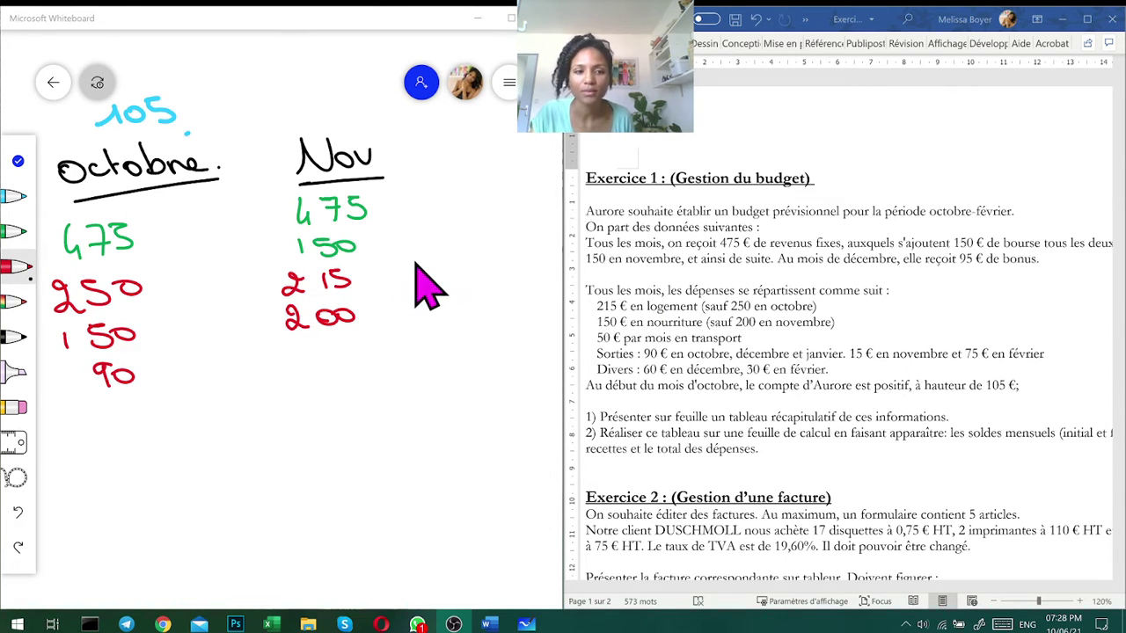
# Handwrite the missing red expenses on the whiteboard: 50 under October, and 50 and 15 under Nov
pyautogui.scroll(2, 423, 272)
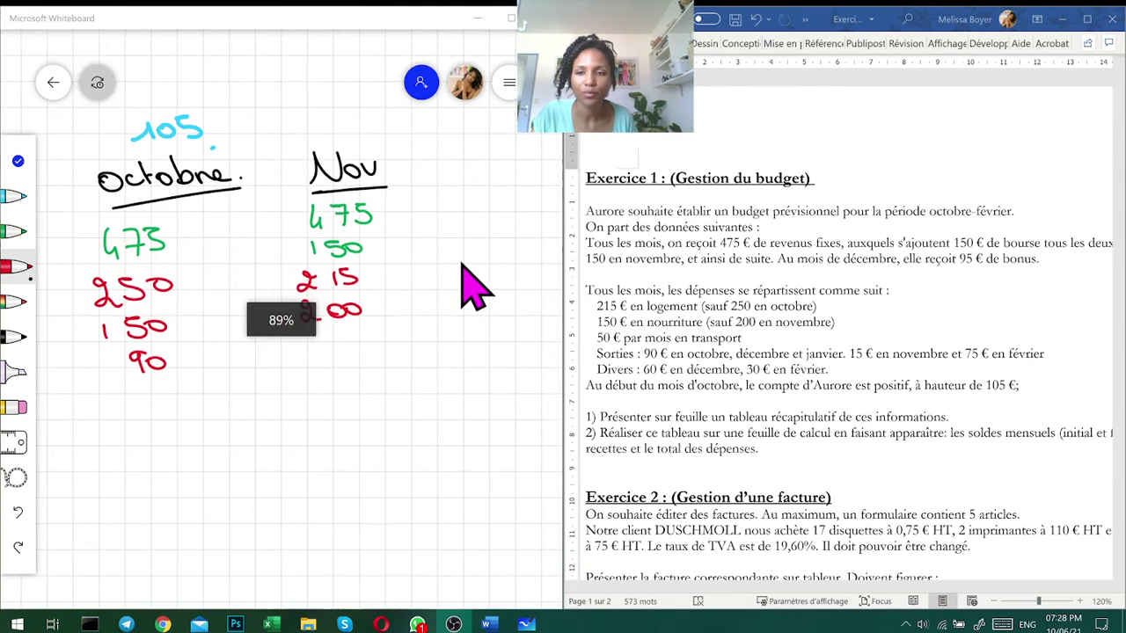
pyautogui.moveTo(461, 259); pyautogui.dragTo(413, 299)
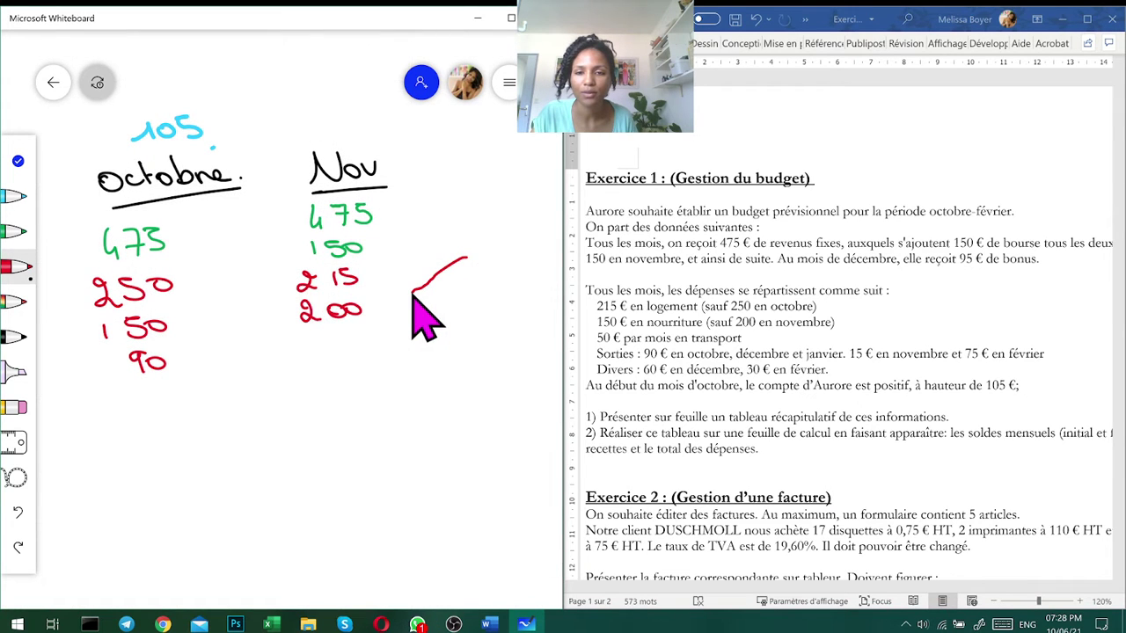
pyautogui.click(17, 512)
pyautogui.scroll(-1, 554, 391)
pyautogui.scroll(-3, 490, 344)
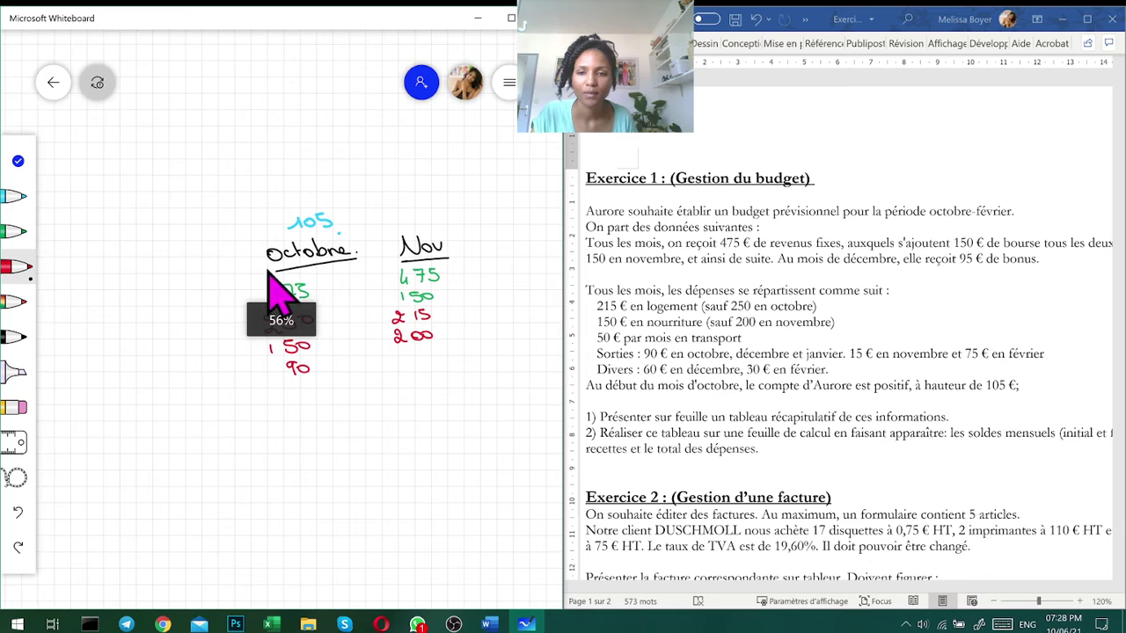
pyautogui.click(18, 161)
pyautogui.moveTo(427, 415); pyautogui.dragTo(255, 402)
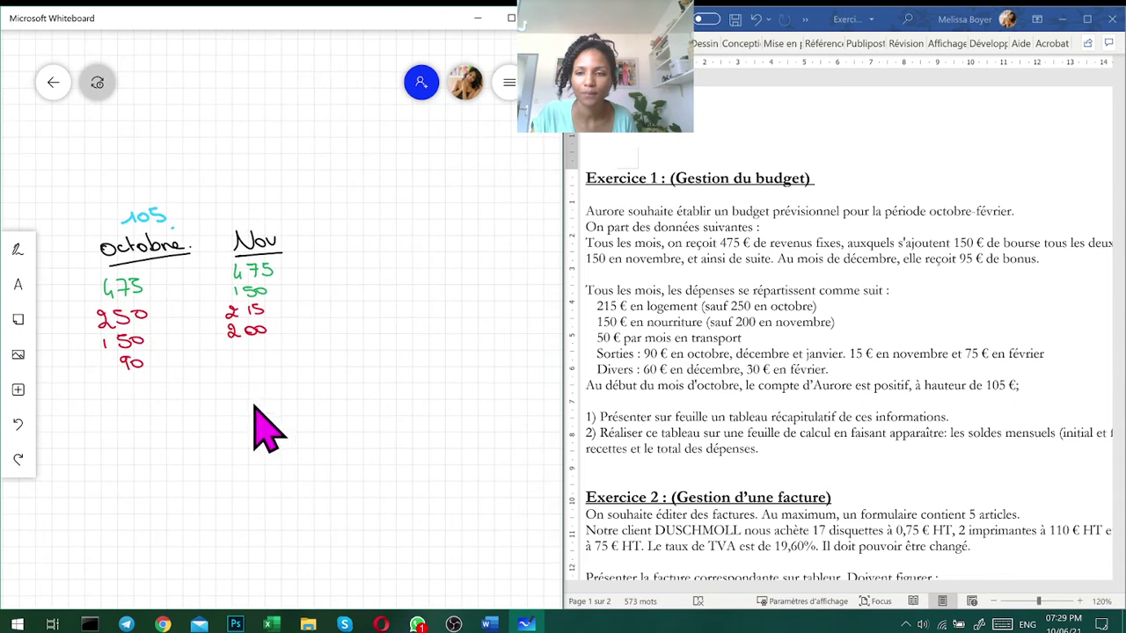
pyautogui.click(27, 255)
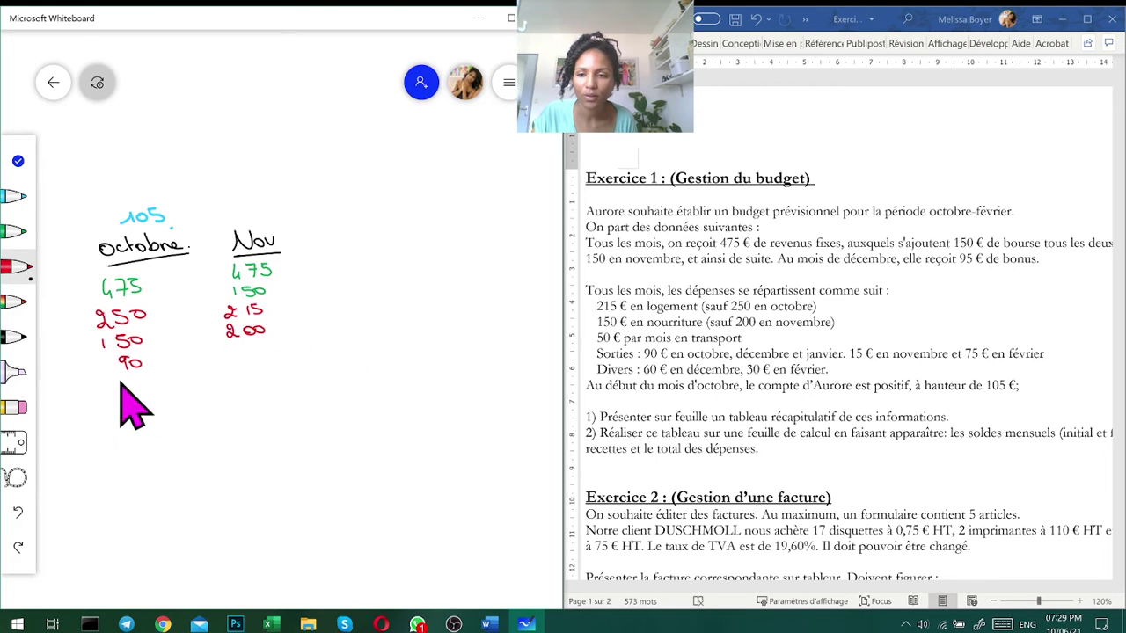
pyautogui.moveTo(120, 382)
pyautogui.mouseDown()
pyautogui.moveTo(120, 392)
pyautogui.moveTo(138, 383)
pyautogui.mouseUp()
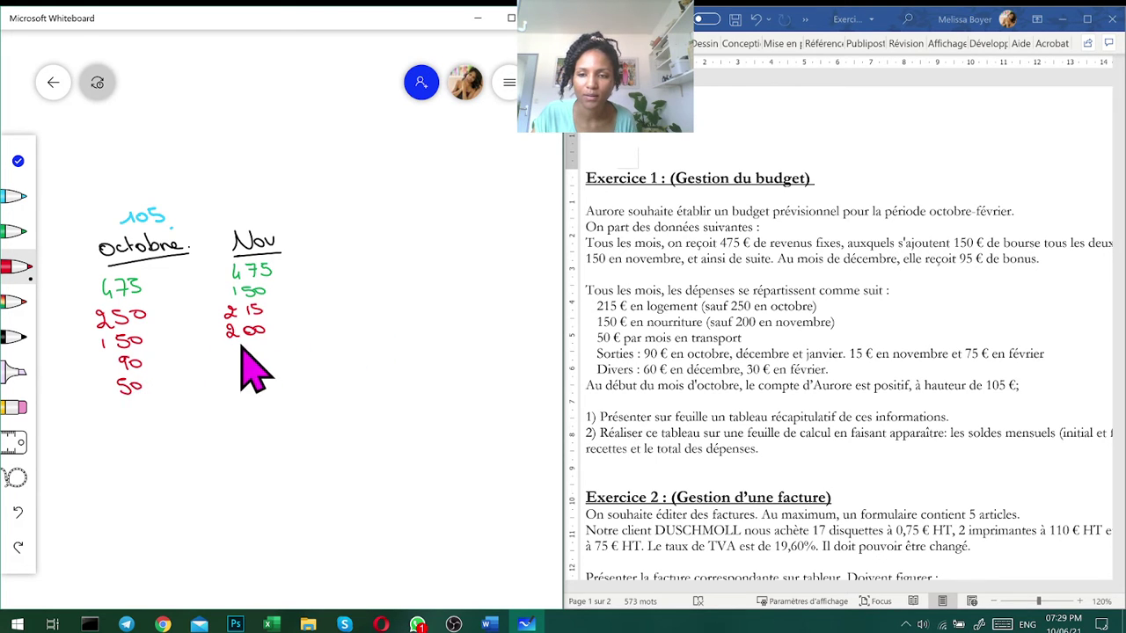
pyautogui.moveTo(260, 350); pyautogui.dragTo(258, 353)
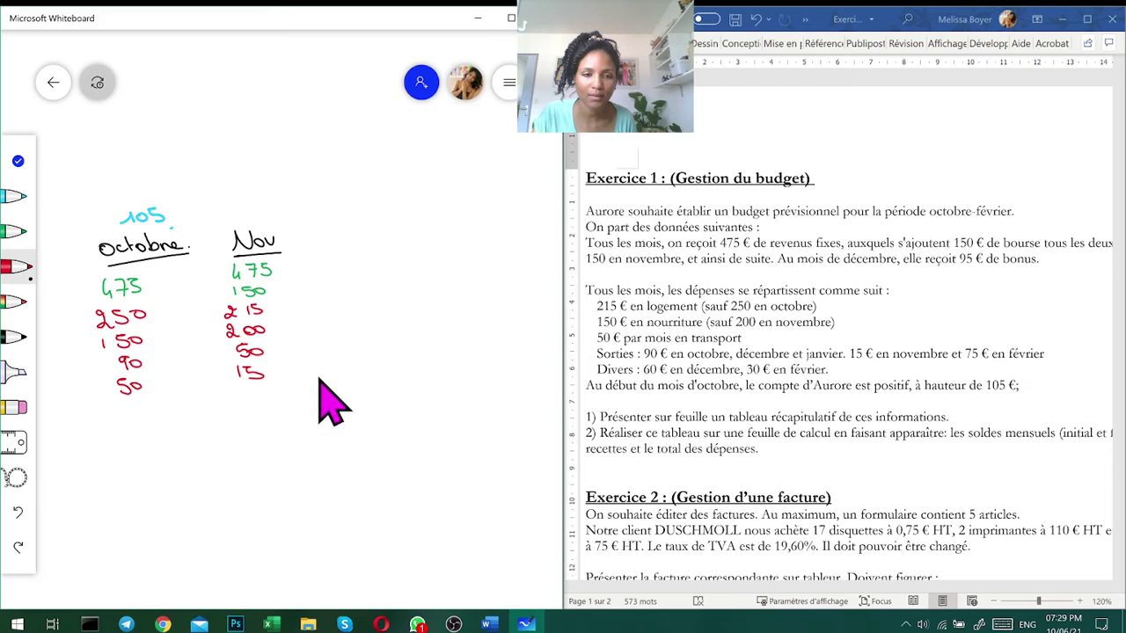
# Add an underlined black Déc heading beside Nov and write its income, 475 and 95, in green beneath it
pyautogui.click(20, 340)
pyautogui.moveTo(326, 223)
pyautogui.mouseDown()
pyautogui.moveTo(326, 243)
pyautogui.moveTo(373, 243)
pyautogui.moveTo(352, 226)
pyautogui.moveTo(385, 254)
pyautogui.moveTo(349, 280)
pyautogui.moveTo(377, 258)
pyautogui.moveTo(390, 264)
pyautogui.moveTo(351, 295)
pyautogui.mouseUp()
pyautogui.click(19, 231)
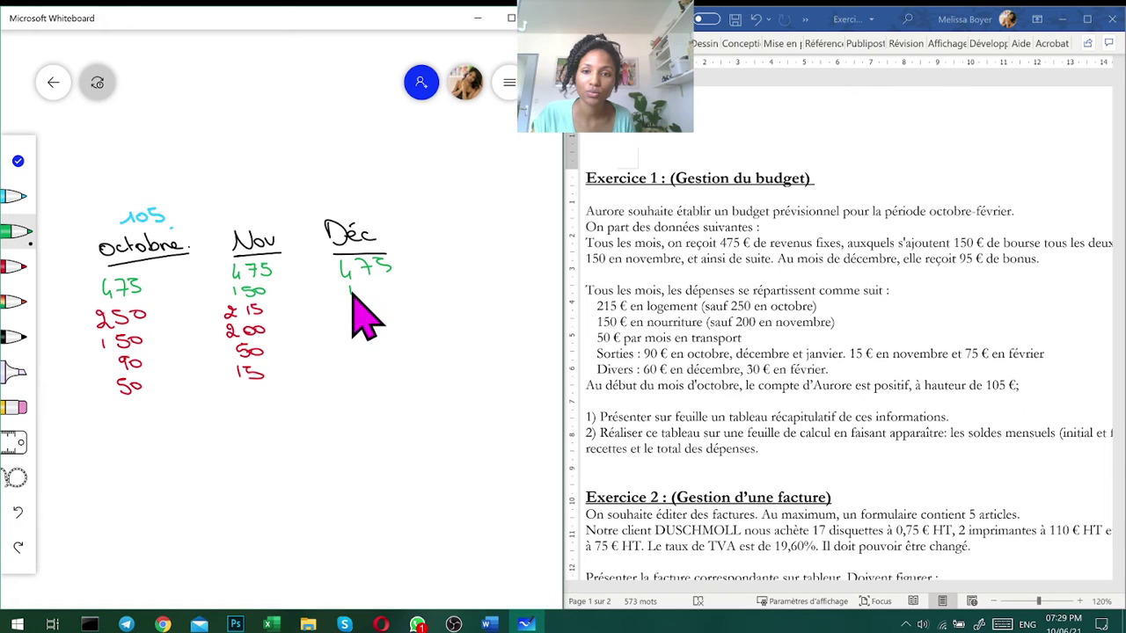
pyautogui.moveTo(350, 290)
pyautogui.mouseDown()
pyautogui.moveTo(362, 285)
pyautogui.moveTo(362, 296)
pyautogui.mouseUp()
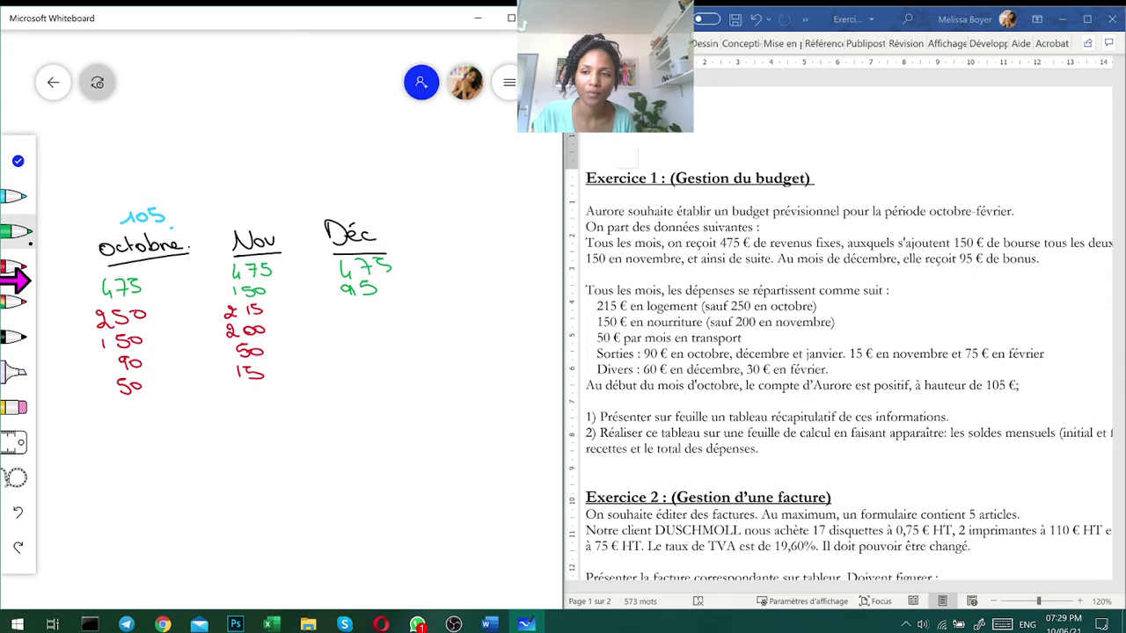
# Write the December expenses 215, 150, 90 and 60 in red below the Déc income
pyautogui.click(13, 269)
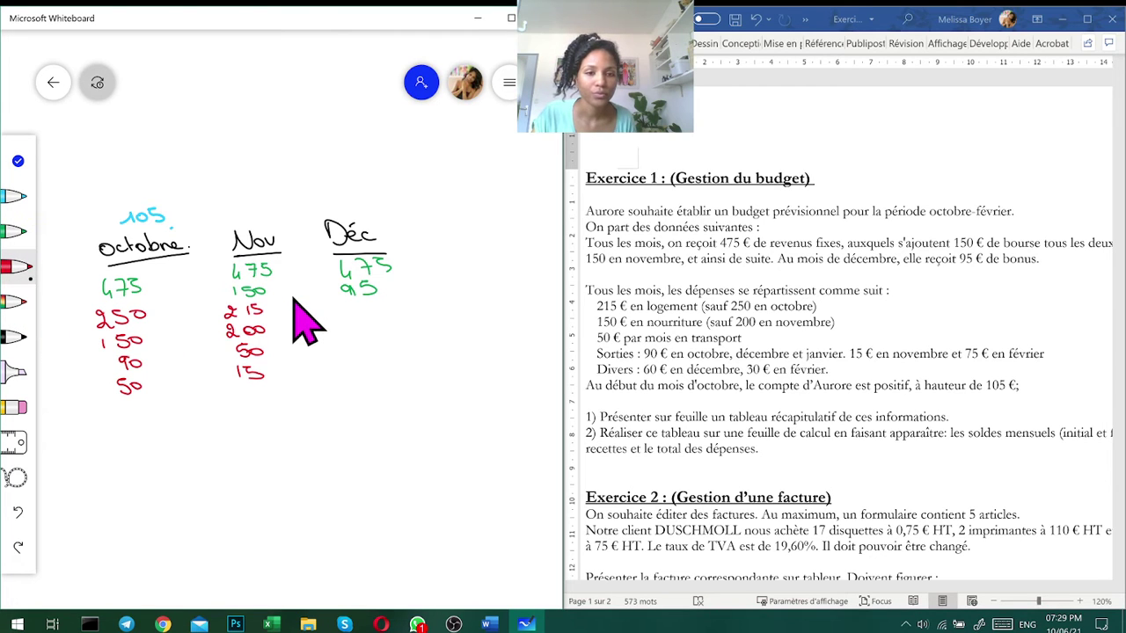
pyautogui.moveTo(343, 308)
pyautogui.mouseDown()
pyautogui.moveTo(378, 315)
pyautogui.moveTo(359, 336)
pyautogui.moveTo(391, 328)
pyautogui.moveTo(391, 350)
pyautogui.mouseUp()
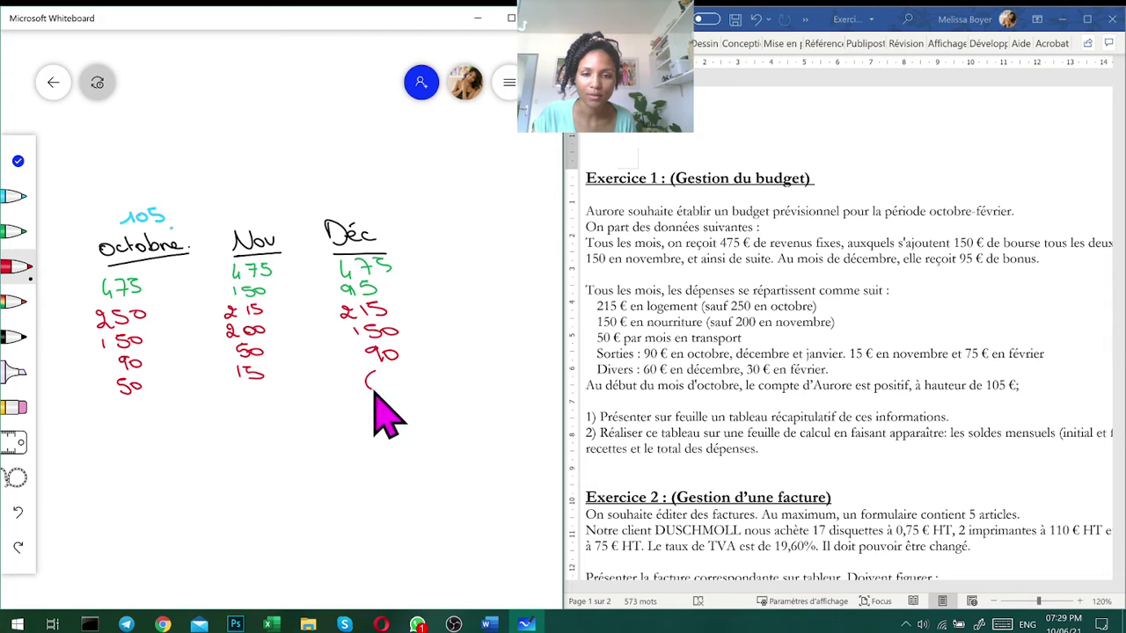
pyautogui.moveTo(372, 375)
pyautogui.mouseDown()
pyautogui.moveTo(378, 389)
pyautogui.moveTo(390, 379)
pyautogui.mouseUp()
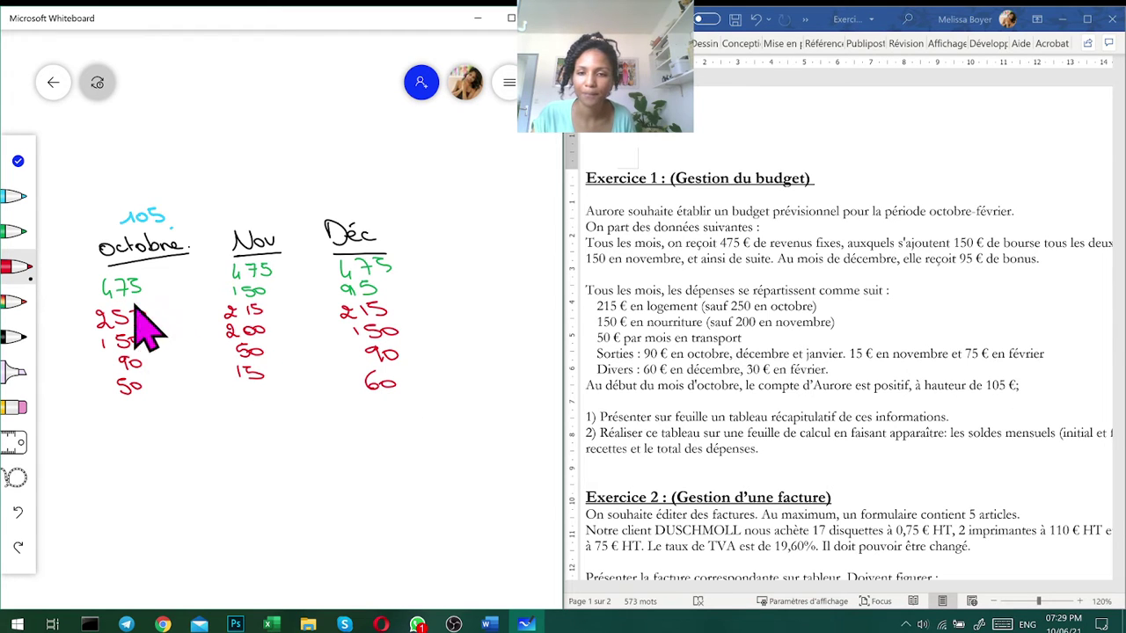
# Handwrite underlined Jan and Fév headings in black beside the Déc column
pyautogui.click(17, 337)
pyautogui.click(422, 223)
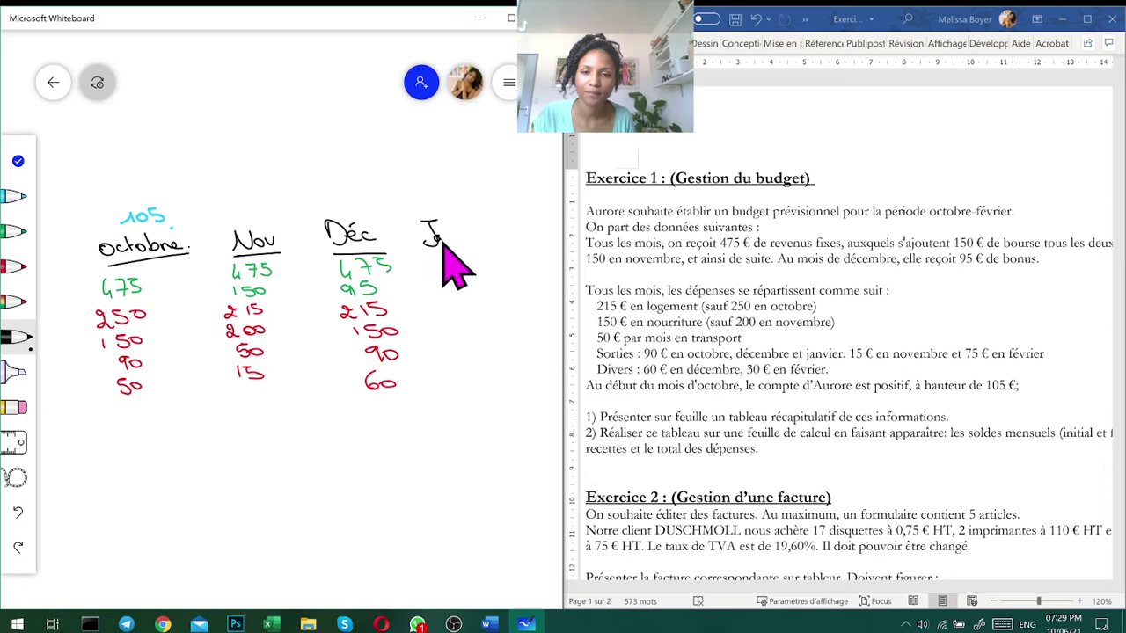
pyautogui.moveTo(422, 253); pyautogui.dragTo(465, 253)
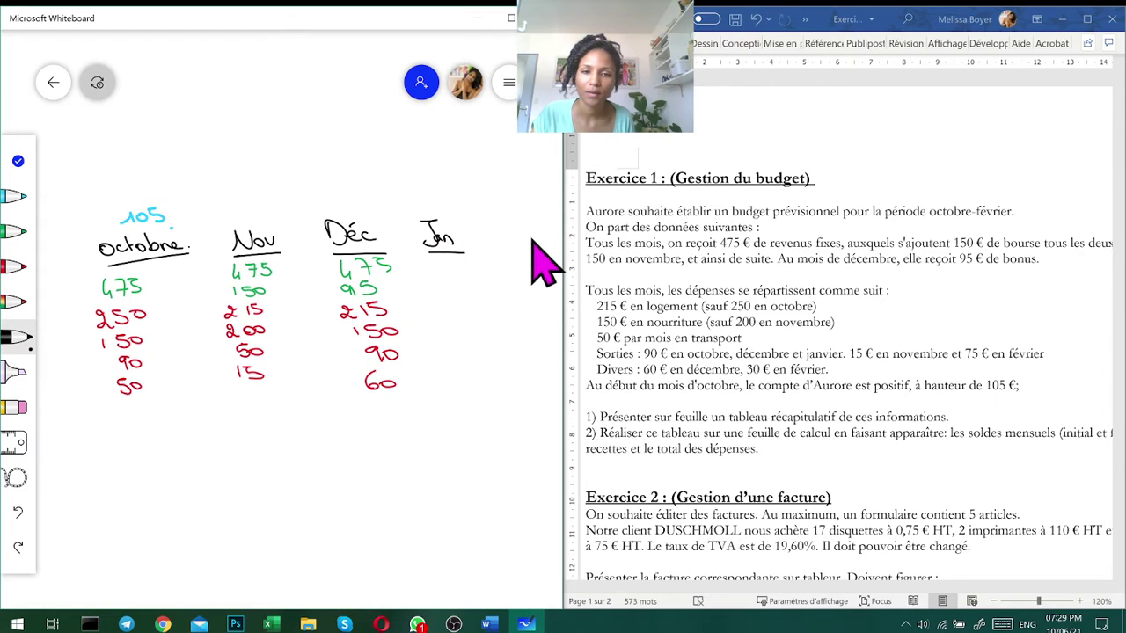
pyautogui.moveTo(519, 227)
pyautogui.mouseDown()
pyautogui.moveTo(548, 243)
pyautogui.moveTo(523, 259)
pyautogui.moveTo(555, 253)
pyautogui.mouseUp()
# Write the income in green: 475 and 150 under Jan, 475 and a dash under Fév
pyautogui.click(13, 232)
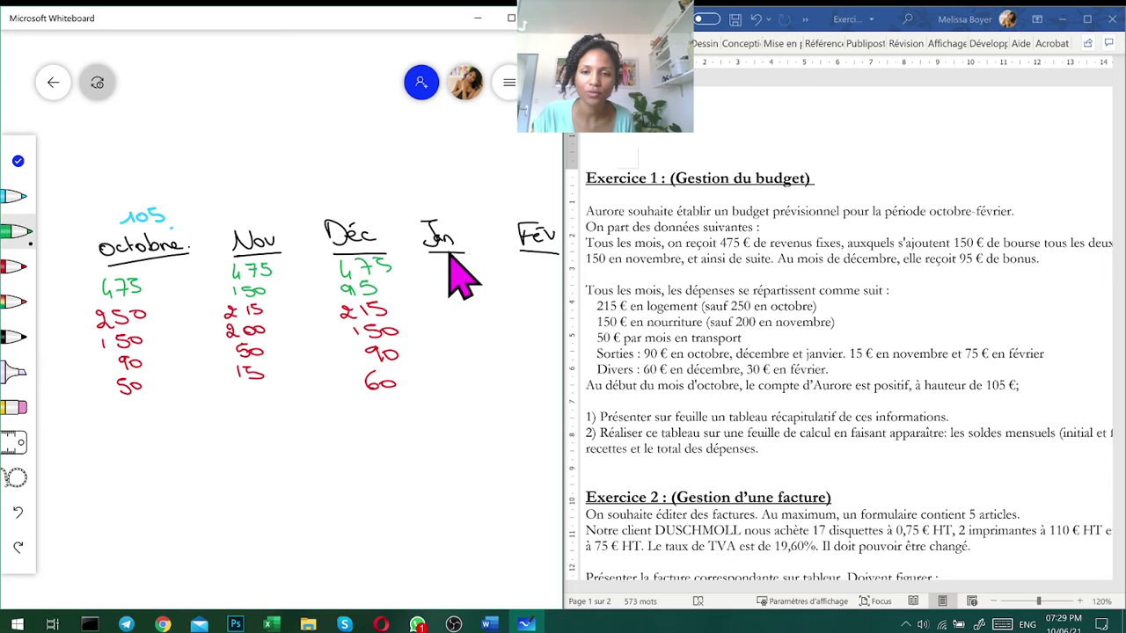
pyautogui.moveTo(436, 275)
pyautogui.mouseDown()
pyautogui.moveTo(452, 265)
pyautogui.moveTo(470, 274)
pyautogui.mouseUp()
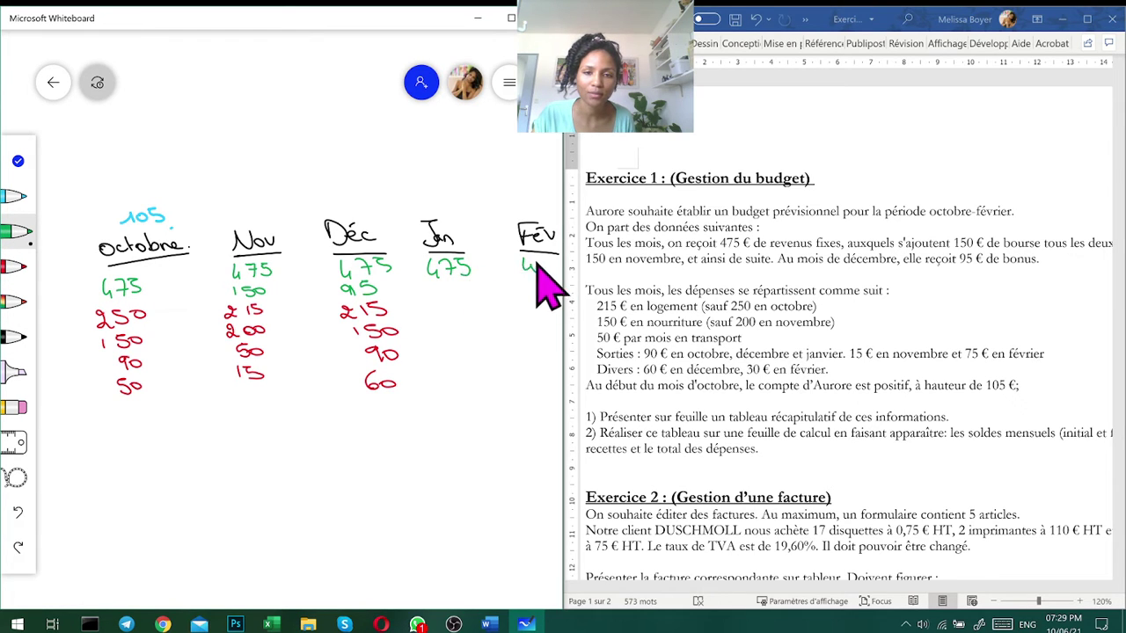
pyautogui.moveTo(535, 264); pyautogui.dragTo(563, 267)
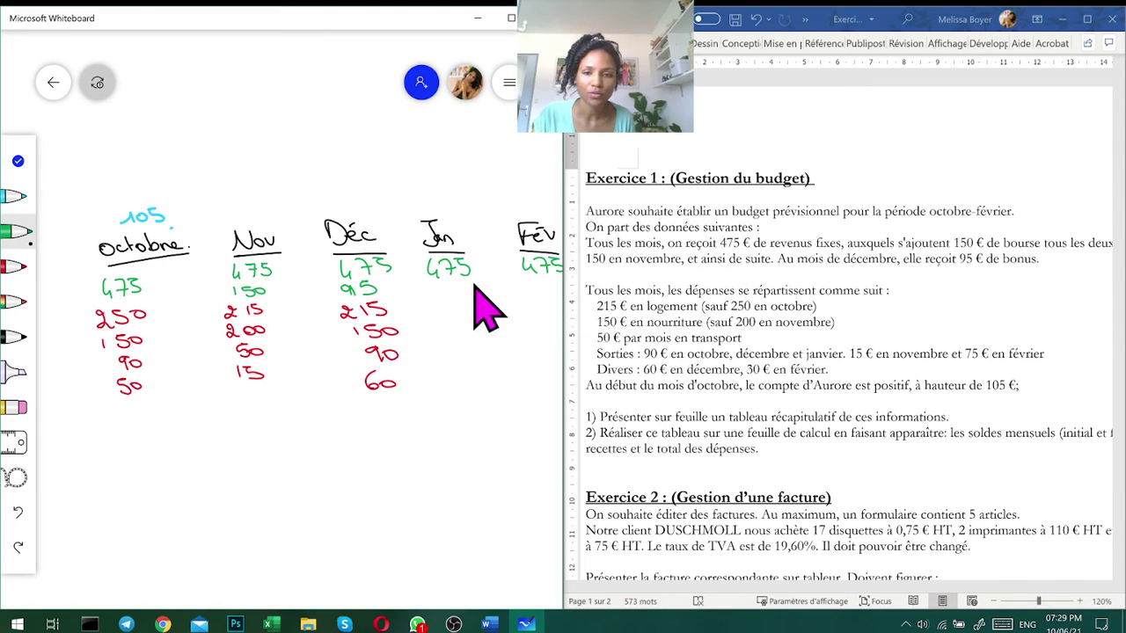
pyautogui.moveTo(444, 292); pyautogui.dragTo(457, 283)
pyautogui.click(16, 514)
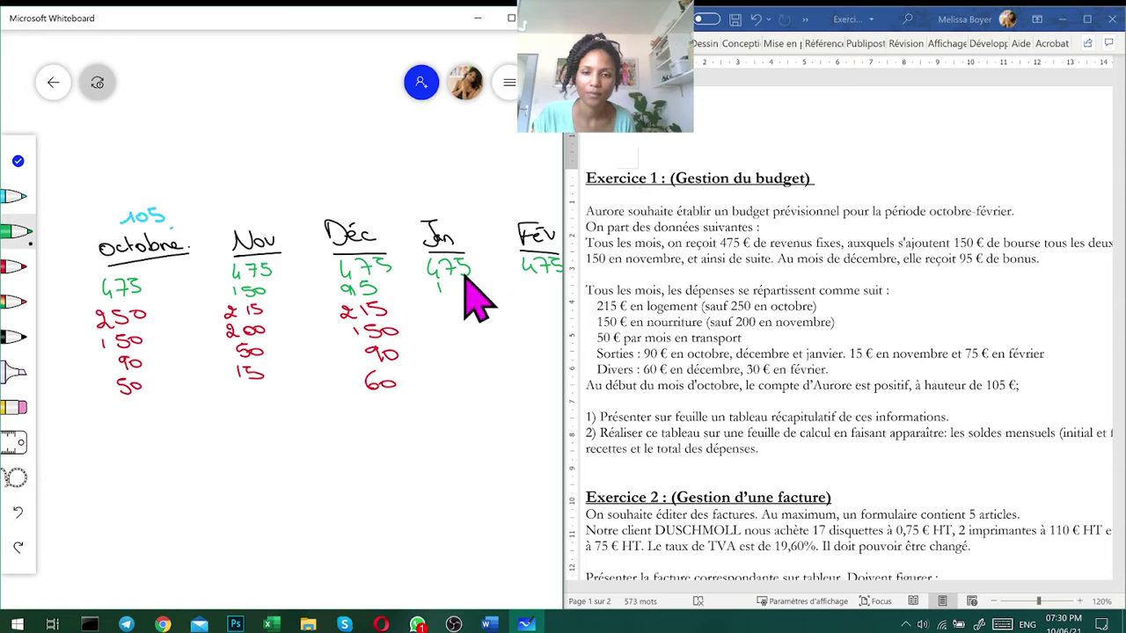
pyautogui.moveTo(457, 282)
pyautogui.mouseDown()
pyautogui.moveTo(449, 296)
pyautogui.moveTo(468, 290)
pyautogui.mouseUp()
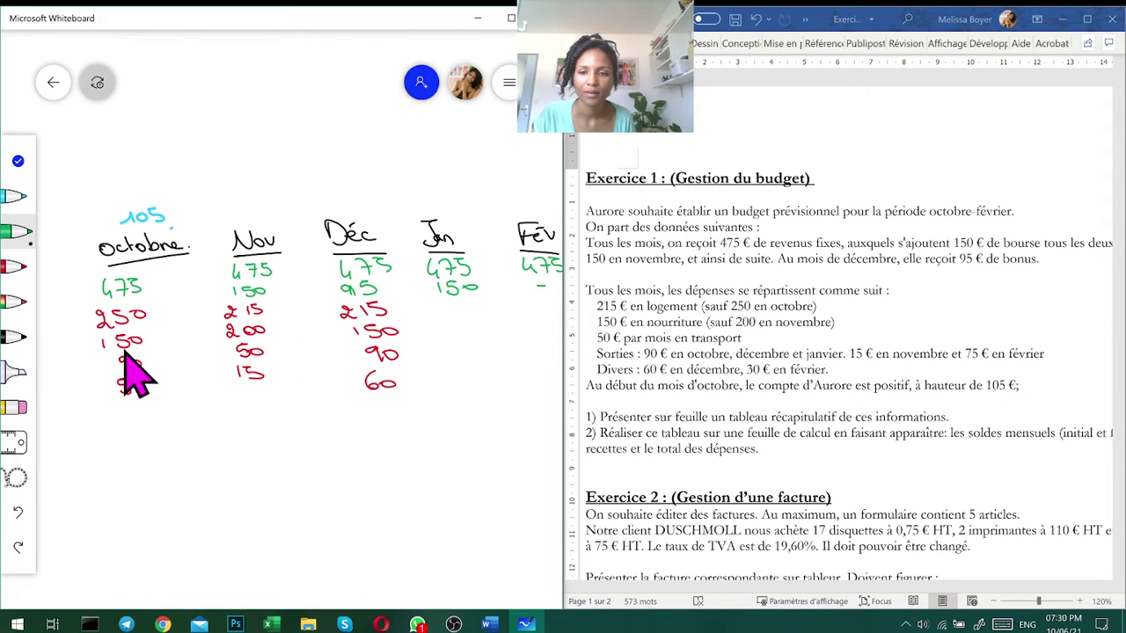
# Write the housing expense 215 and the food expense 150 in red under both Jan and Fév
pyautogui.click(18, 267)
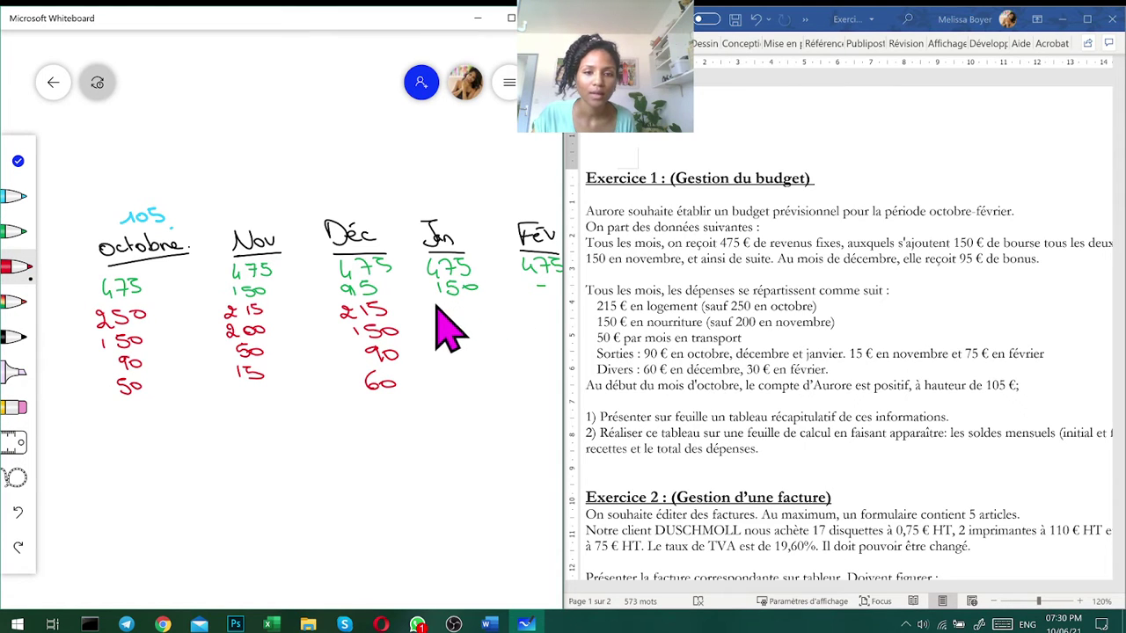
pyautogui.moveTo(444, 308)
pyautogui.mouseDown()
pyautogui.moveTo(458, 318)
pyautogui.moveTo(550, 316)
pyautogui.mouseUp()
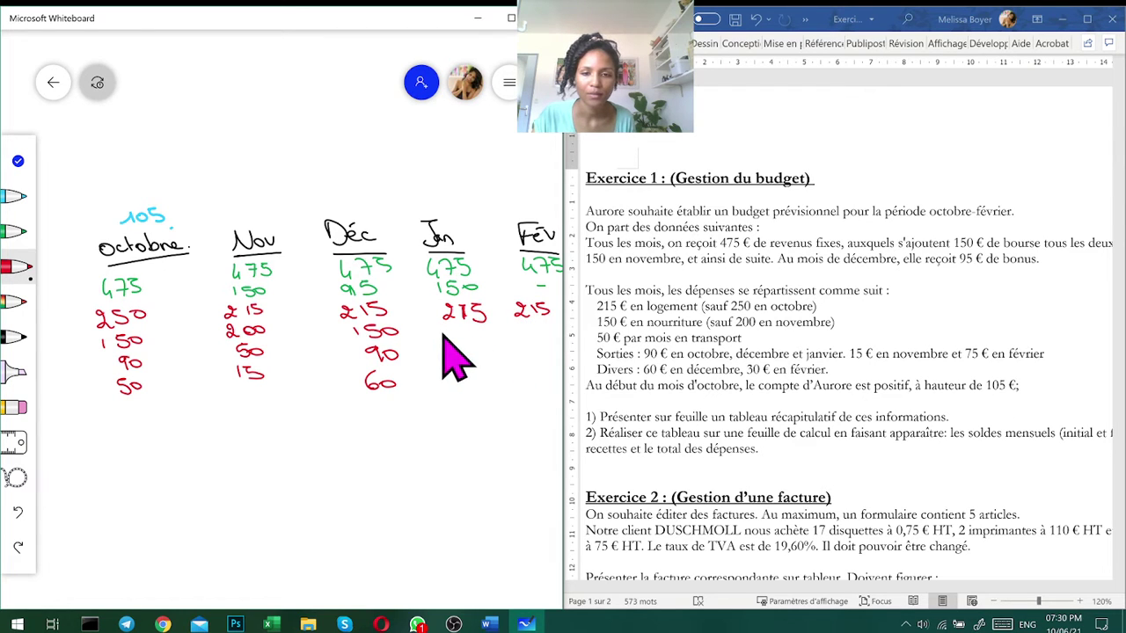
pyautogui.moveTo(452, 334); pyautogui.dragTo(457, 343)
pyautogui.moveTo(472, 334); pyautogui.dragTo(537, 337)
pyautogui.moveTo(547, 327); pyautogui.dragTo(546, 329)
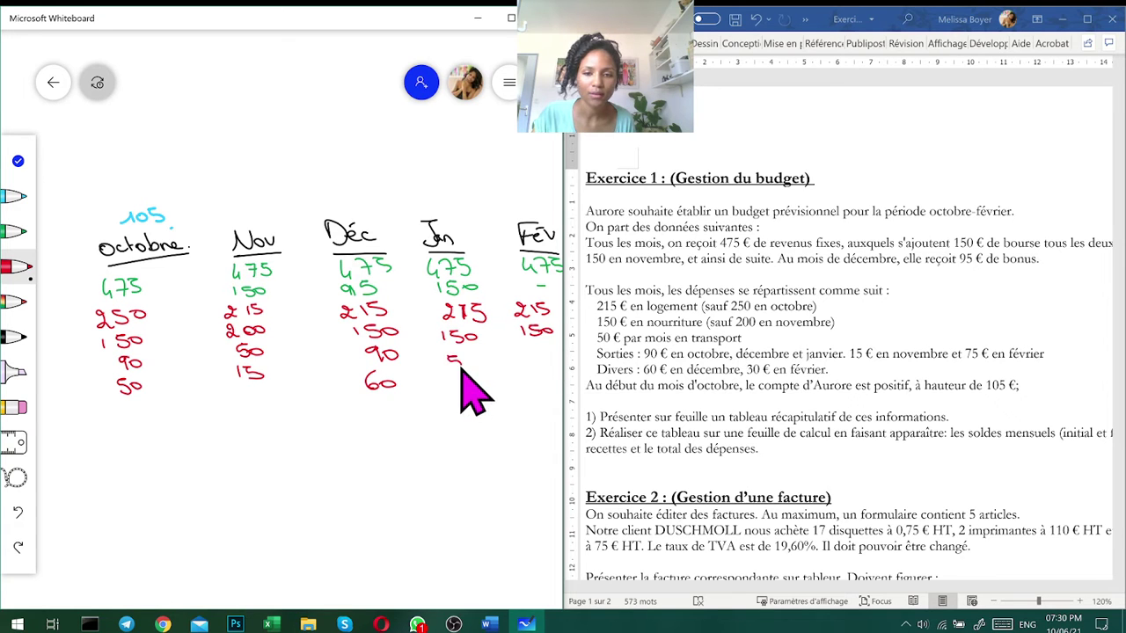
# Complete the red expenses with 50 and 90 under Jan, and 50, 75 and 30 under Fév
pyautogui.moveTo(547, 350); pyautogui.dragTo(546, 351)
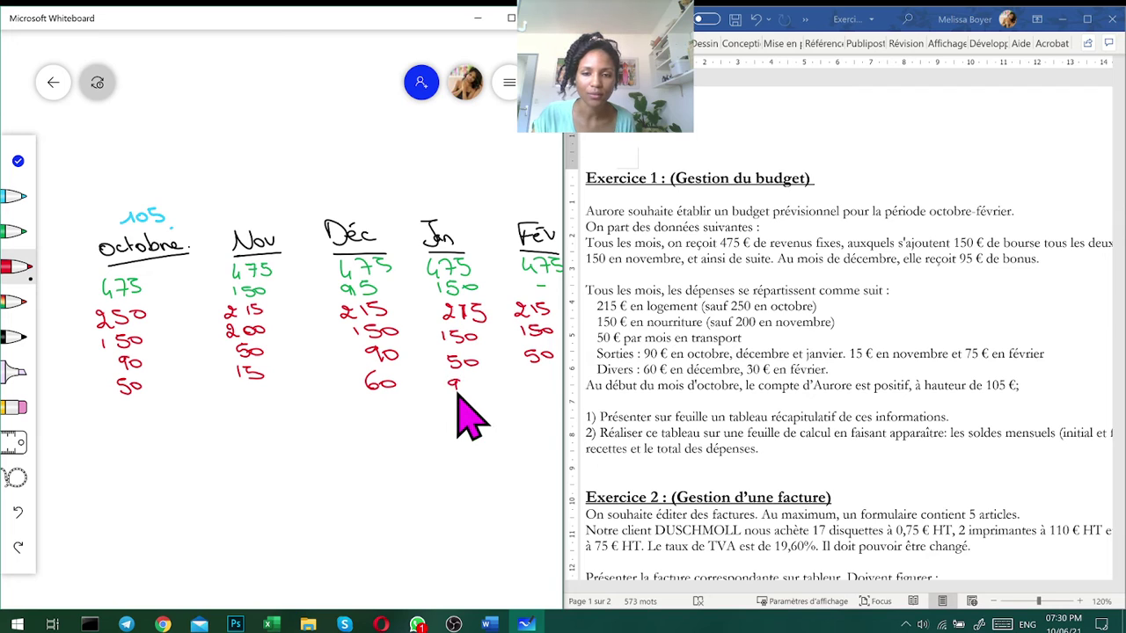
pyautogui.moveTo(470, 380); pyautogui.dragTo(470, 382)
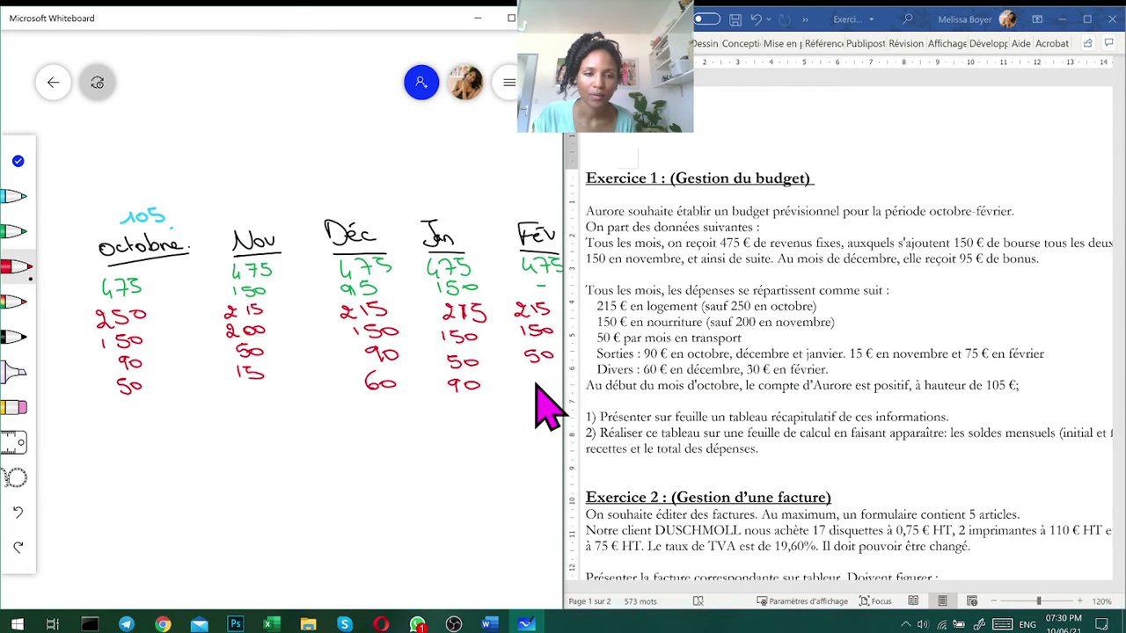
pyautogui.moveTo(526, 376); pyautogui.dragTo(531, 388)
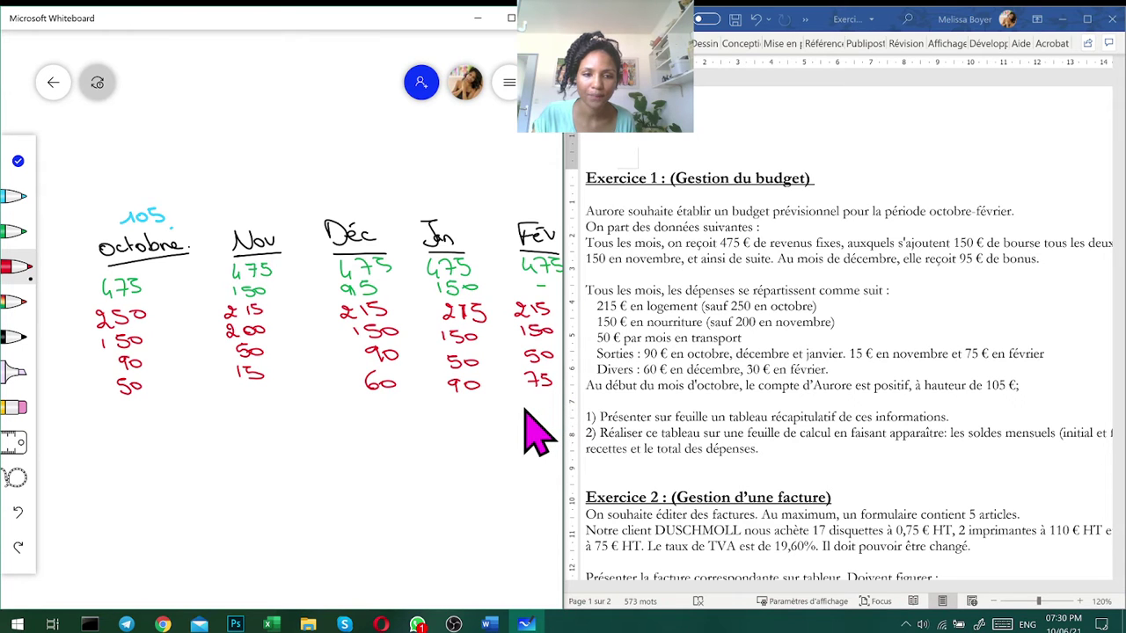
pyautogui.moveTo(541, 407); pyautogui.dragTo(540, 410)
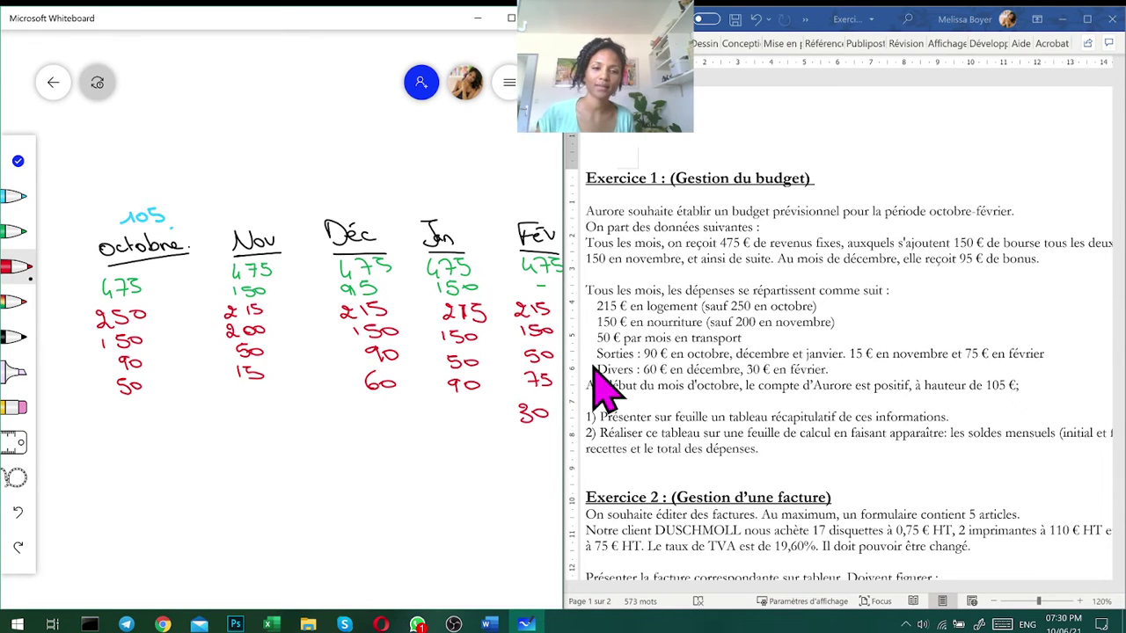
# Highlight the spreadsheet instruction in question 2 of Exercice 1 in the Word document
pyautogui.click(17, 161)
pyautogui.moveTo(184, 159); pyautogui.dragTo(167, 156)
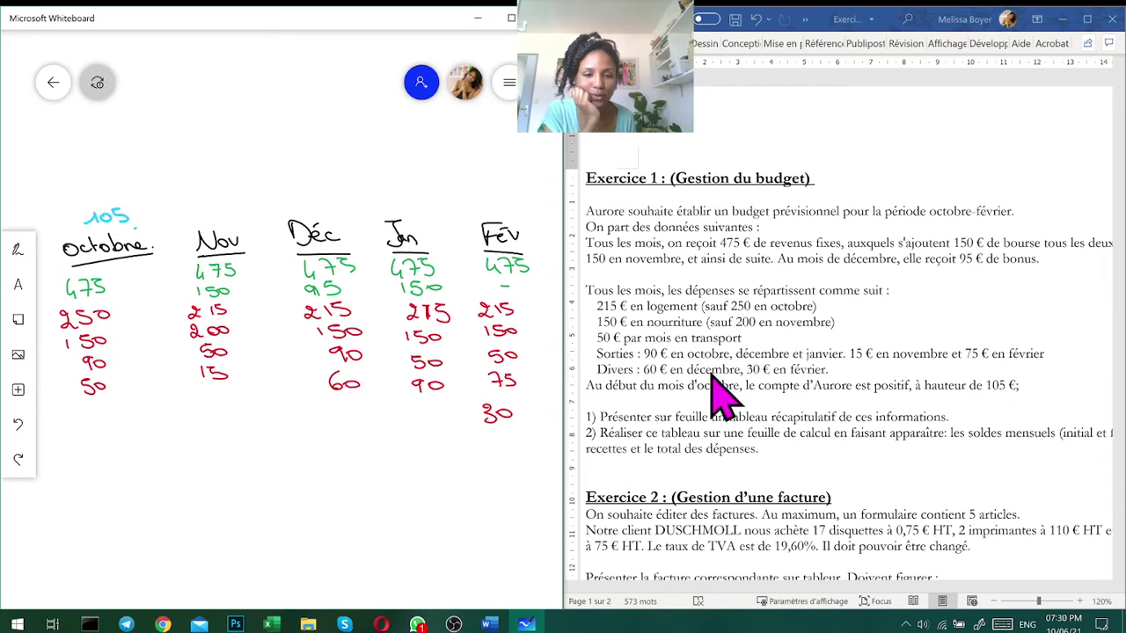
pyautogui.moveTo(607, 417); pyautogui.dragTo(678, 436)
pyautogui.moveTo(767, 590)
pyautogui.mouseDown()
pyautogui.moveTo(878, 591)
pyautogui.moveTo(768, 591)
pyautogui.mouseUp()
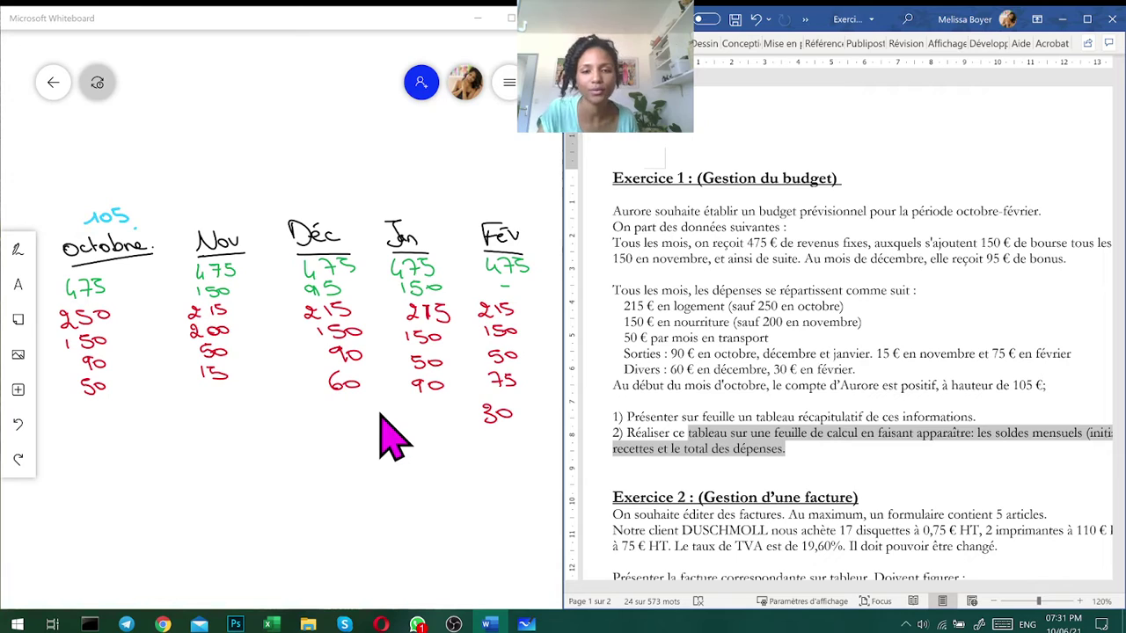
# Switch to Excel and add a new worksheet to Bugdet Aurore.xlsx
pyautogui.click(273, 623)
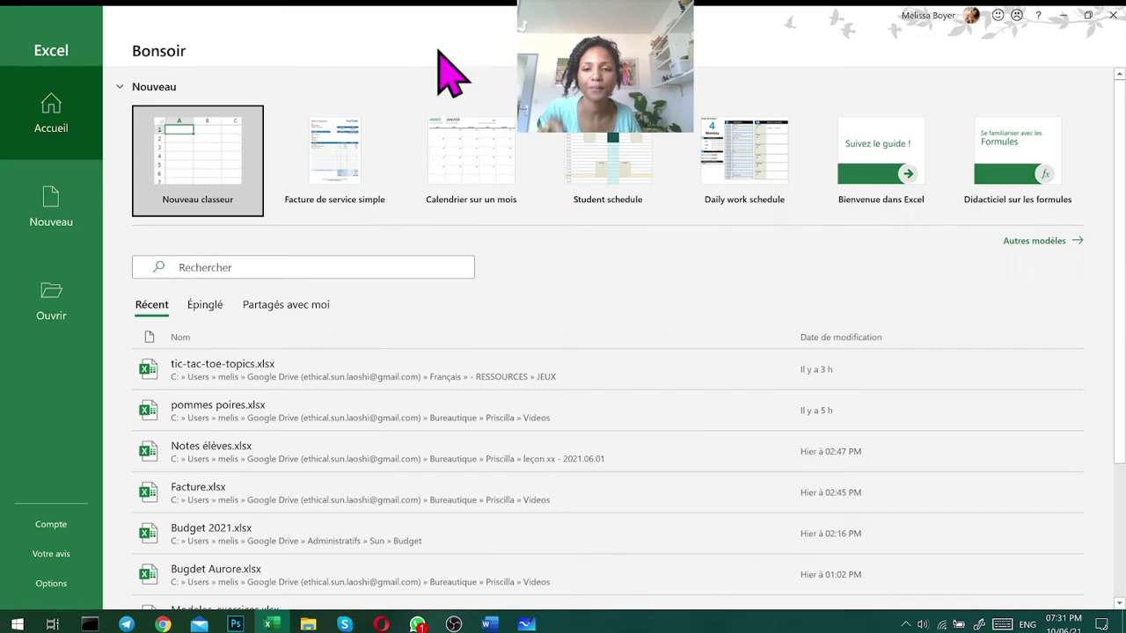
pyautogui.click(185, 187)
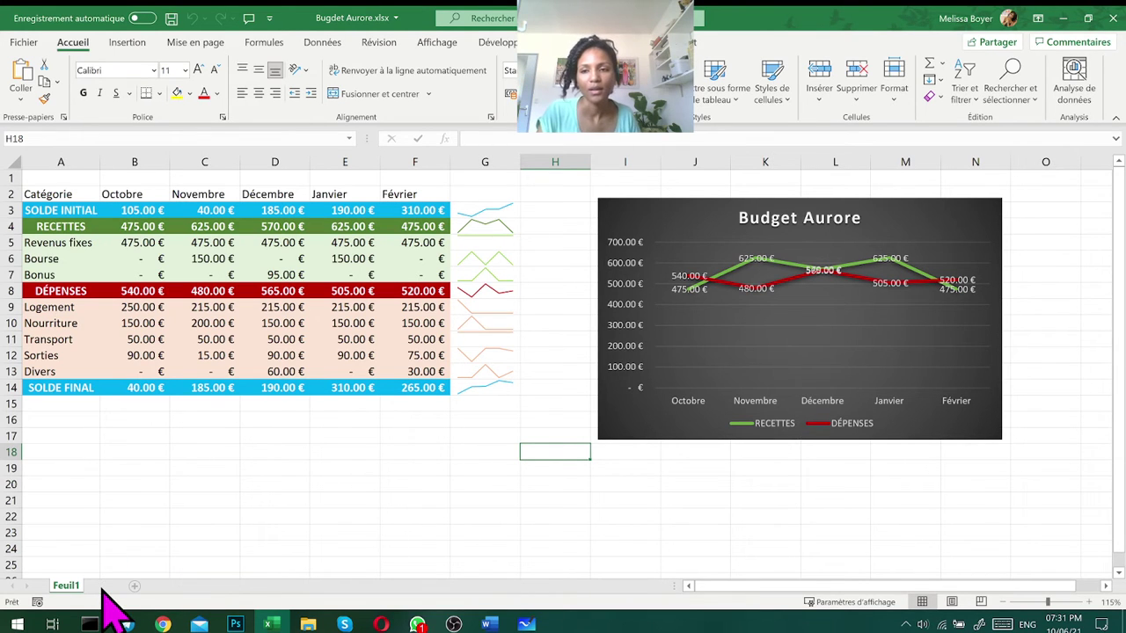
pyautogui.click(135, 585)
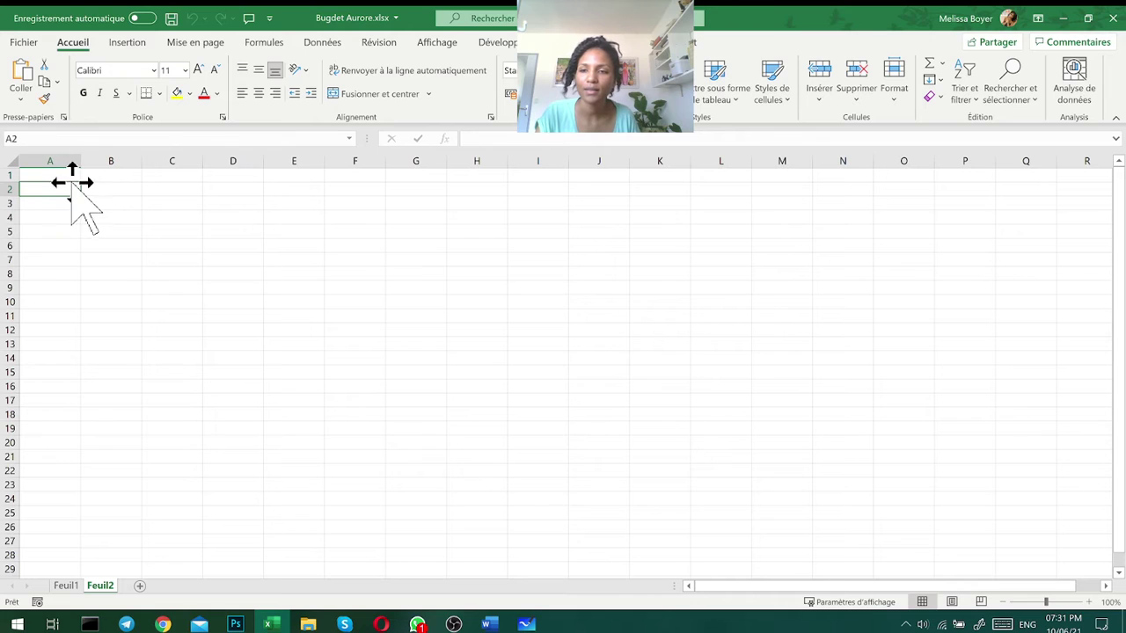
# Enter the headers Catégorie, Octobre, Novembre and Décembre in cells A1 to D1
pyautogui.click(74, 176)
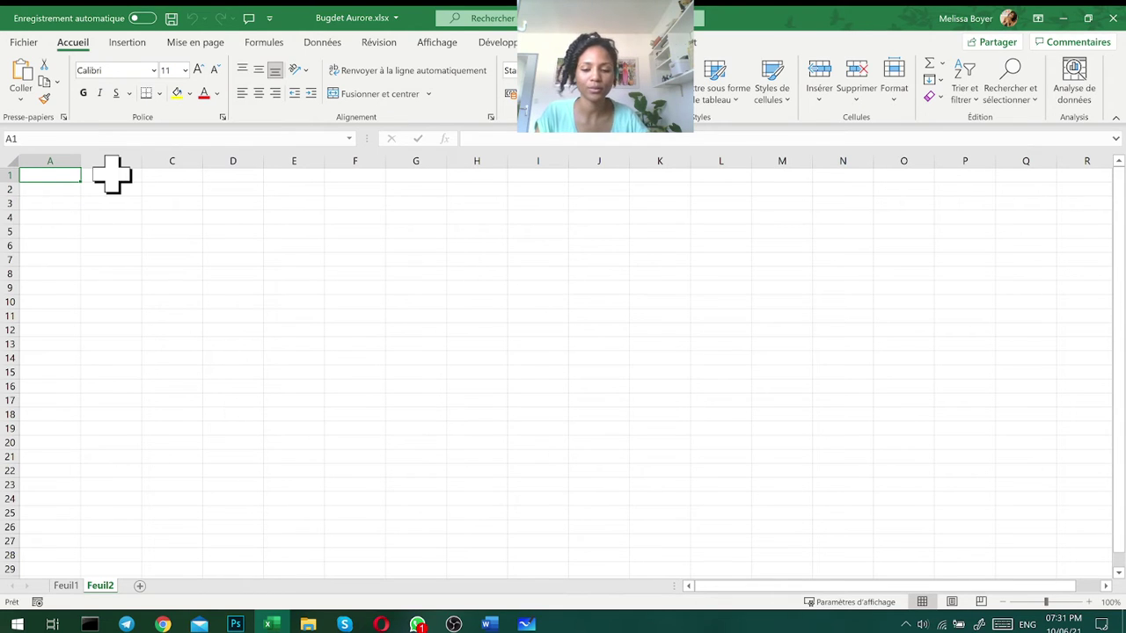
pyautogui.write('Catégorie')
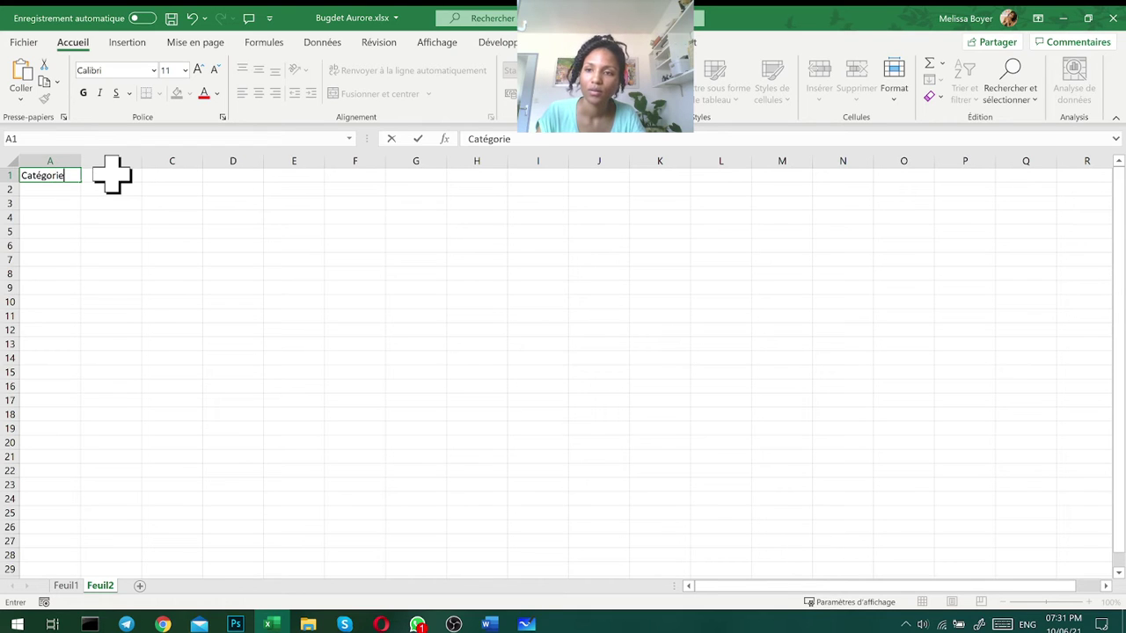
pyautogui.press('Tab')
pyautogui.write('M')
pyautogui.press('BackSpace')
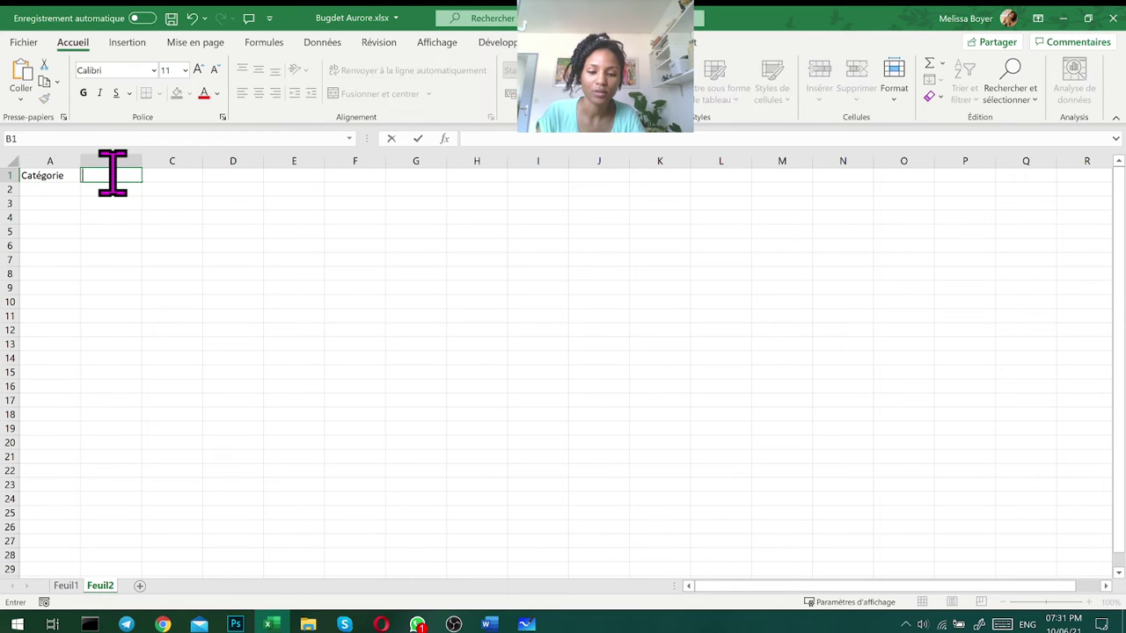
pyautogui.press('Tab')
pyautogui.write('N')
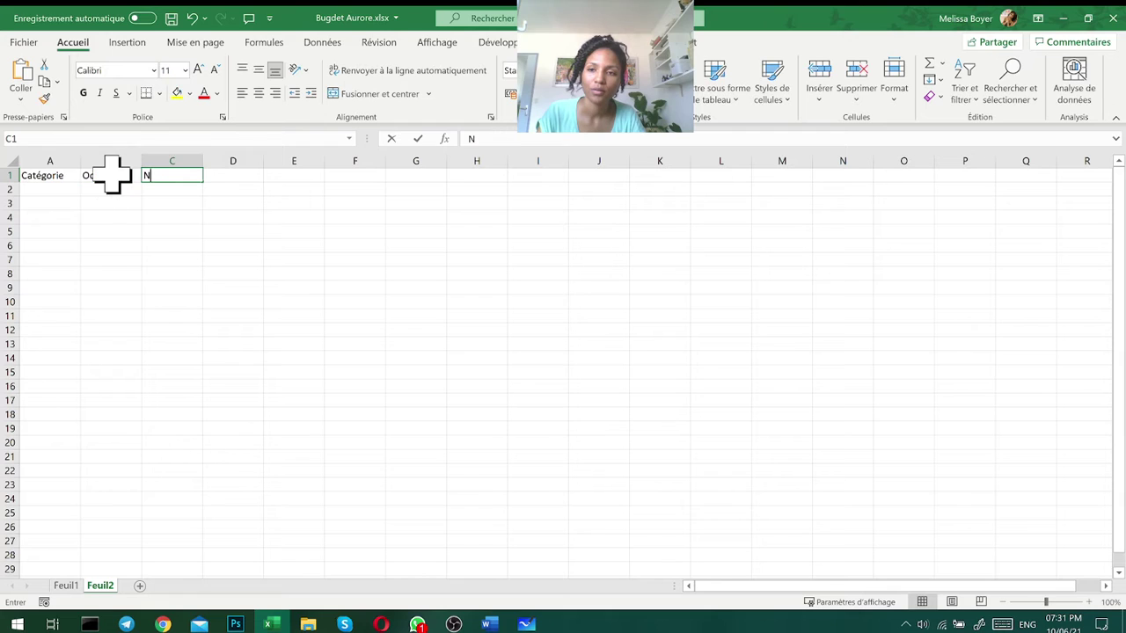
pyautogui.write('ovembre')
pyautogui.press('Tab')
pyautogui.write('Déc')
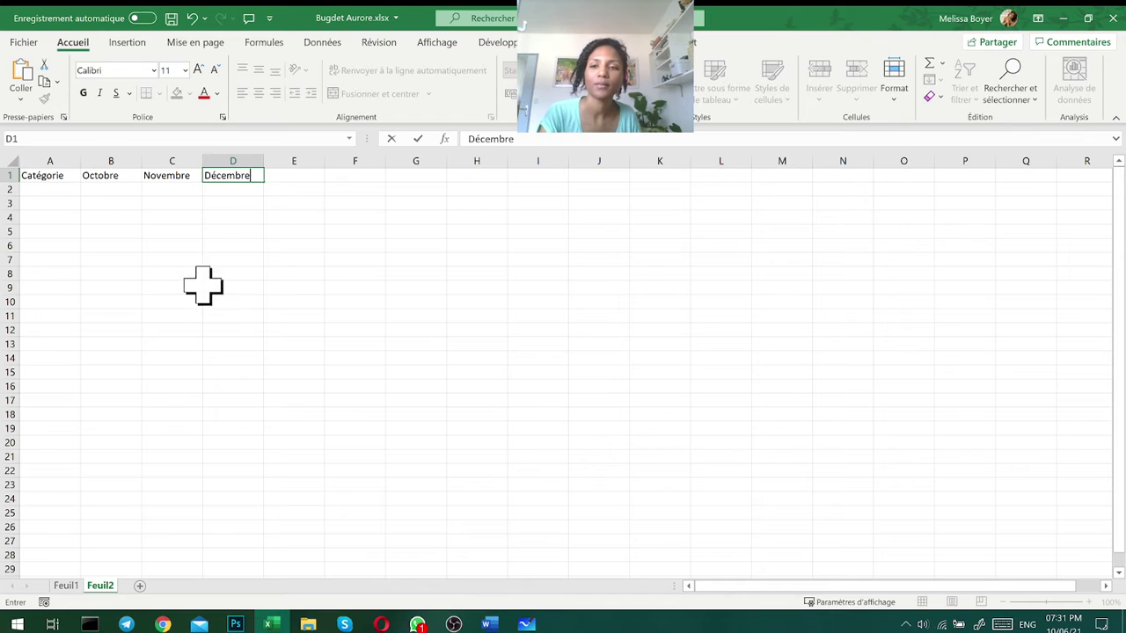
# Remove the stray $ from the end of the Décembre header in D1
pyautogui.click(110, 197)
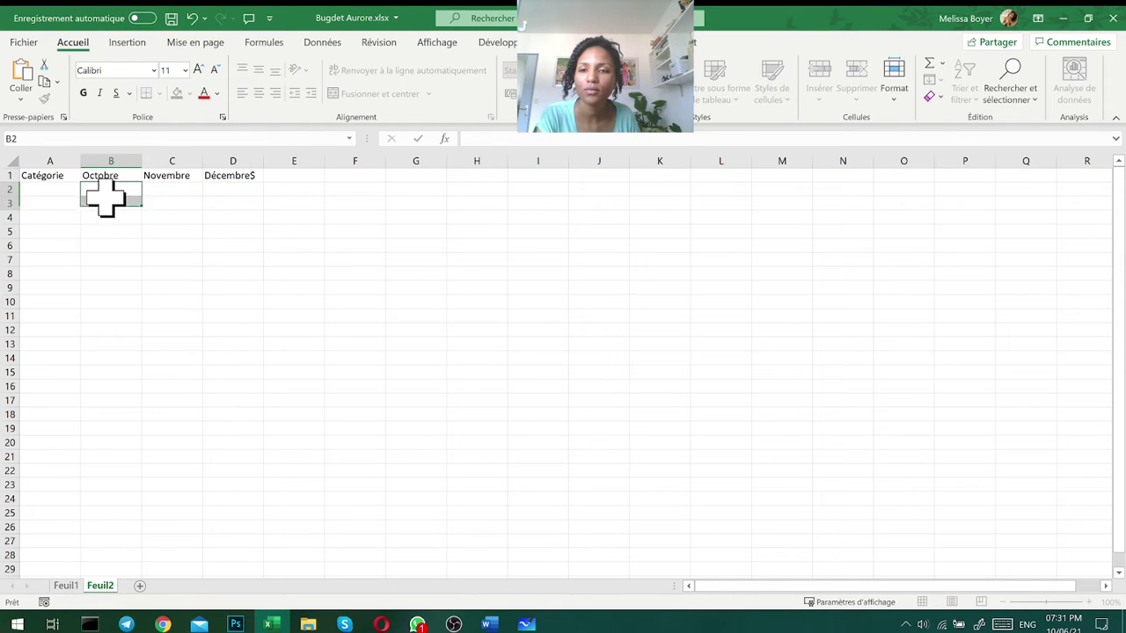
pyautogui.click(226, 175)
pyautogui.click(549, 148)
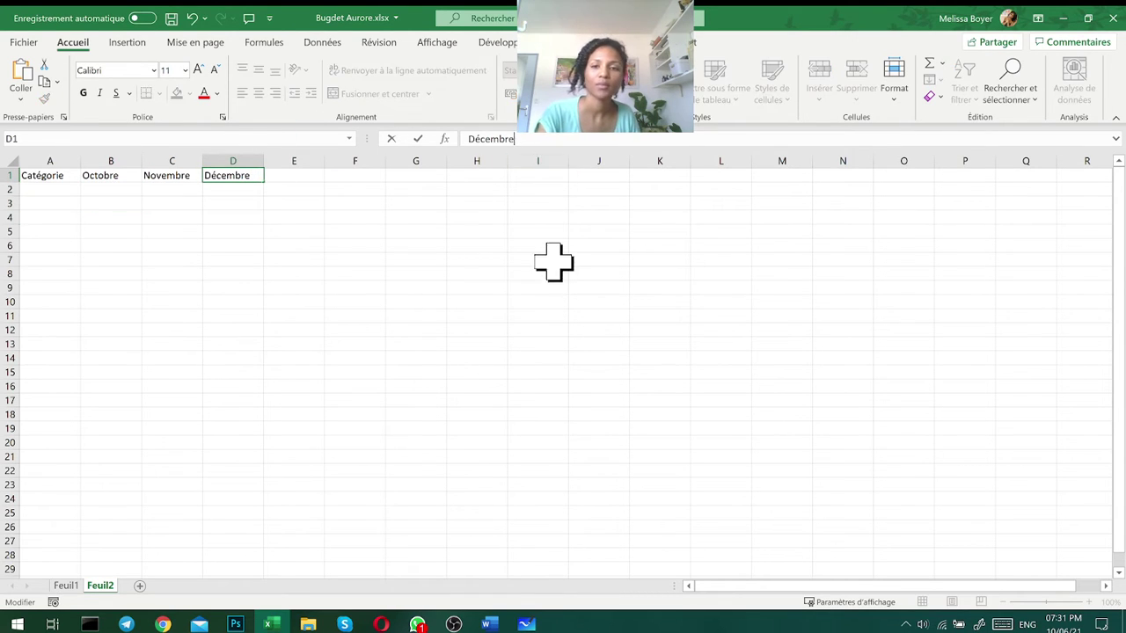
pyautogui.click(233, 231)
pyautogui.click(123, 217)
pyautogui.moveTo(117, 176)
pyautogui.mouseDown()
pyautogui.moveTo(291, 183)
pyautogui.moveTo(238, 181)
pyautogui.mouseUp()
pyautogui.hotkey('ctrl', 'z')
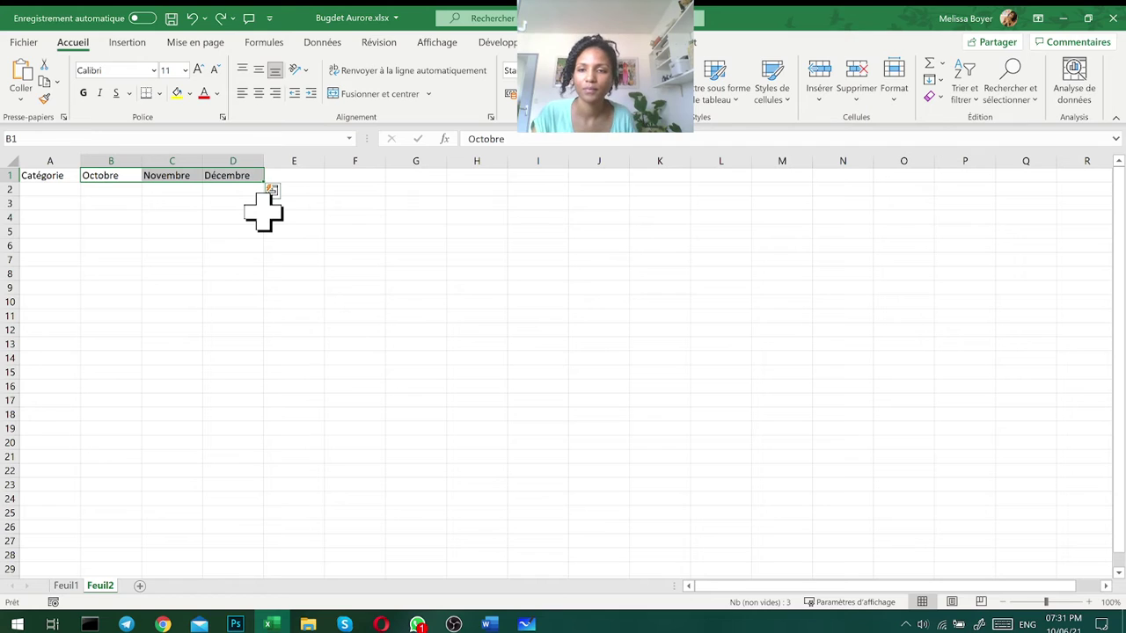
pyautogui.click(267, 216)
pyautogui.click(229, 160)
pyautogui.click(316, 205)
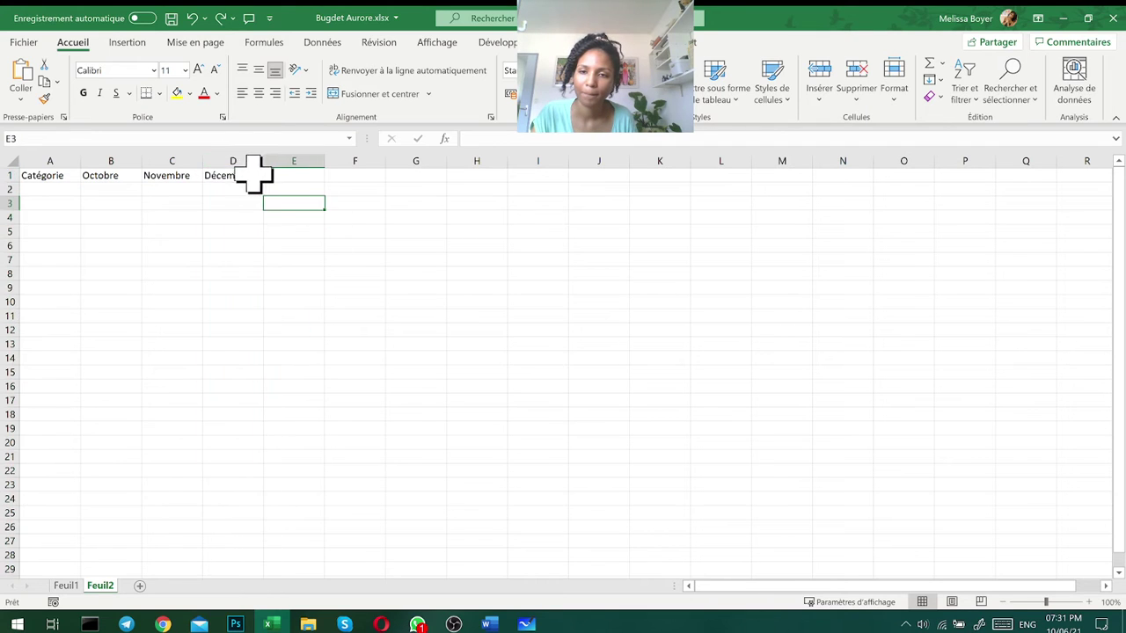
pyautogui.click(251, 176)
pyautogui.moveTo(267, 183); pyautogui.dragTo(227, 181)
# Enter the month headers Janvier in E1 and Février in F1
pyautogui.click(291, 174)
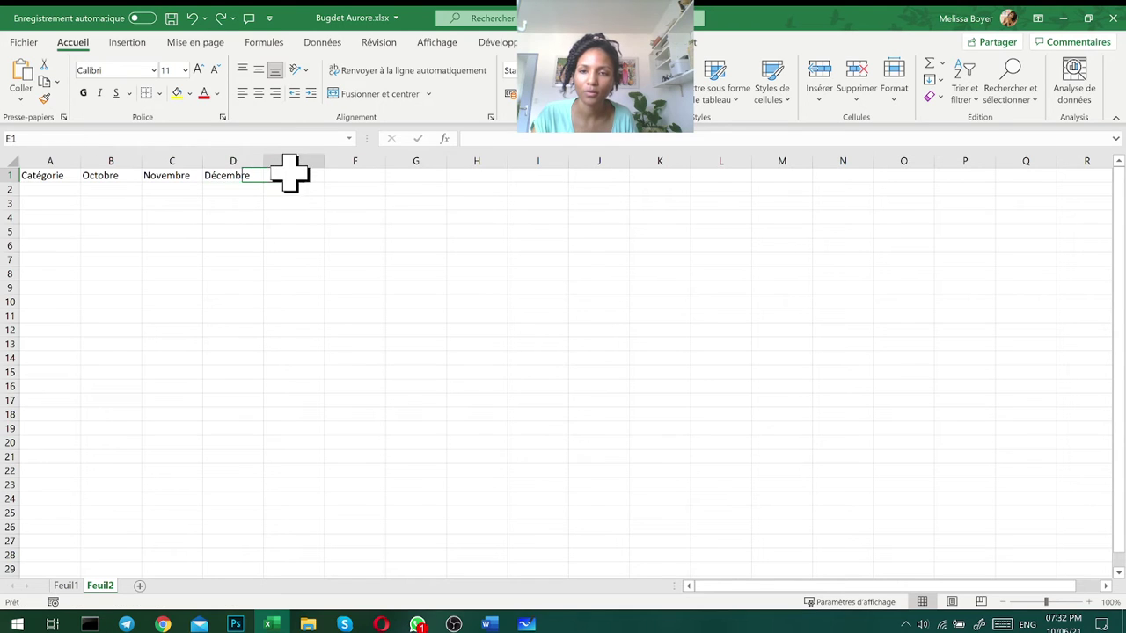
pyautogui.click(348, 173)
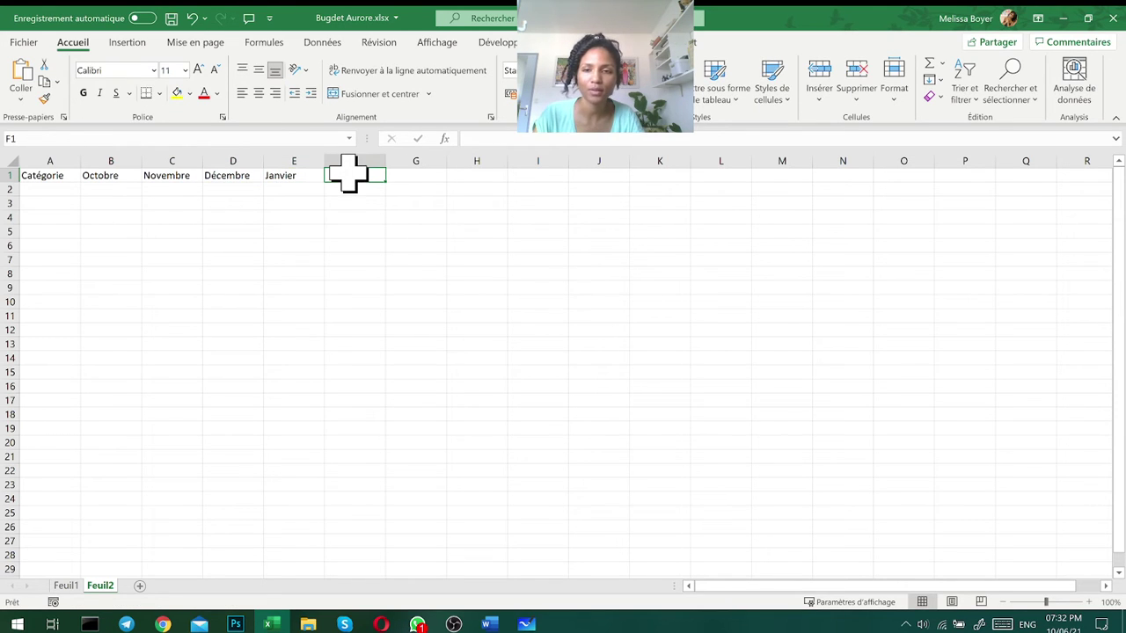
pyautogui.write('Fé')
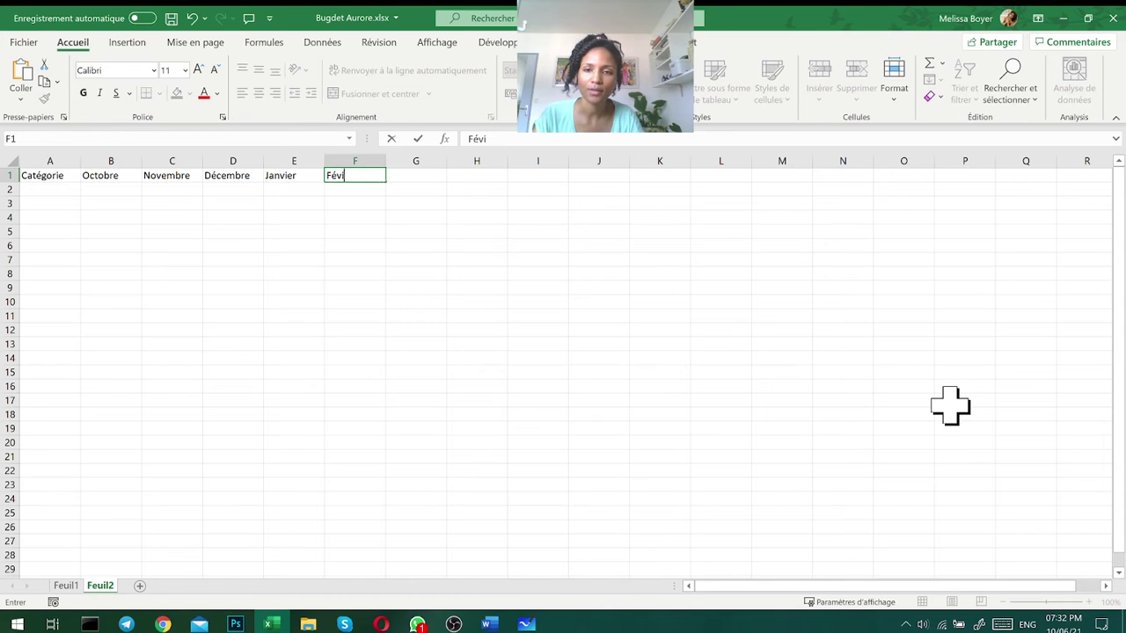
pyautogui.write('vrier')
pyautogui.press('Return')
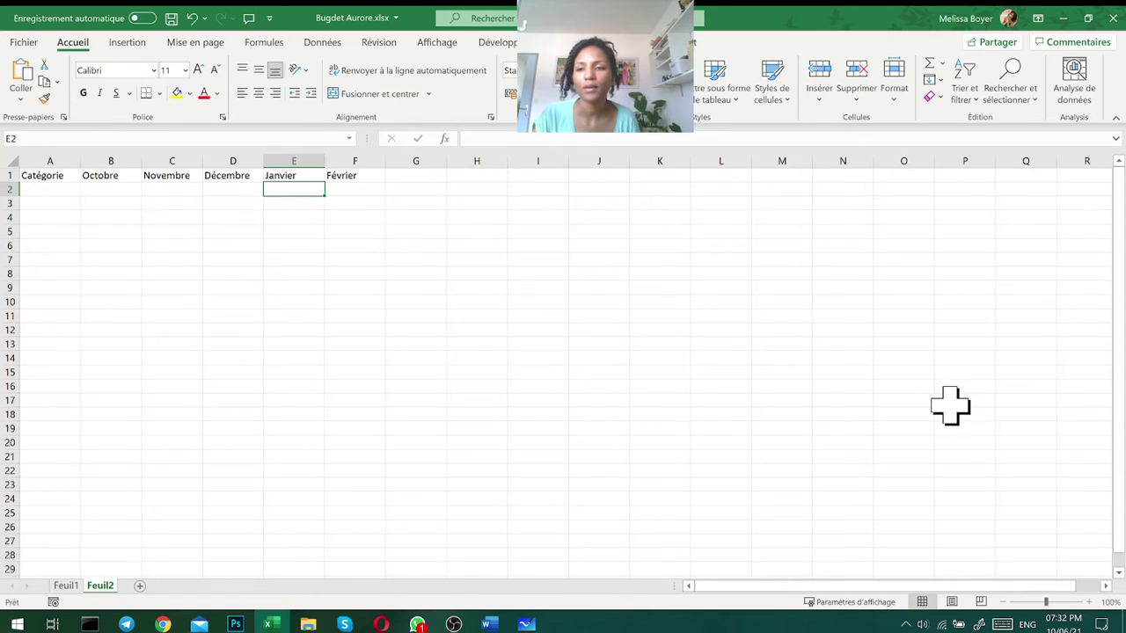
# Enter the row labels SOLDE INITIAL in A2 and RECETTES in A3
pyautogui.click(51, 190)
pyautogui.write('SOLDE INITI')
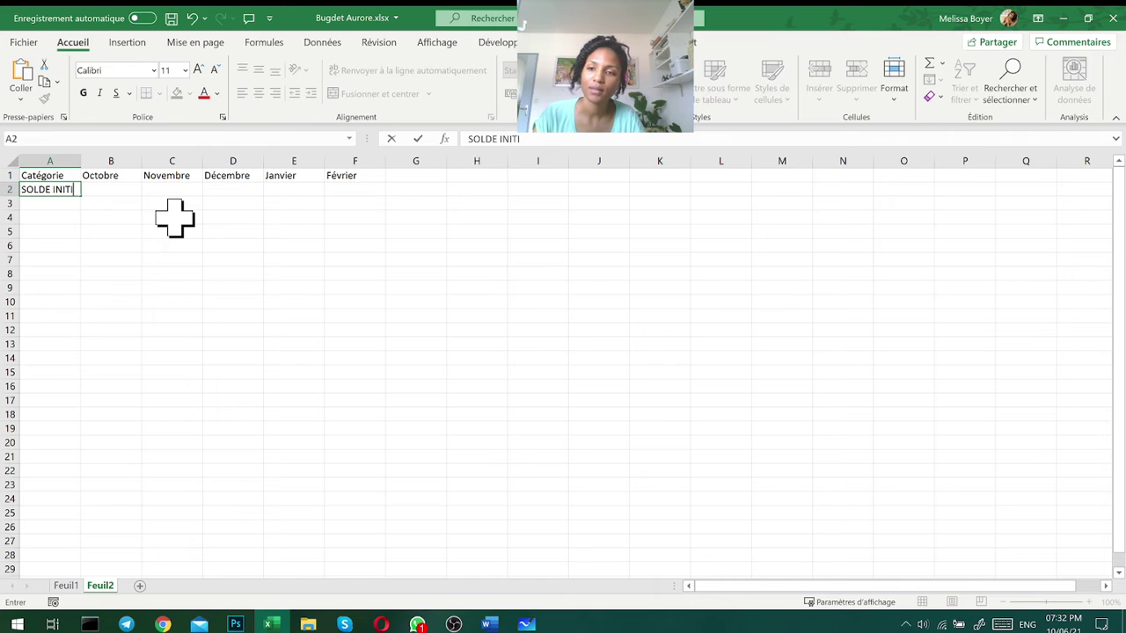
pyautogui.write('AL')
pyautogui.press('Return')
pyautogui.write('r')
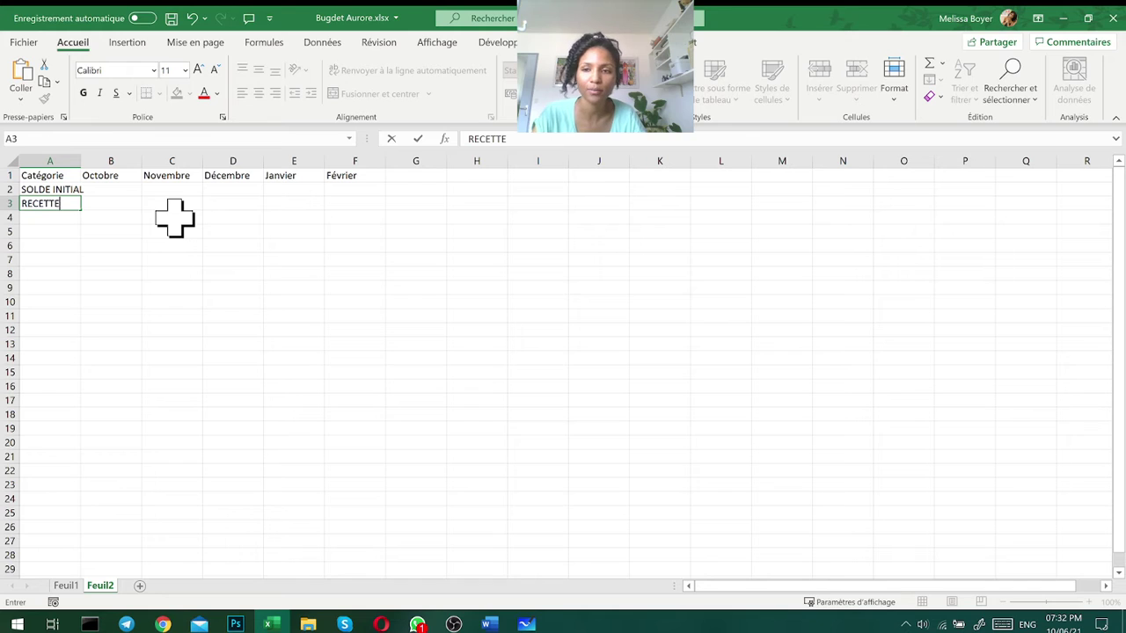
pyautogui.press('Return')
# Enter the row label Revenus fixes in A4, below RECETTES
pyautogui.write('Lo')
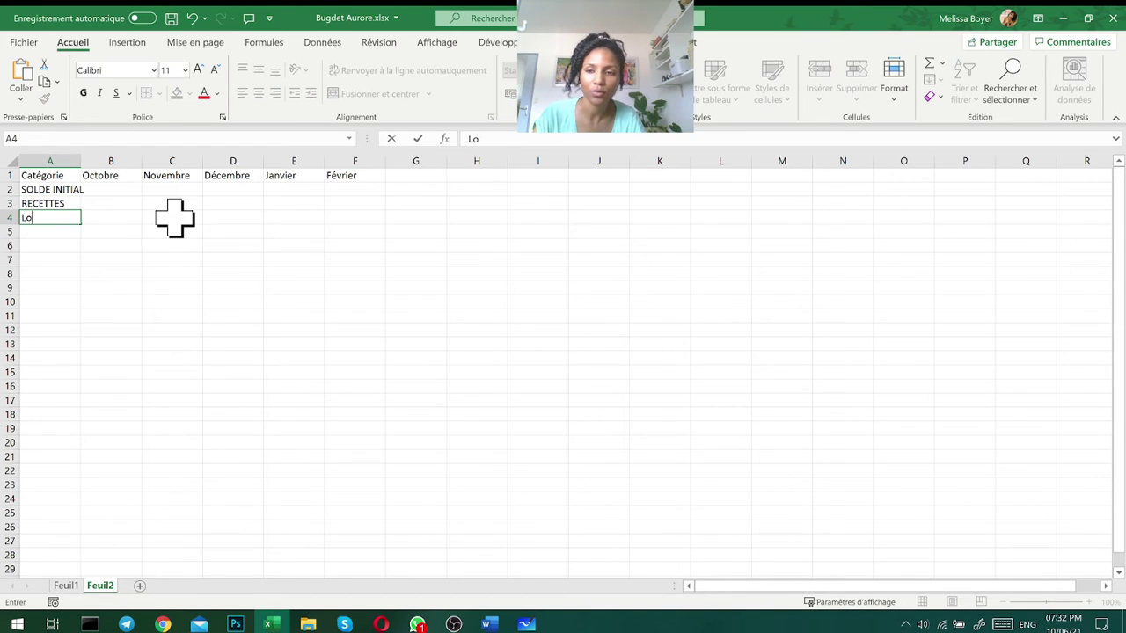
pyautogui.write('Revenus')
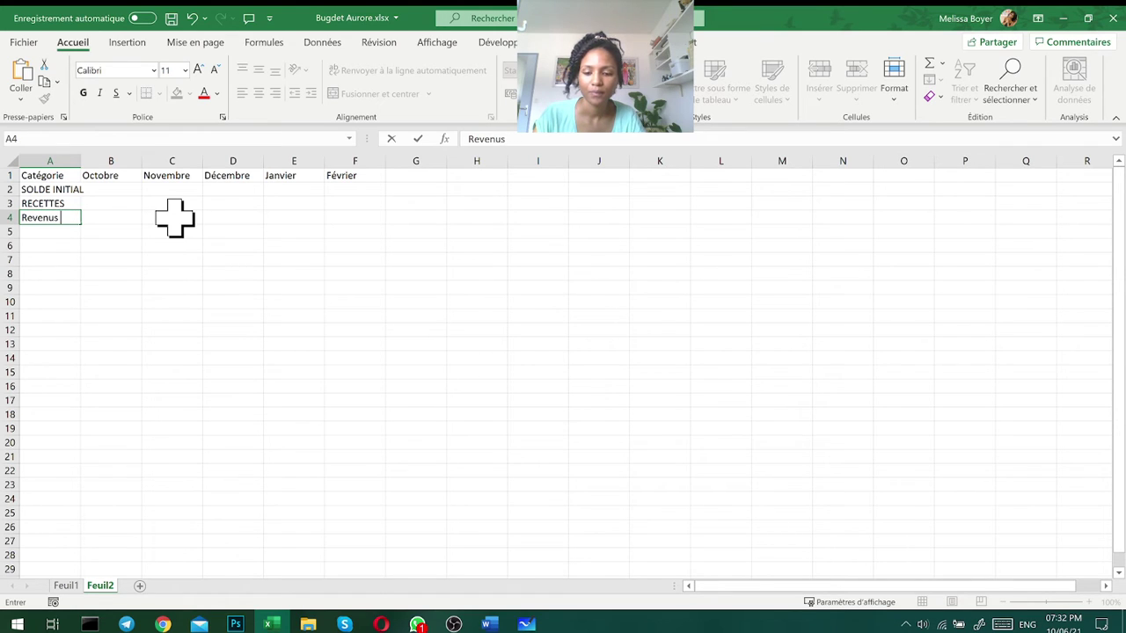
pyautogui.write('fixe')
pyautogui.press('Return')
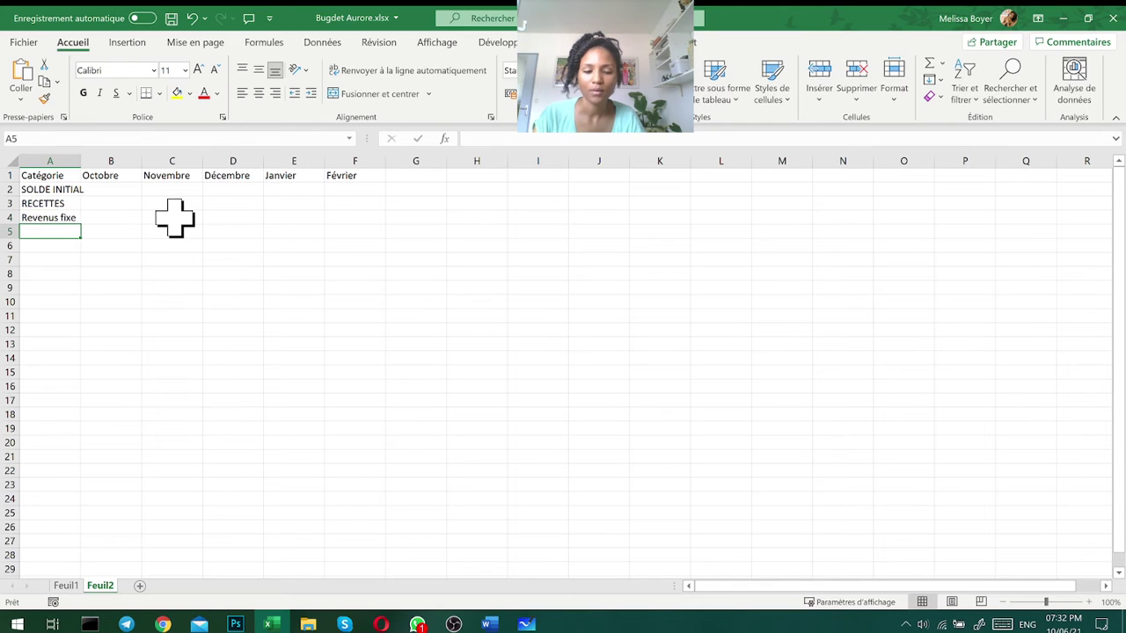
pyautogui.press('Up')
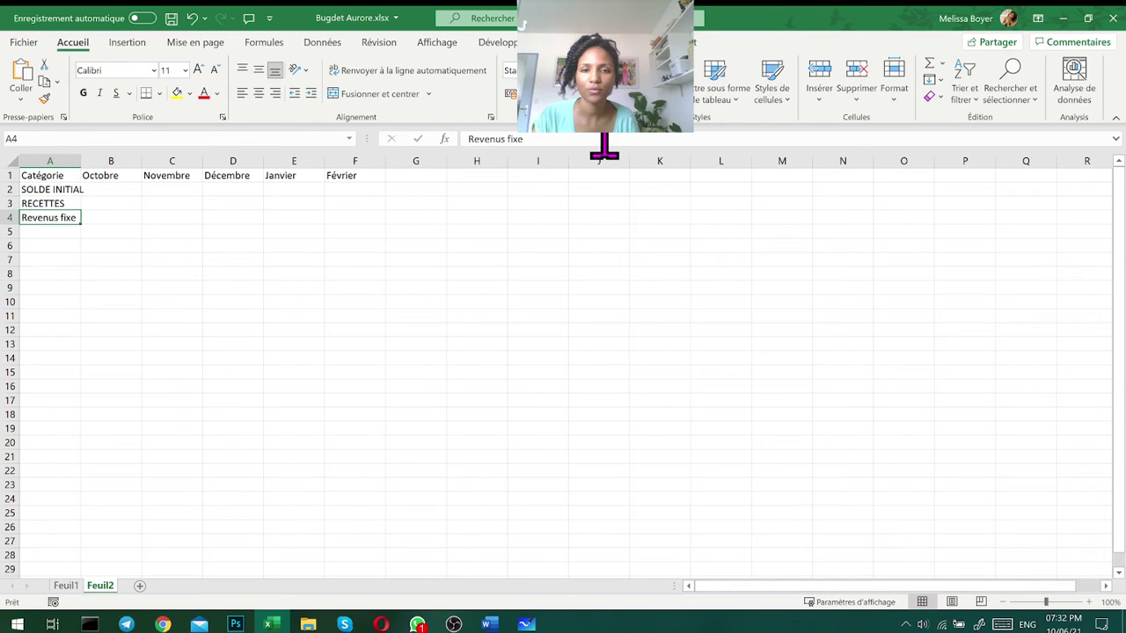
pyautogui.press('F2')
pyautogui.write('s')
pyautogui.press('Return')
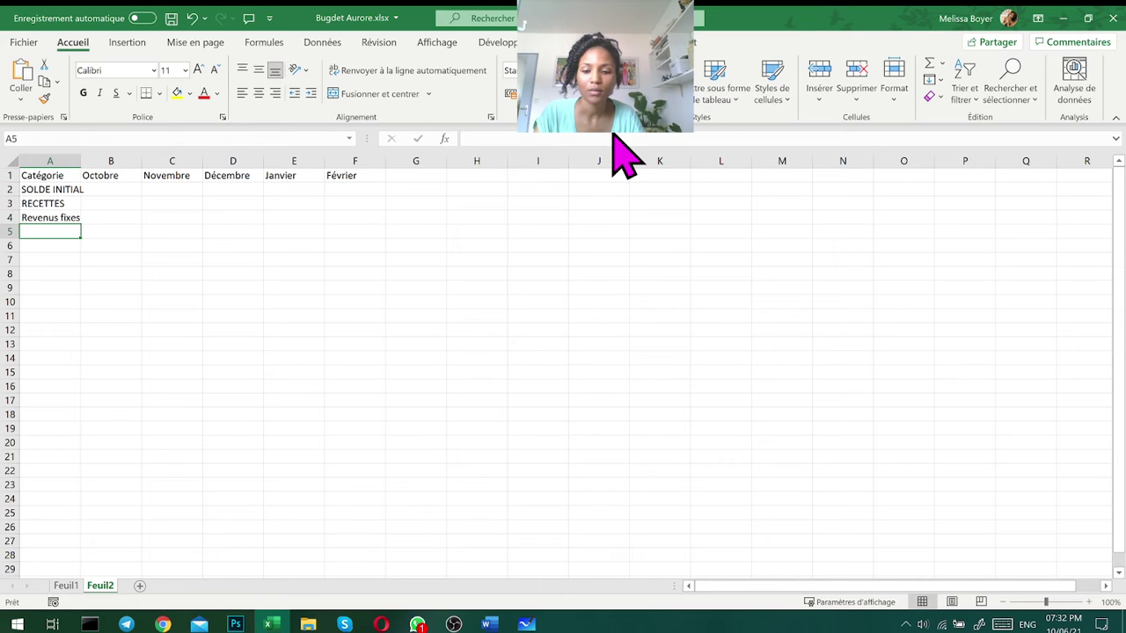
# Enter the row labels Bourse, Bonus and DÉPENSES in cells A5 to A7
pyautogui.write('Bourse')
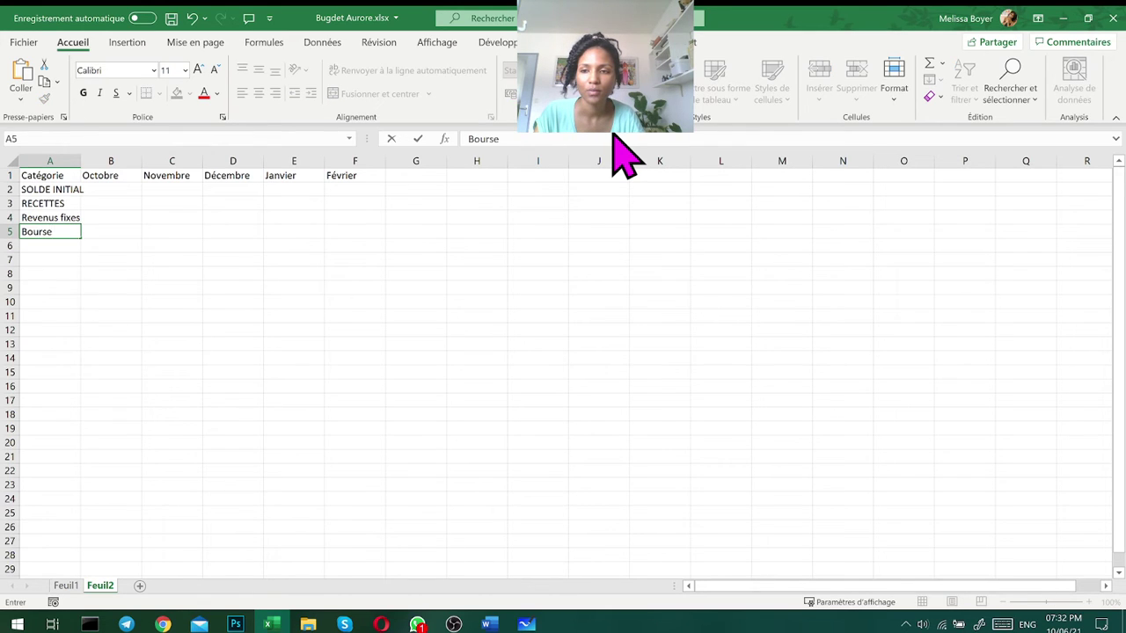
pyautogui.press('Return')
pyautogui.write('Bonus')
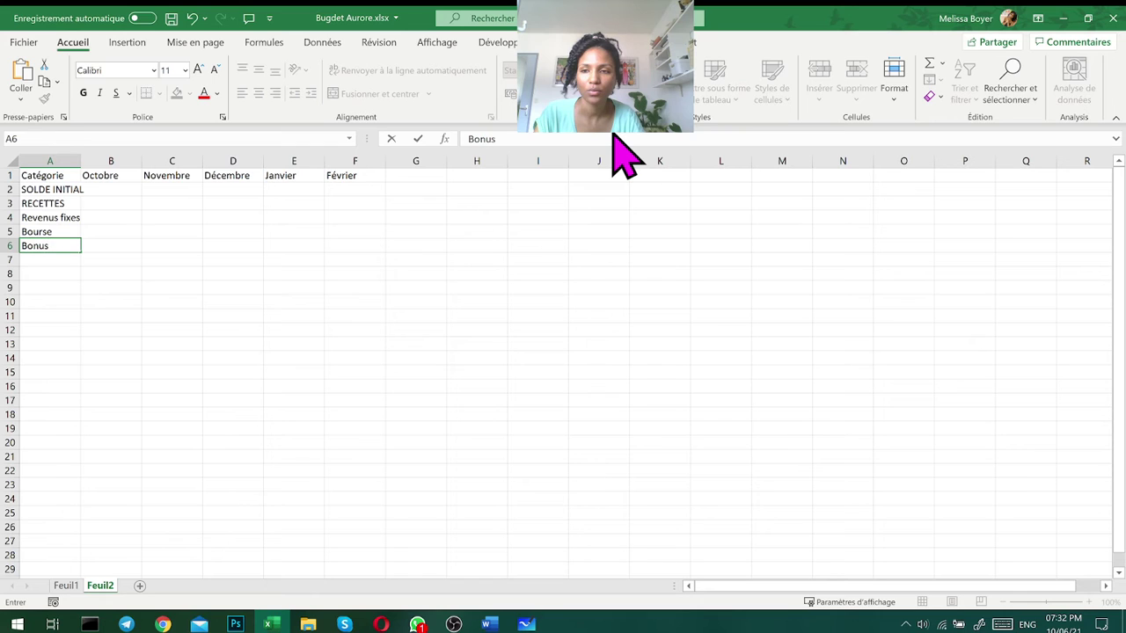
pyautogui.press('Return')
pyautogui.write('DÉPENSES')
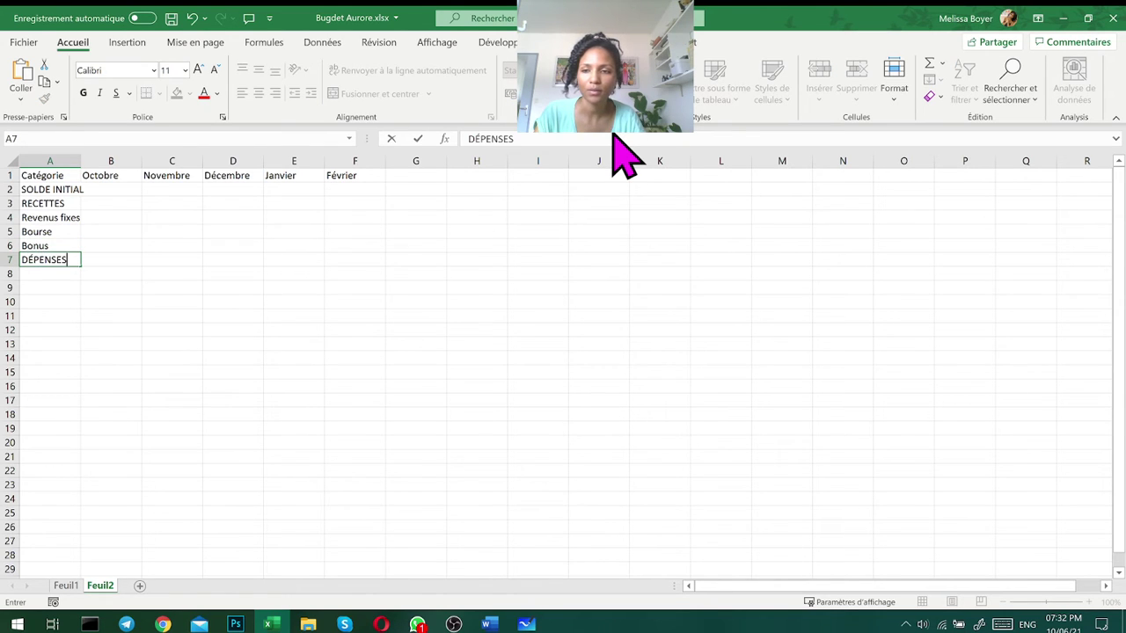
pyautogui.press('Return')
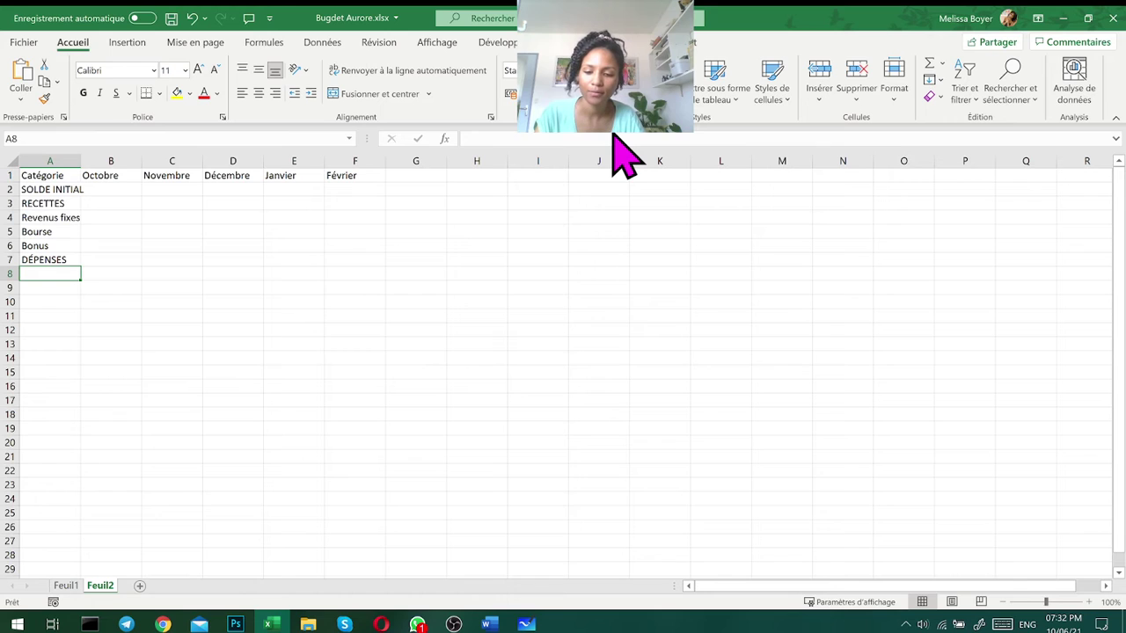
# Enter the expense labels Logement, Nourriture and Transport in cells A8 to A10
pyautogui.press('BackSpace')
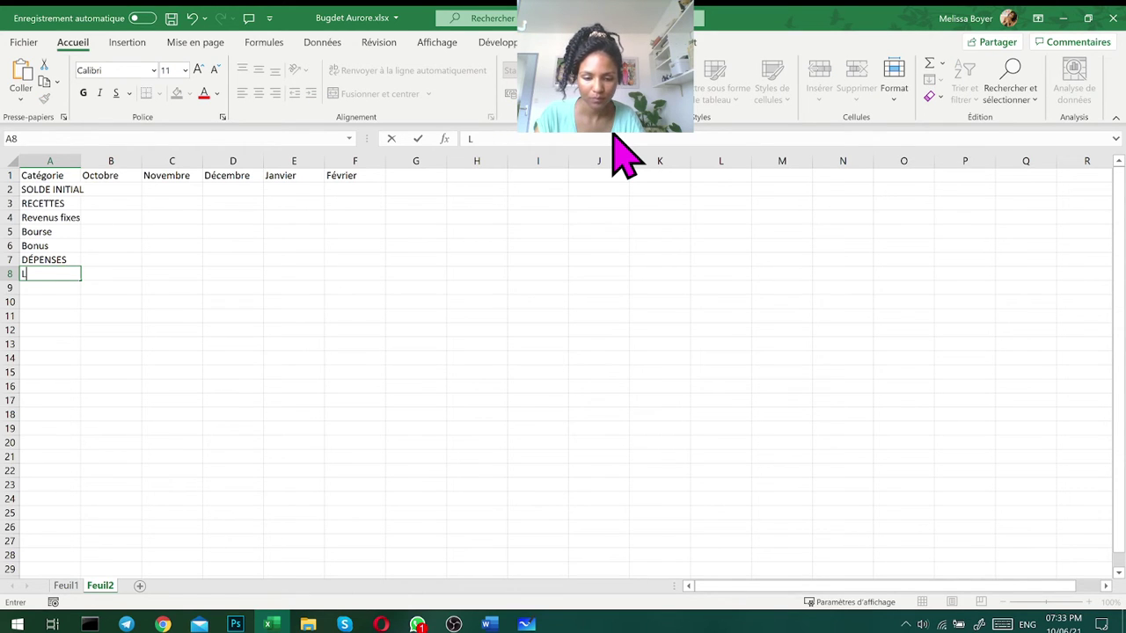
pyautogui.press('Return')
pyautogui.write('Nou')
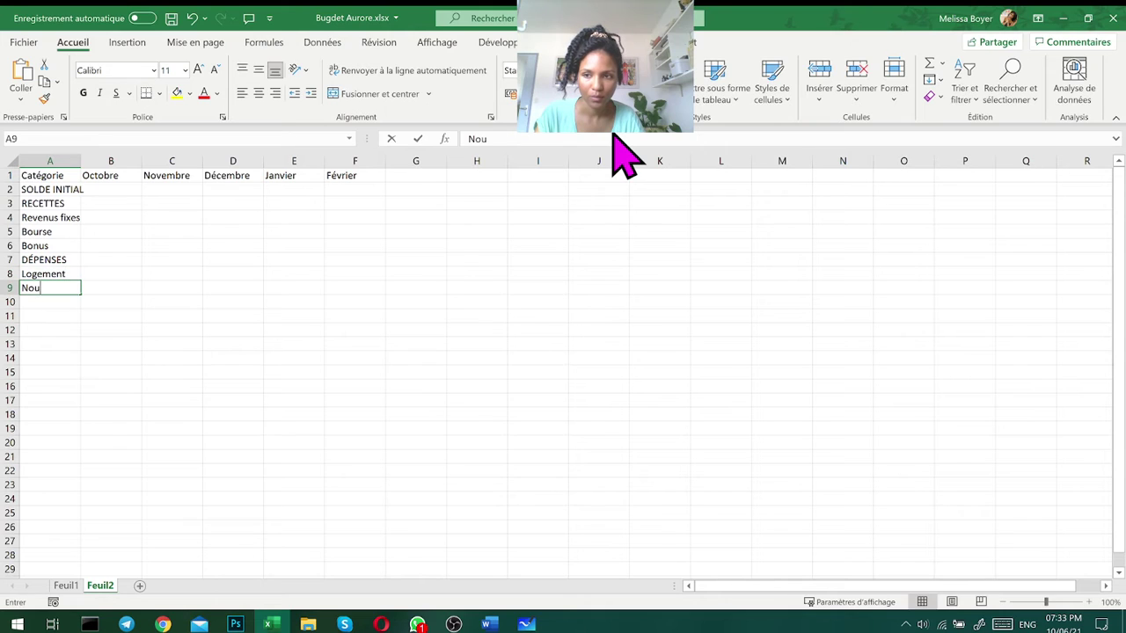
pyautogui.write('rriture')
pyautogui.press('Return')
pyautogui.write('Sor')
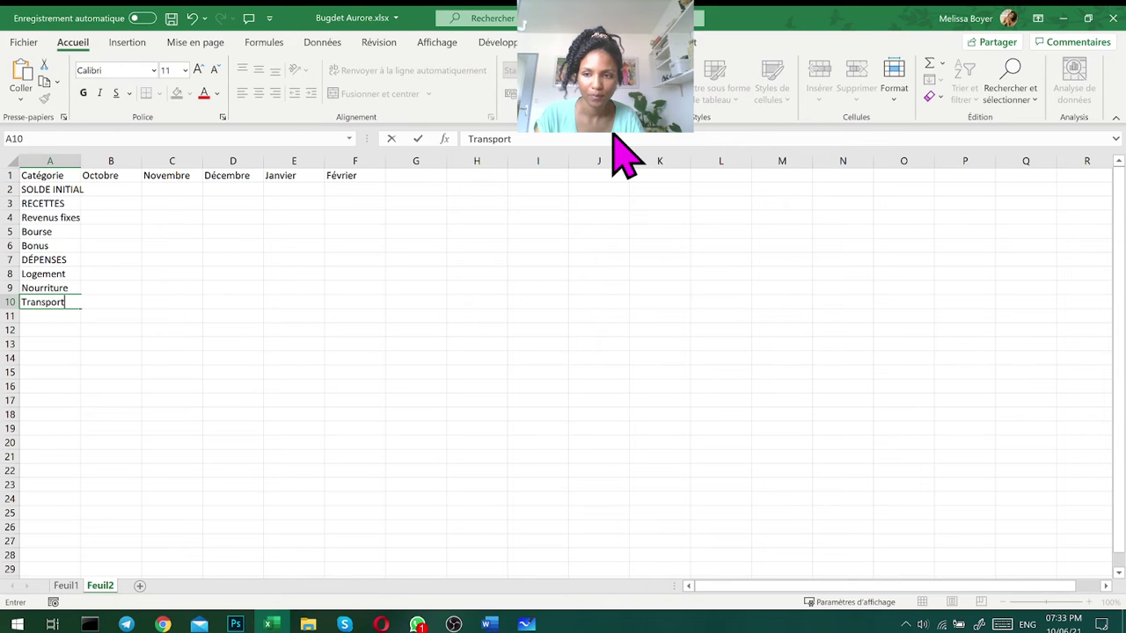
pyautogui.press('Return')
# Enter the expense labels Sorties in A11 and Divers in A12
pyautogui.write('D')
pyautogui.press('BackSpace')
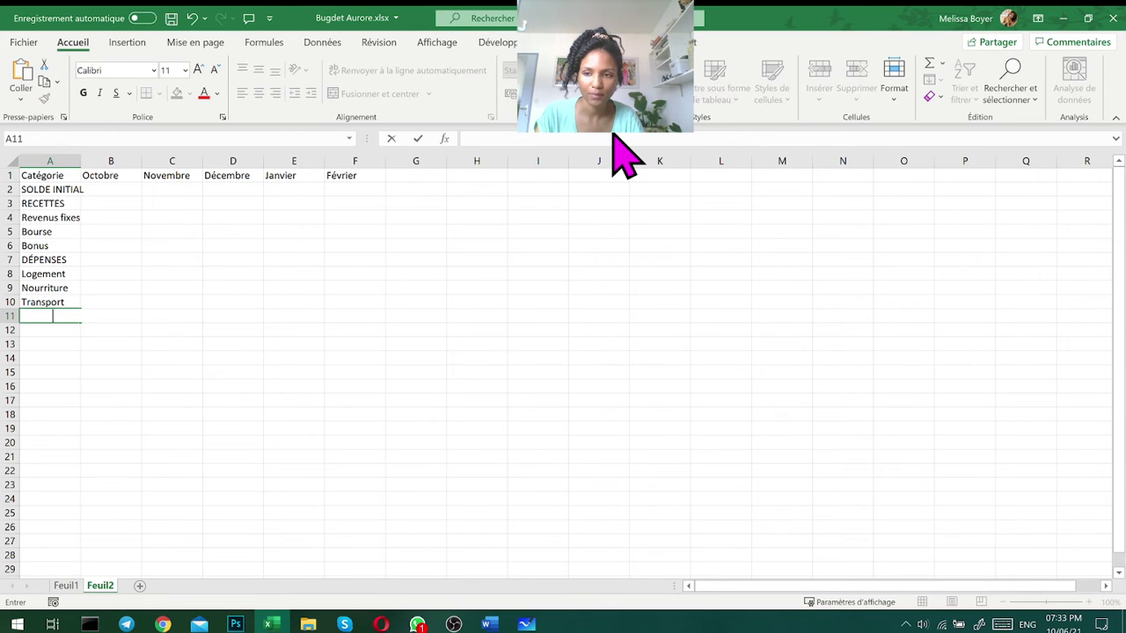
pyautogui.write('S')
pyautogui.press('BackSpace')
pyautogui.press('BackSpace')
pyautogui.write('Sor')
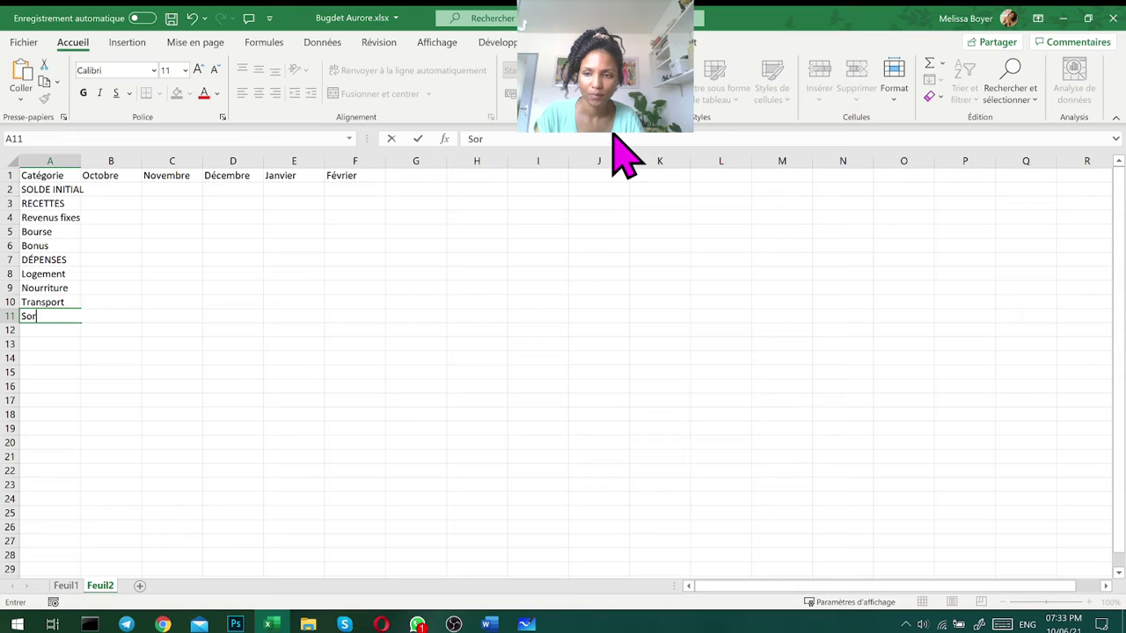
pyautogui.write('ties')
pyautogui.press('Return')
pyautogui.write('Diver')
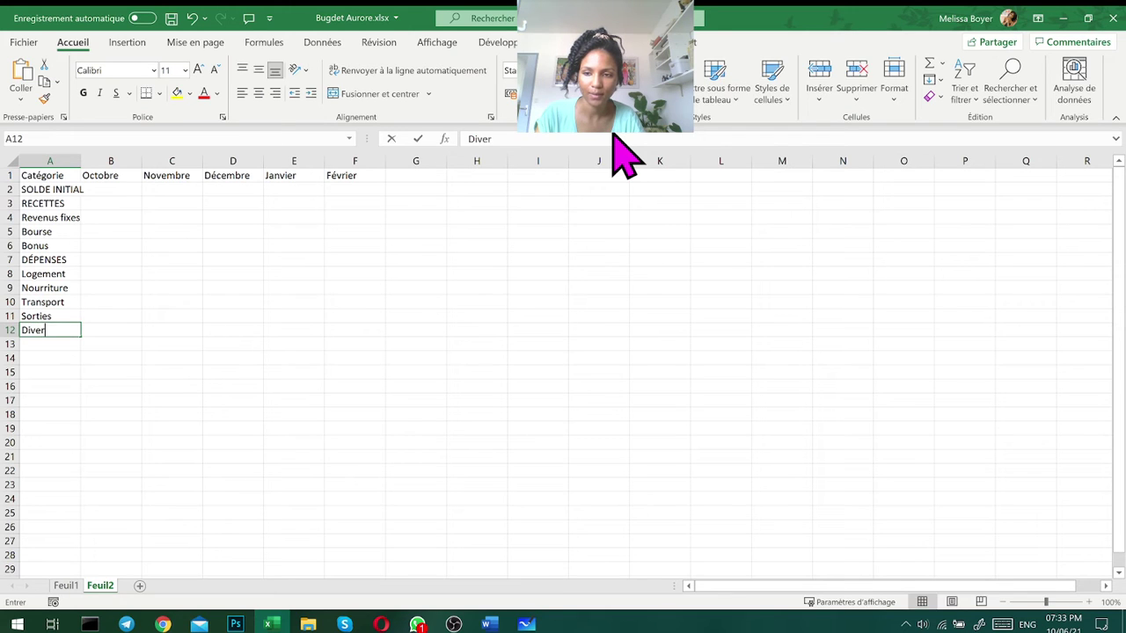
pyautogui.write('s')
pyautogui.press('Return')
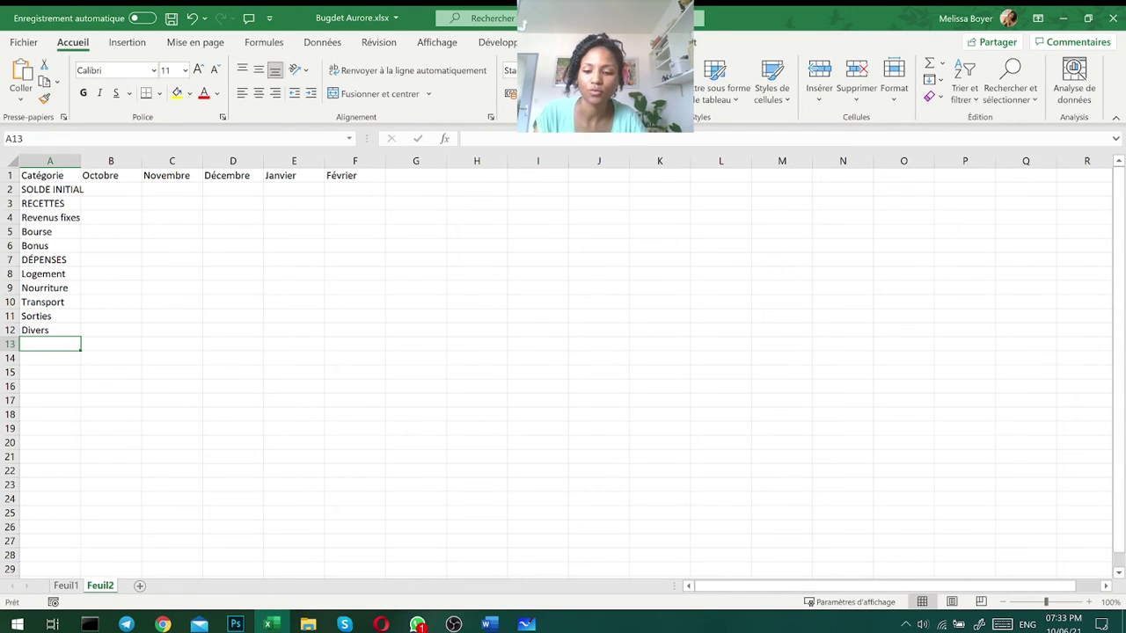
# Enter the closing row label SOLDE FINAL in A13
pyautogui.write('SO')
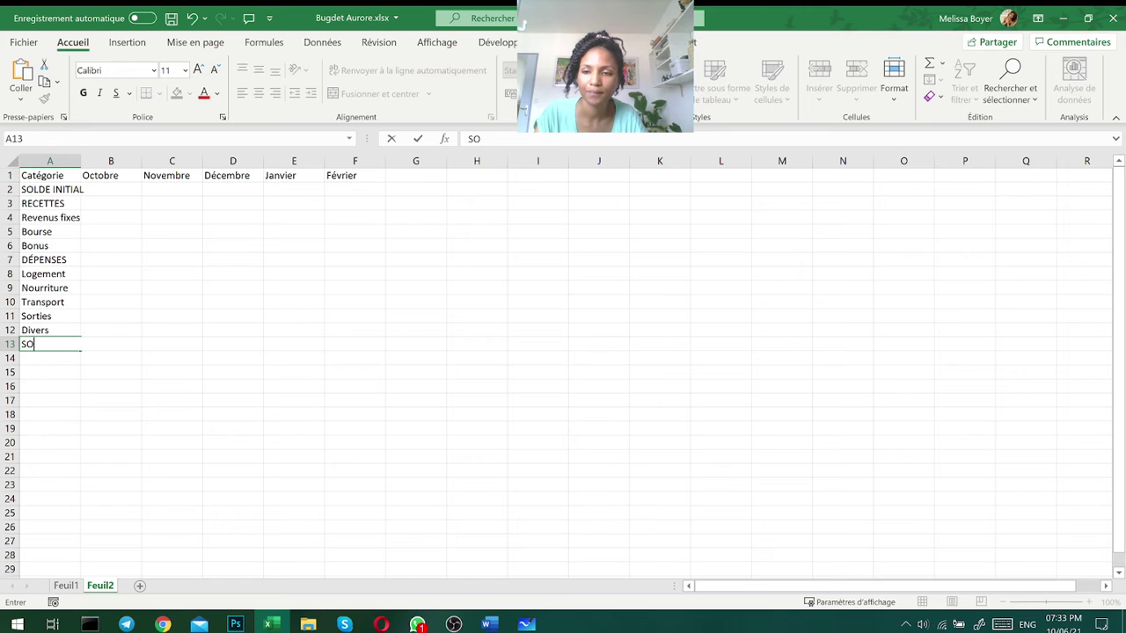
pyautogui.write('RLDE FINAL')
pyautogui.press('Return')
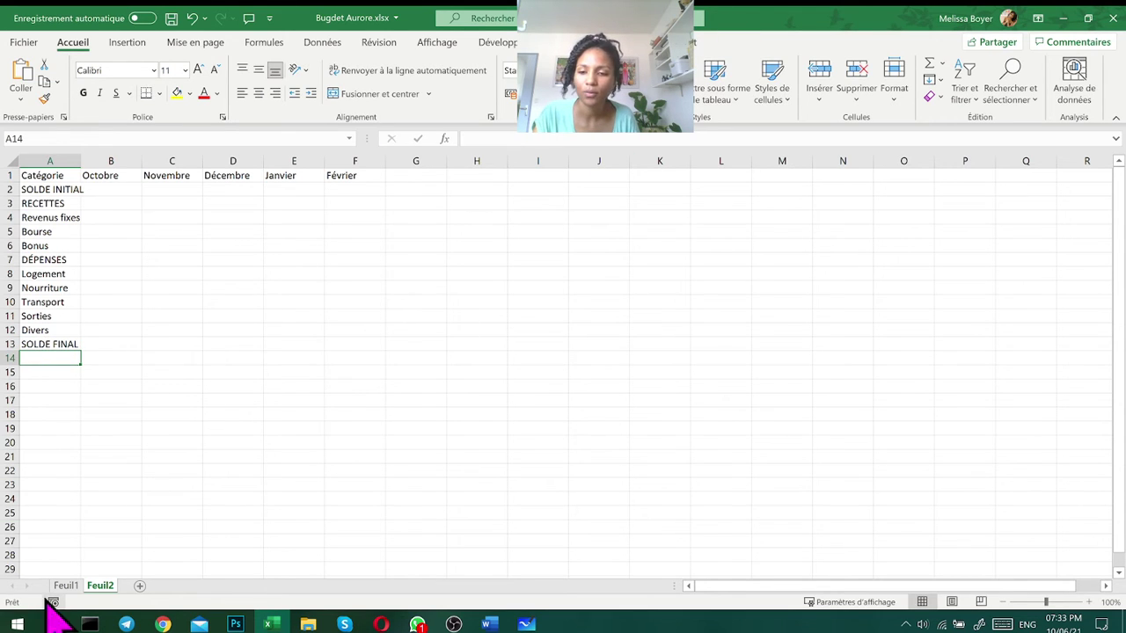
# Look at the finished budget table and chart on Feuil1 and go back to Feuil2
pyautogui.click(63, 586)
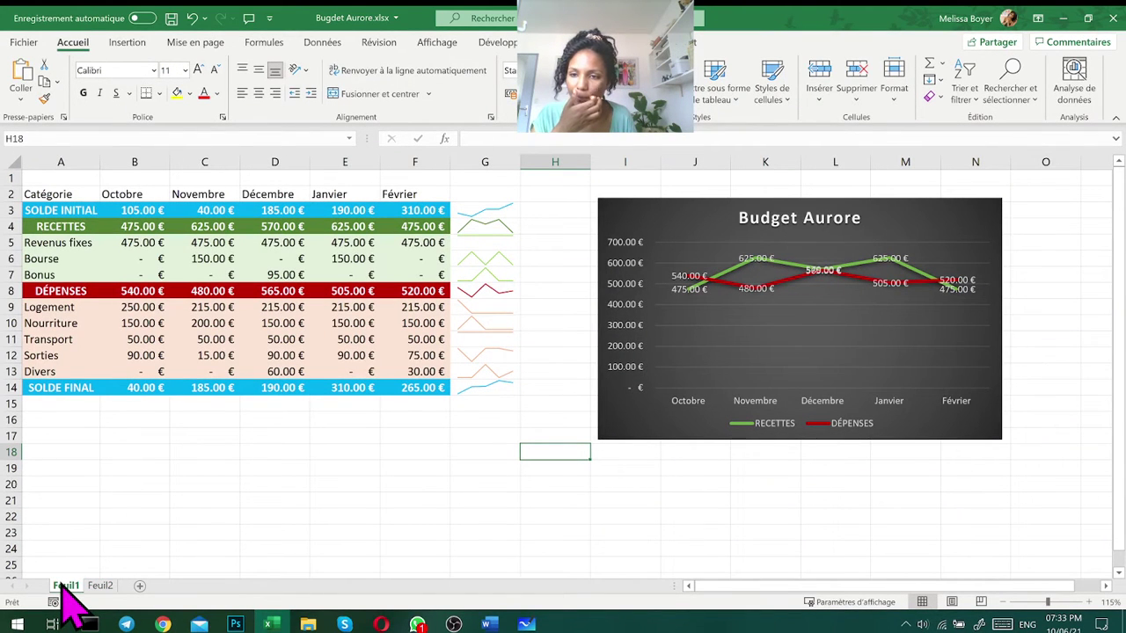
pyautogui.click(99, 586)
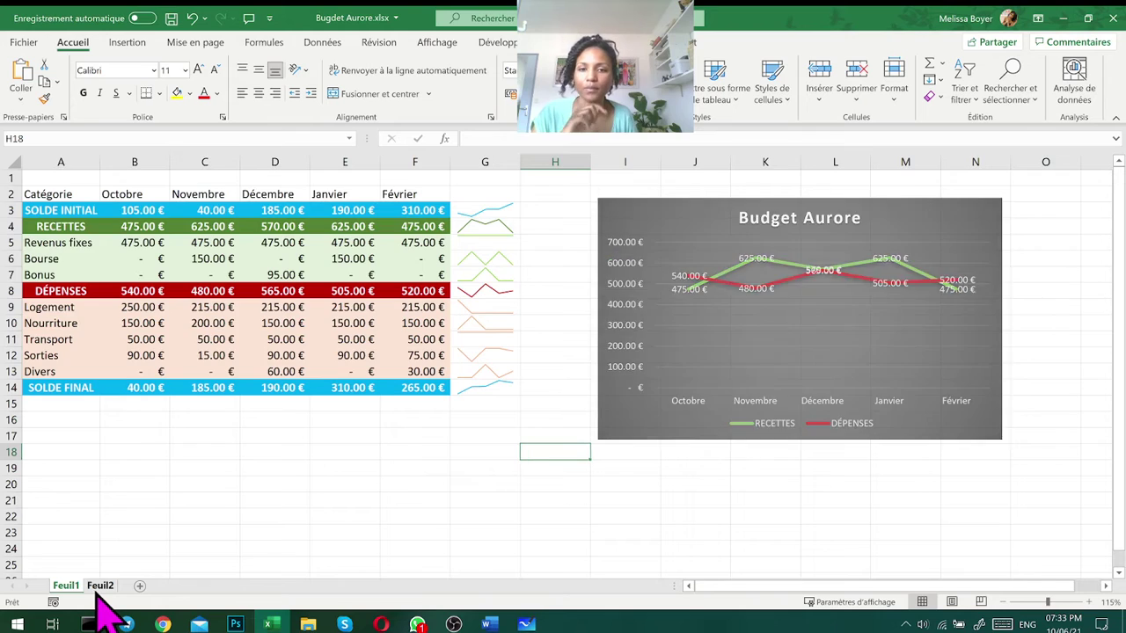
# Make the SOLDE INITIAL row A2:F2 bold with light blue text at font size 12
pyautogui.click(233, 456)
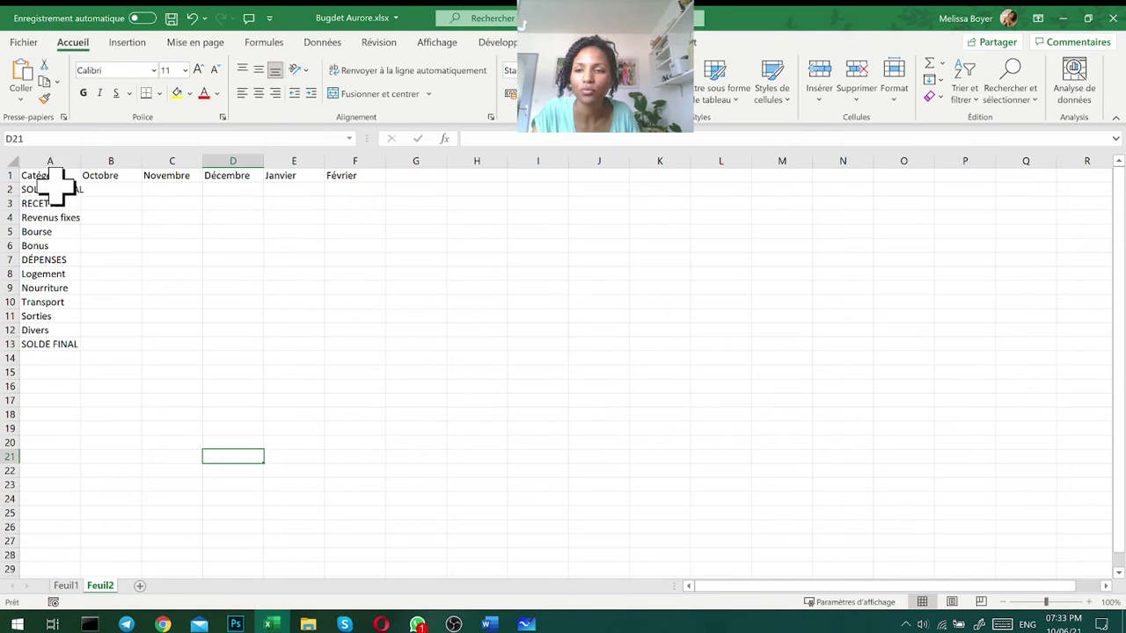
pyautogui.moveTo(50, 188); pyautogui.dragTo(336, 191)
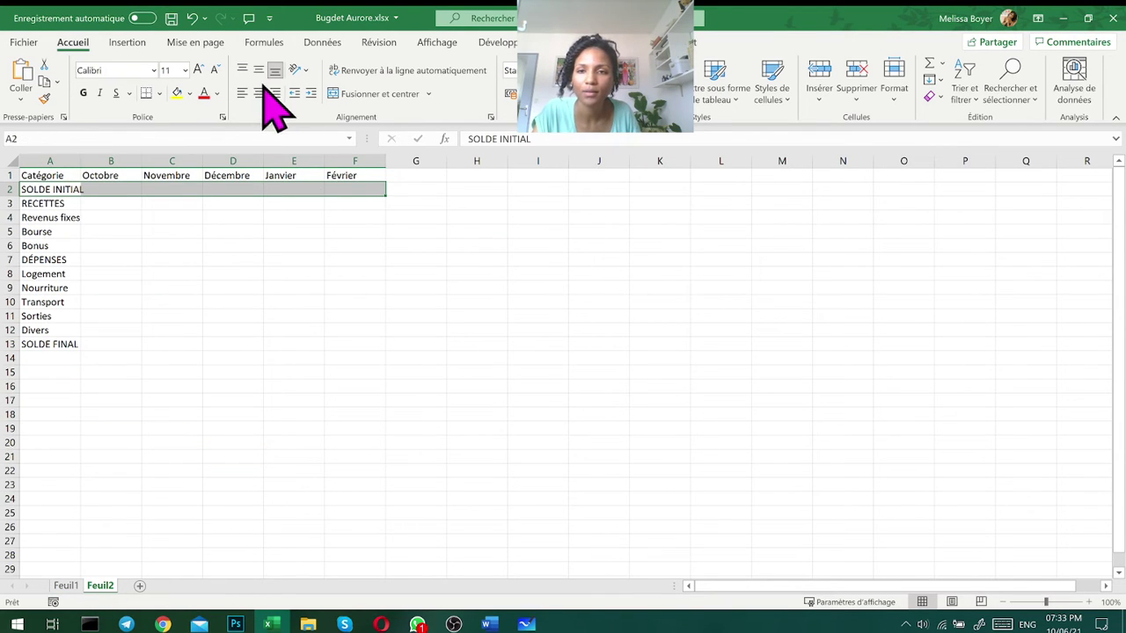
pyautogui.click(217, 93)
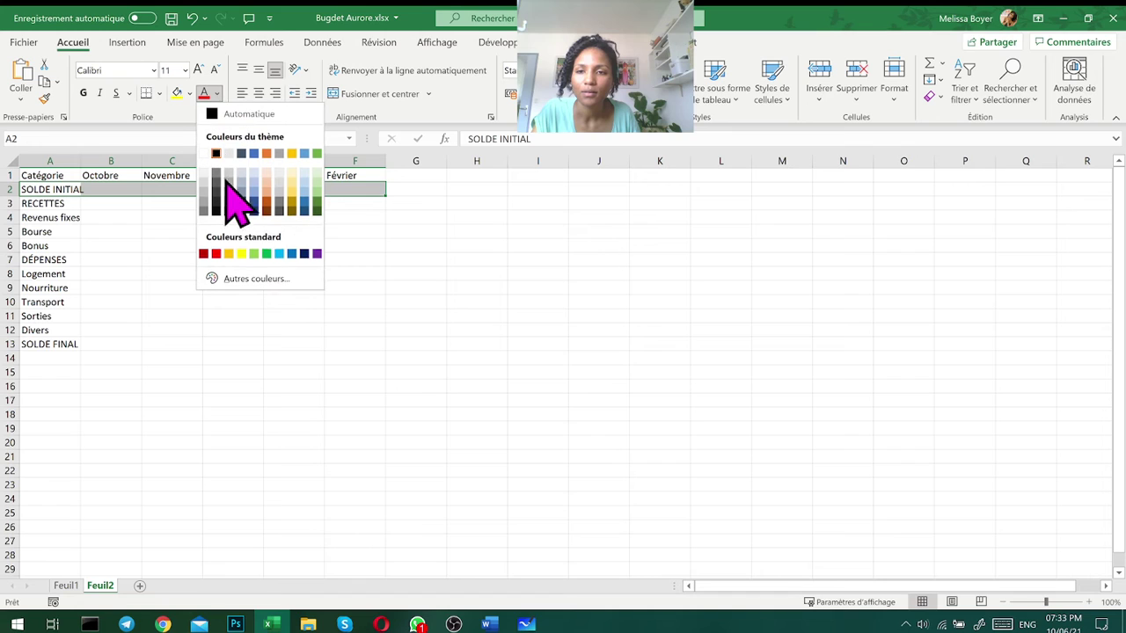
pyautogui.click(282, 254)
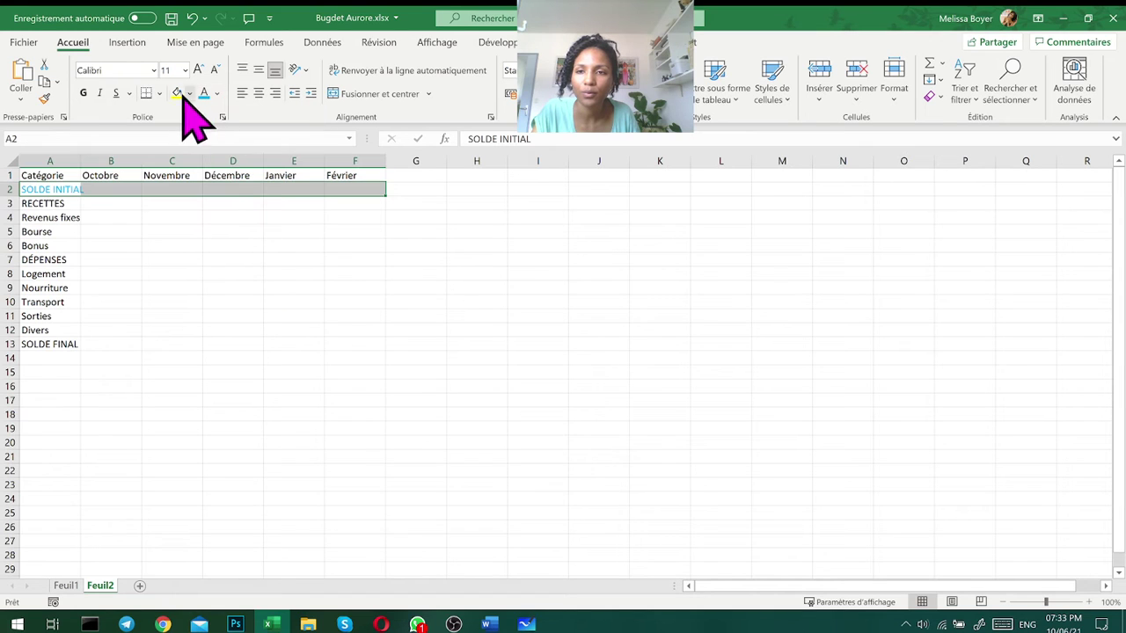
pyautogui.click(83, 93)
pyautogui.click(199, 69)
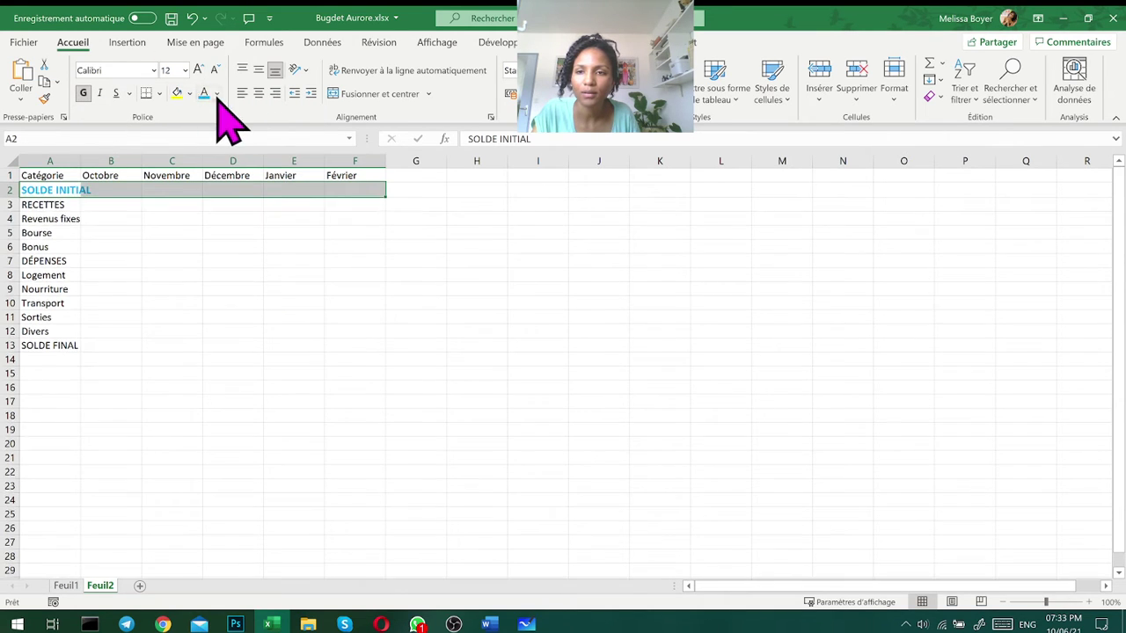
# Fill the SOLDE INITIAL row A2:F2 with light blue and set its text colour to white
pyautogui.click(190, 94)
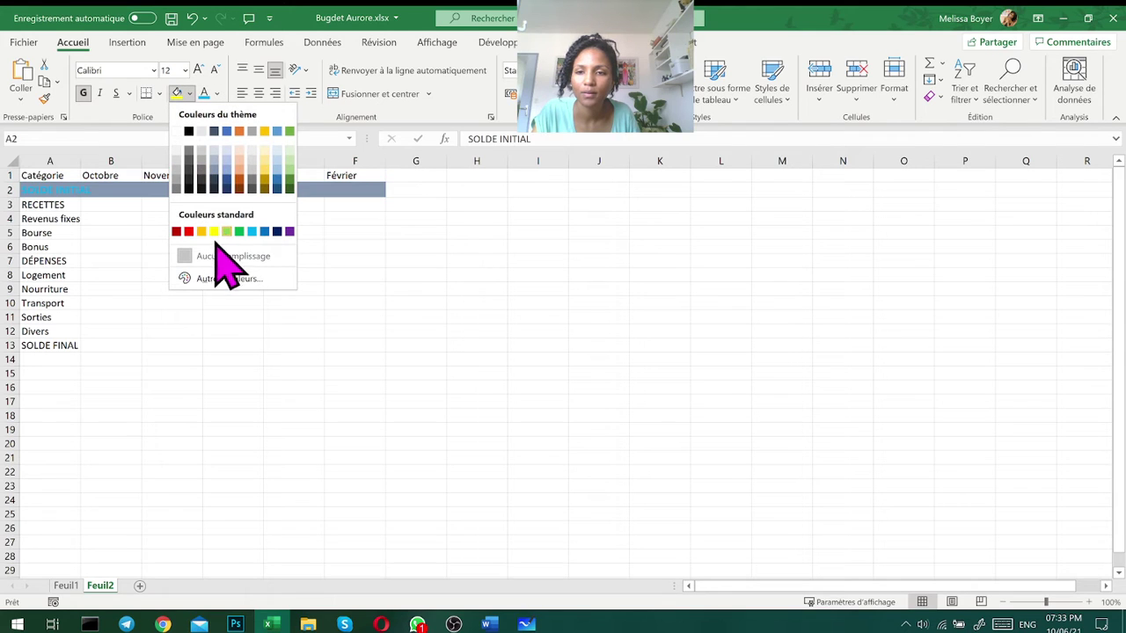
pyautogui.click(253, 232)
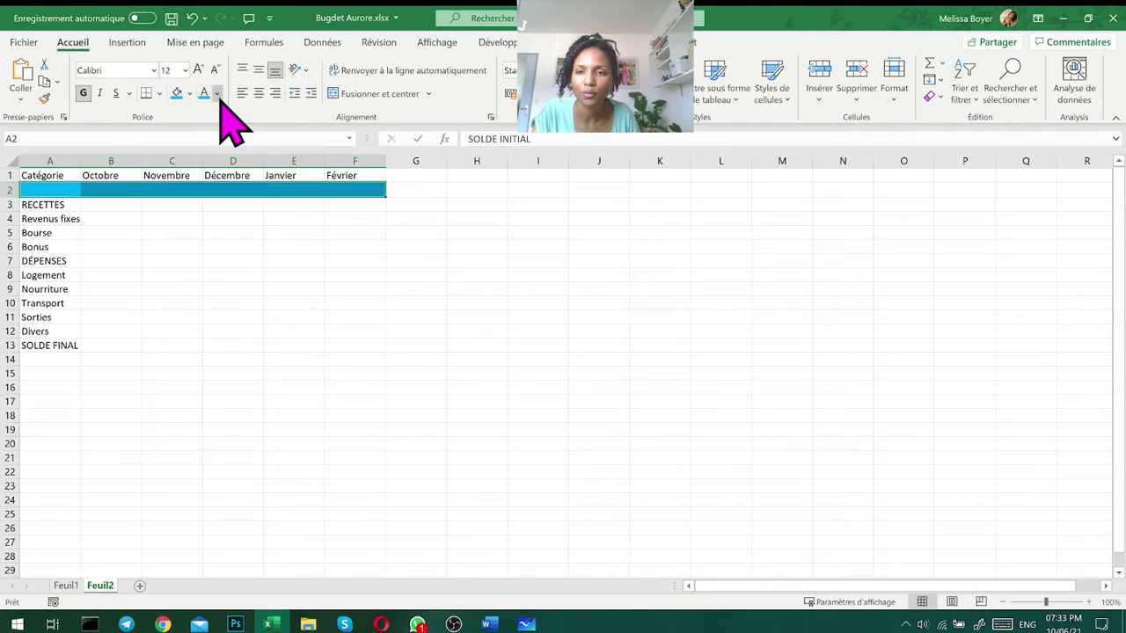
pyautogui.click(216, 93)
pyautogui.click(211, 153)
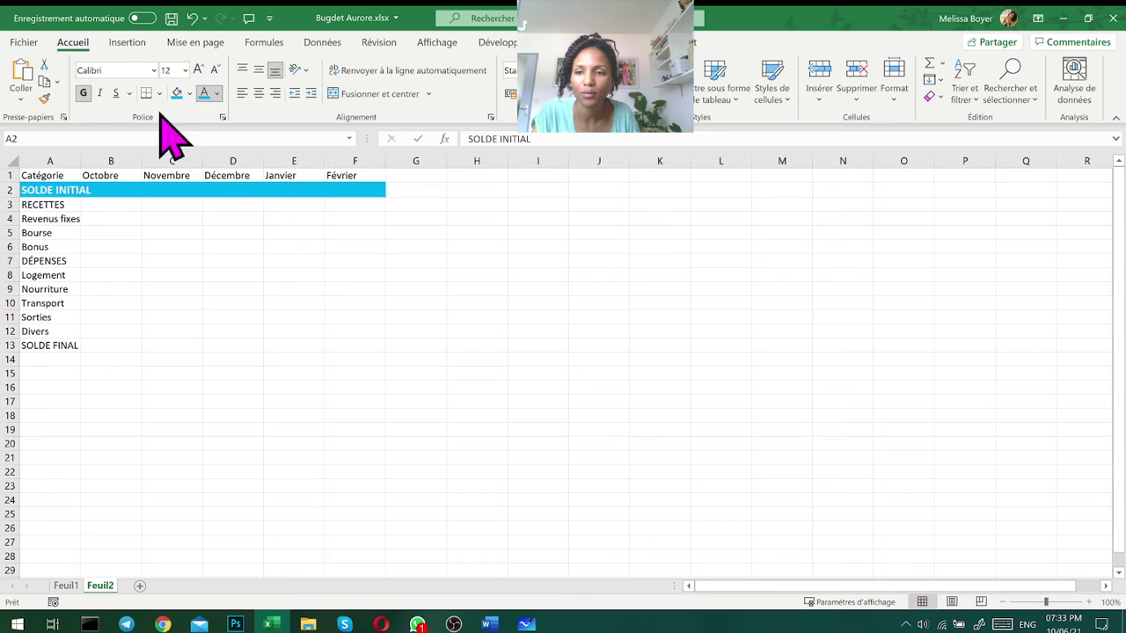
# Copy the SOLDE INITIAL row's formatting onto the SOLDE FINAL row A13:F13
pyautogui.click(45, 97)
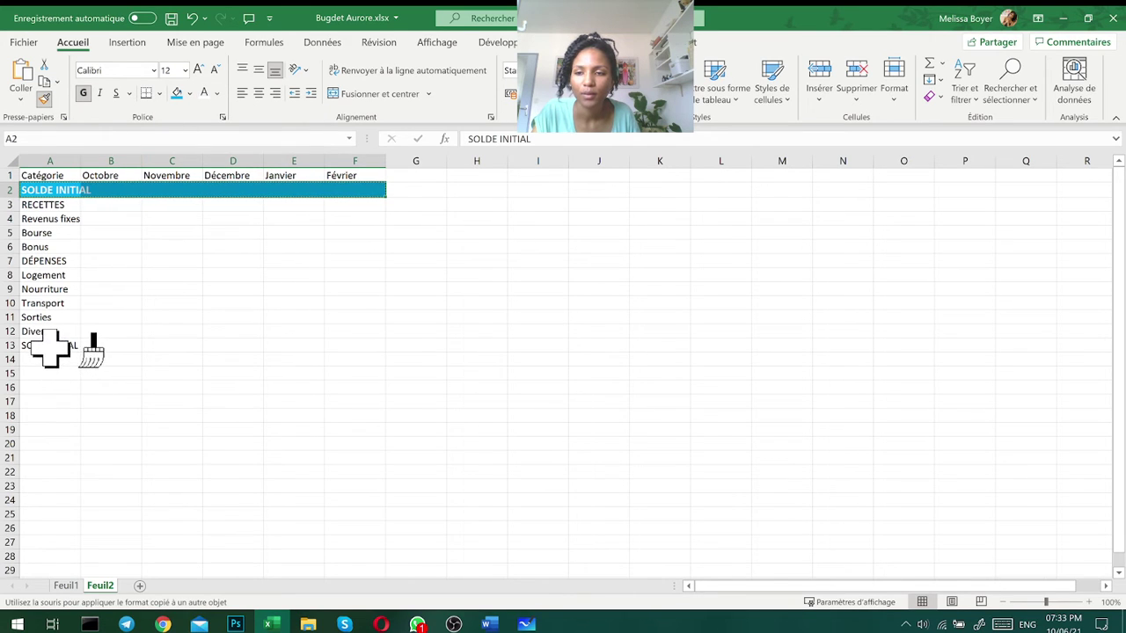
pyautogui.moveTo(50, 345); pyautogui.dragTo(343, 343)
pyautogui.click(232, 389)
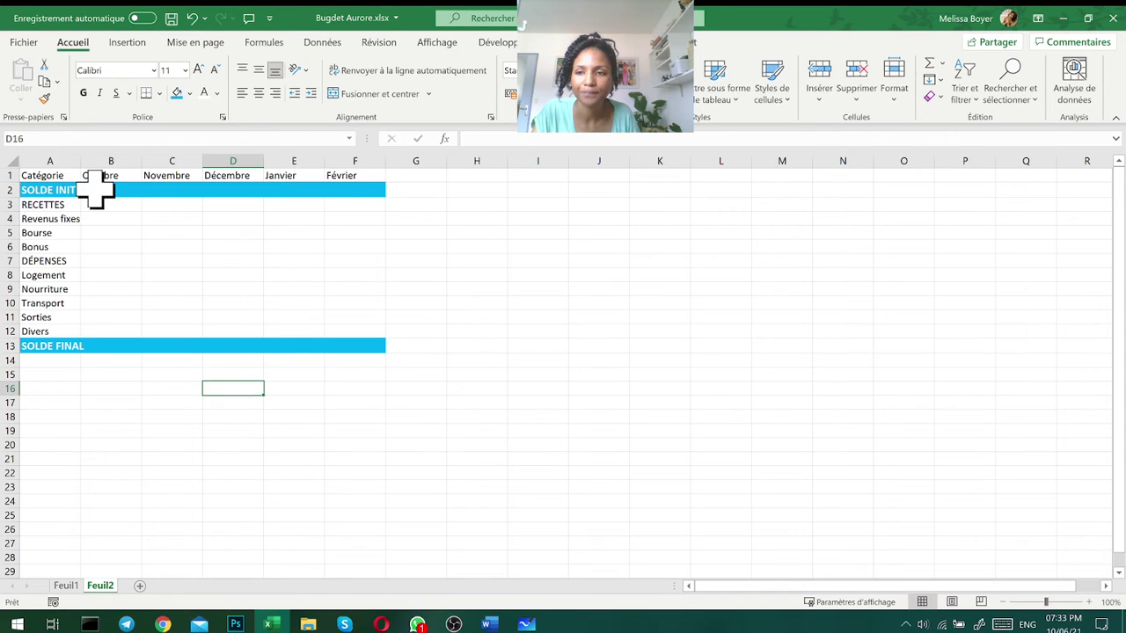
# Fill the RECETTES row A3:F3 with the theme green
pyautogui.click(48, 204)
pyautogui.moveTo(188, 200); pyautogui.dragTo(332, 201)
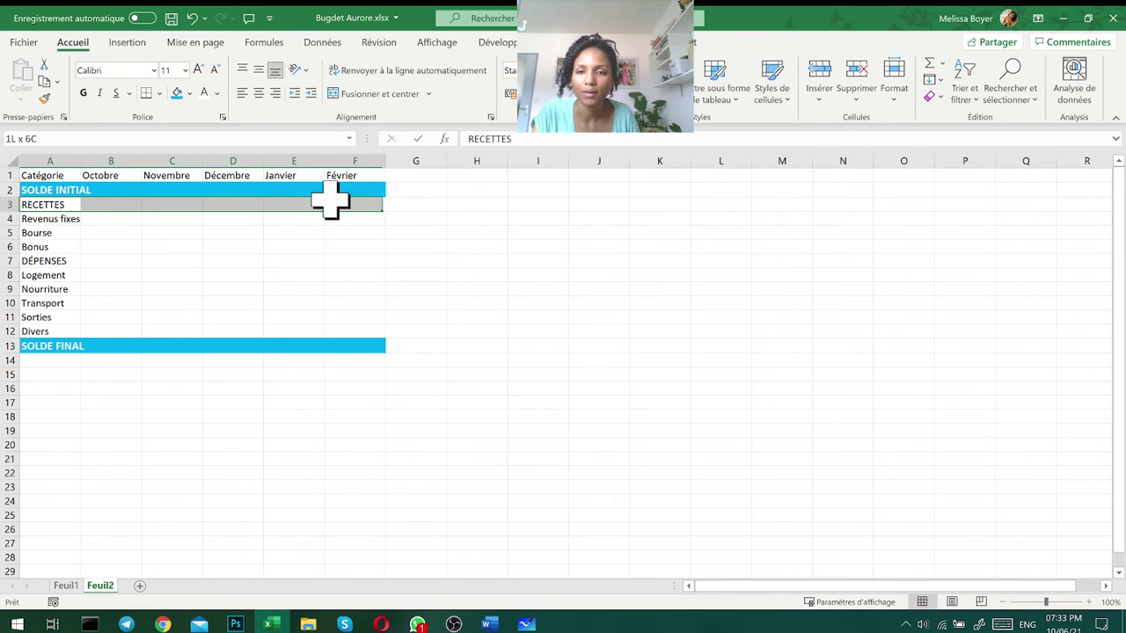
pyautogui.click(217, 93)
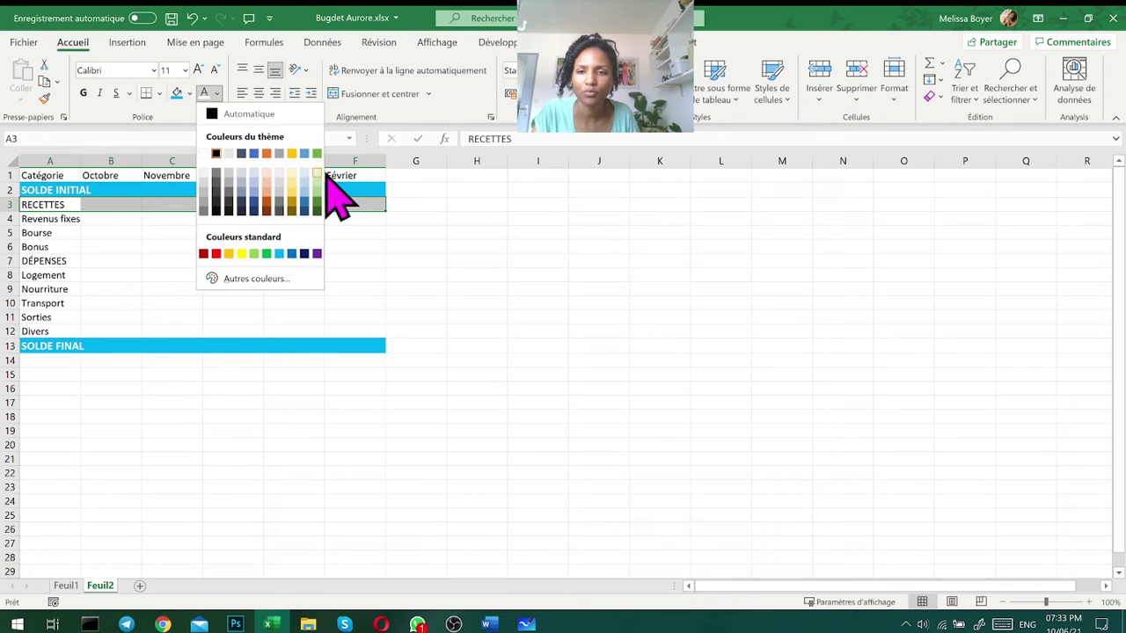
pyautogui.click(189, 93)
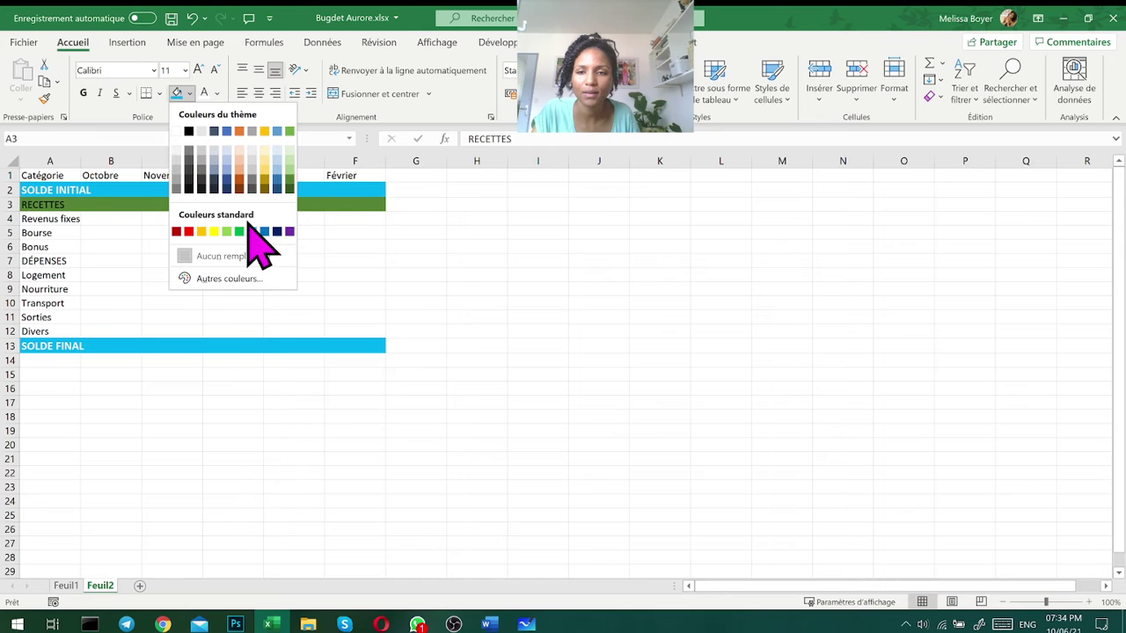
pyautogui.click(290, 132)
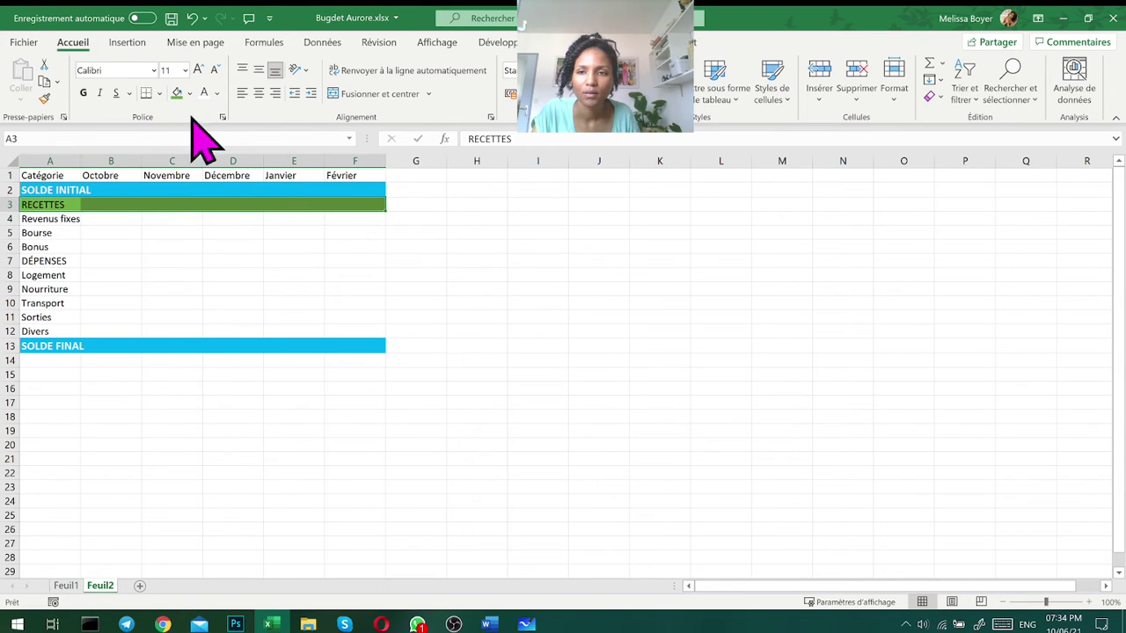
# Make the RECETTES row's text white and bold, centred horizontally and vertically
pyautogui.click(84, 93)
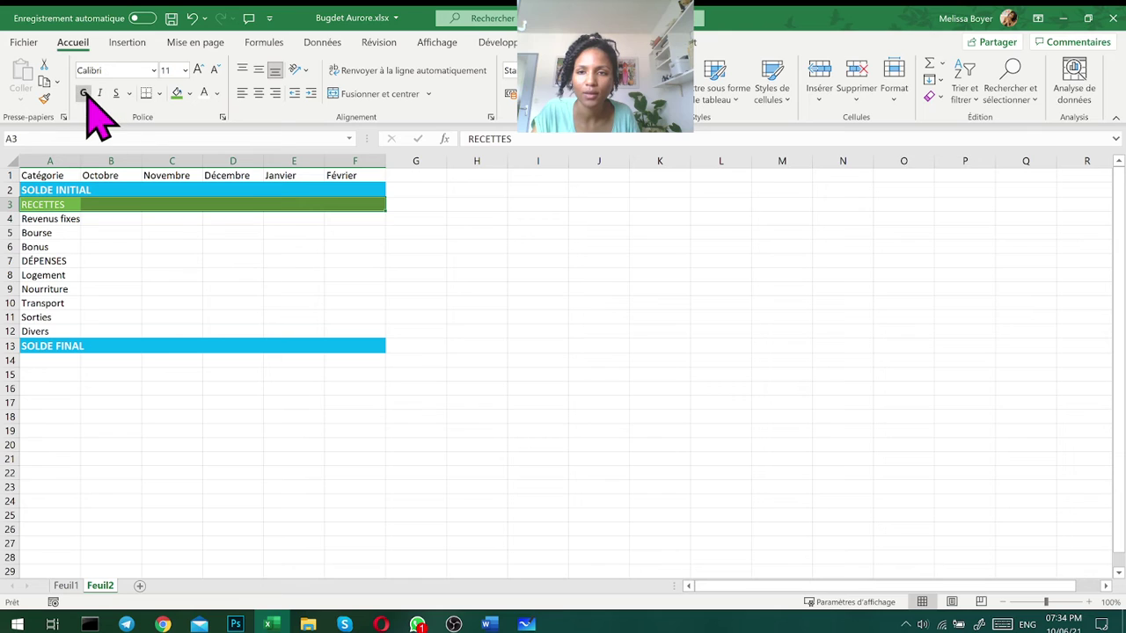
pyautogui.click(258, 94)
pyautogui.click(259, 70)
# Fill the income rows A4:F6, from Revenus fixes to Bonus, with the lightest green
pyautogui.moveTo(50, 219); pyautogui.dragTo(339, 242)
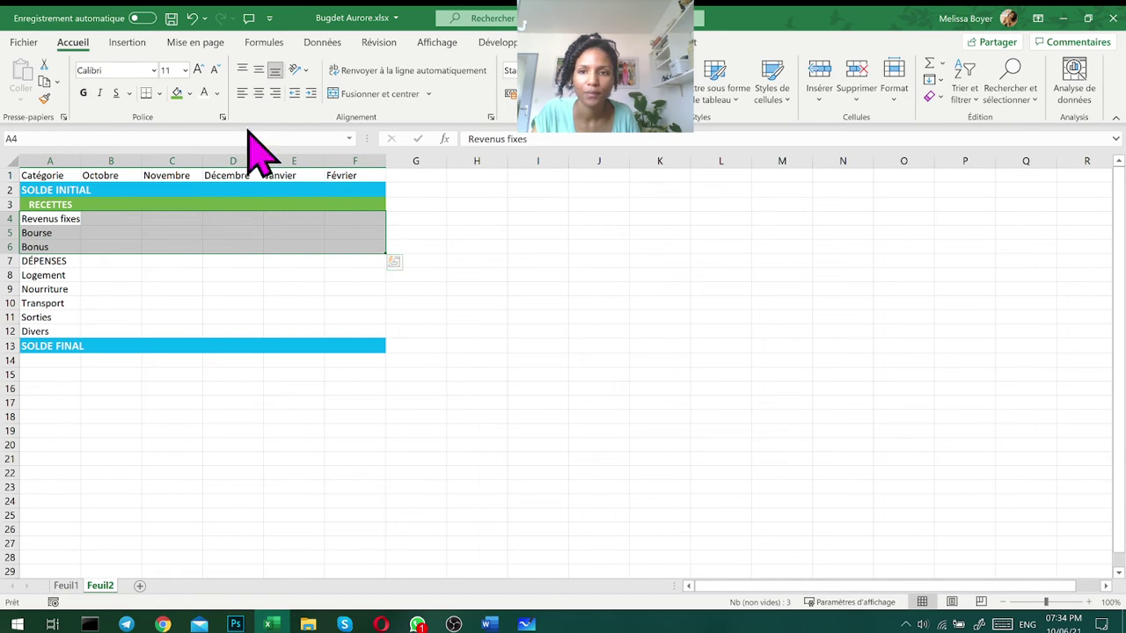
pyautogui.click(189, 95)
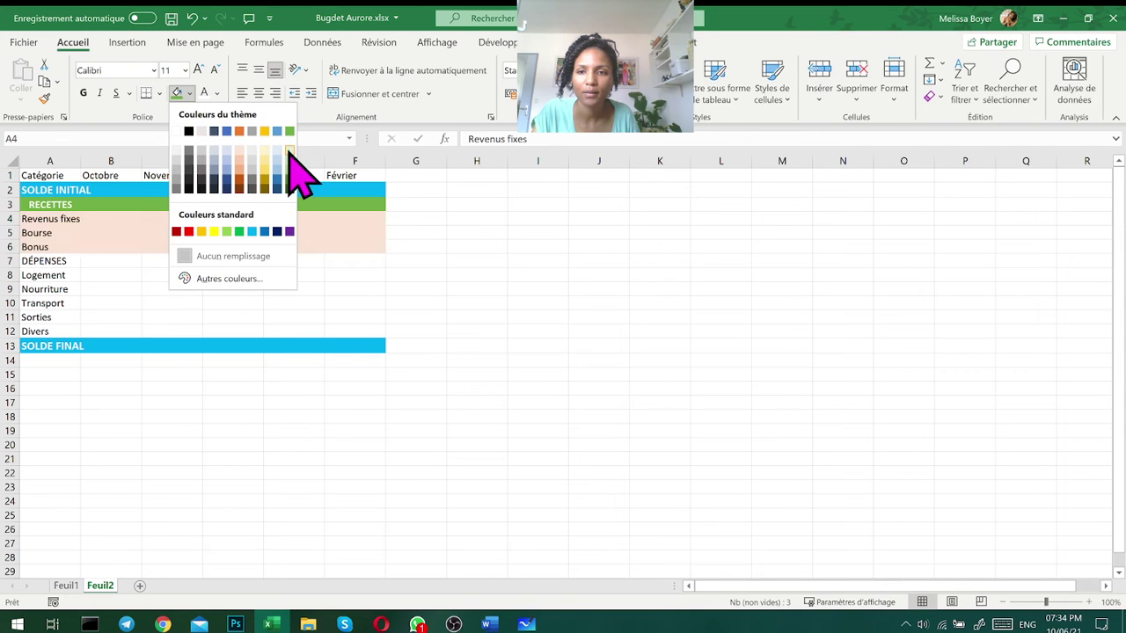
pyautogui.click(290, 151)
pyautogui.click(121, 271)
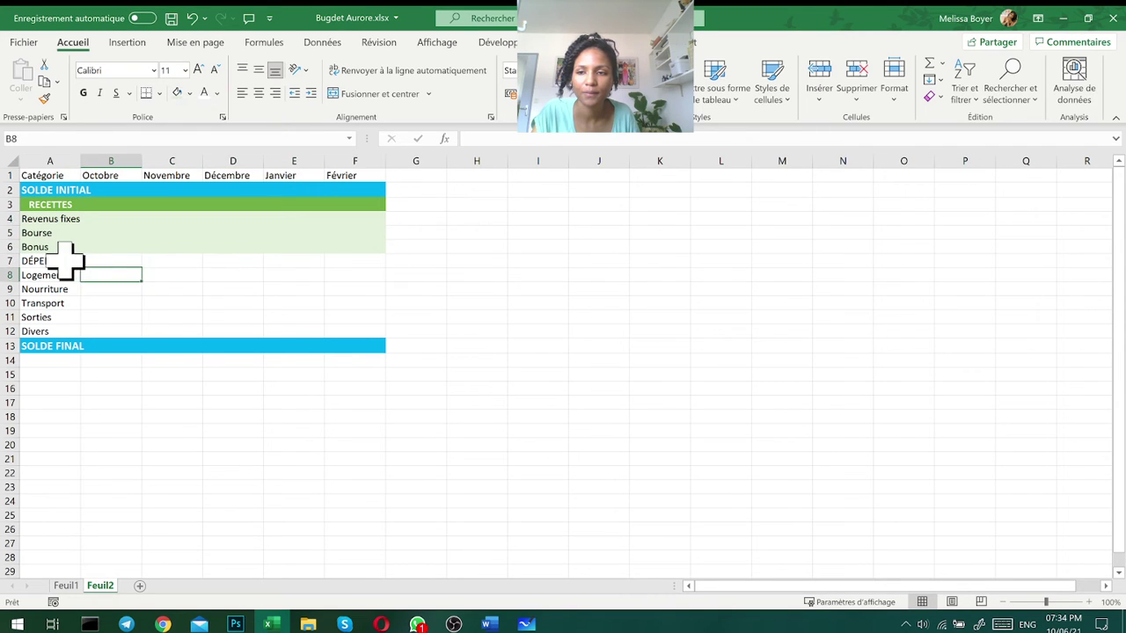
# Format the DÉPENSES row A7:F7 with a dark red fill and white bold text centred both ways
pyautogui.moveTo(66, 261); pyautogui.dragTo(339, 261)
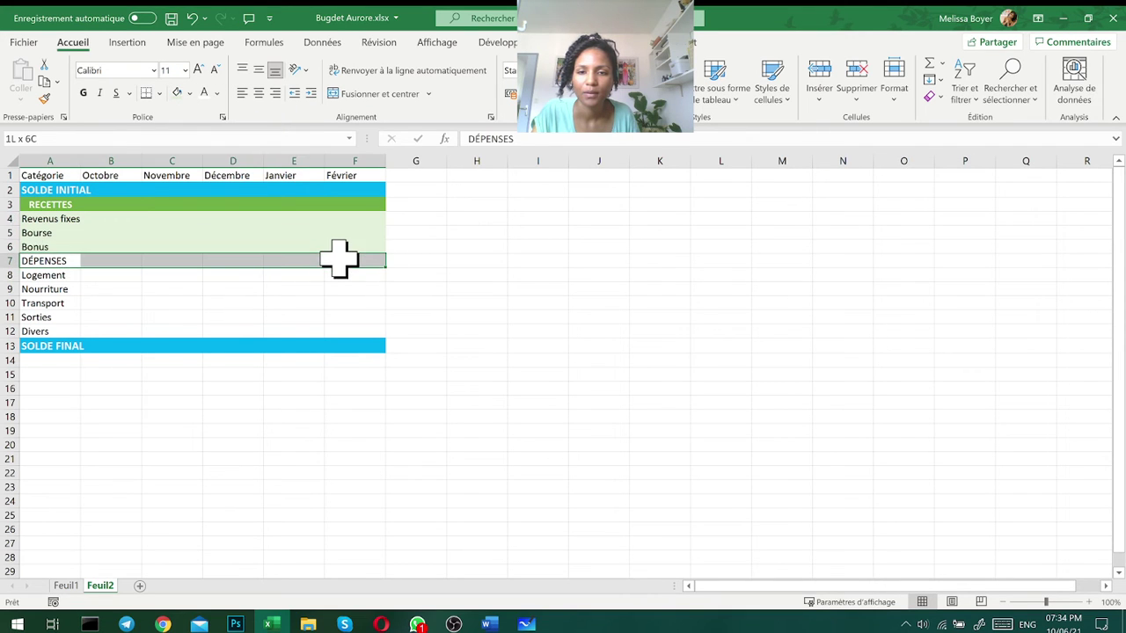
pyautogui.click(189, 95)
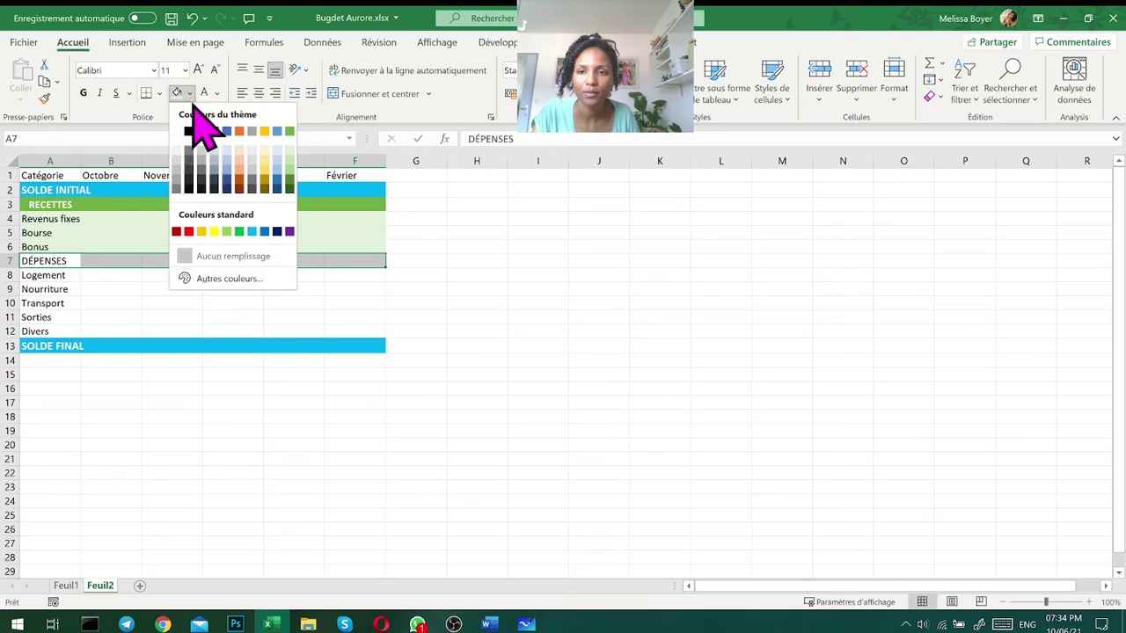
pyautogui.click(177, 231)
pyautogui.click(83, 93)
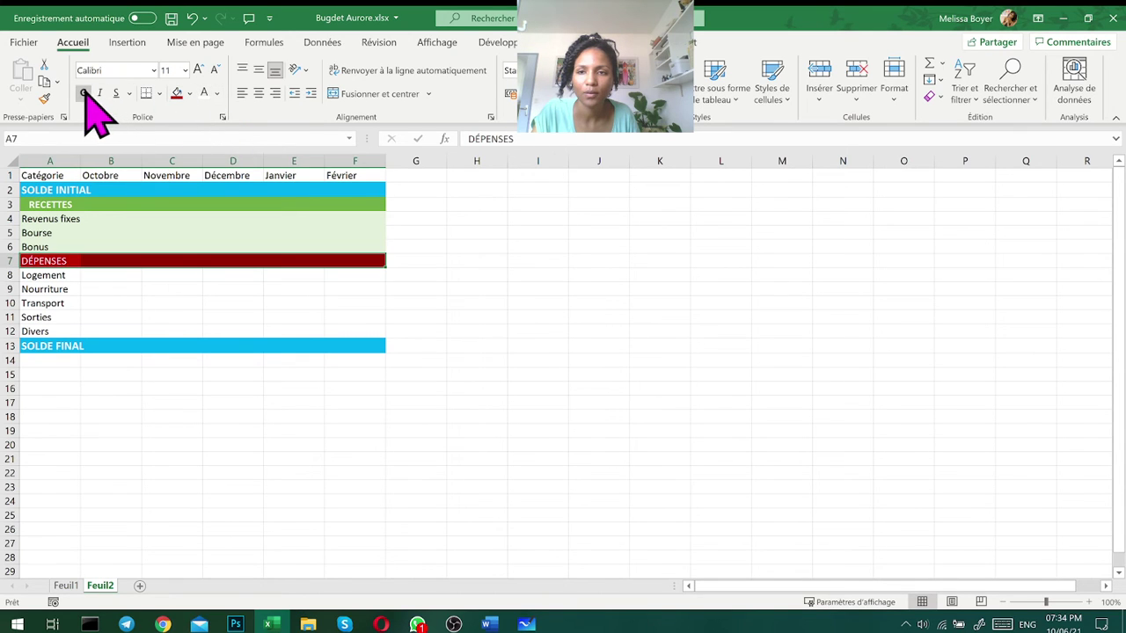
pyautogui.click(259, 70)
pyautogui.click(259, 94)
pyautogui.click(72, 260)
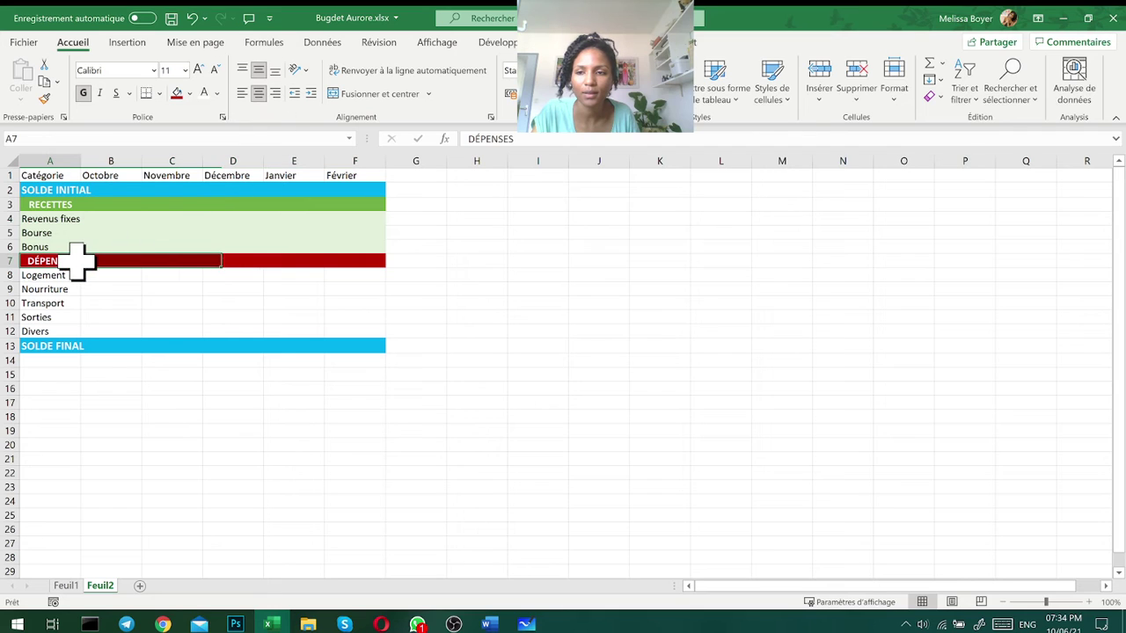
# Fill the expense rows A8:F12, from Logement to Divers, with the lightest orange
pyautogui.moveTo(48, 276); pyautogui.dragTo(360, 330)
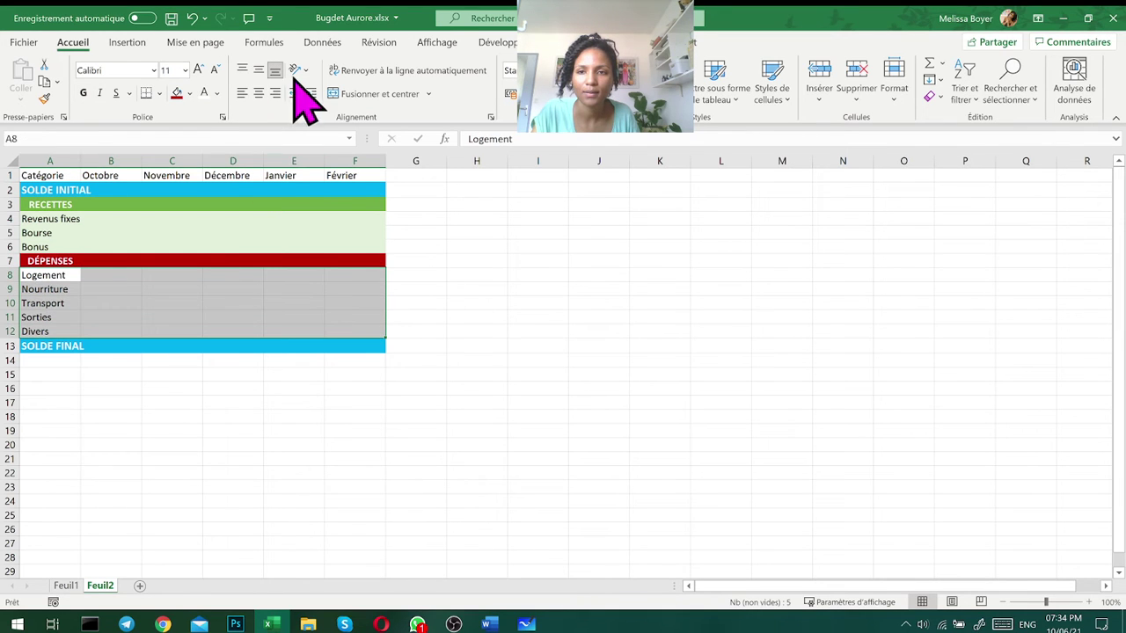
pyautogui.click(190, 94)
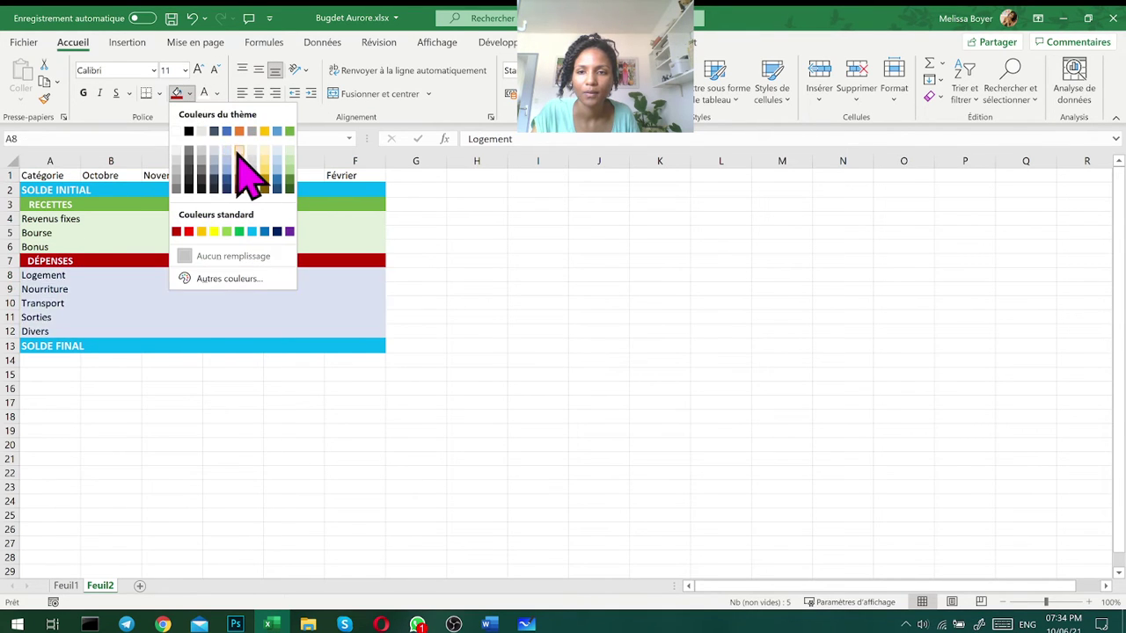
pyautogui.click(244, 168)
pyautogui.moveTo(299, 230); pyautogui.dragTo(432, 246)
pyautogui.click(518, 357)
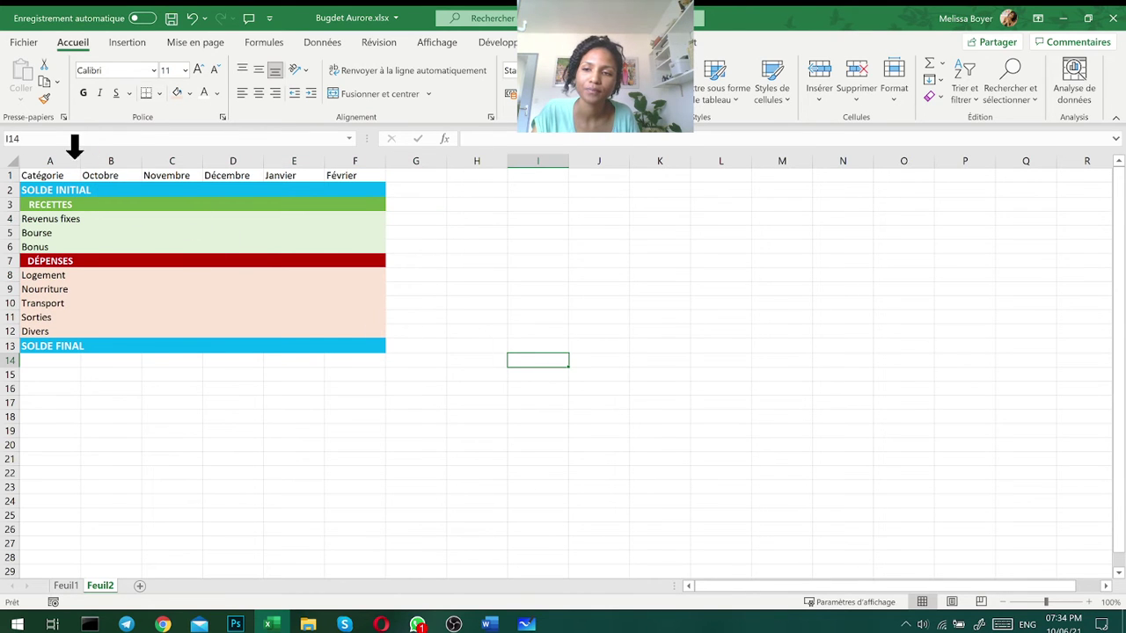
# AutoFit the widths of columns A to F to their contents
pyautogui.doubleClick(79, 160)
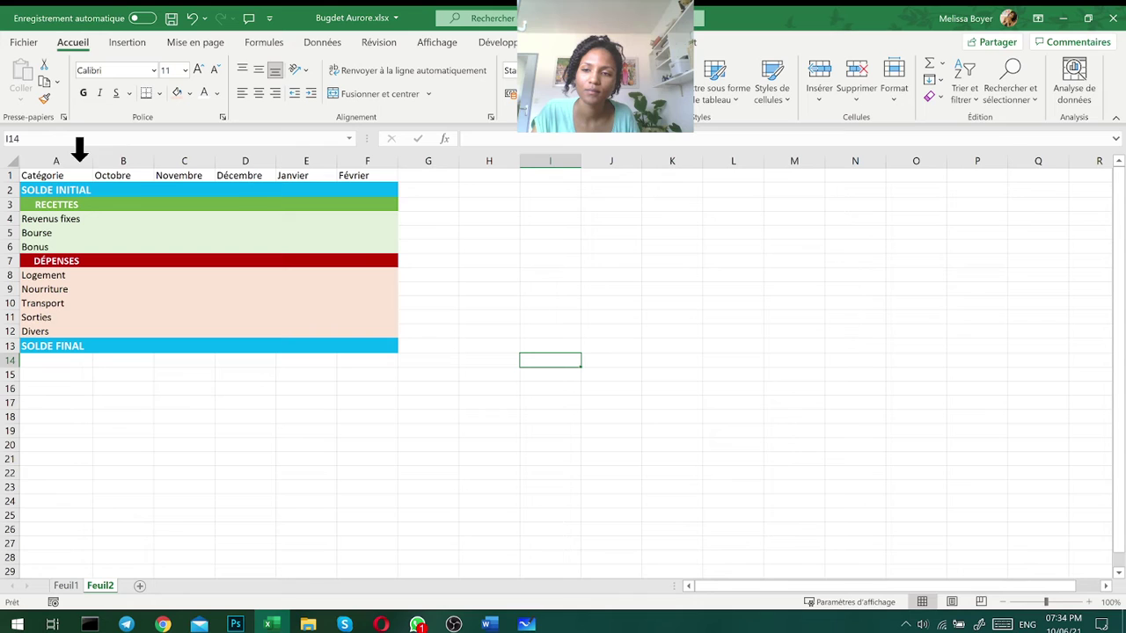
pyautogui.doubleClick(154, 160)
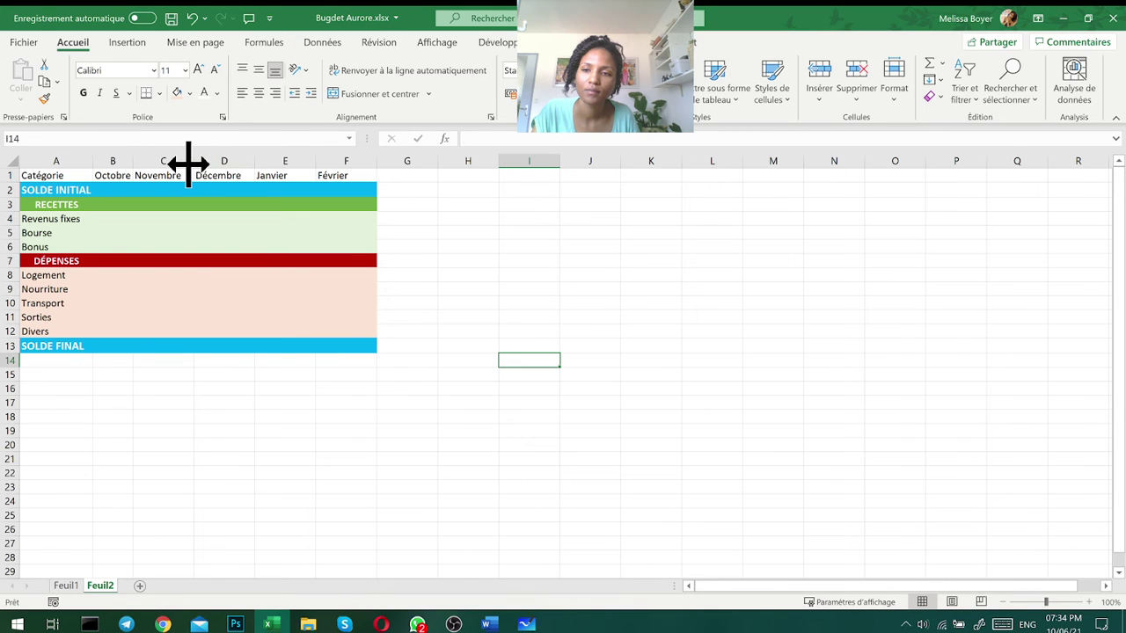
pyautogui.doubleClick(188, 160)
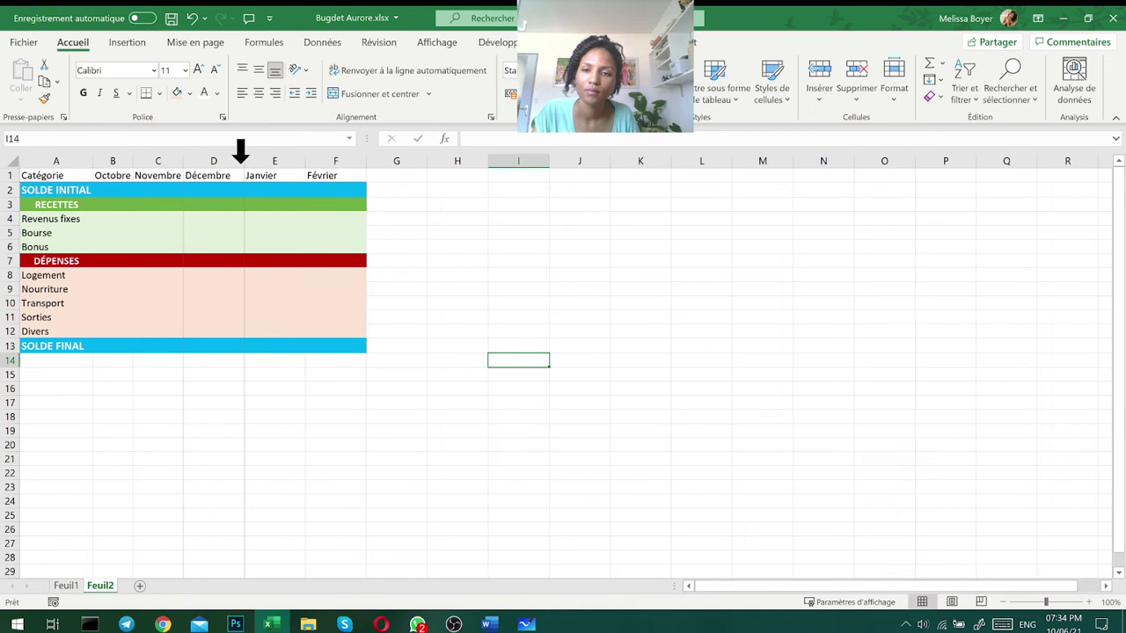
pyautogui.doubleClick(243, 160)
pyautogui.doubleClick(292, 160)
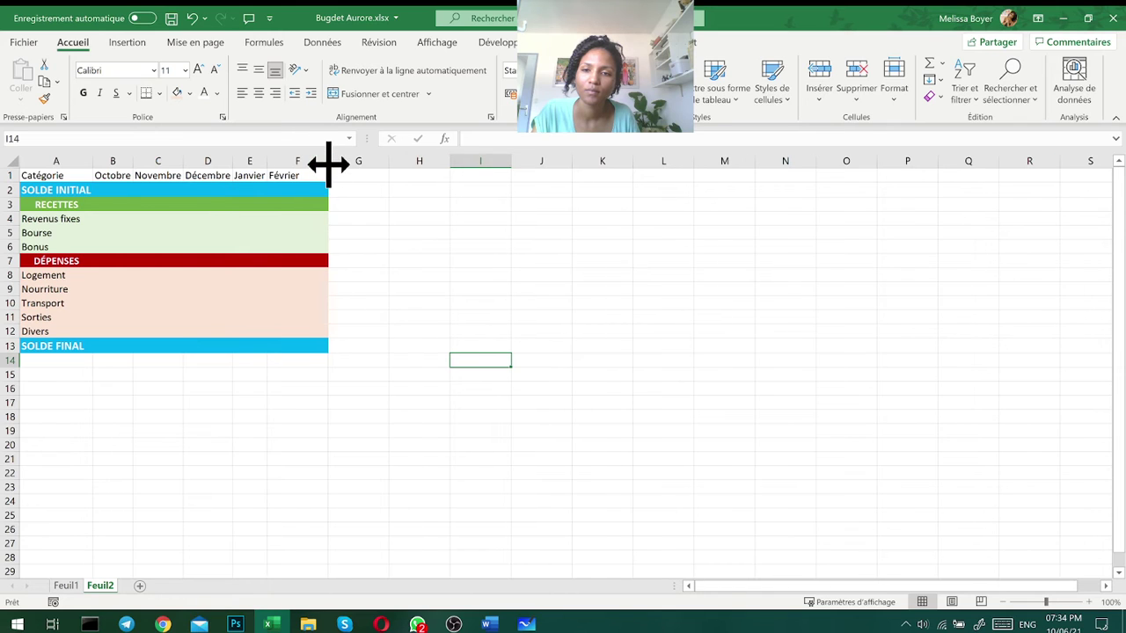
pyautogui.doubleClick(328, 160)
pyautogui.click(415, 207)
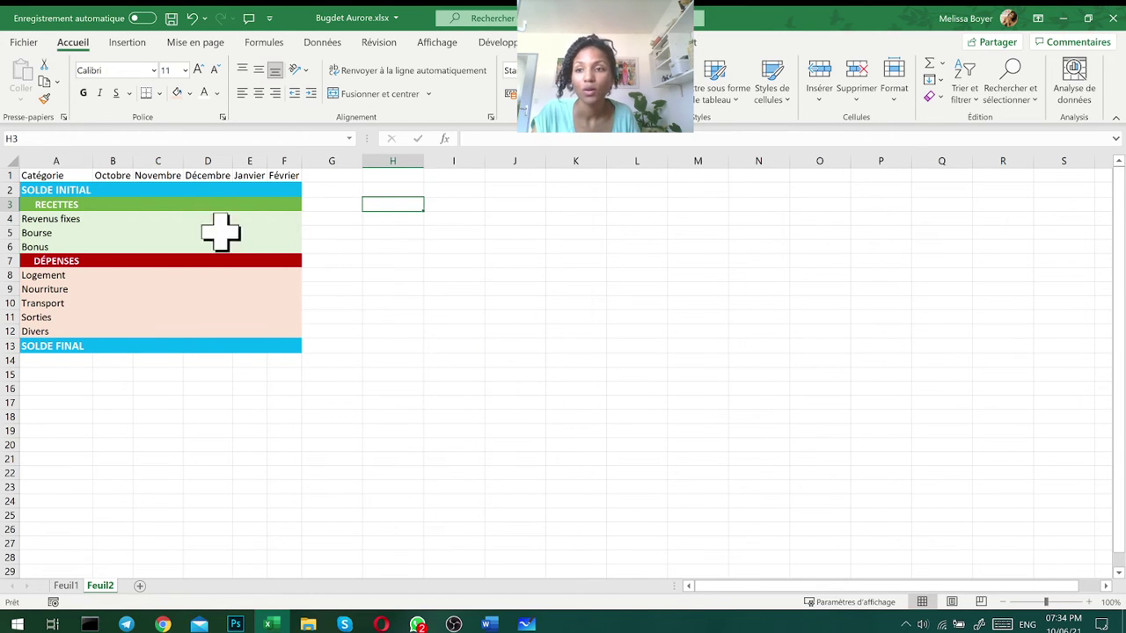
# Place the workbook window beside the whiteboard notes and enter 105 as October's initial balance in B2
pyautogui.click(245, 276)
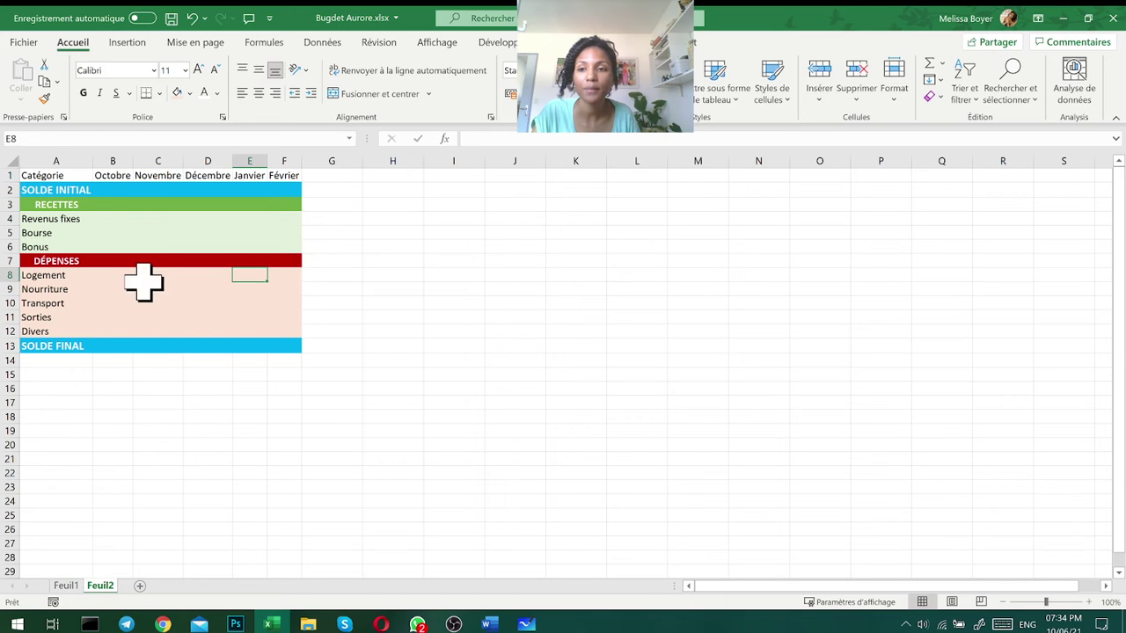
pyautogui.click(113, 190)
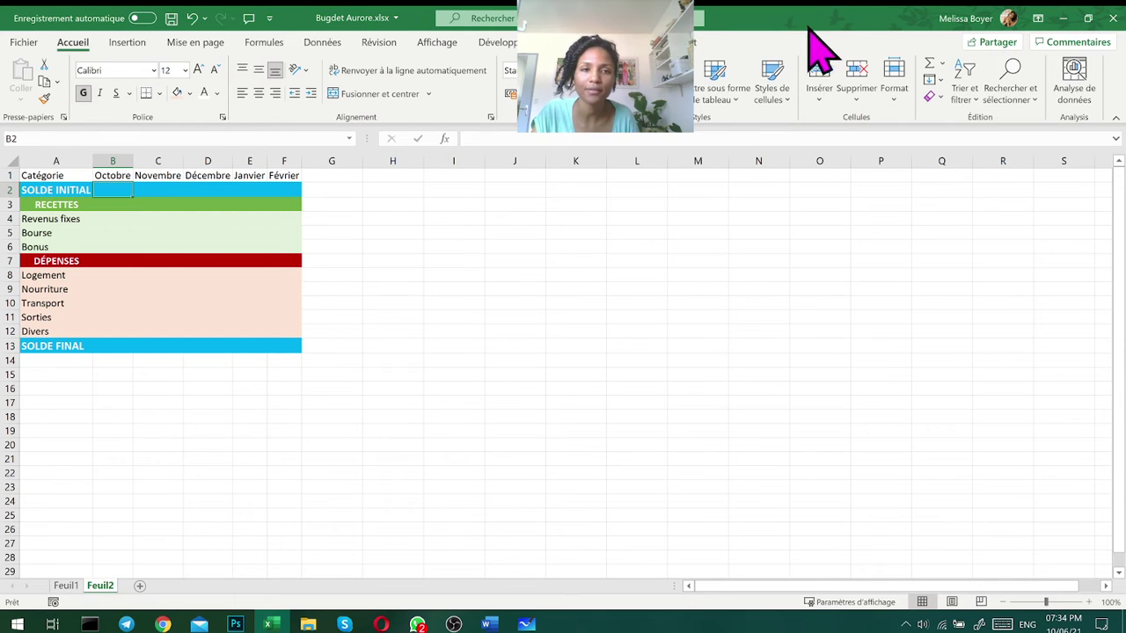
pyautogui.moveTo(807, 30); pyautogui.dragTo(919, 30)
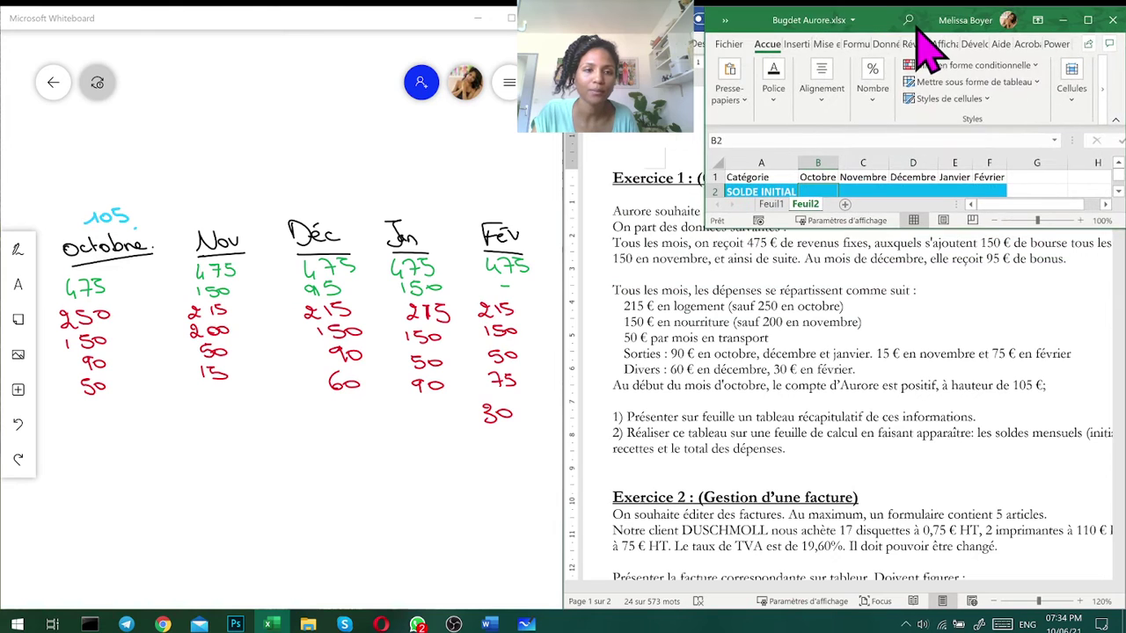
pyautogui.moveTo(708, 231); pyautogui.dragTo(578, 608)
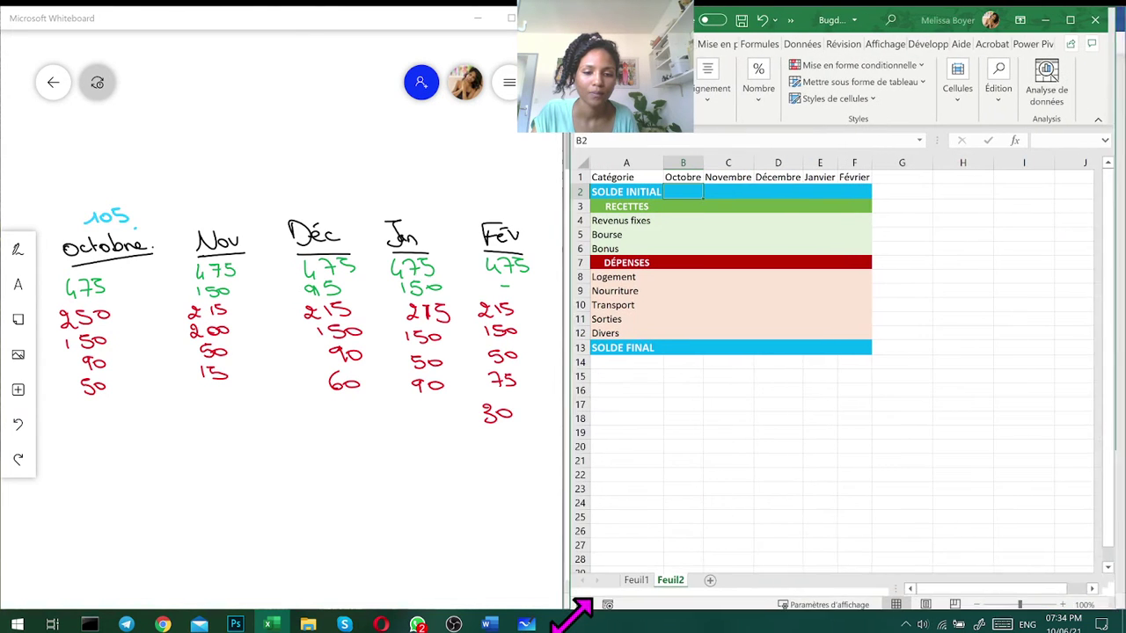
pyautogui.write('105')
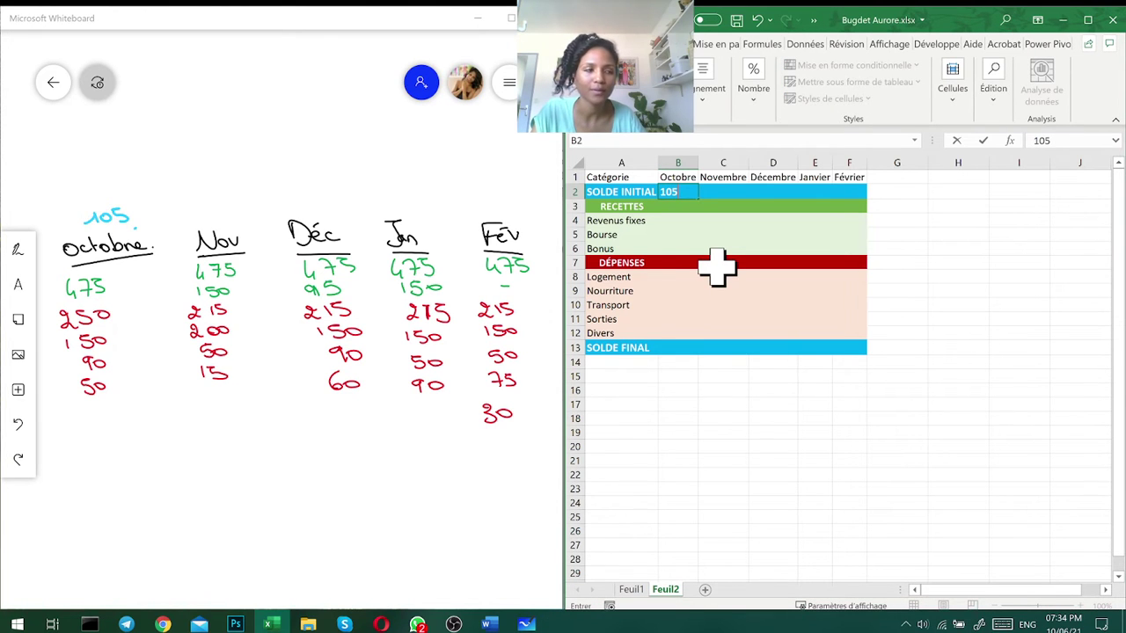
pyautogui.press('Return')
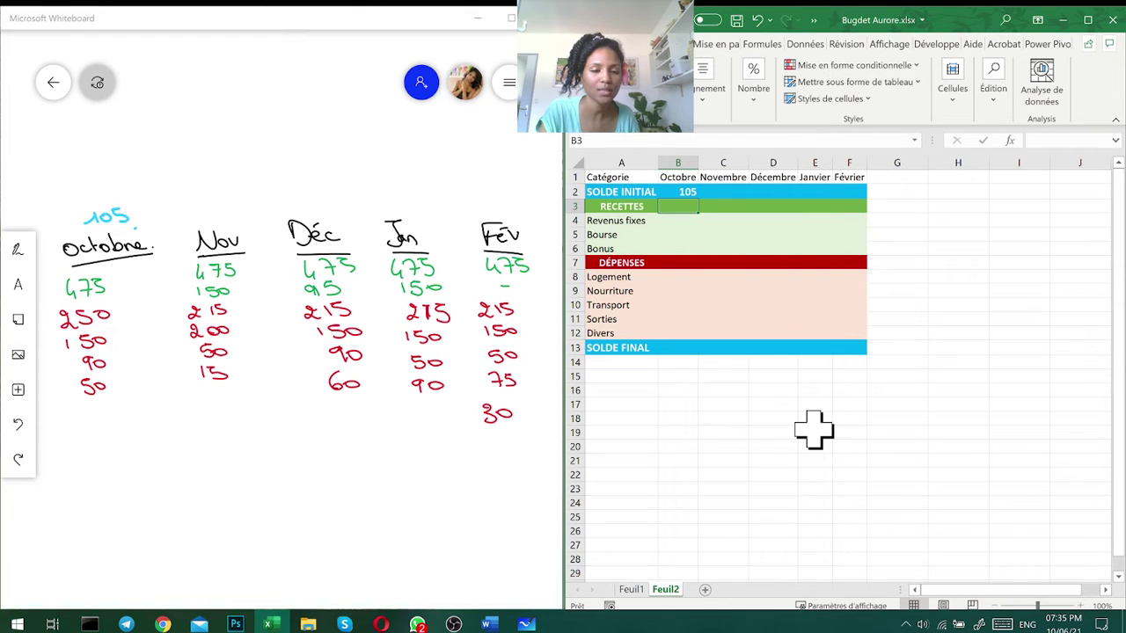
# Total October's income in the RECETTES cell B3 with the formula =SOMME(B4:B6)
pyautogui.keyDown('ctrl'); pyautogui.scroll(3, 813, 430); pyautogui.keyUp('ctrl')
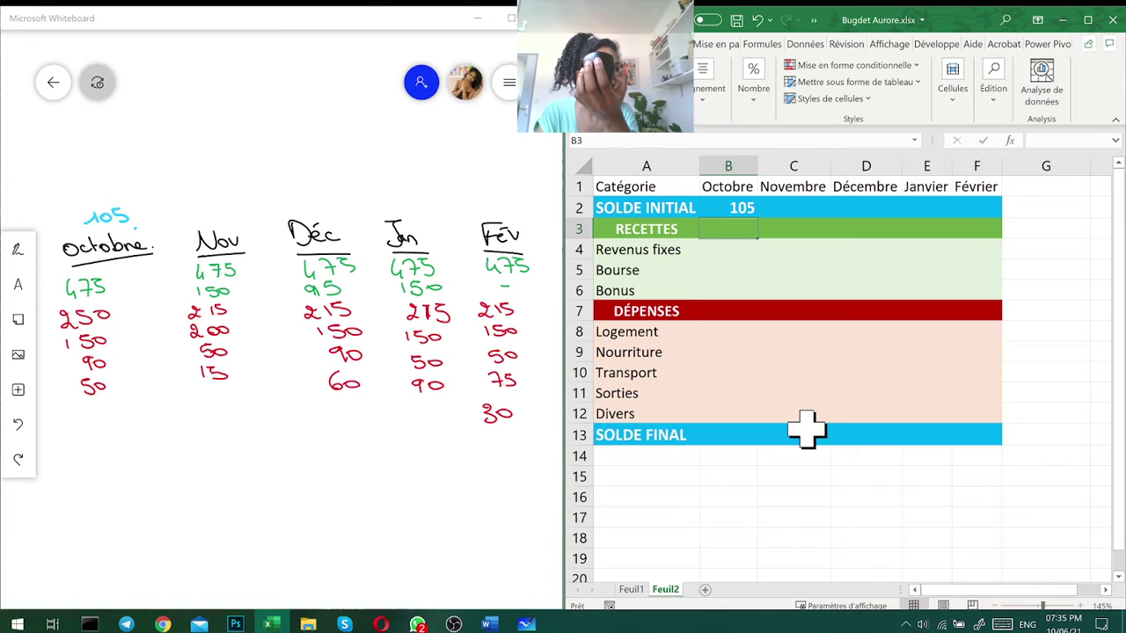
pyautogui.keyDown('ctrl'); pyautogui.scroll(1, 808, 429); pyautogui.keyUp('ctrl')
pyautogui.keyDown('ctrl'); pyautogui.scroll(1, 808, 429); pyautogui.keyUp('ctrl')
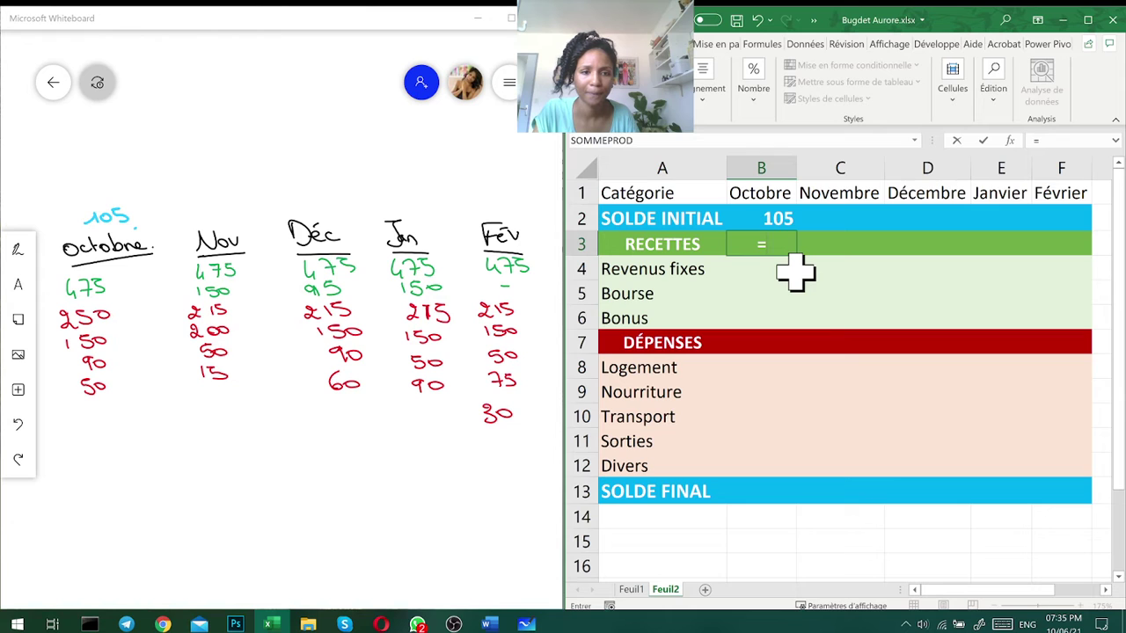
pyautogui.write('so')
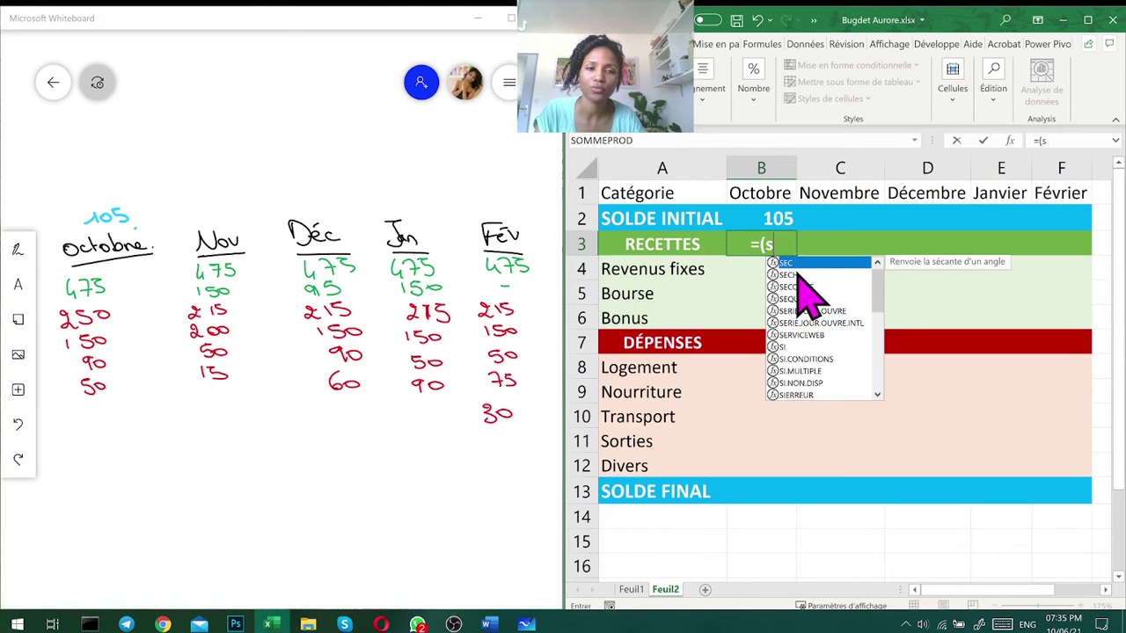
pyautogui.press('BackSpace')
pyautogui.press('BackSpace')
pyautogui.write('somme(')
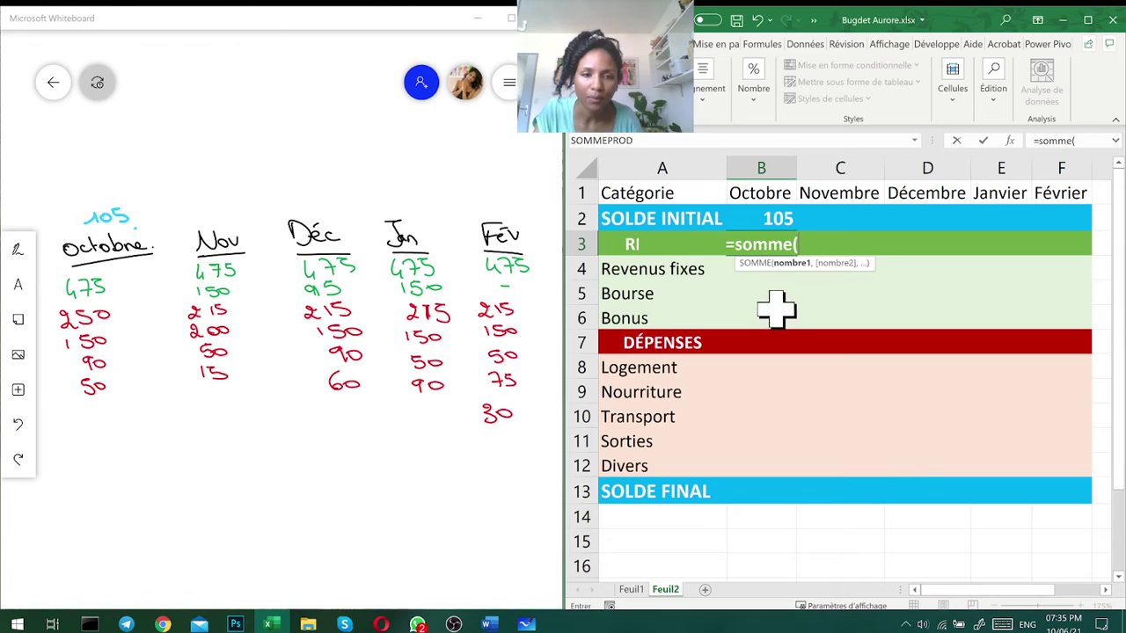
pyautogui.moveTo(774, 313); pyautogui.dragTo(762, 270)
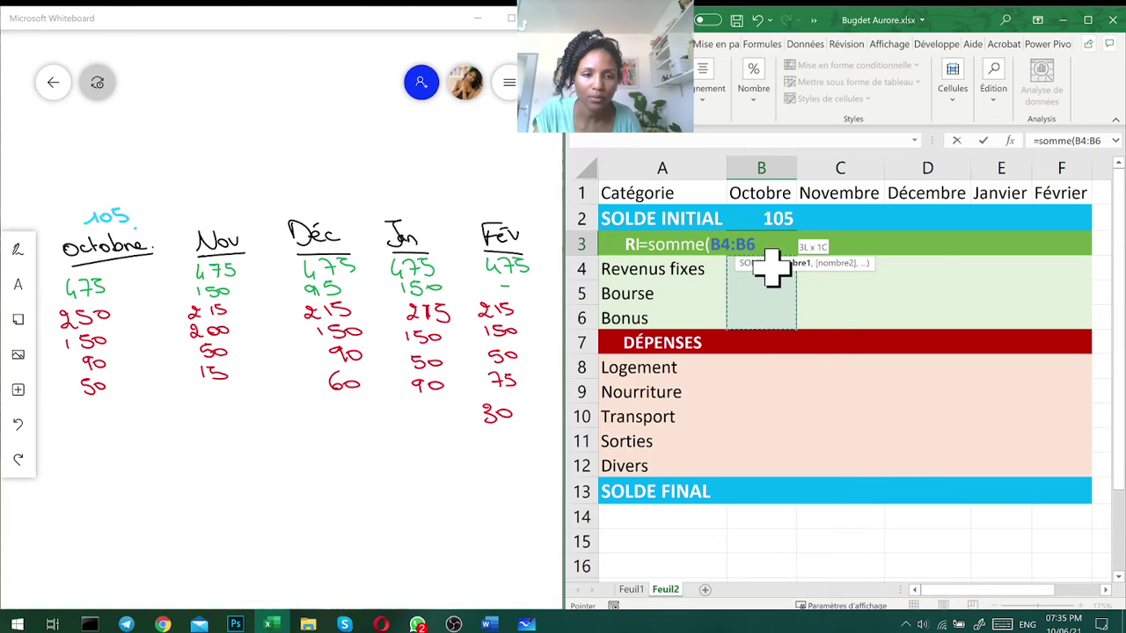
pyautogui.write(')')
pyautogui.press('Return')
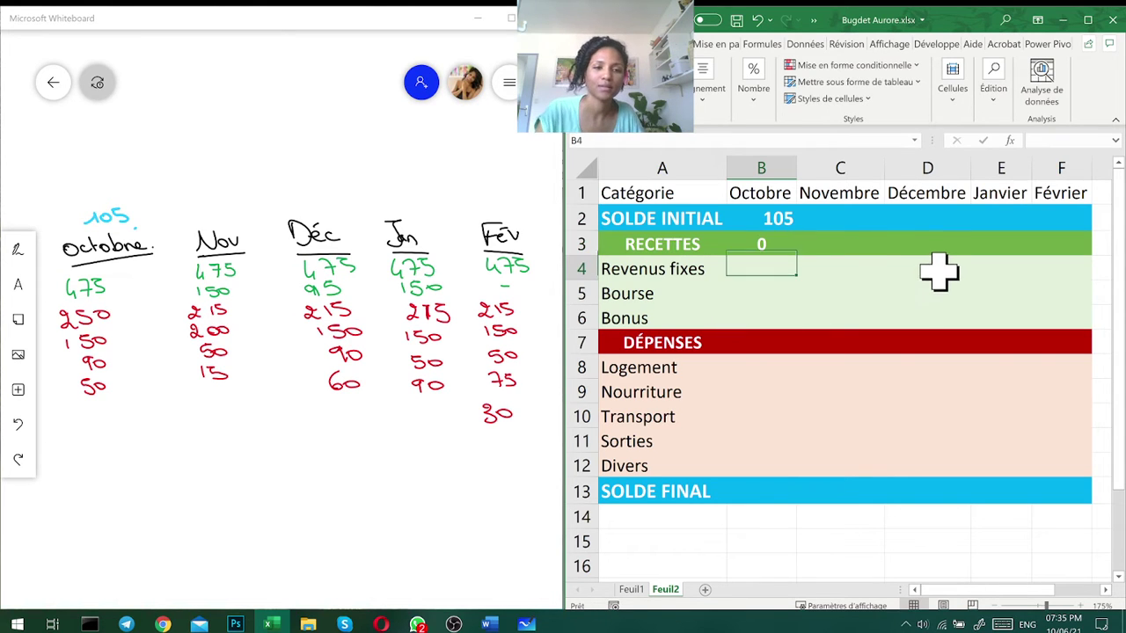
# Copy the RECETTES total formula from B3 across to F3 for November through February
pyautogui.click(785, 243)
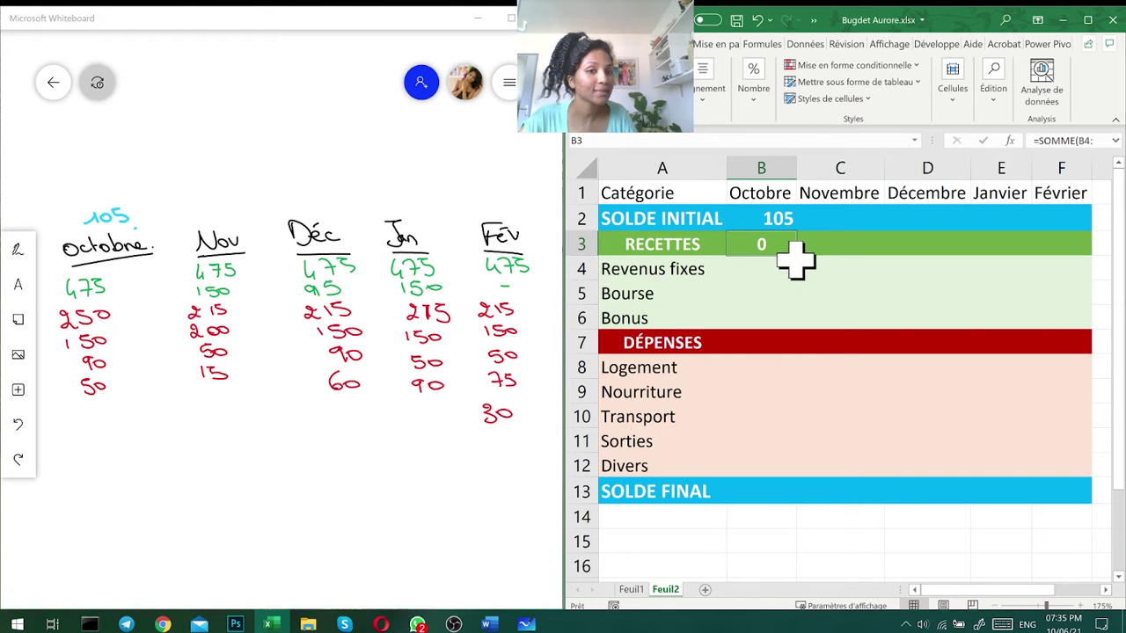
pyautogui.moveTo(798, 255); pyautogui.dragTo(1083, 243)
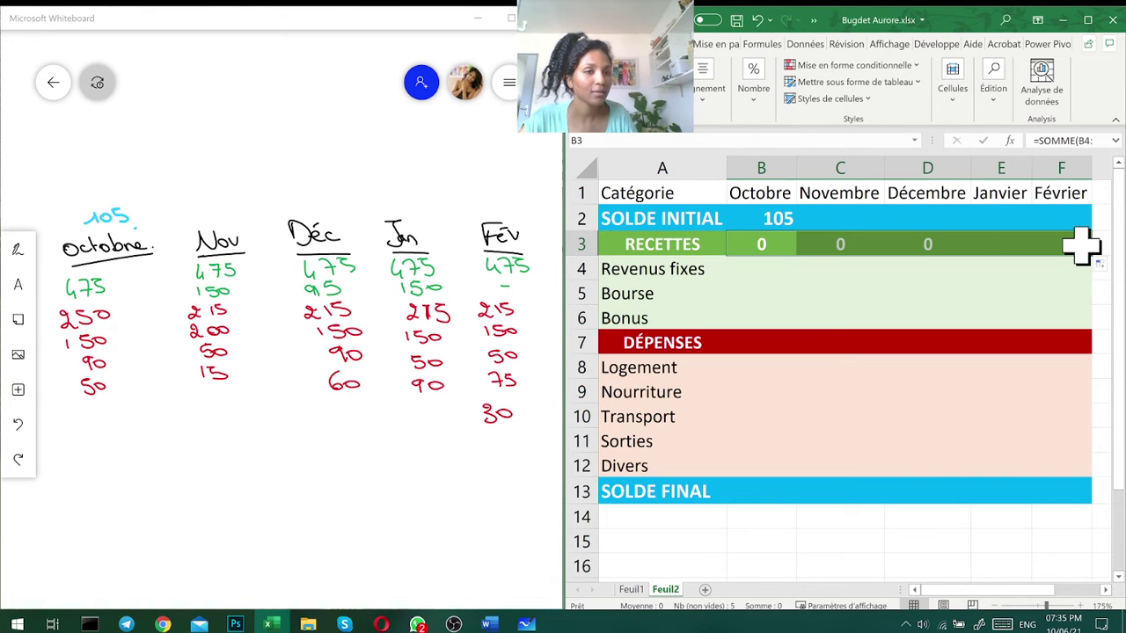
pyautogui.click(982, 308)
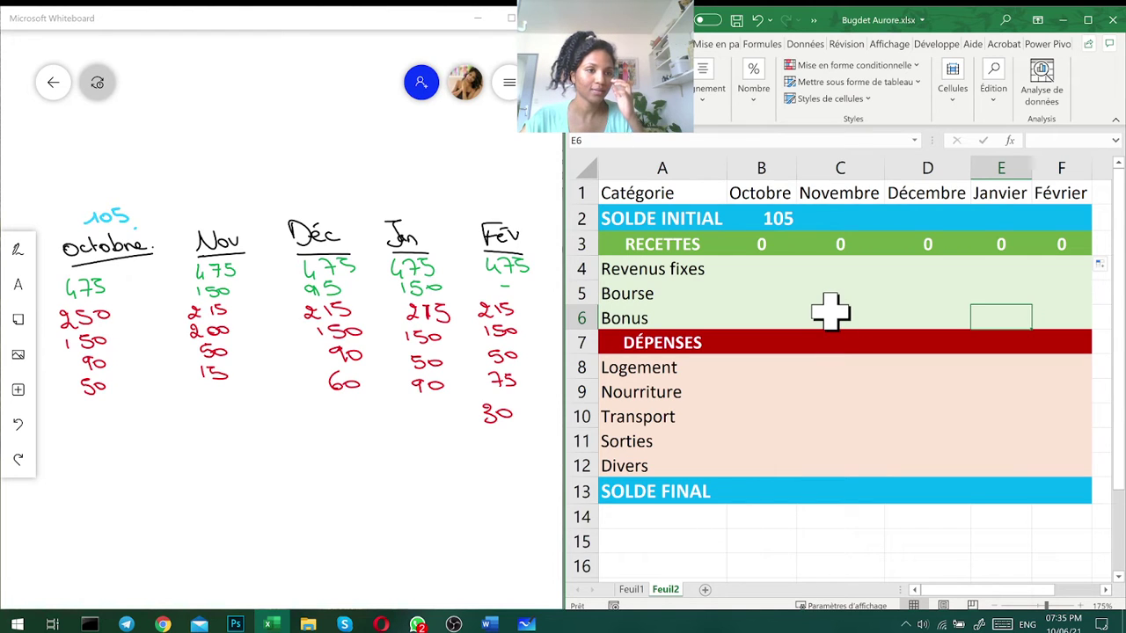
# Total October's expenses in the DÉPENSES cell B7 with the formula =SOMME(B8:B12)
pyautogui.click(772, 342)
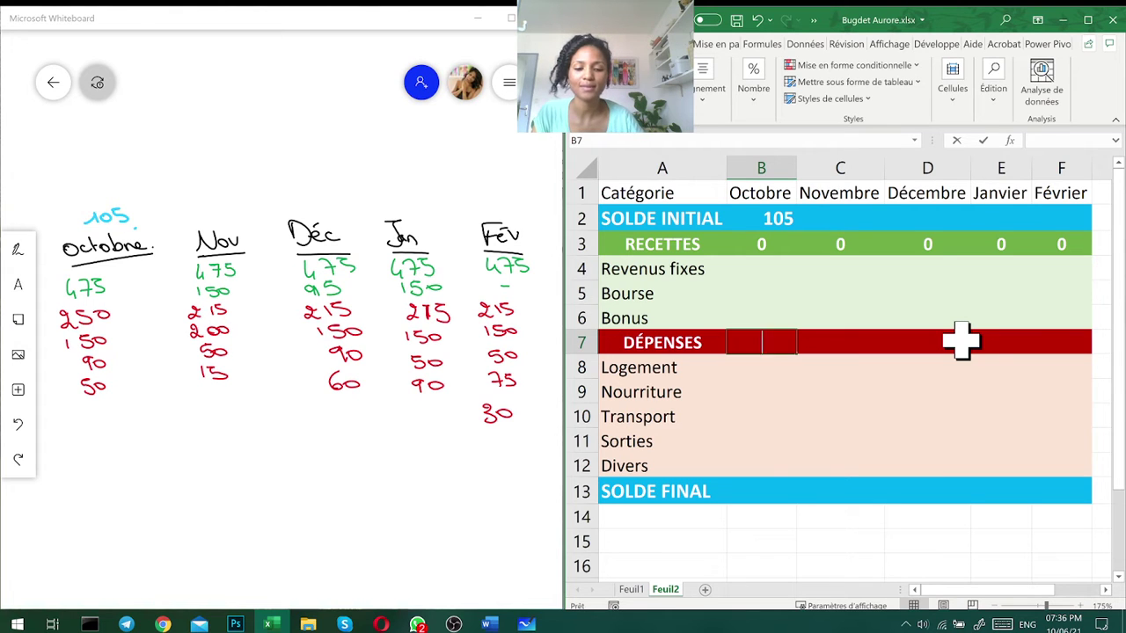
pyautogui.write('=somme(')
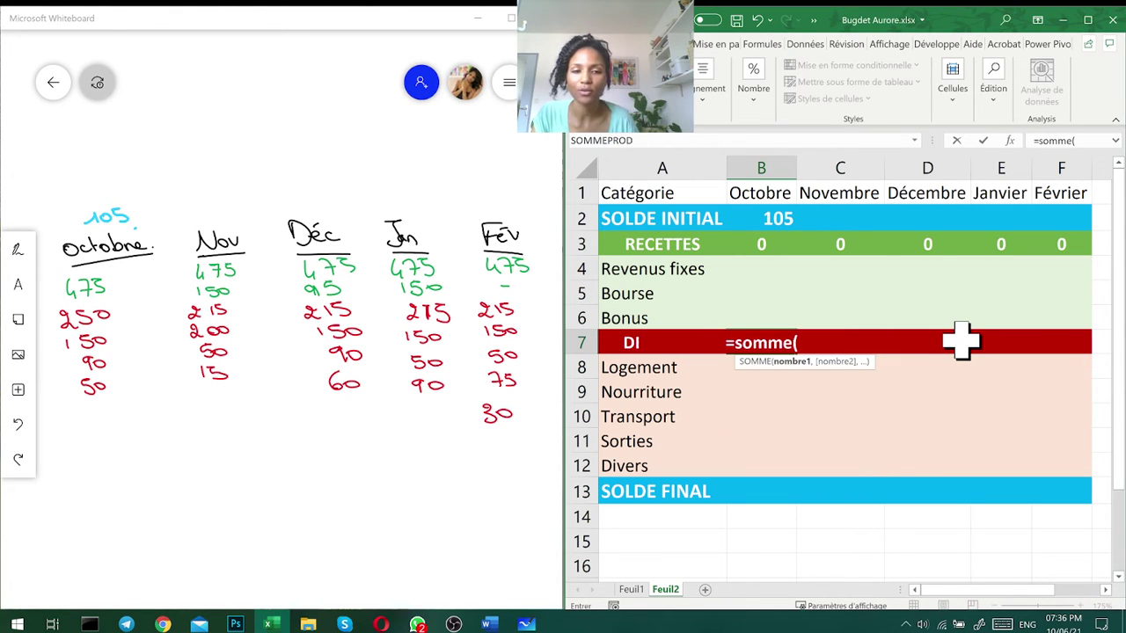
pyautogui.moveTo(731, 367); pyautogui.dragTo(748, 475)
pyautogui.write(')')
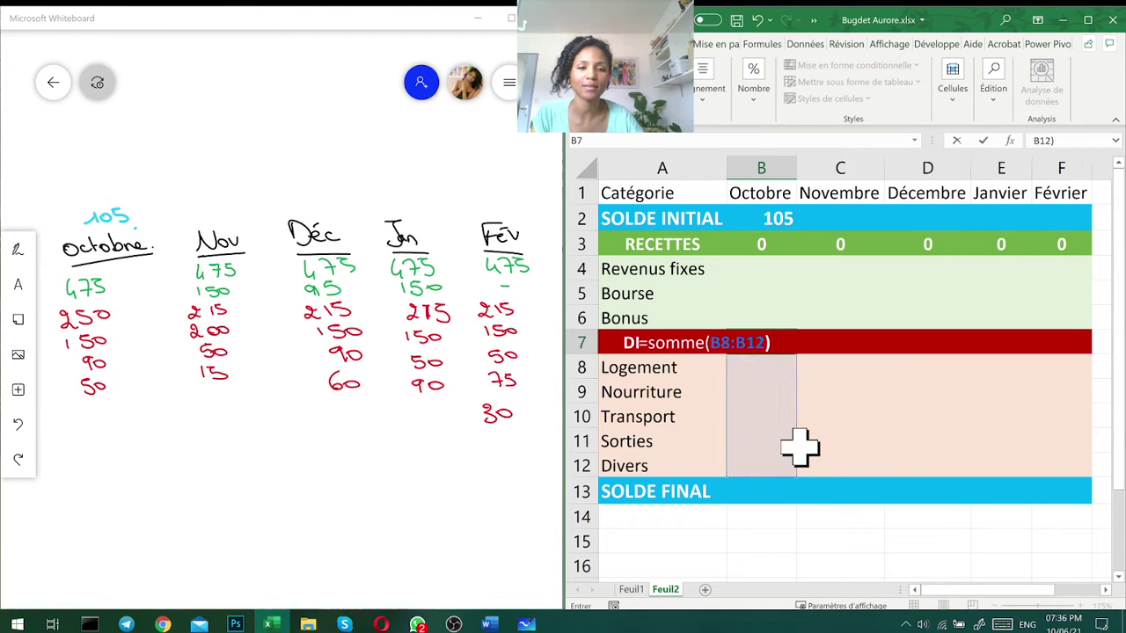
pyautogui.press('Return')
# Copy the DÉPENSES total formula from B7 across to F7 for November through February
pyautogui.click(767, 344)
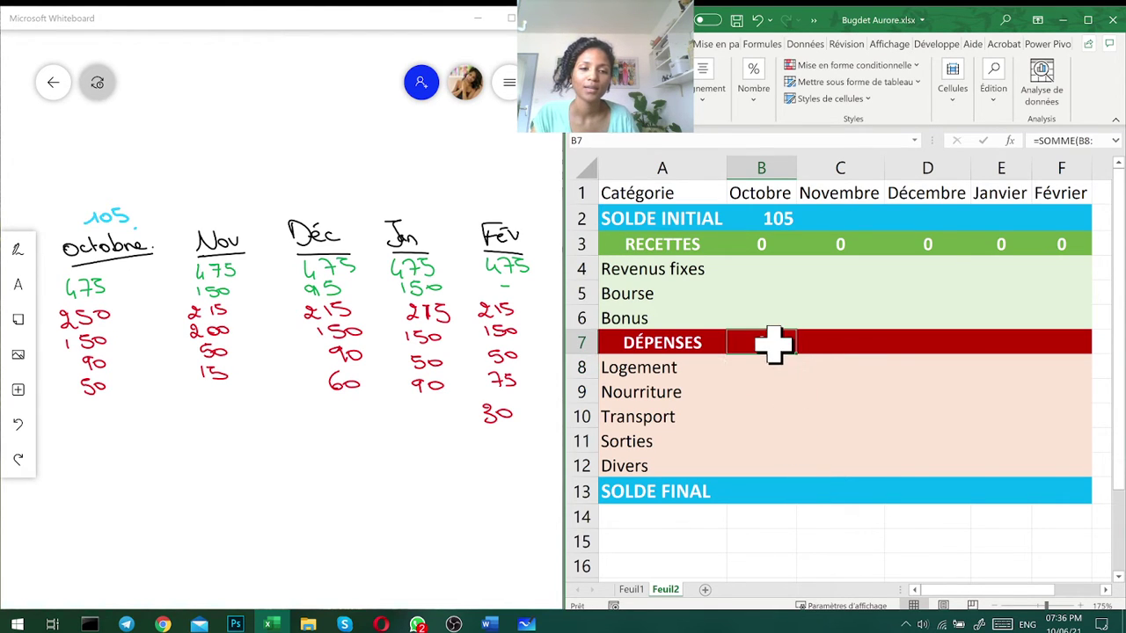
pyautogui.moveTo(796, 352); pyautogui.dragTo(1066, 352)
pyautogui.click(915, 414)
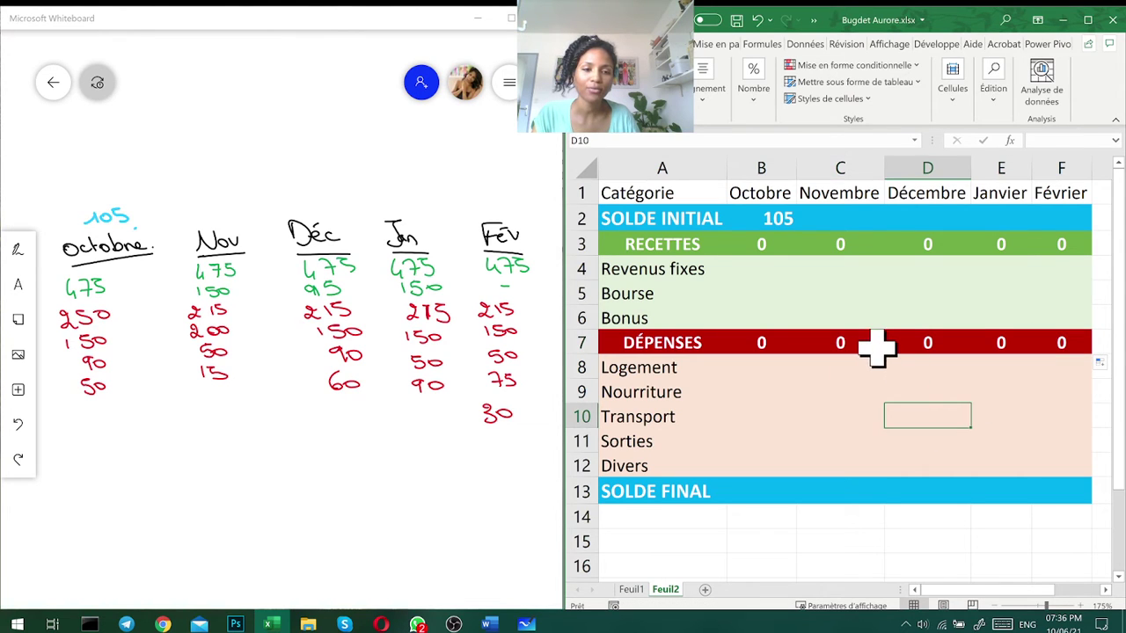
# Widen the formula bar and examine the copied expense total formulas in C7 and D7 against the cells they sum
pyautogui.click(858, 348)
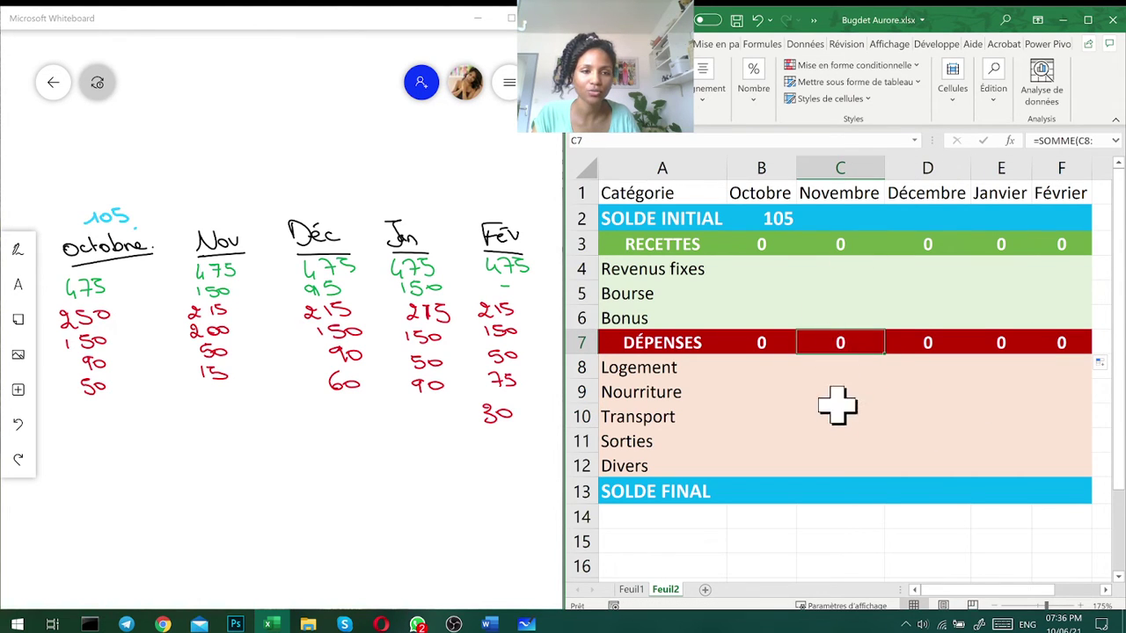
pyautogui.moveTo(941, 136); pyautogui.dragTo(686, 138)
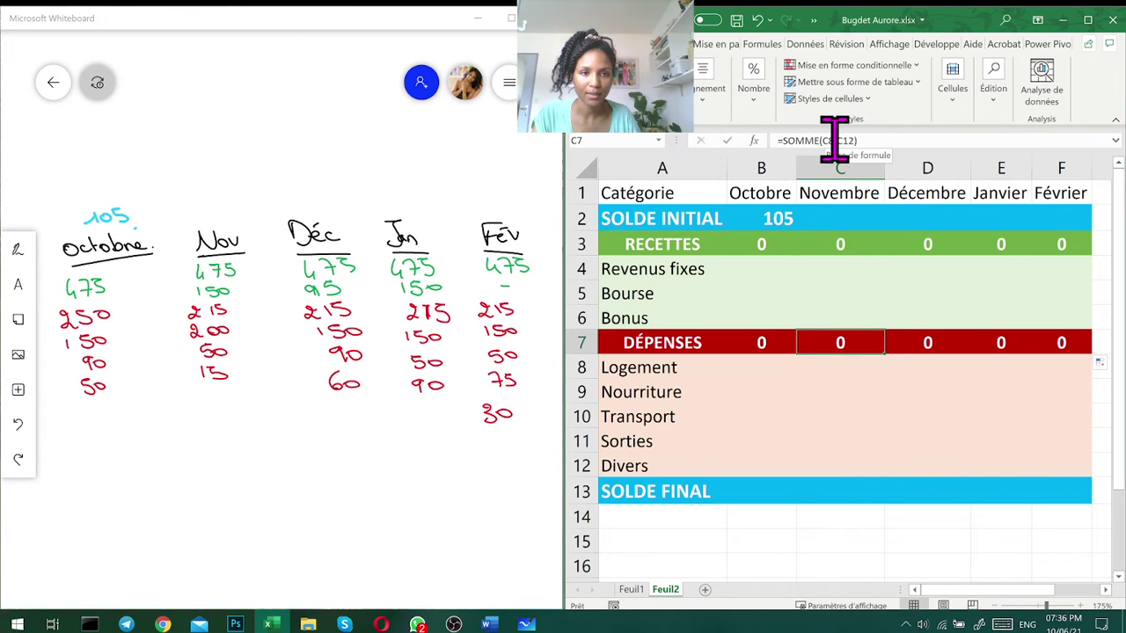
pyautogui.click(833, 368)
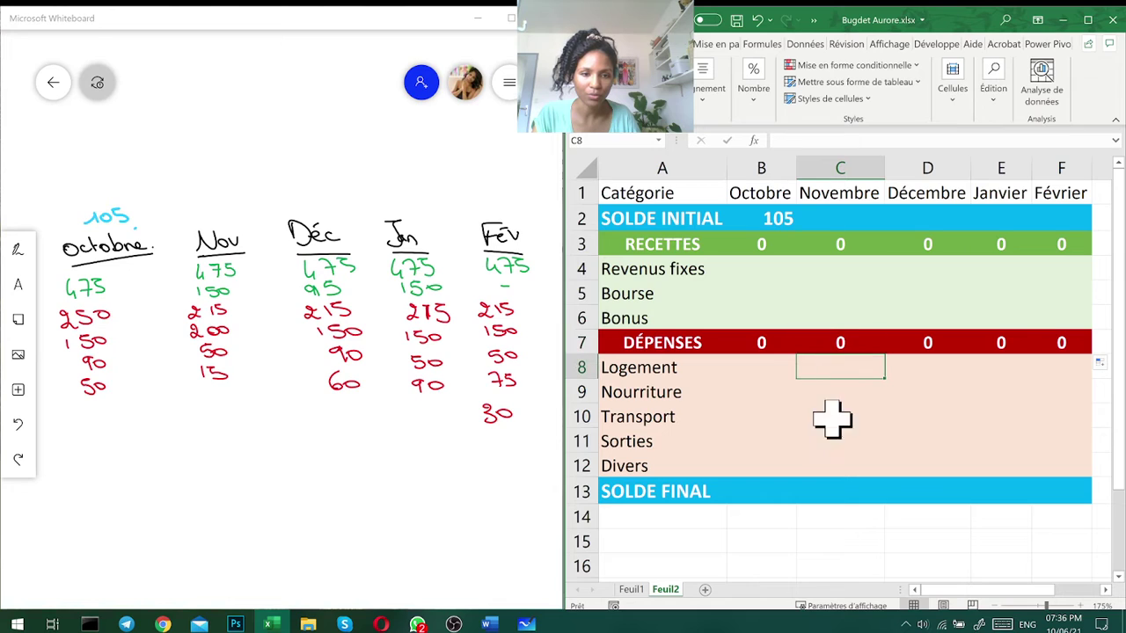
pyautogui.click(837, 466)
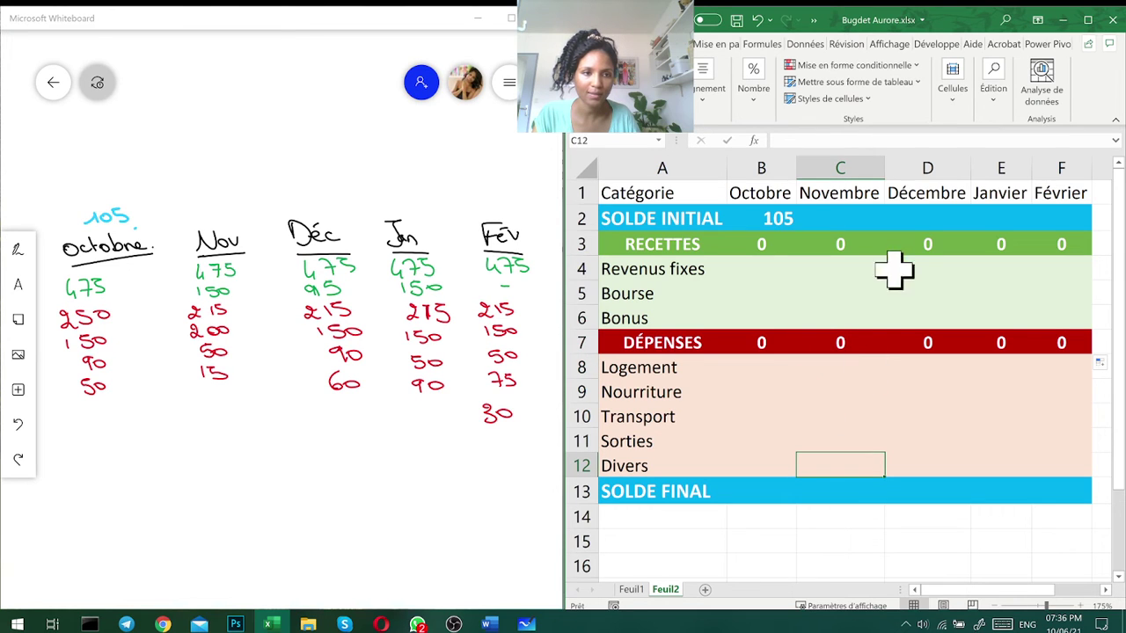
pyautogui.click(898, 343)
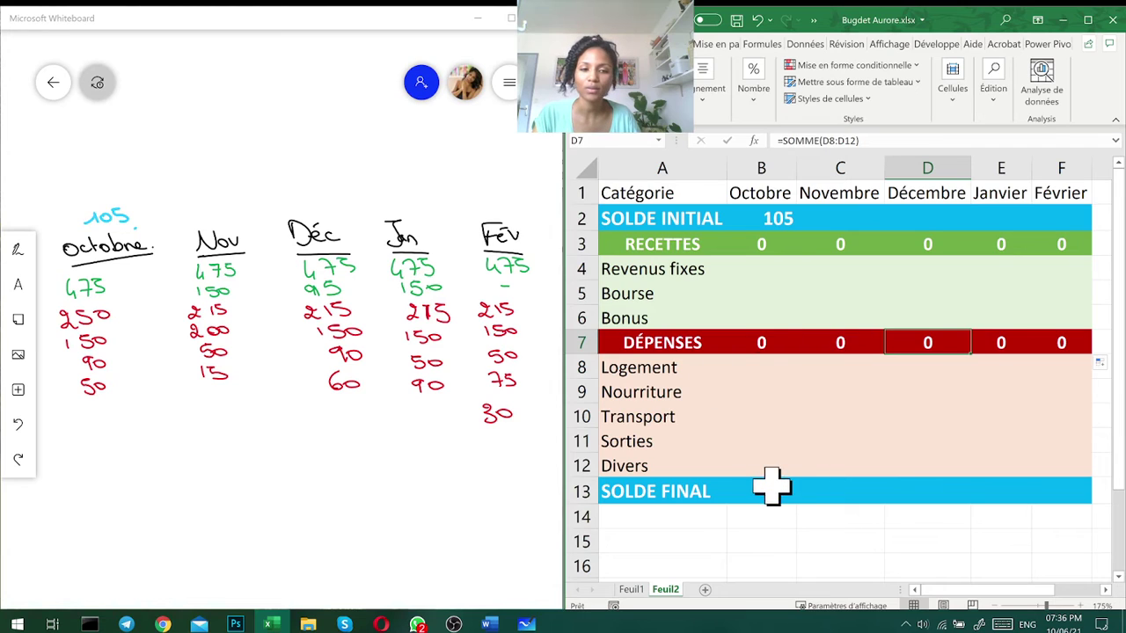
pyautogui.click(802, 442)
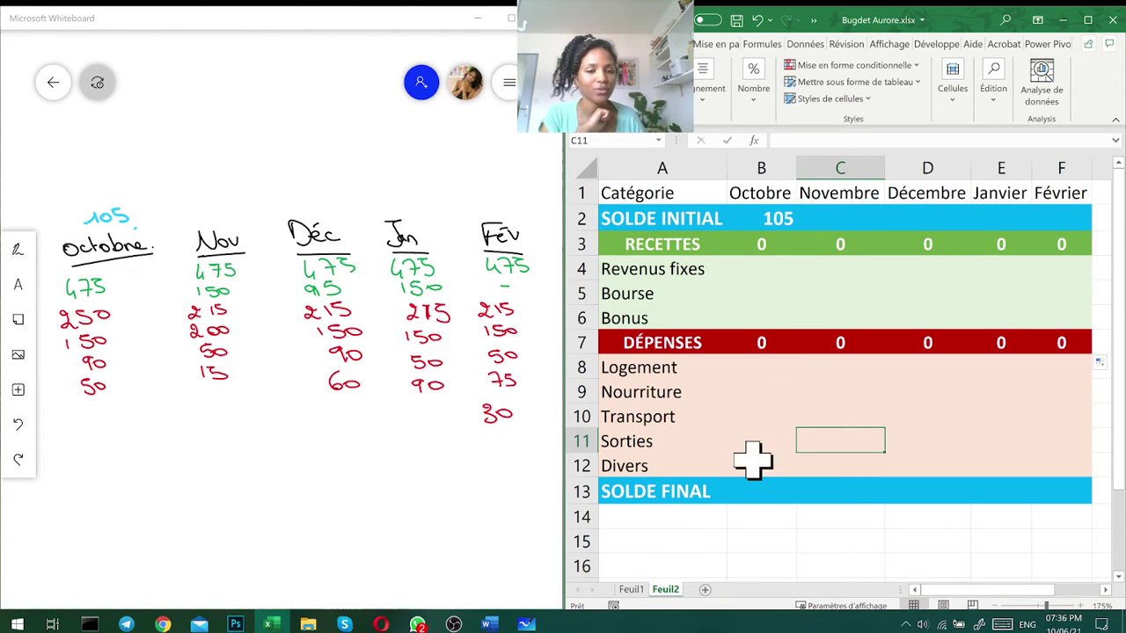
# Calculate October's SOLDE FINAL in B13 with the formula =B2+B3-B7
pyautogui.click(751, 492)
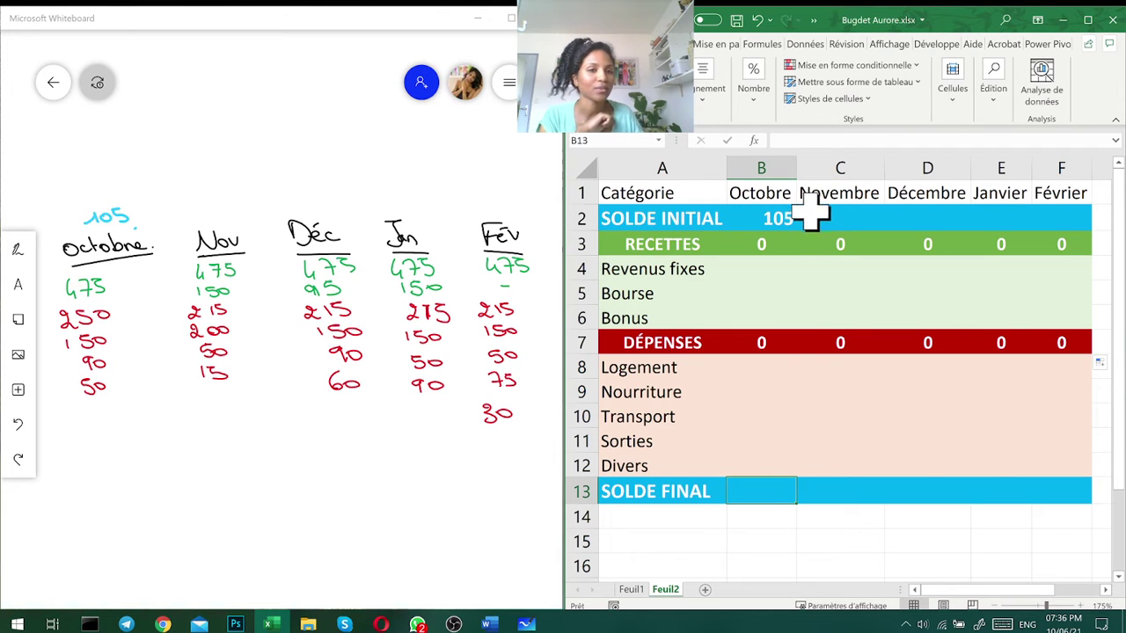
pyautogui.click(783, 215)
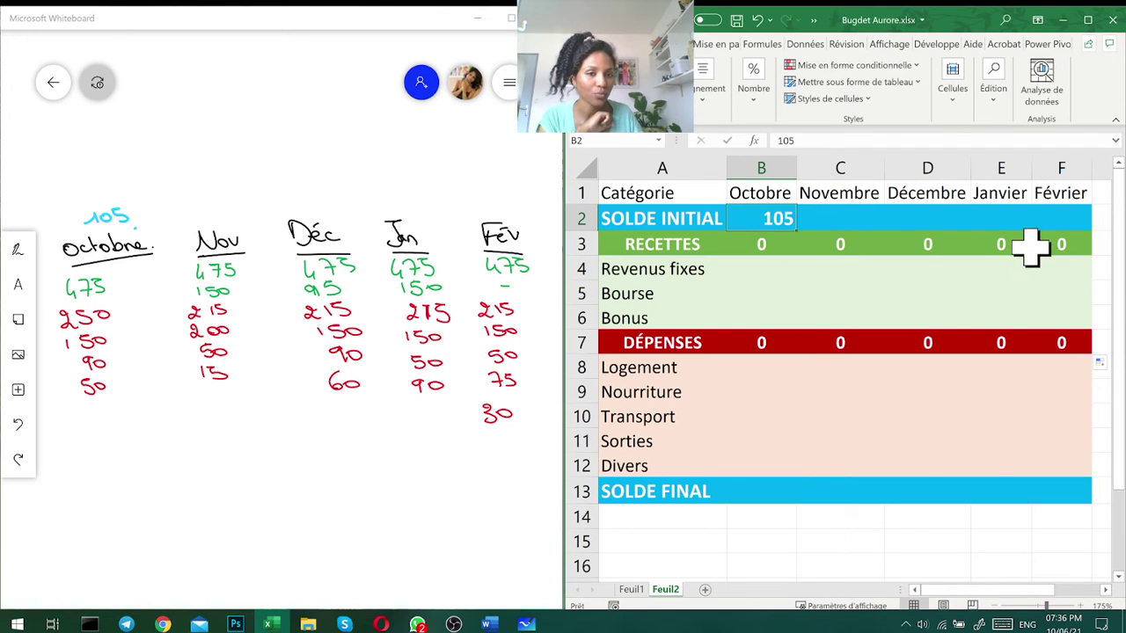
pyautogui.click(765, 244)
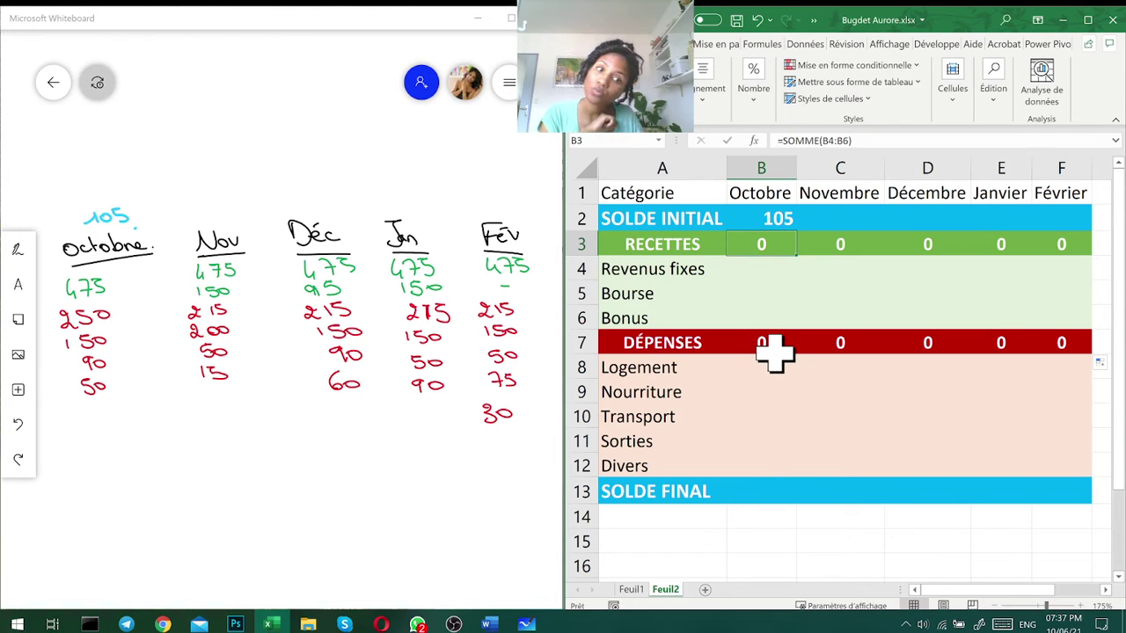
pyautogui.click(759, 492)
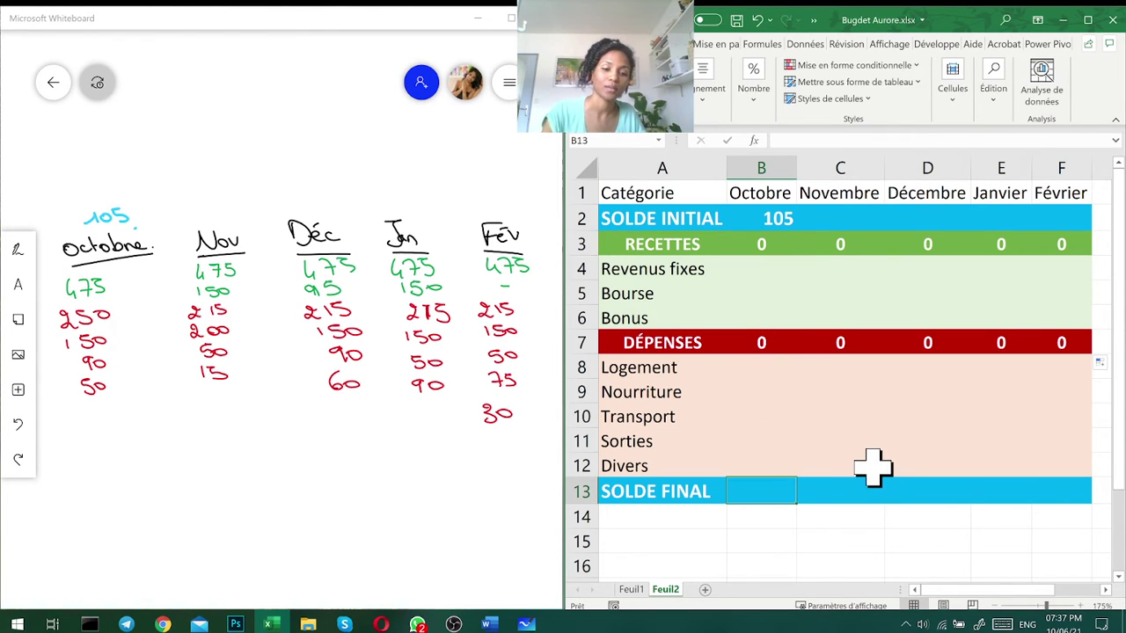
pyautogui.write('=')
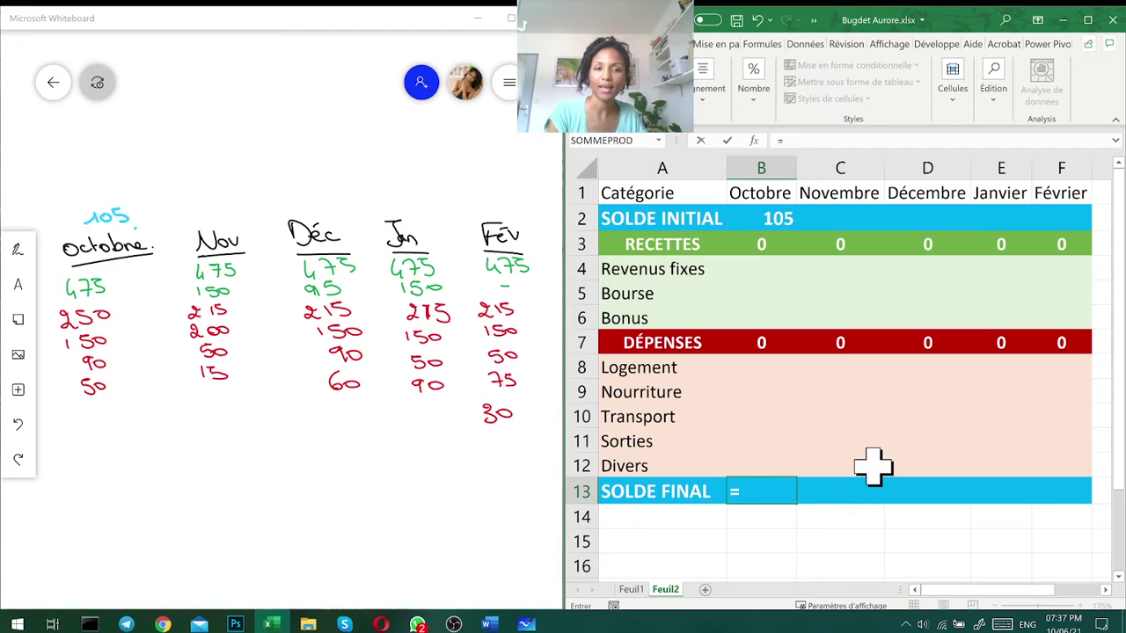
pyautogui.click(761, 220)
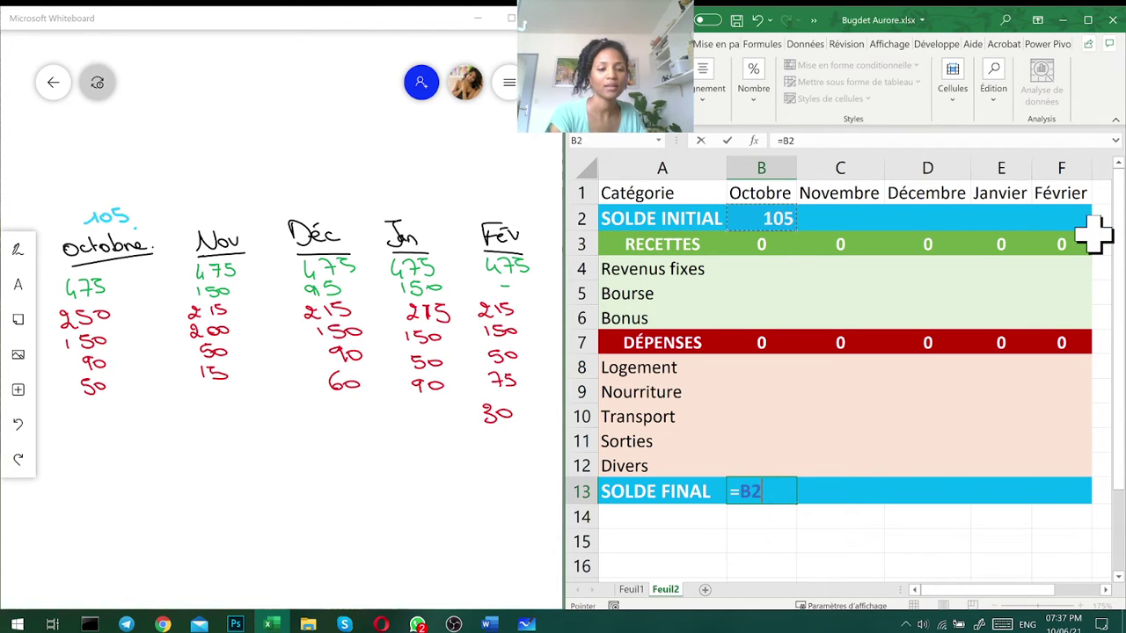
pyautogui.write('+')
pyautogui.click(759, 251)
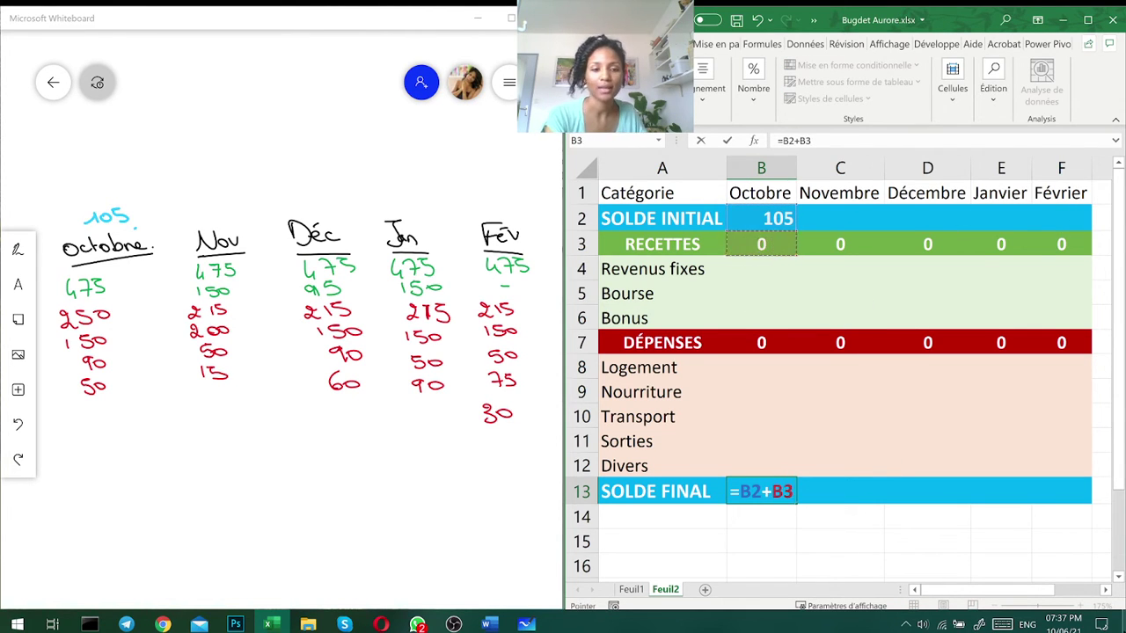
pyautogui.write('-')
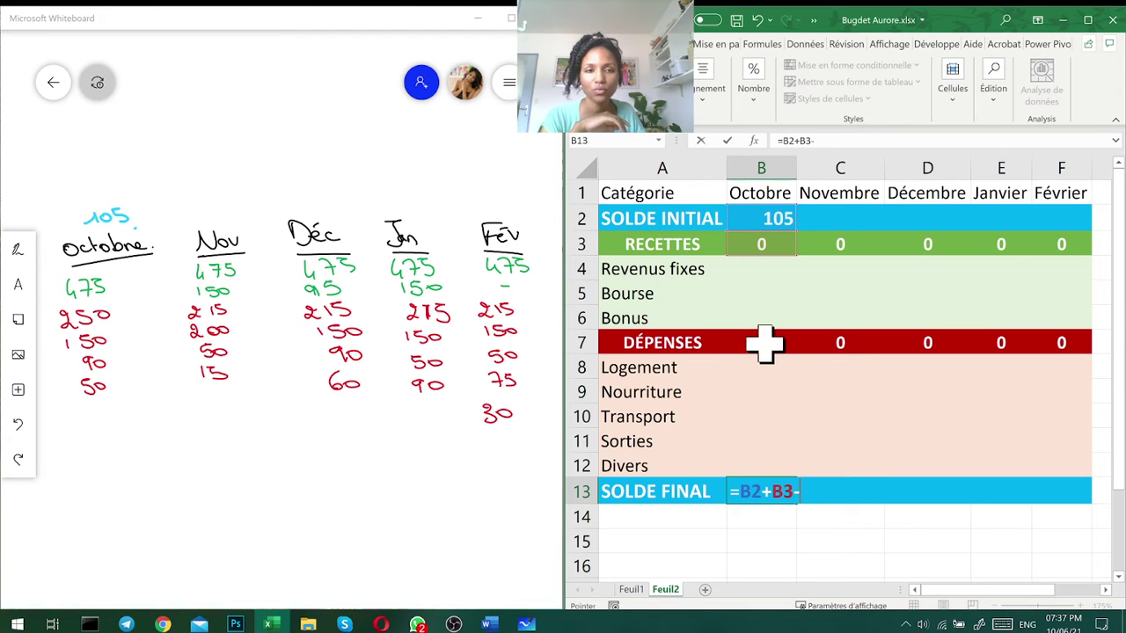
pyautogui.click(762, 343)
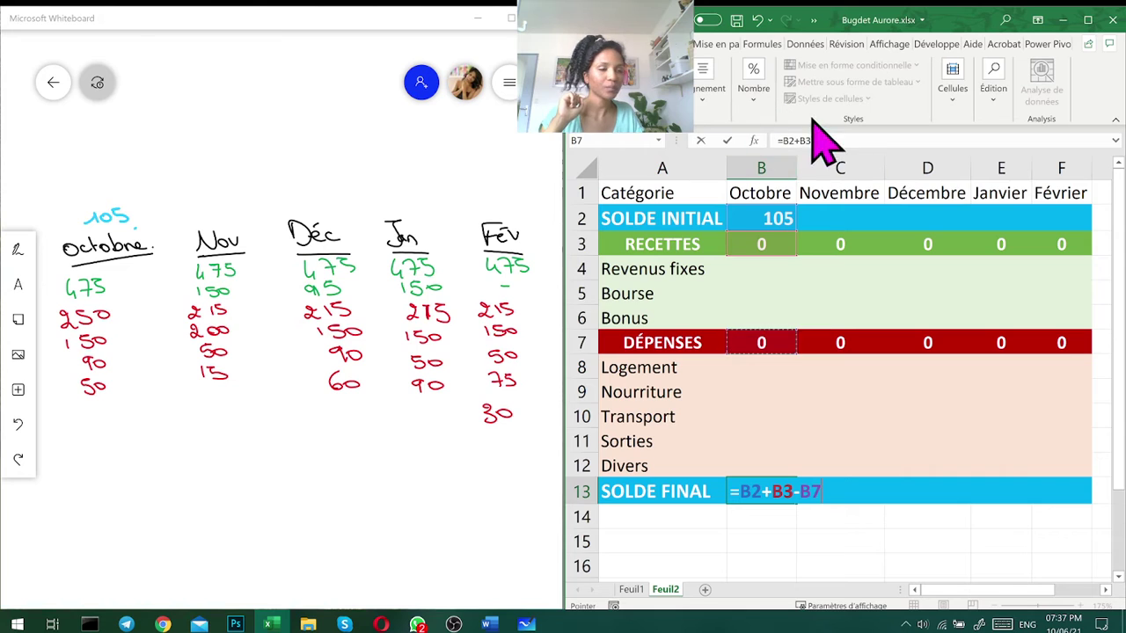
pyautogui.press('Return')
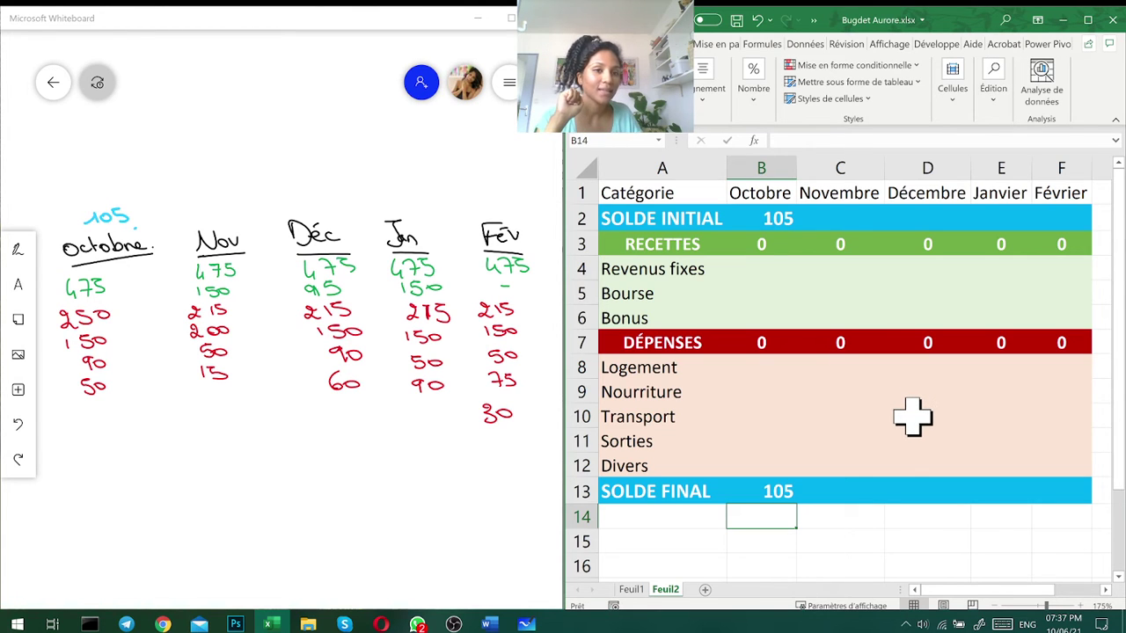
# Copy the SOLDE FINAL formula from B13 across to F13 for November through February and check the cells referenced in C13
pyautogui.click(860, 211)
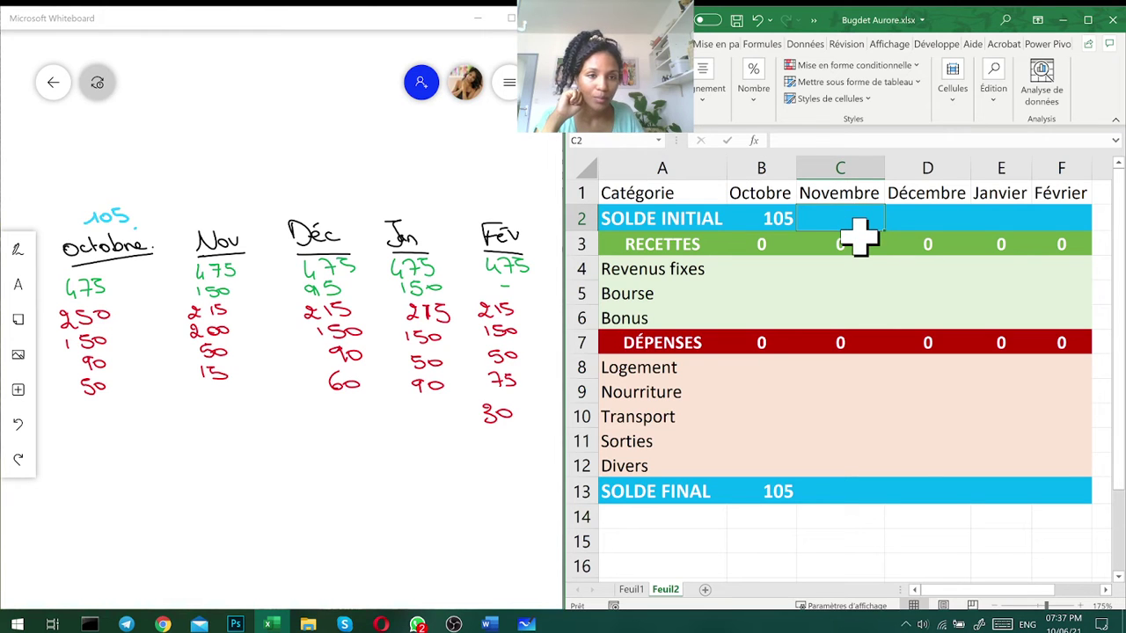
pyautogui.click(862, 240)
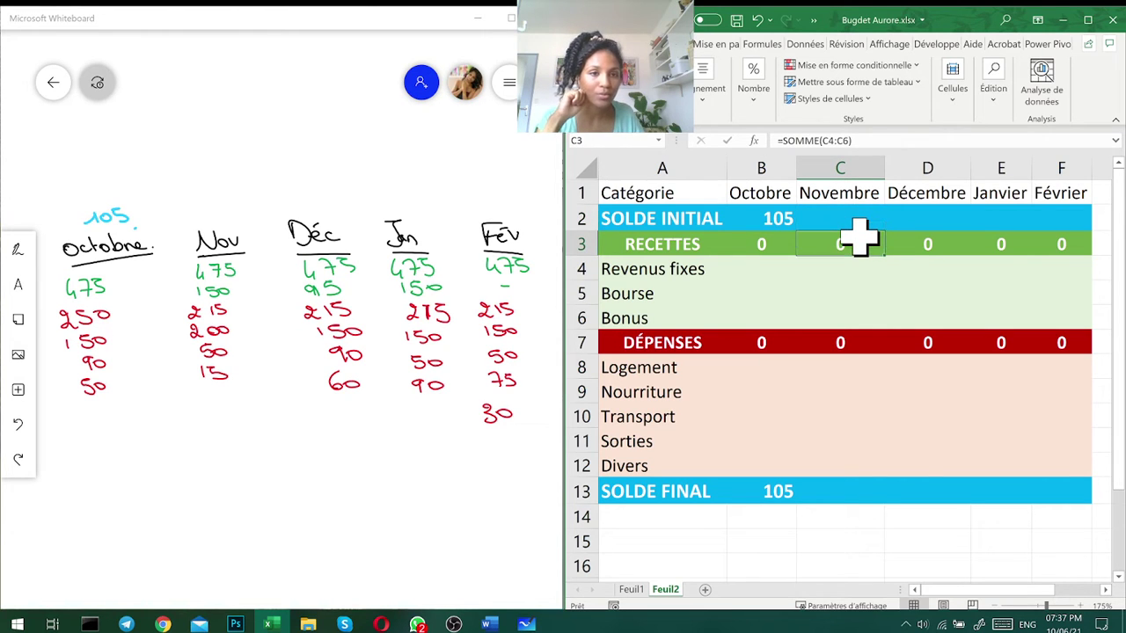
pyautogui.click(856, 339)
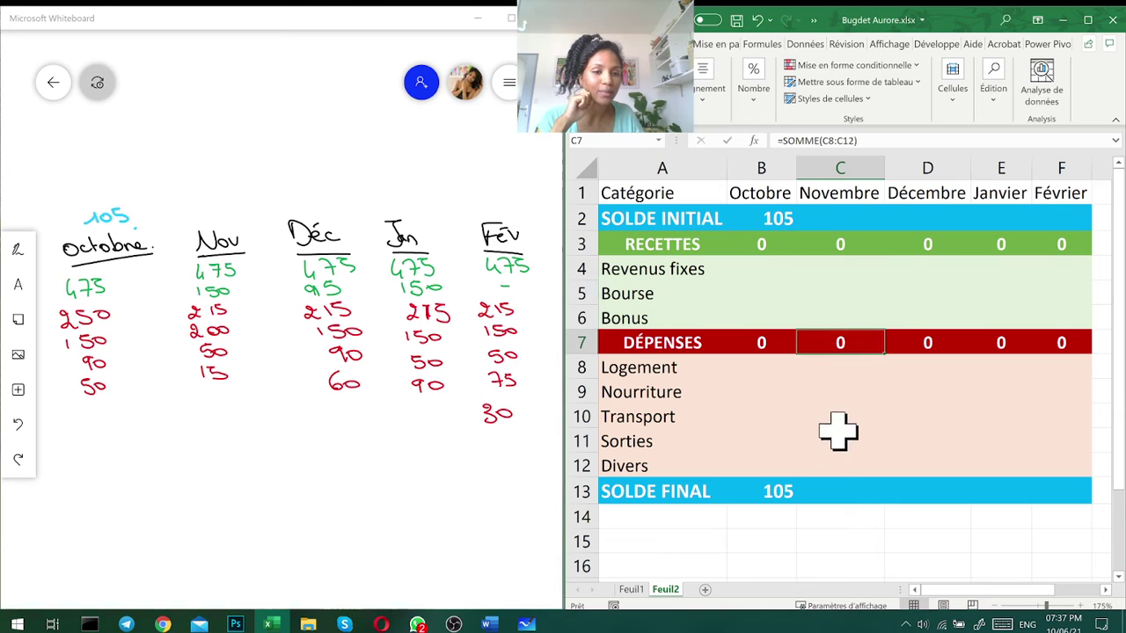
pyautogui.click(787, 492)
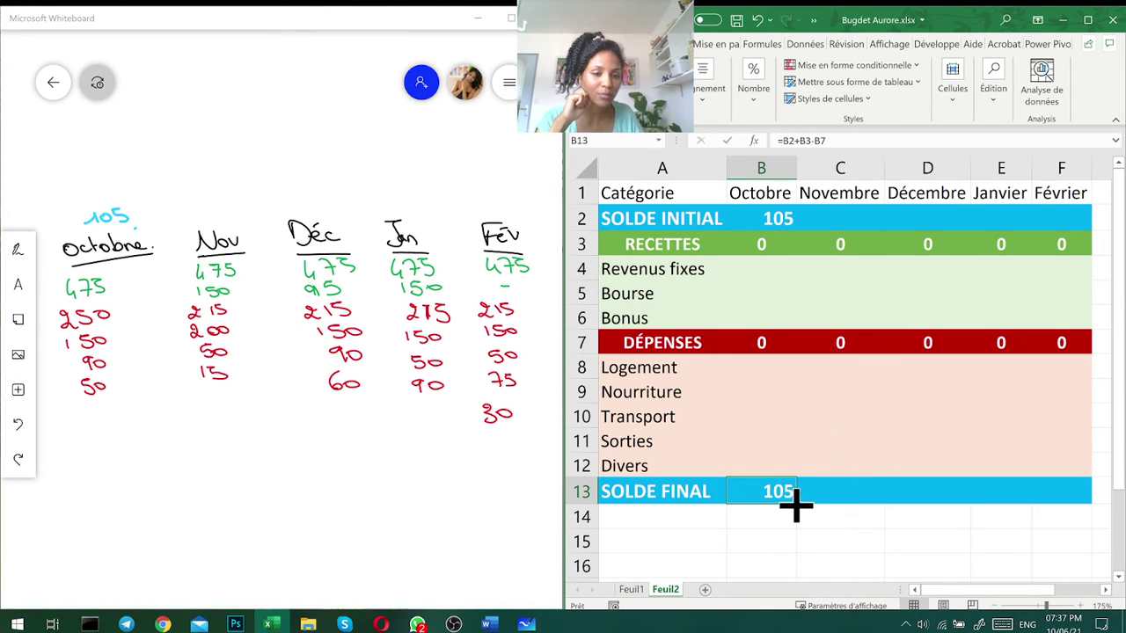
pyautogui.moveTo(794, 503); pyautogui.dragTo(1080, 502)
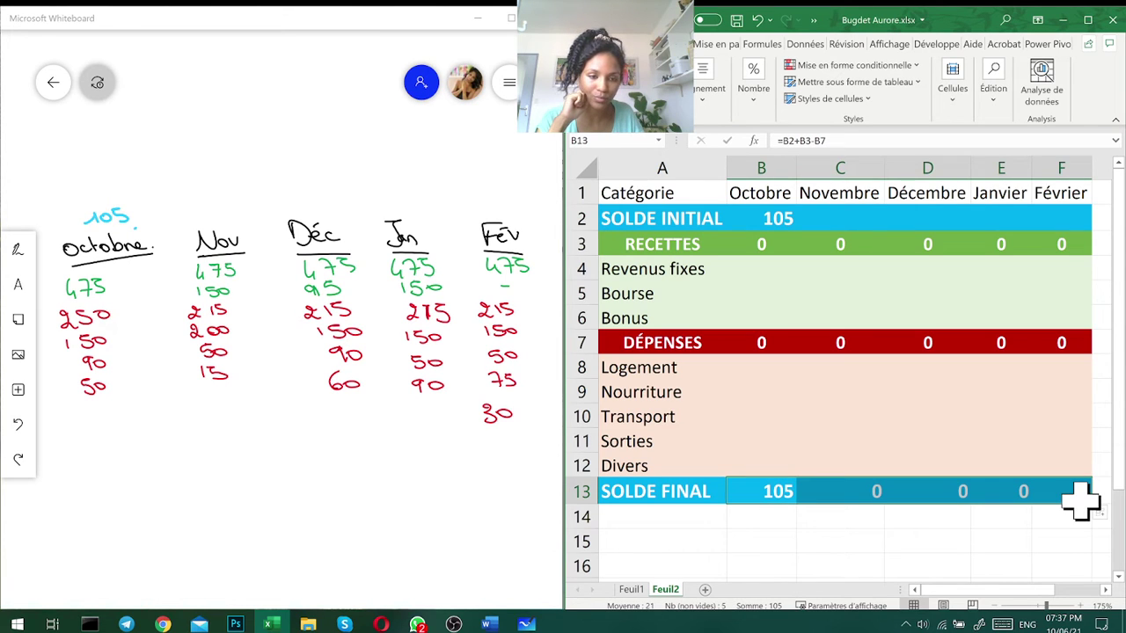
pyautogui.click(906, 517)
pyautogui.click(857, 495)
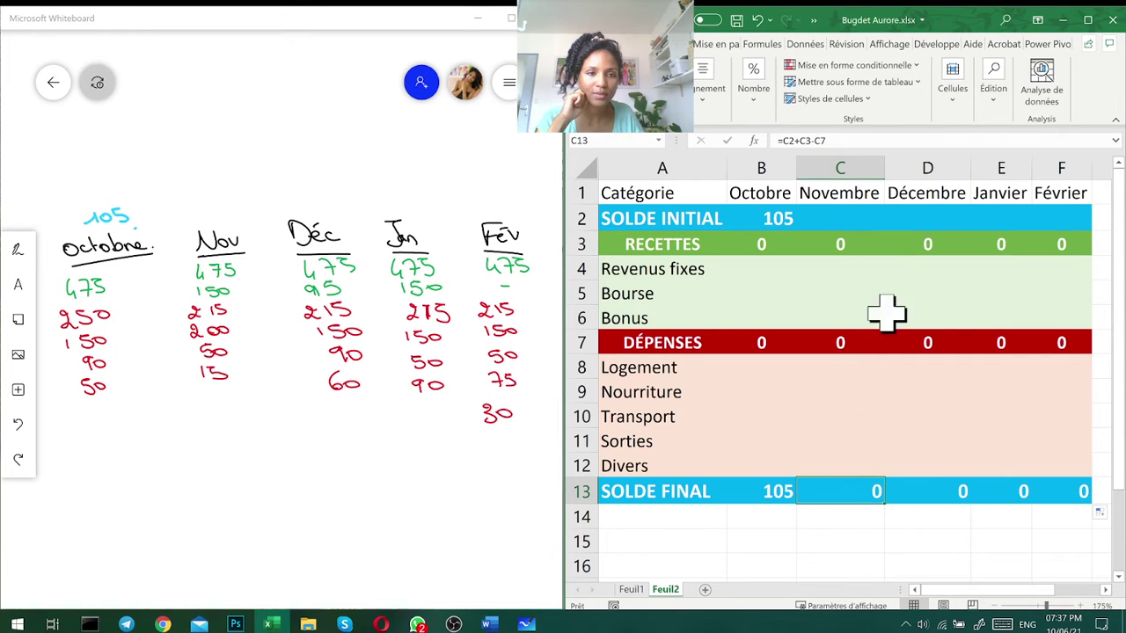
pyautogui.click(865, 140)
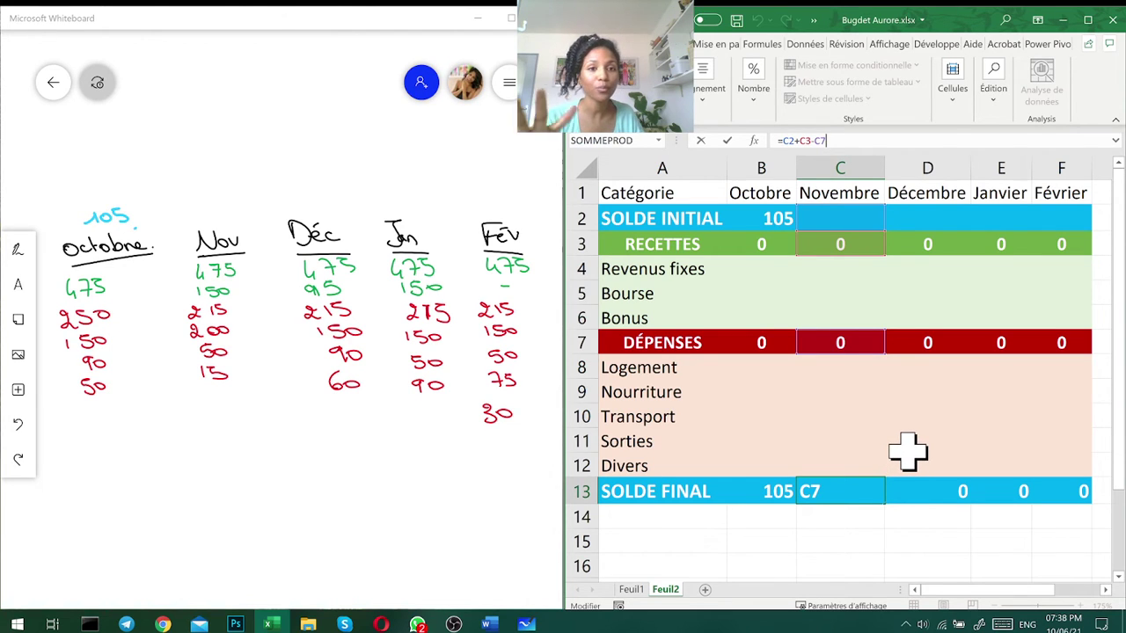
pyautogui.hotkey('ctrl', 'Return')
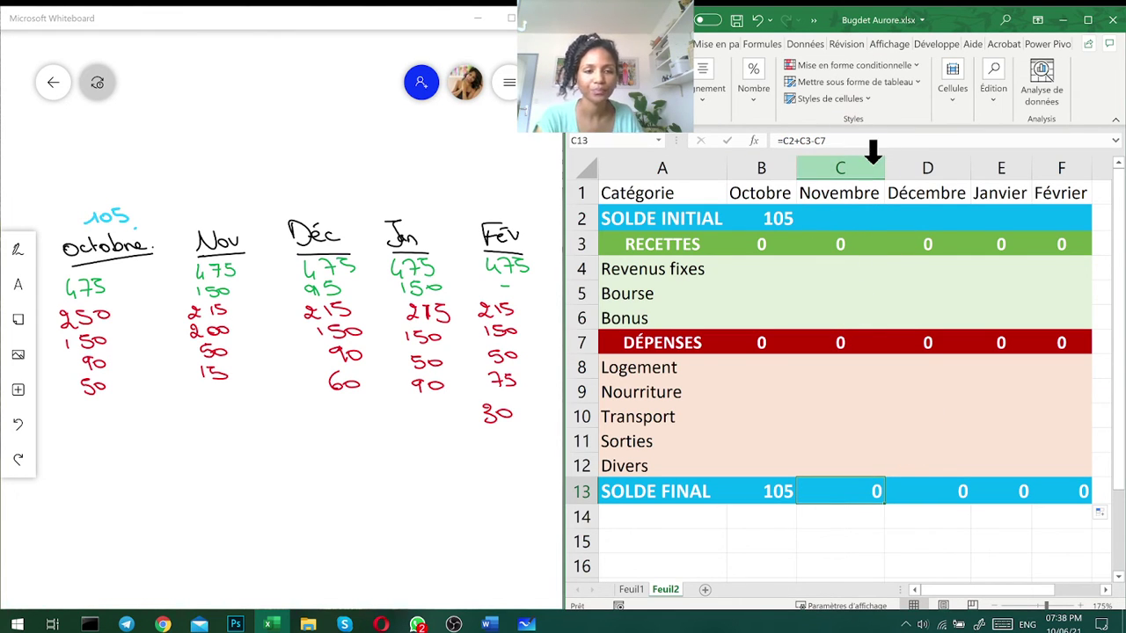
pyautogui.click(853, 220)
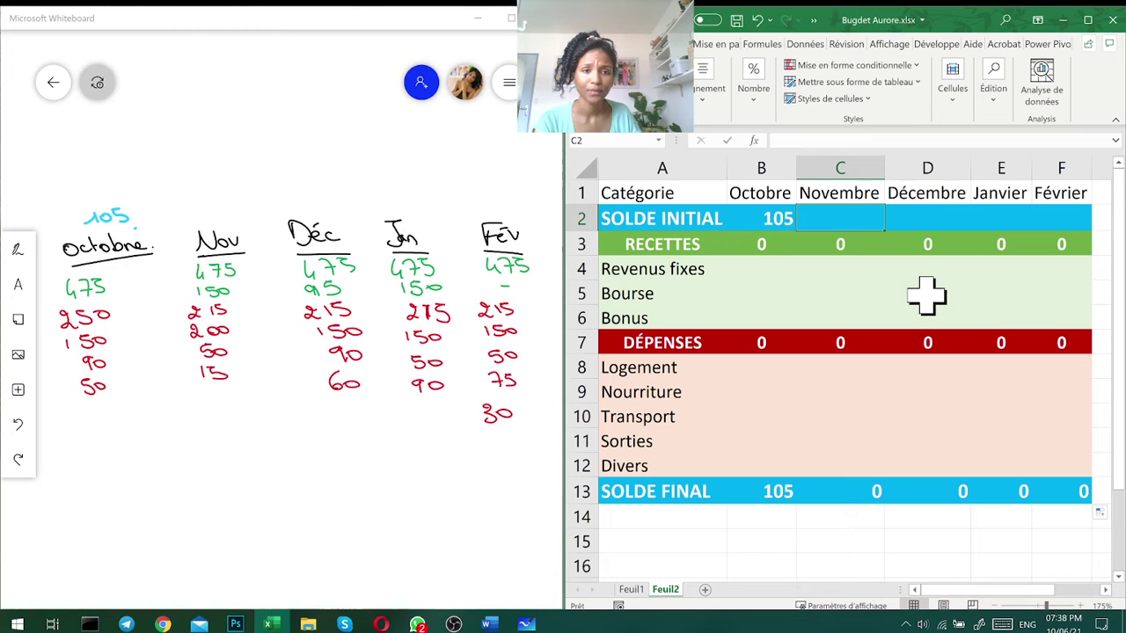
pyautogui.click(929, 219)
pyautogui.moveTo(971, 222); pyautogui.dragTo(1023, 212)
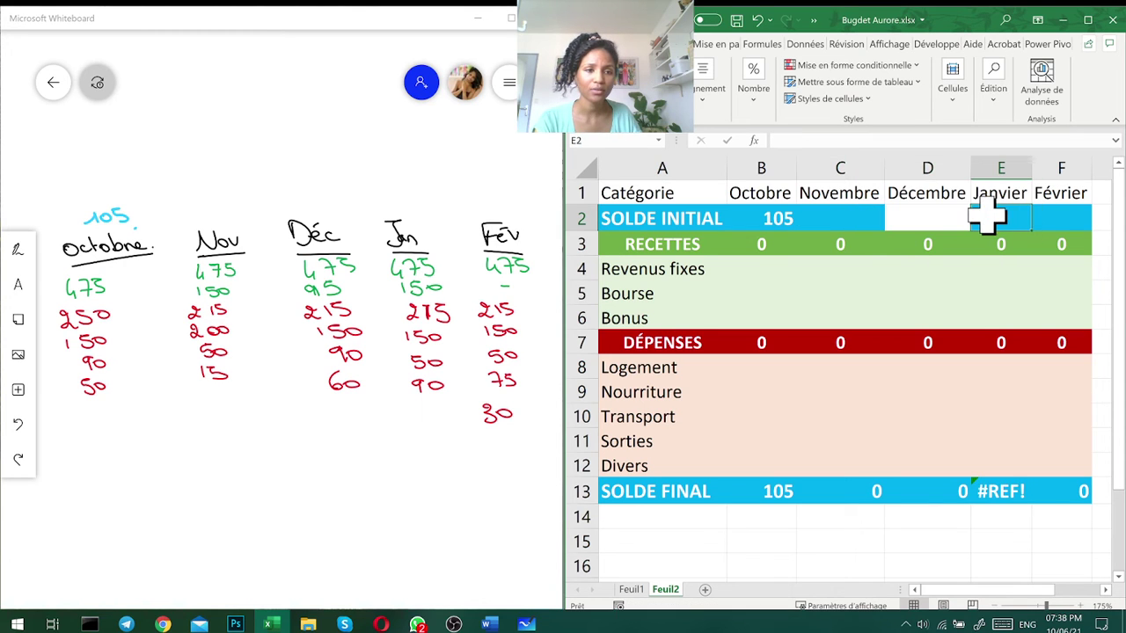
pyautogui.hotkey('ctrl', 'e')
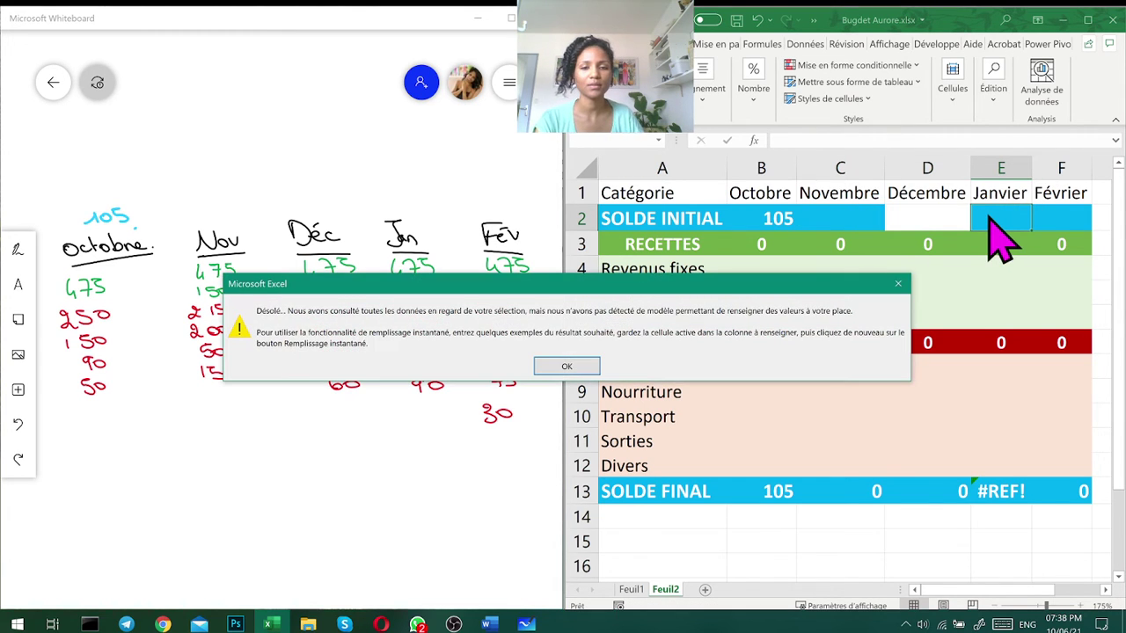
pyautogui.click(576, 368)
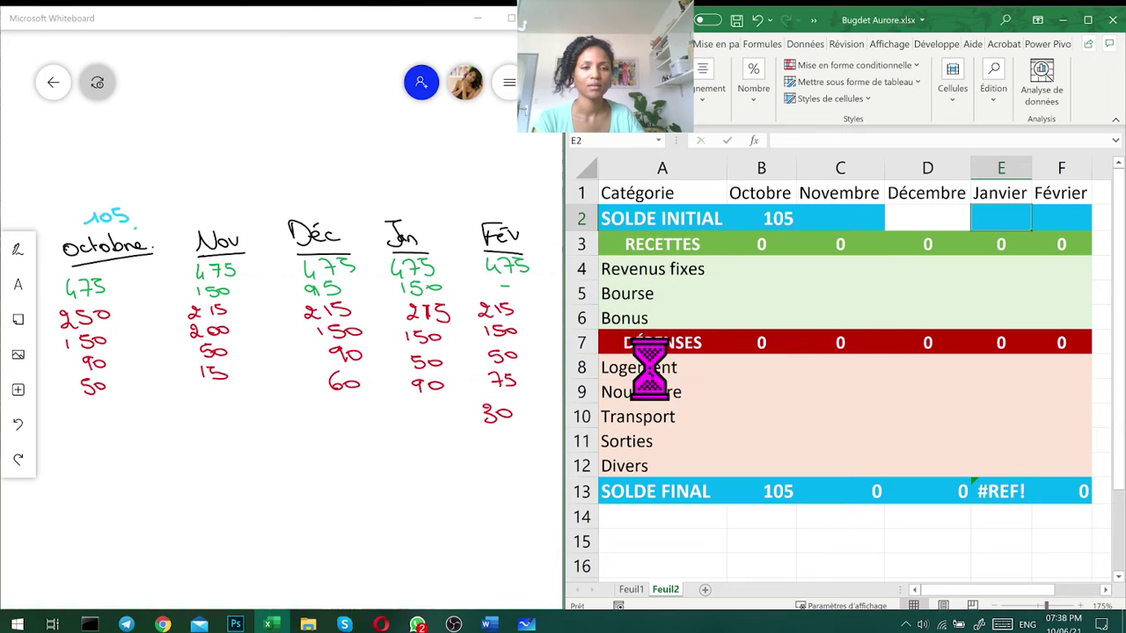
pyautogui.hotkey('ctrl', 'z')
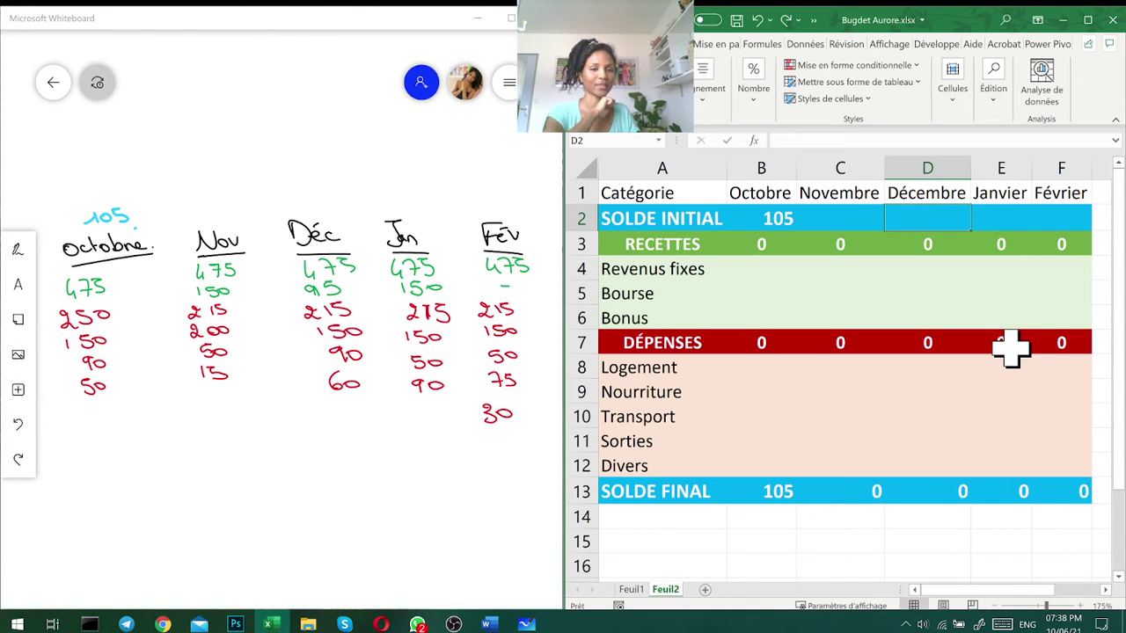
# Link November's SOLDE INITIAL in C2 to October's final balance with the formula =B13
pyautogui.click(866, 219)
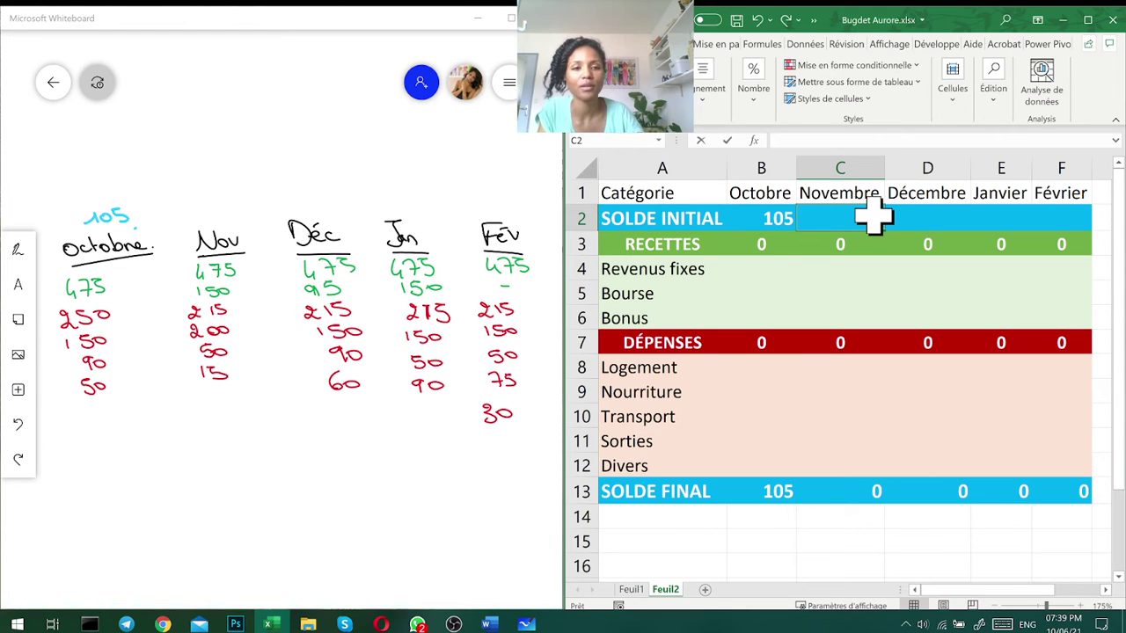
pyautogui.write('=')
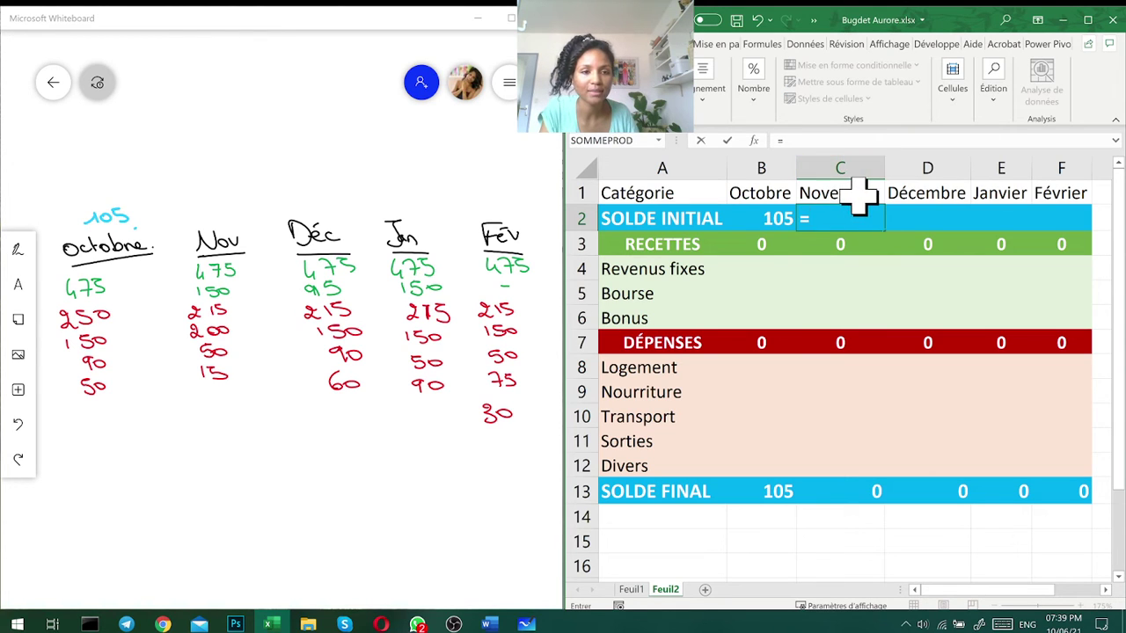
pyautogui.click(780, 490)
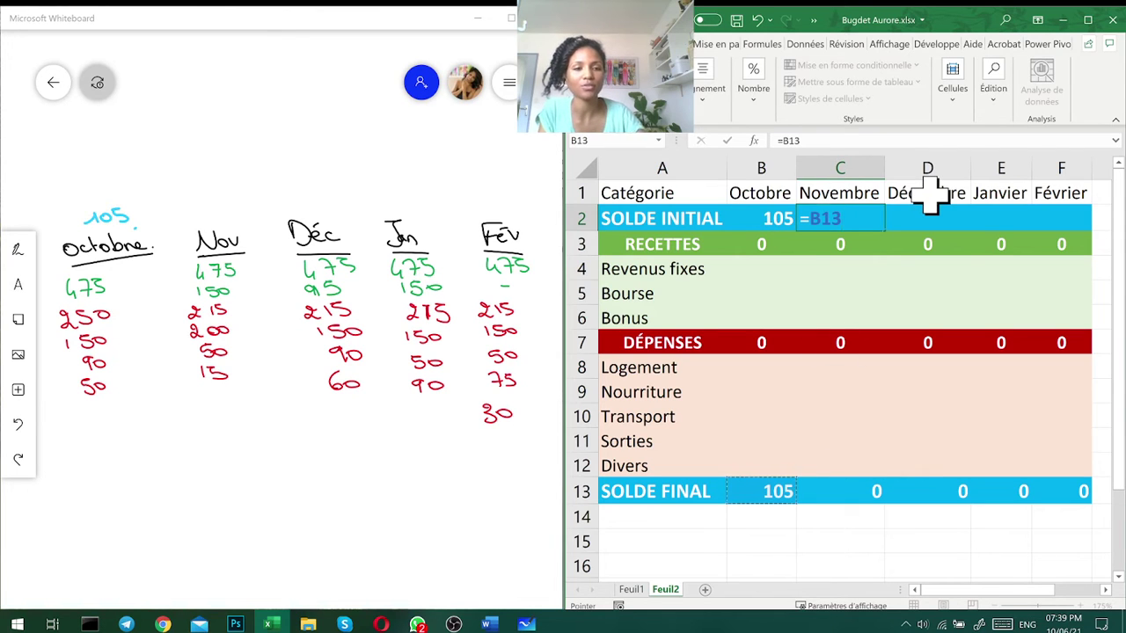
pyautogui.press('Return')
# Copy the SOLDE INITIAL formula from C2 across to F2 for December through February
pyautogui.click(804, 216)
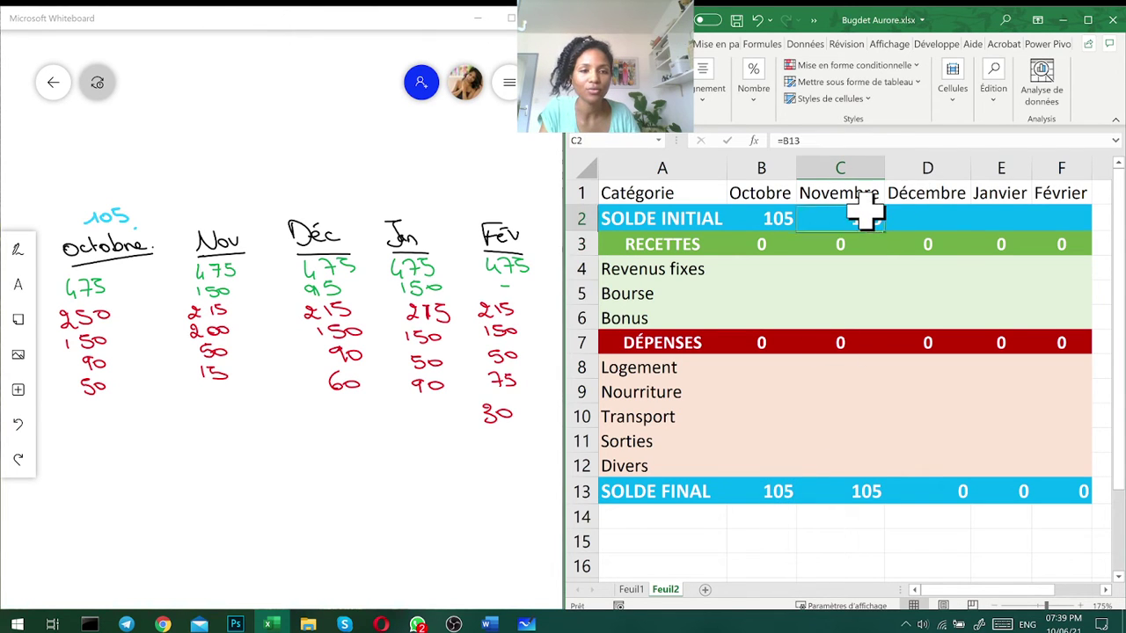
pyautogui.moveTo(884, 231); pyautogui.dragTo(1068, 224)
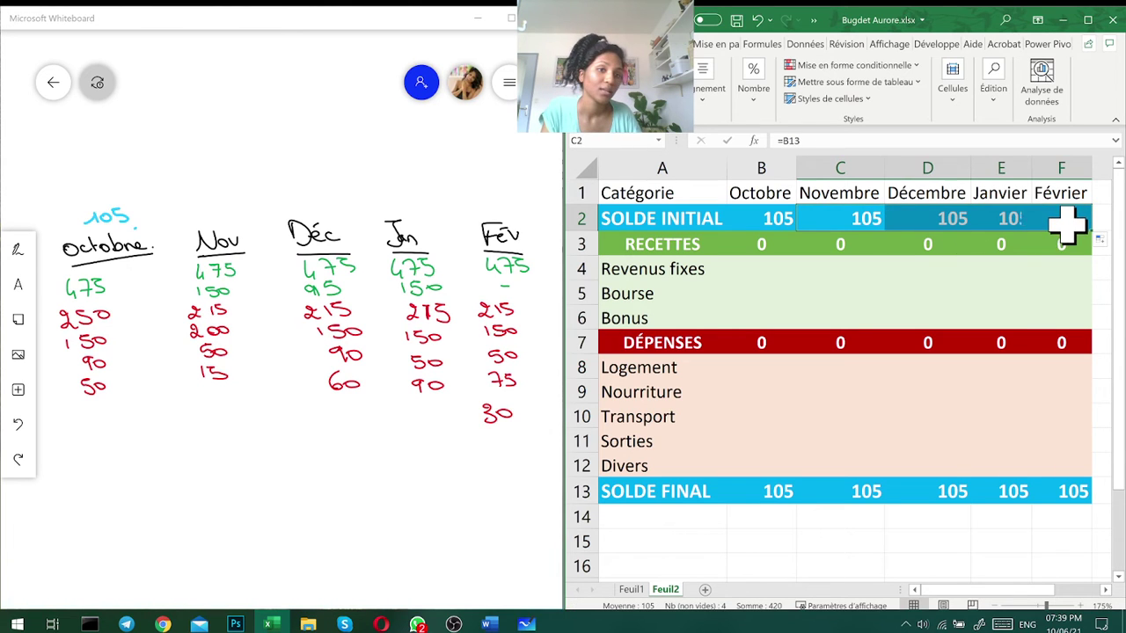
pyautogui.click(1006, 324)
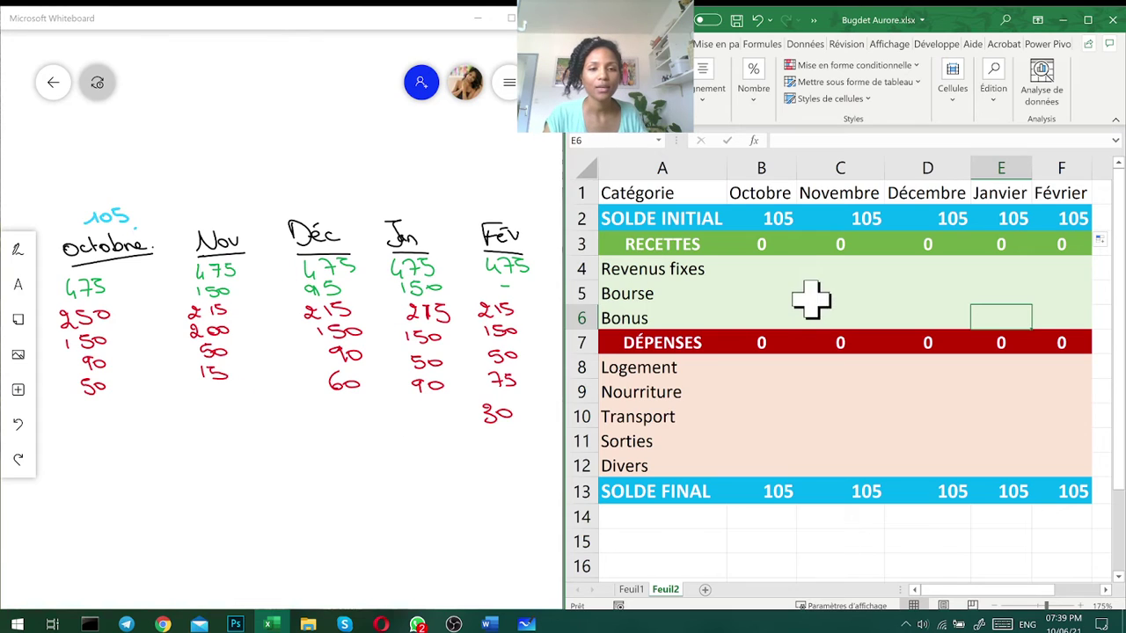
# Fill the Revenus fixes row from October to February (B4:F4) with 475 in a single entry
pyautogui.click(764, 269)
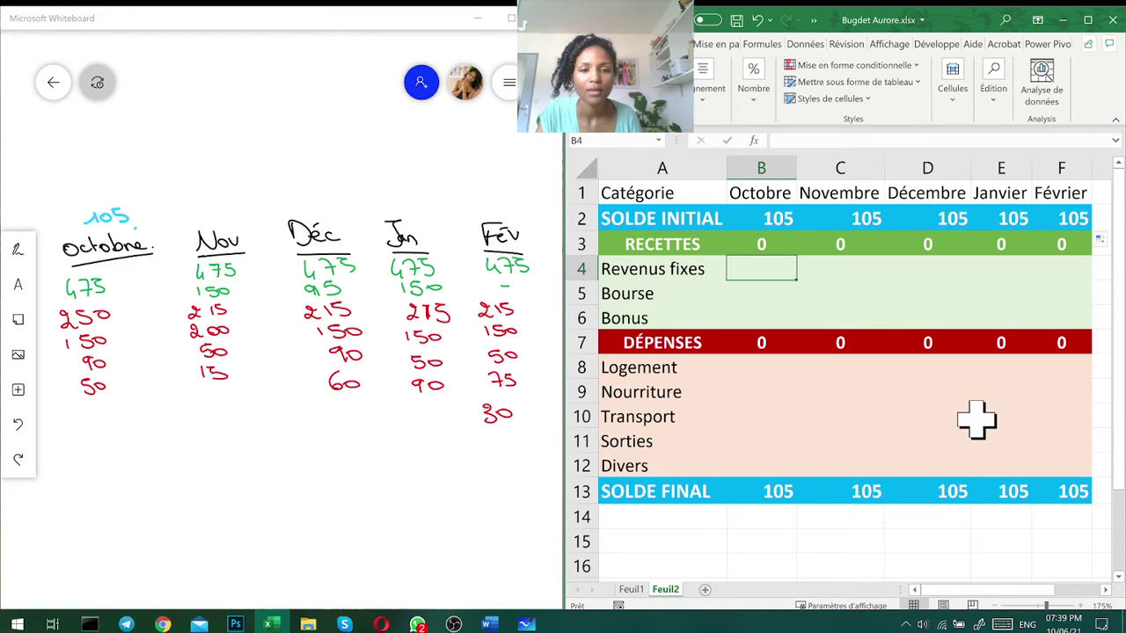
pyautogui.moveTo(754, 272); pyautogui.dragTo(1067, 266)
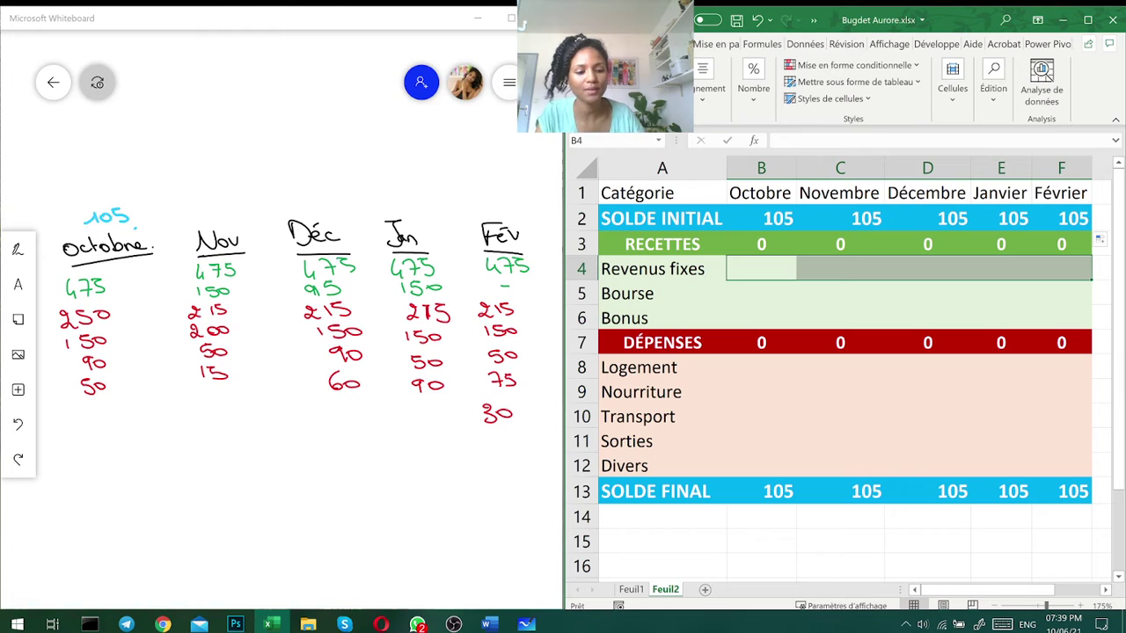
pyautogui.write('475')
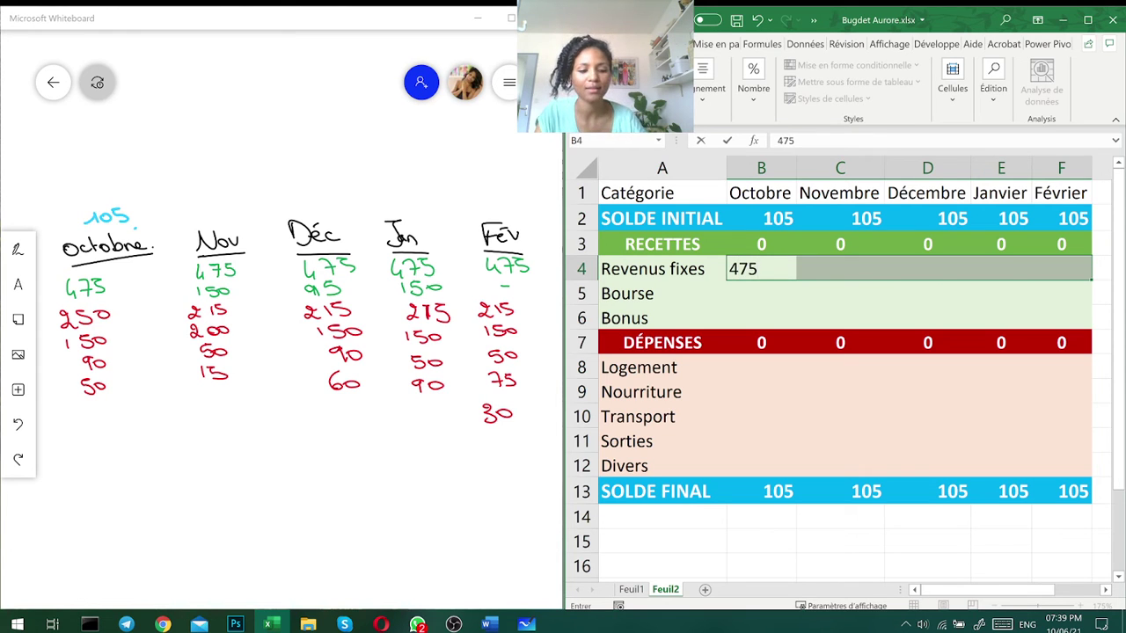
pyautogui.hotkey('ctrl', 'Return')
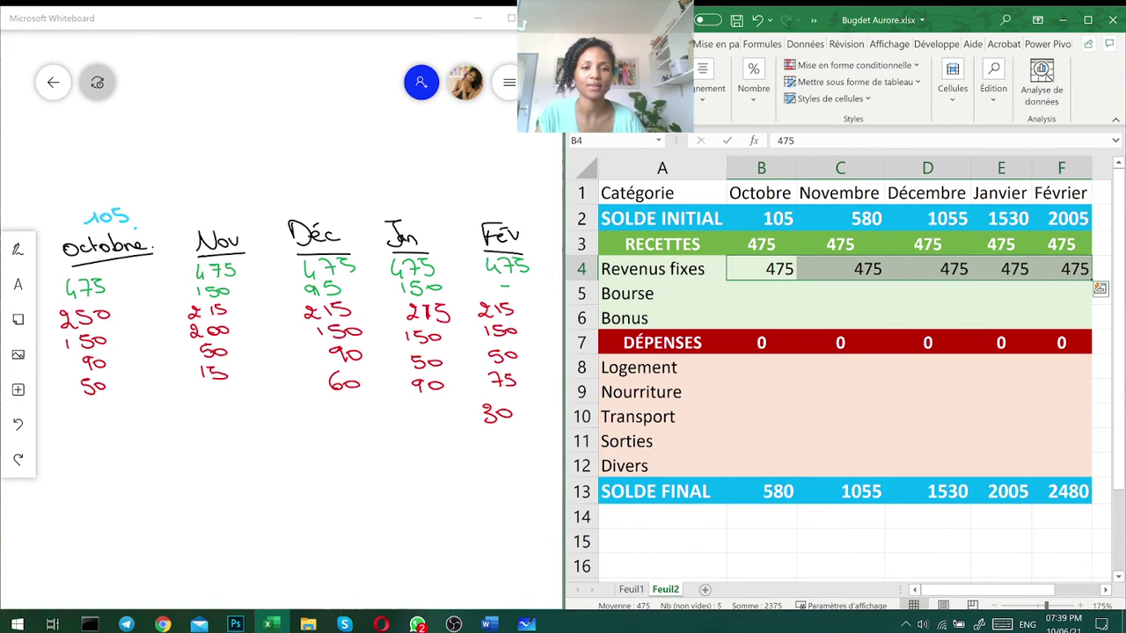
pyautogui.click(928, 293)
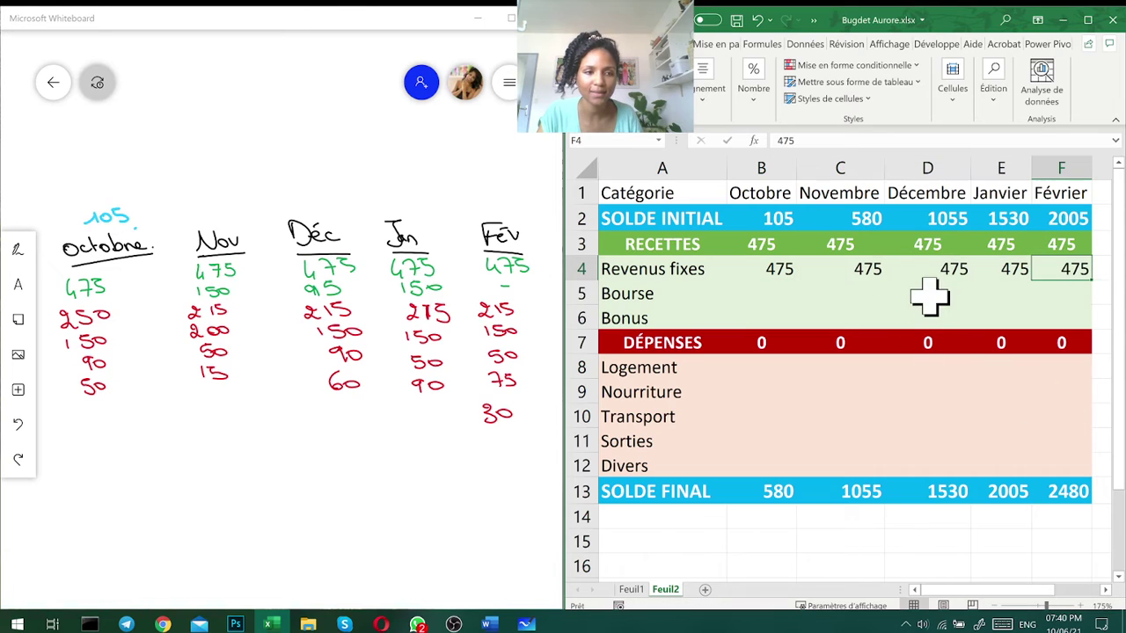
pyautogui.click(770, 289)
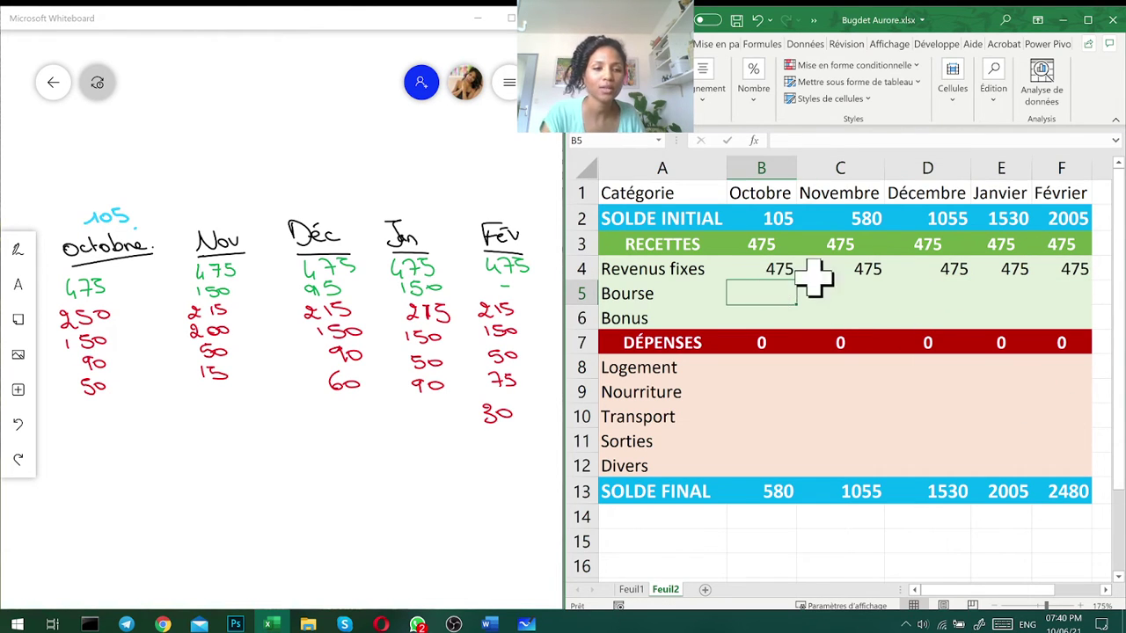
# Fill the Bourse row with 0 for October, December and February, and with 150 for November and January
pyautogui.keyDown('ctrl'); pyautogui.click(944, 297); pyautogui.keyUp('ctrl')
pyautogui.keyDown('ctrl'); pyautogui.click(1068, 292); pyautogui.keyUp('ctrl')
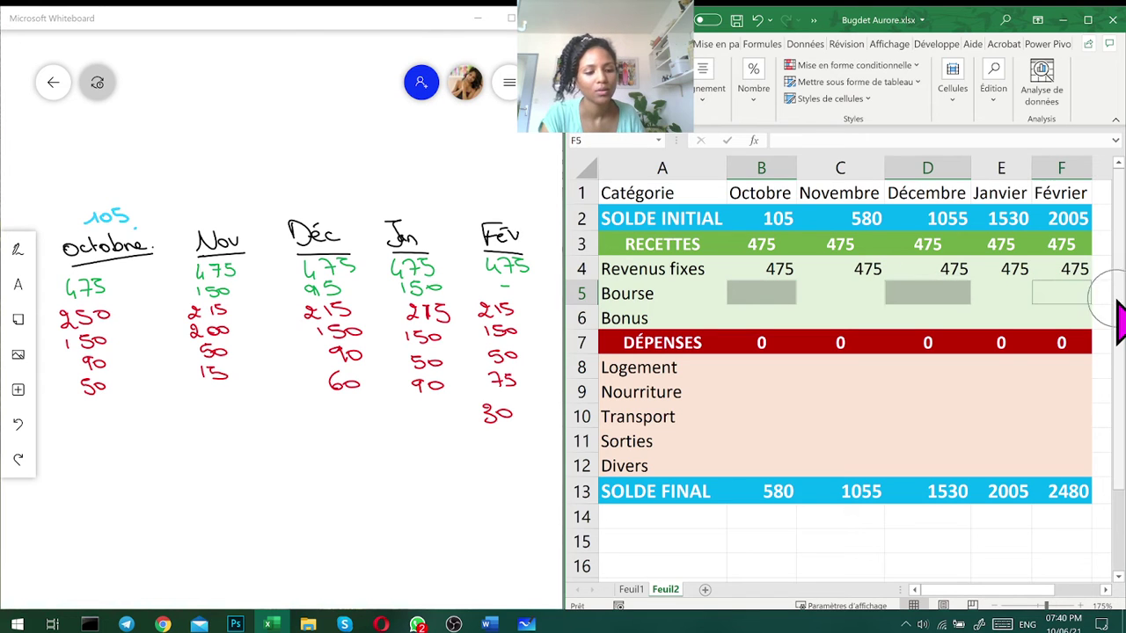
pyautogui.write('0')
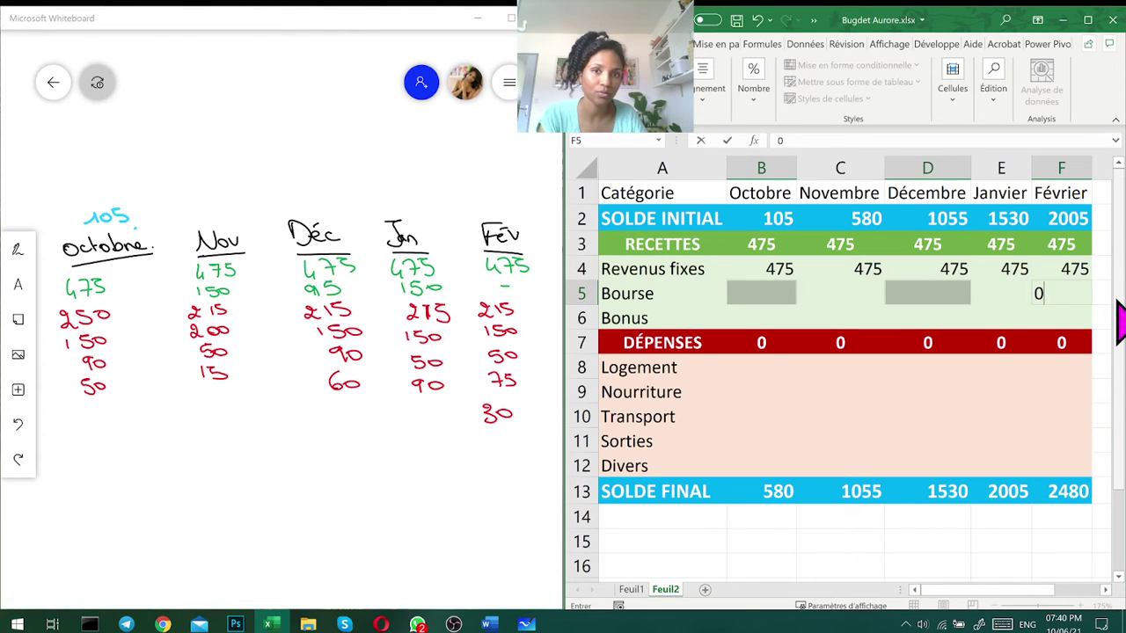
pyautogui.hotkey('ctrl', 'Return')
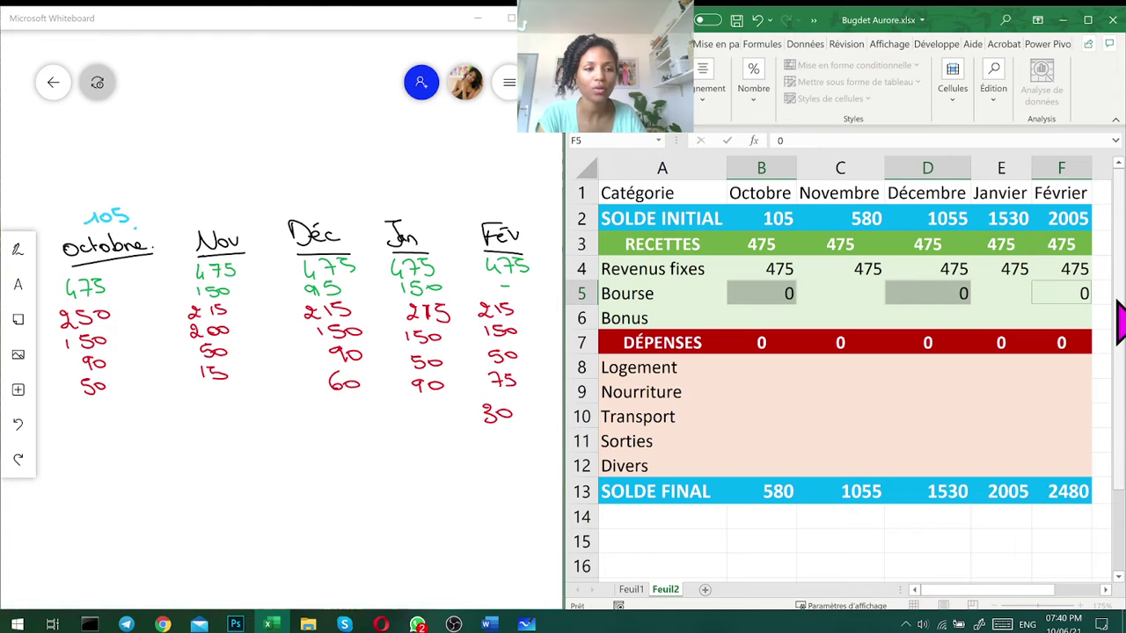
pyautogui.click(858, 297)
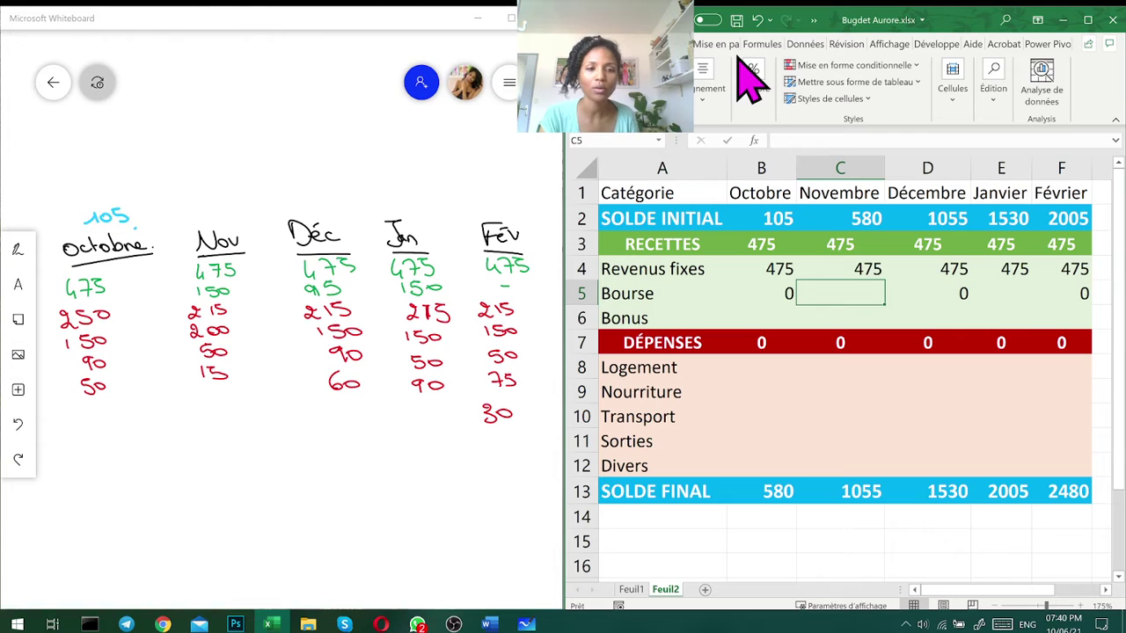
pyautogui.keyDown('ctrl'); pyautogui.click(1017, 295); pyautogui.keyUp('ctrl')
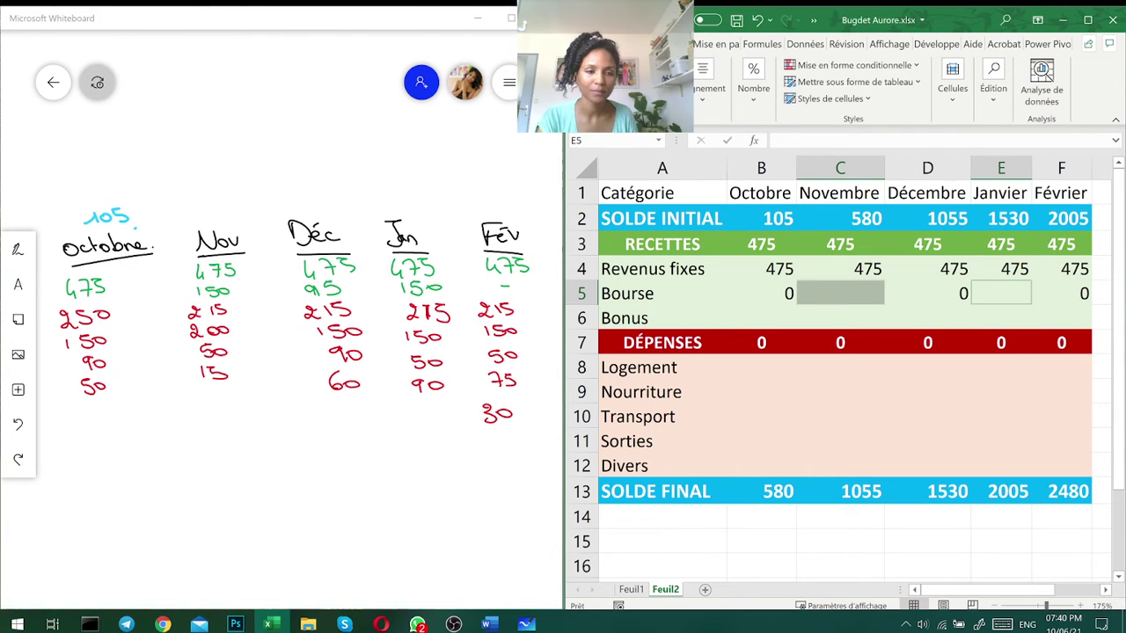
pyautogui.write('150')
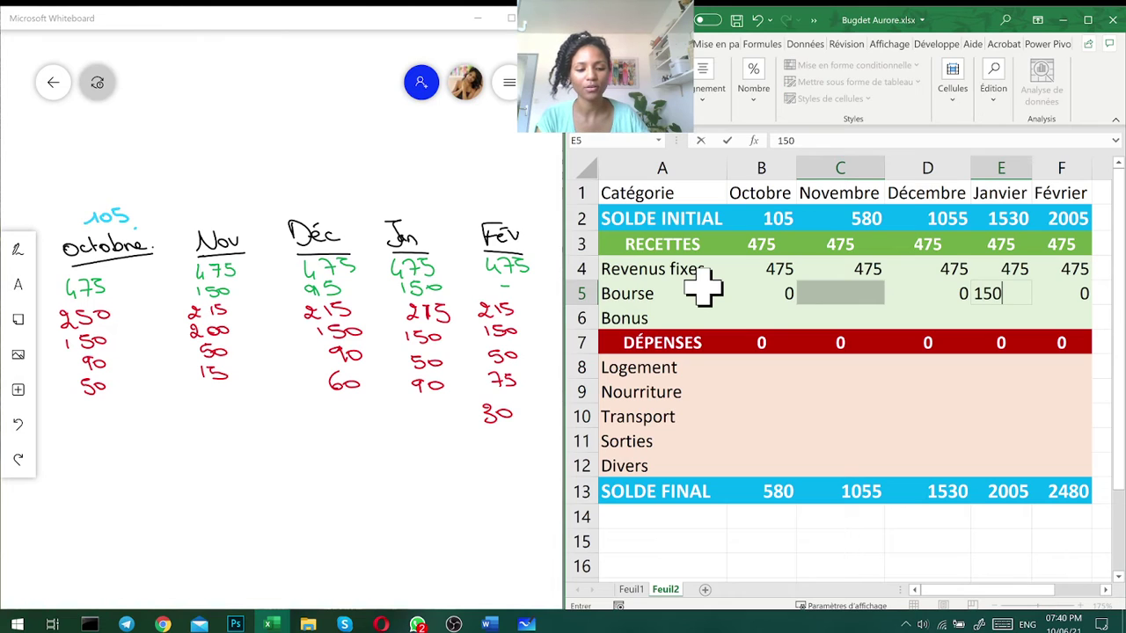
pyautogui.hotkey('ctrl', 'Return')
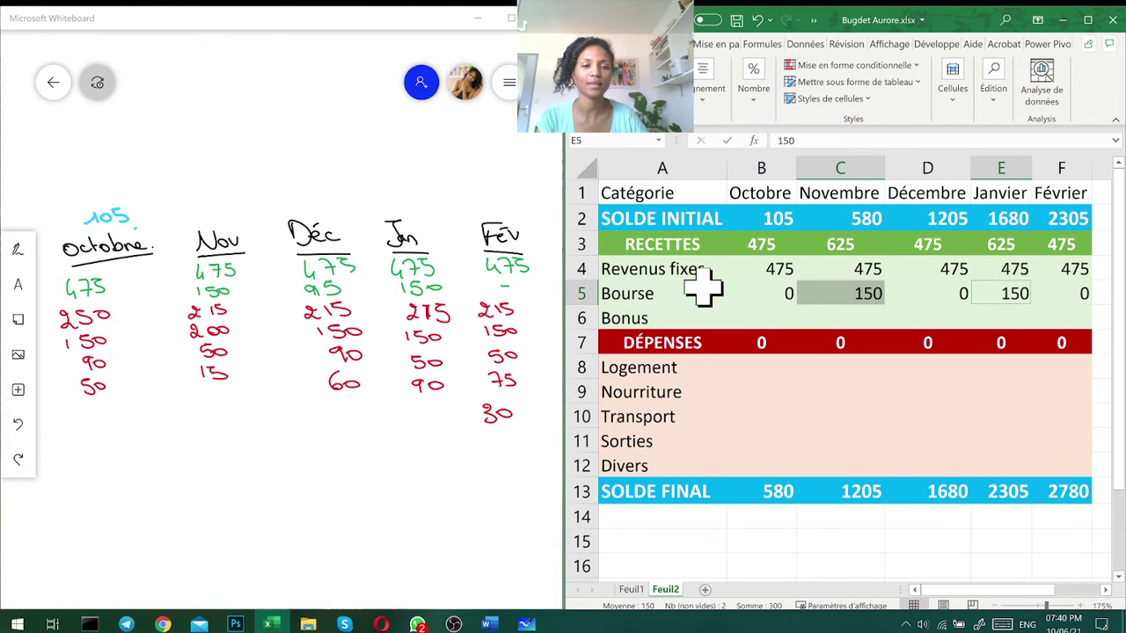
# Fill the Bonus row with 0 for all five months, then set December's bonus in D6 to 95
pyautogui.click(875, 317)
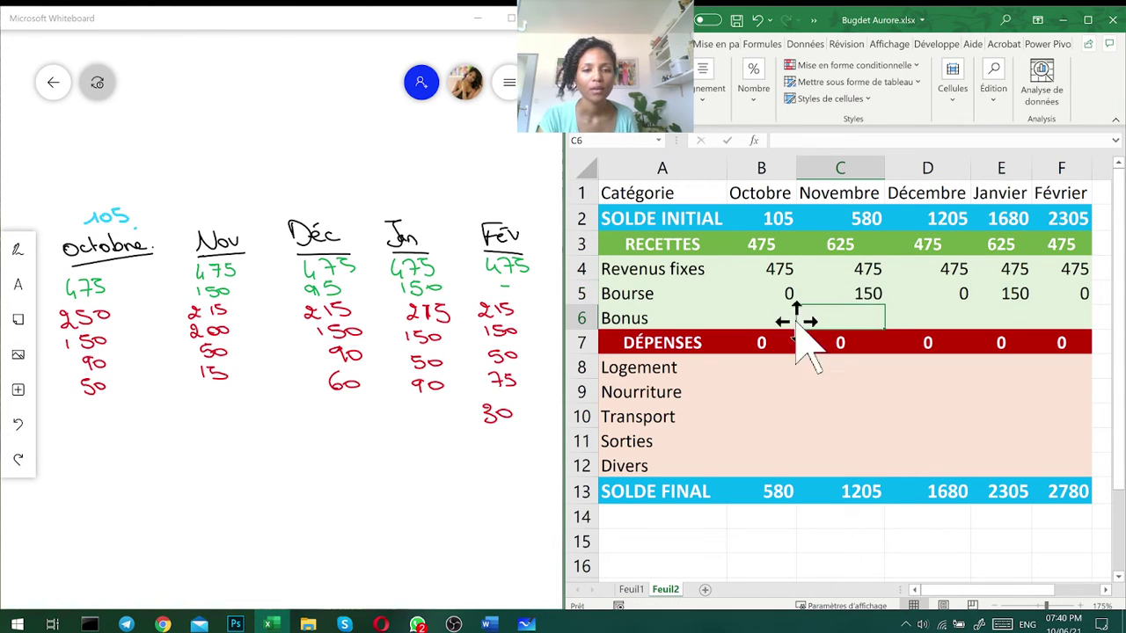
pyautogui.moveTo(757, 316); pyautogui.dragTo(1074, 322)
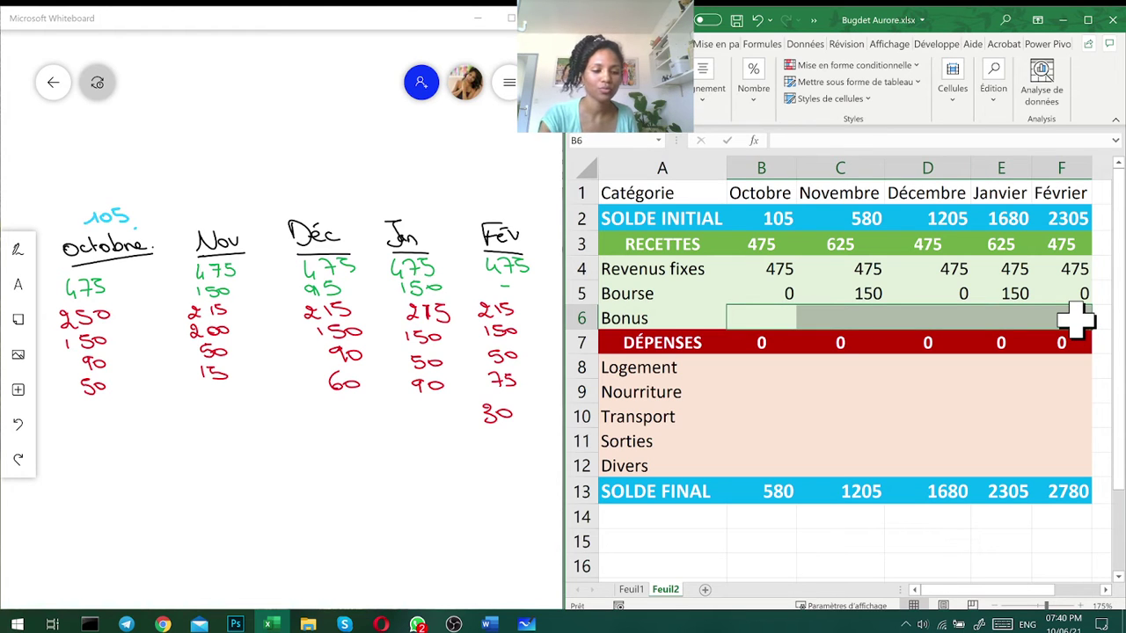
pyautogui.write('0')
pyautogui.hotkey('ctrl', 'Return')
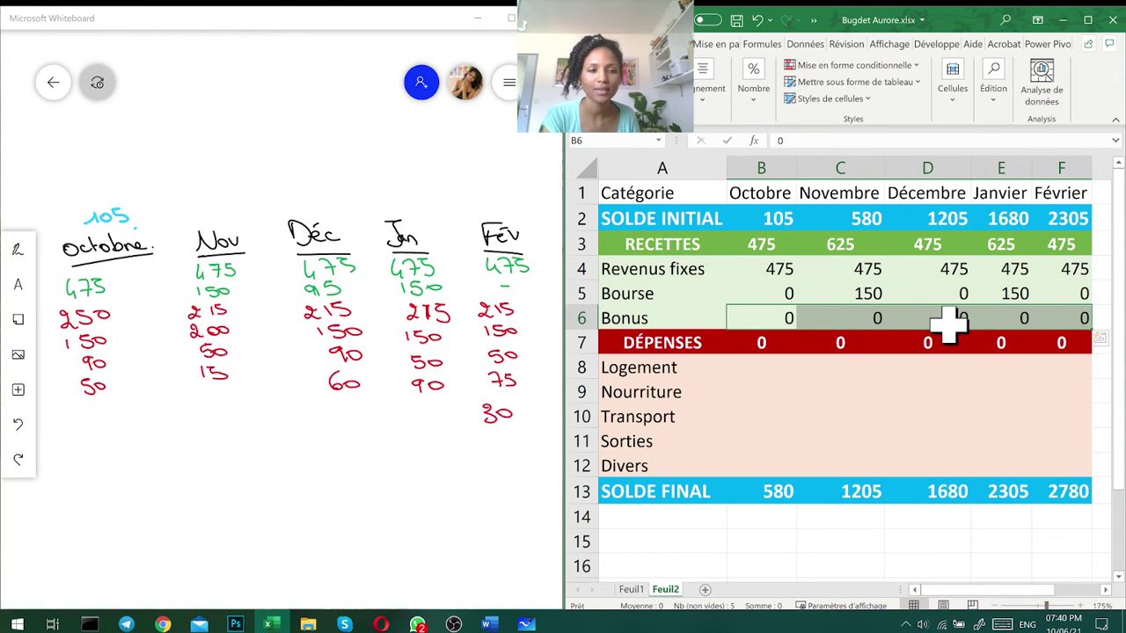
pyautogui.click(949, 320)
pyautogui.write('95')
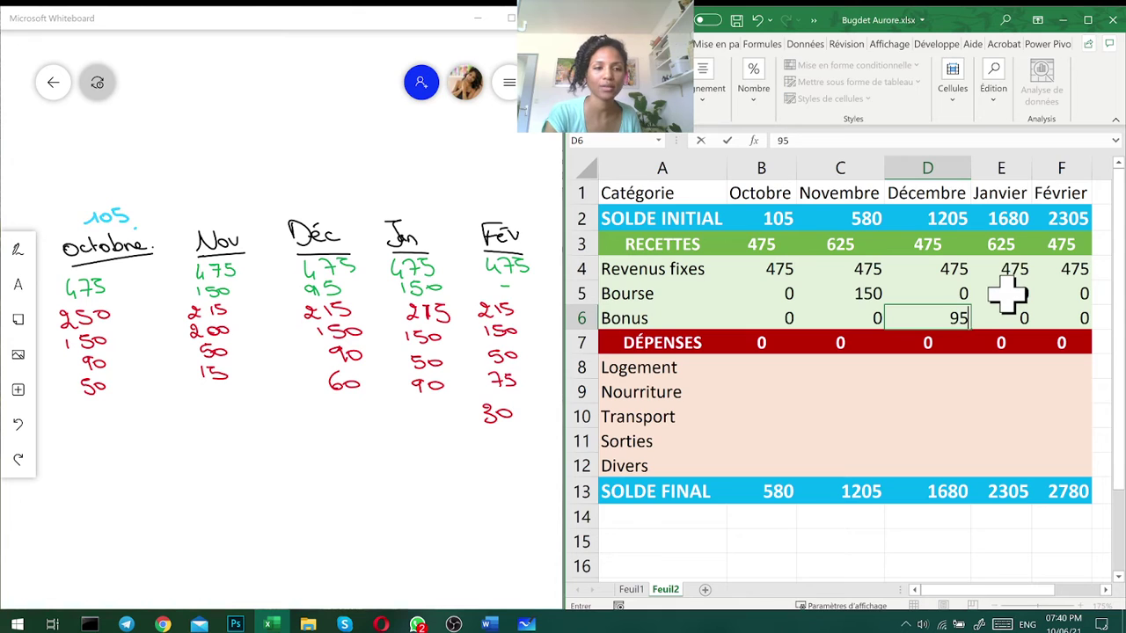
pyautogui.press('Return')
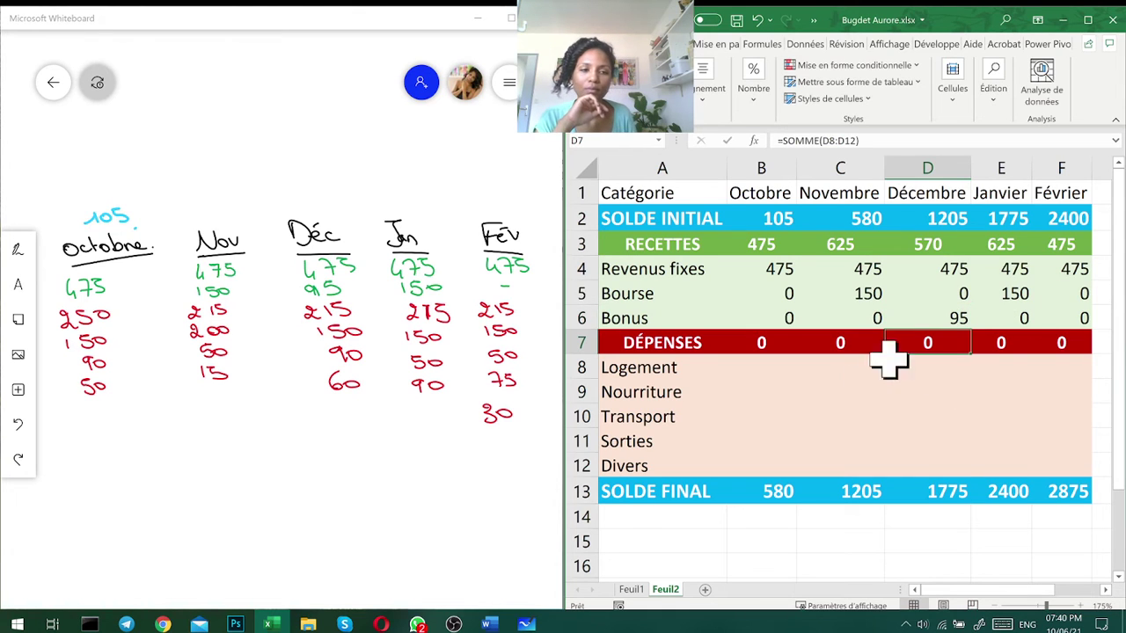
pyautogui.click(935, 293)
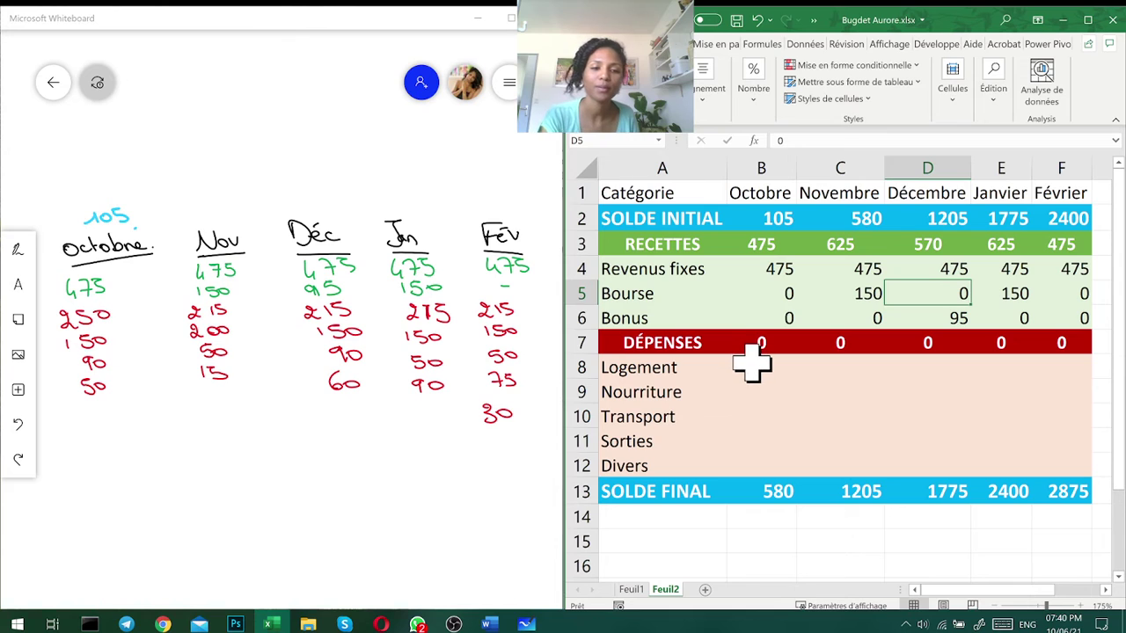
# Fill the Logement row with 215 from November to February and enter 250 for October
pyautogui.moveTo(832, 367); pyautogui.dragTo(1098, 357)
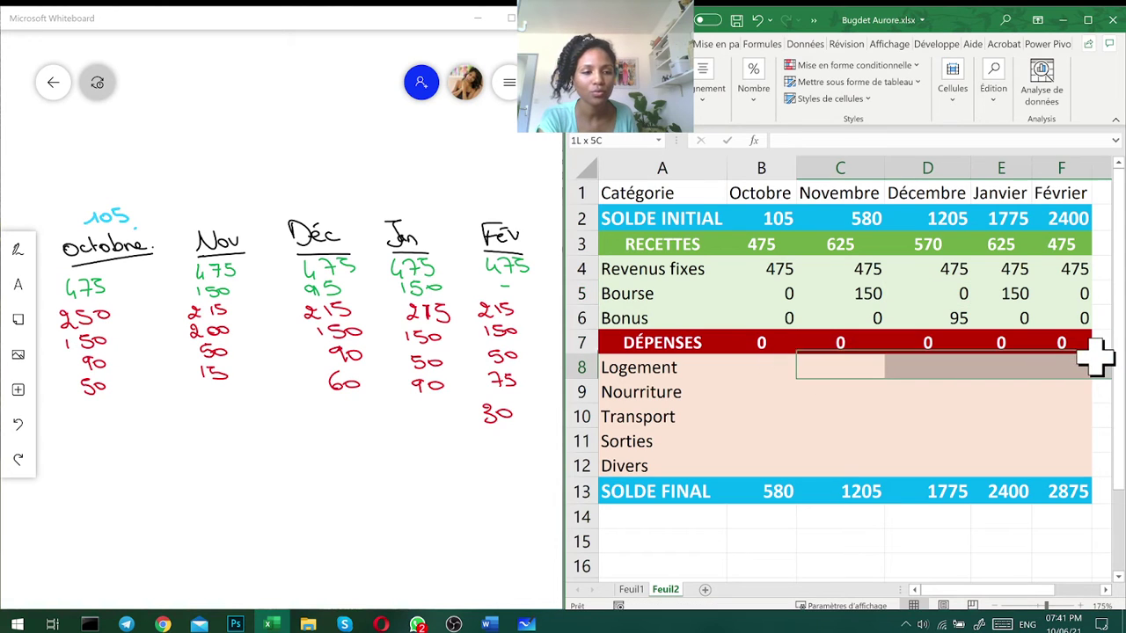
pyautogui.write('25')
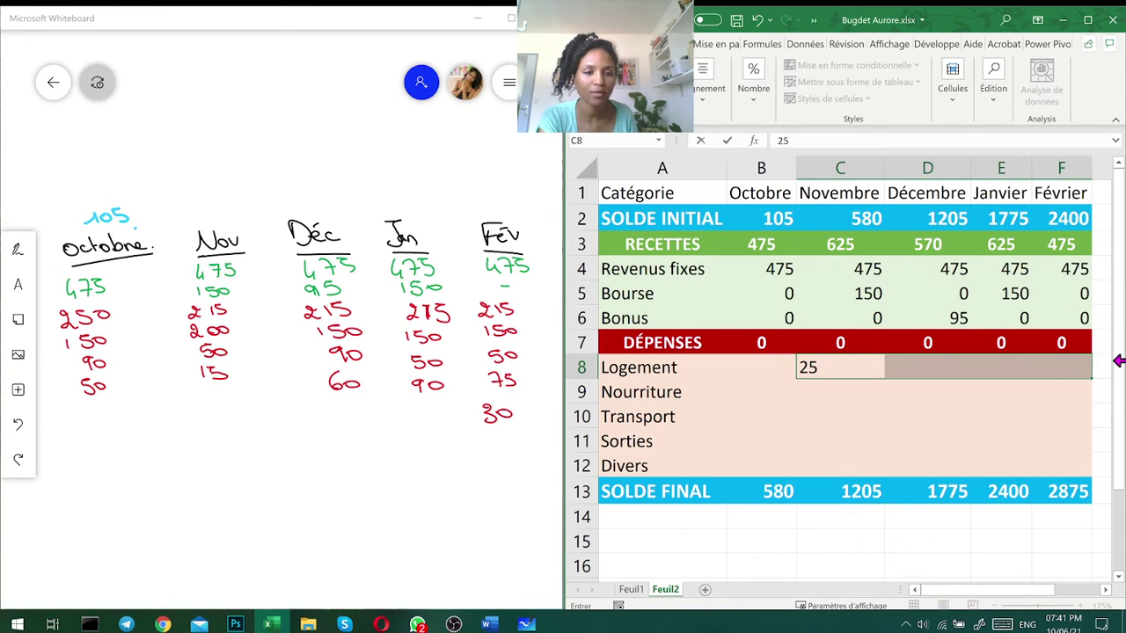
pyautogui.press('BackSpace')
pyautogui.write('15')
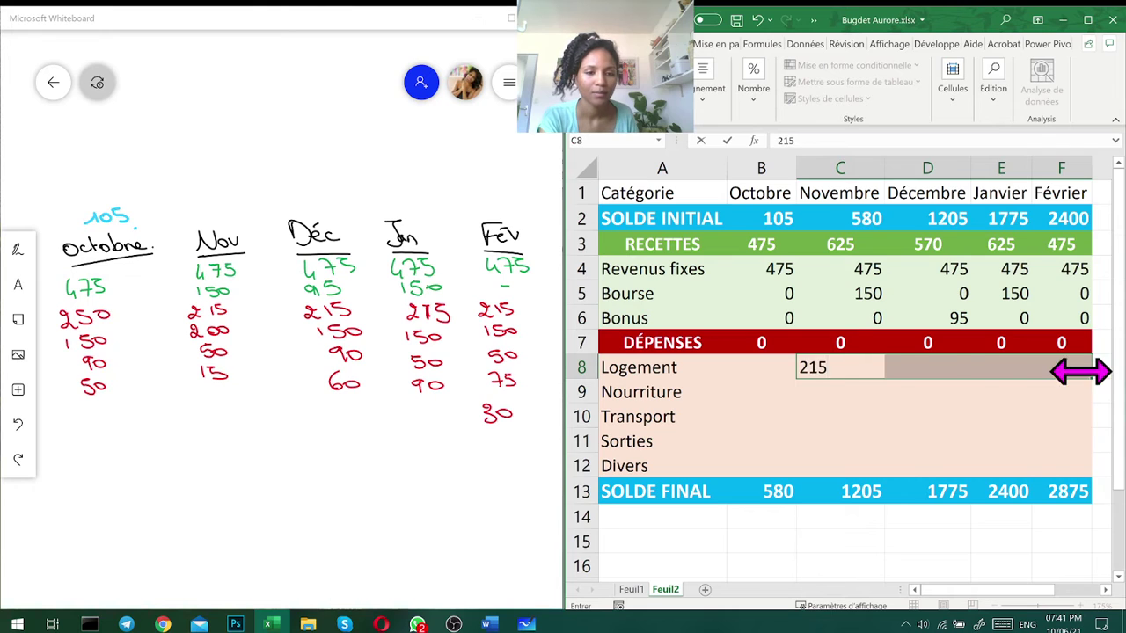
pyautogui.hotkey('ctrl', 'Return')
pyautogui.click(766, 368)
pyautogui.write('25')
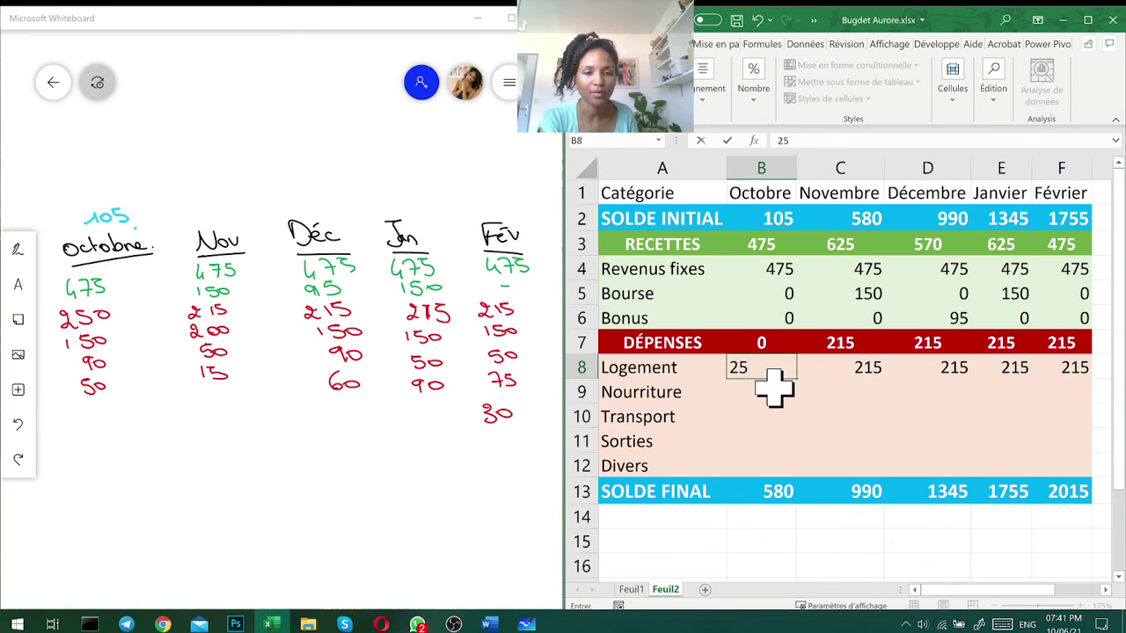
pyautogui.write('0')
# Enter the Nourriture amounts: 150 for October, 200 for November, and 150 each for December, January and February
pyautogui.moveTo(774, 387); pyautogui.dragTo(1051, 380)
pyautogui.write('150')
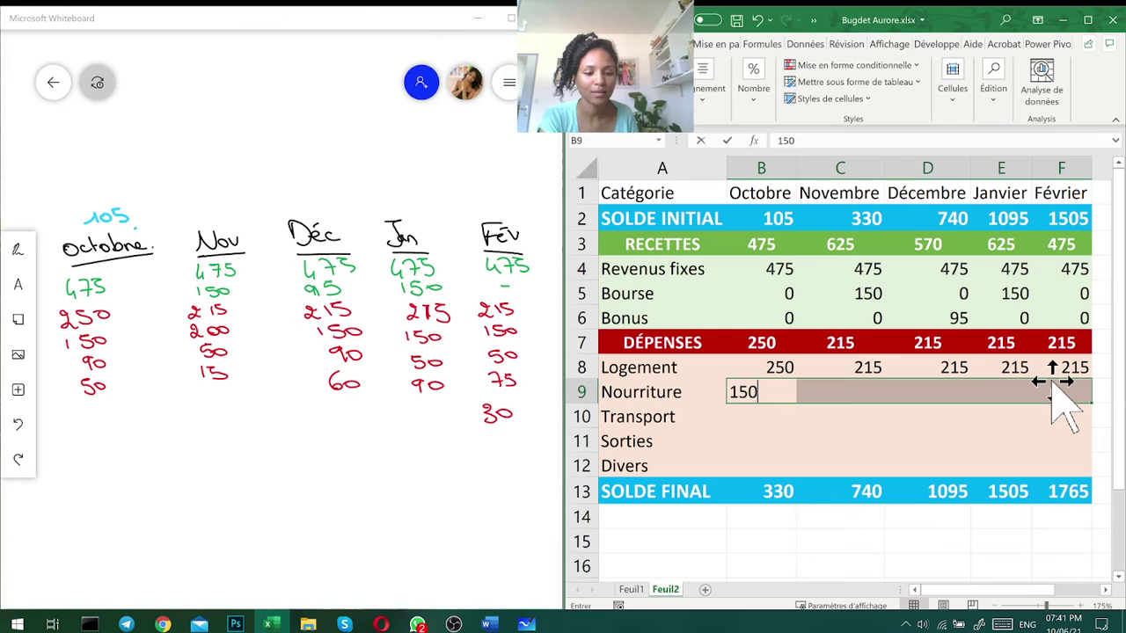
pyautogui.press('Left')
pyautogui.moveTo(867, 400); pyautogui.dragTo(1047, 393)
pyautogui.write('2')
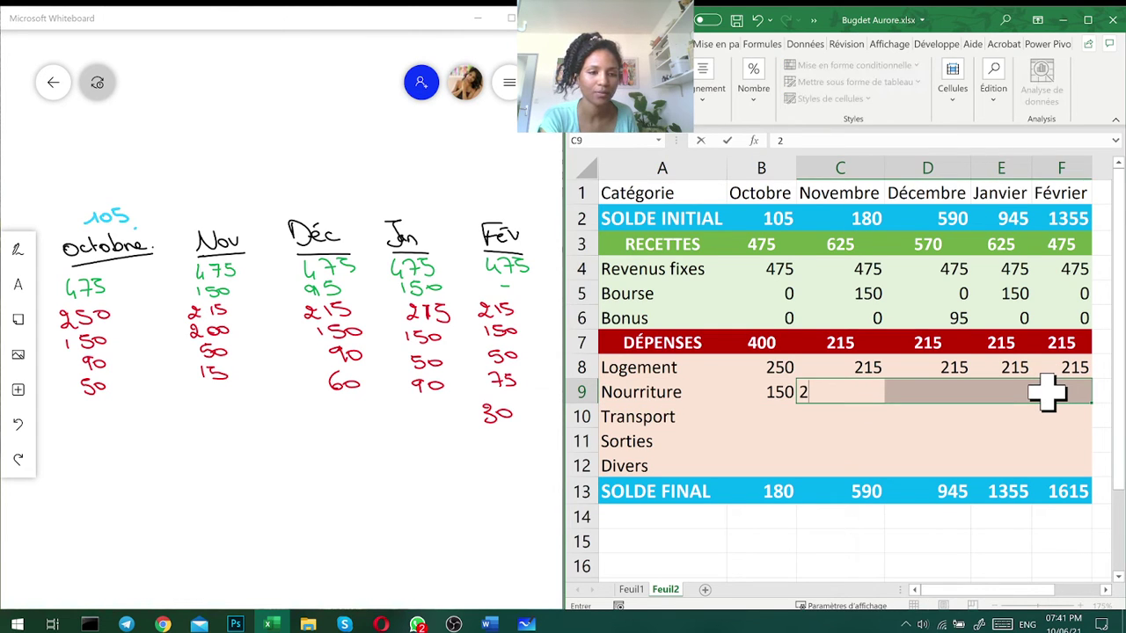
pyautogui.write('00')
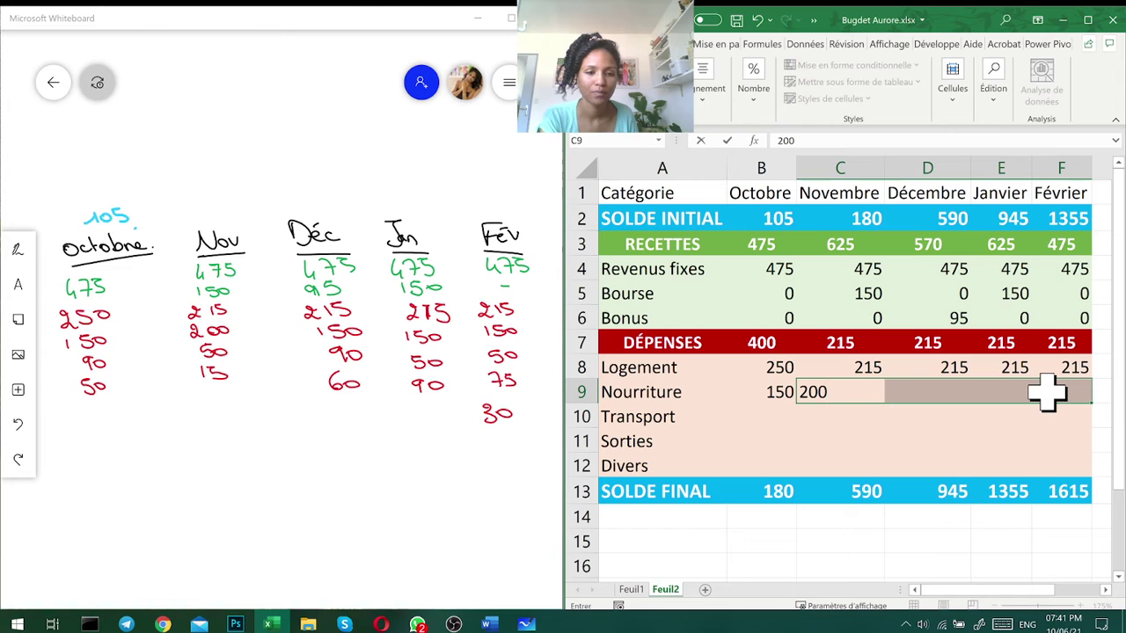
pyautogui.press('Return')
pyautogui.write('150')
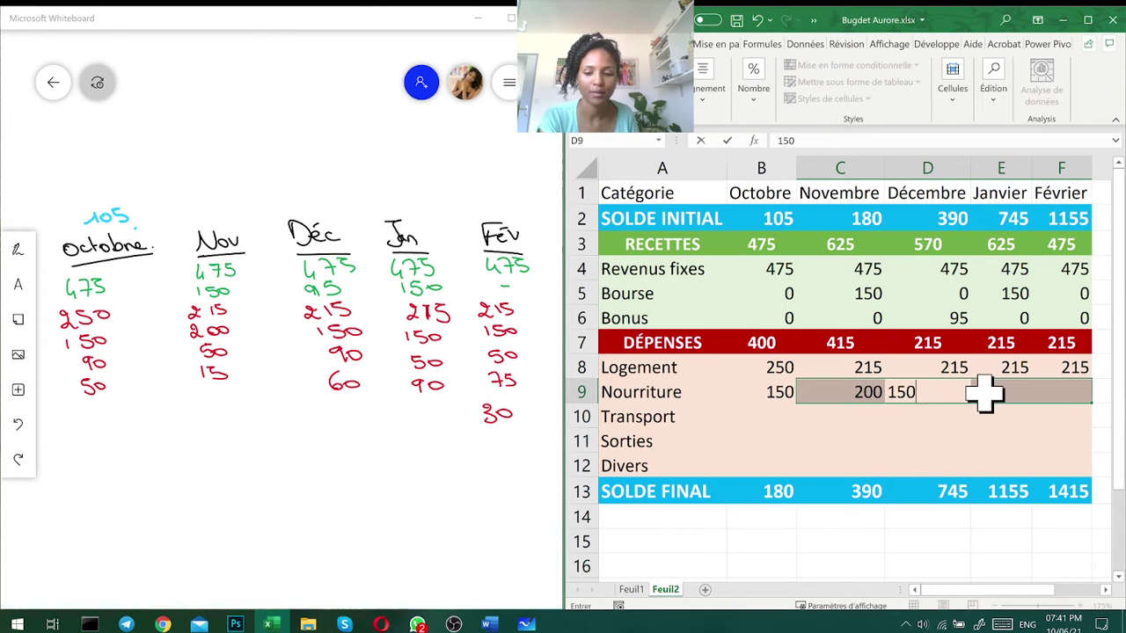
pyautogui.press('Return')
pyautogui.write('150')
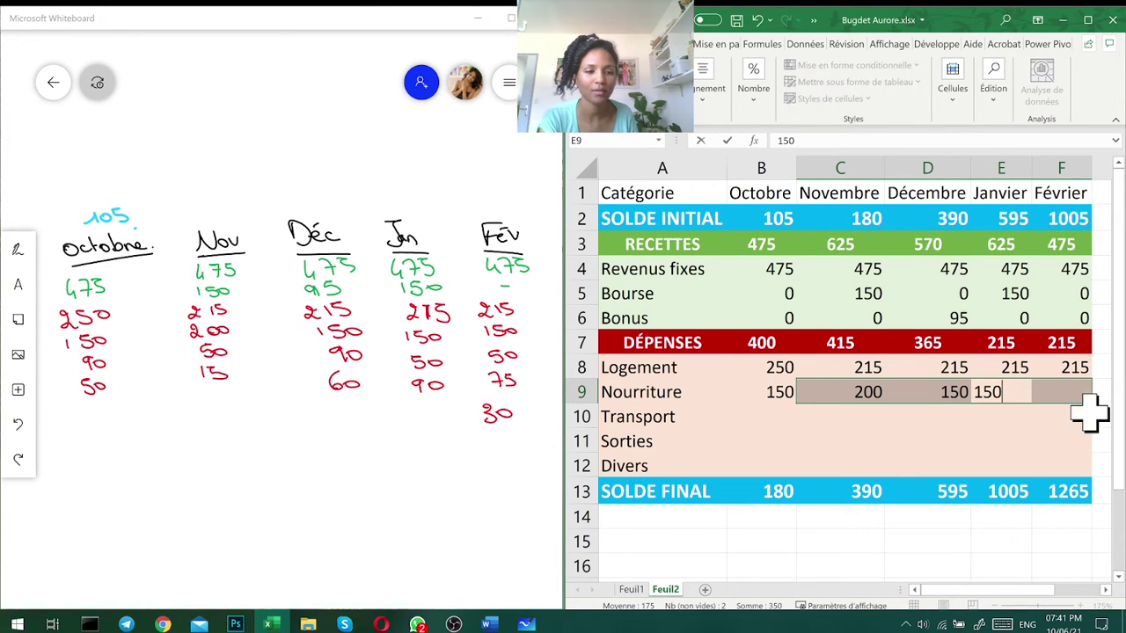
pyautogui.press('Return')
pyautogui.write('150')
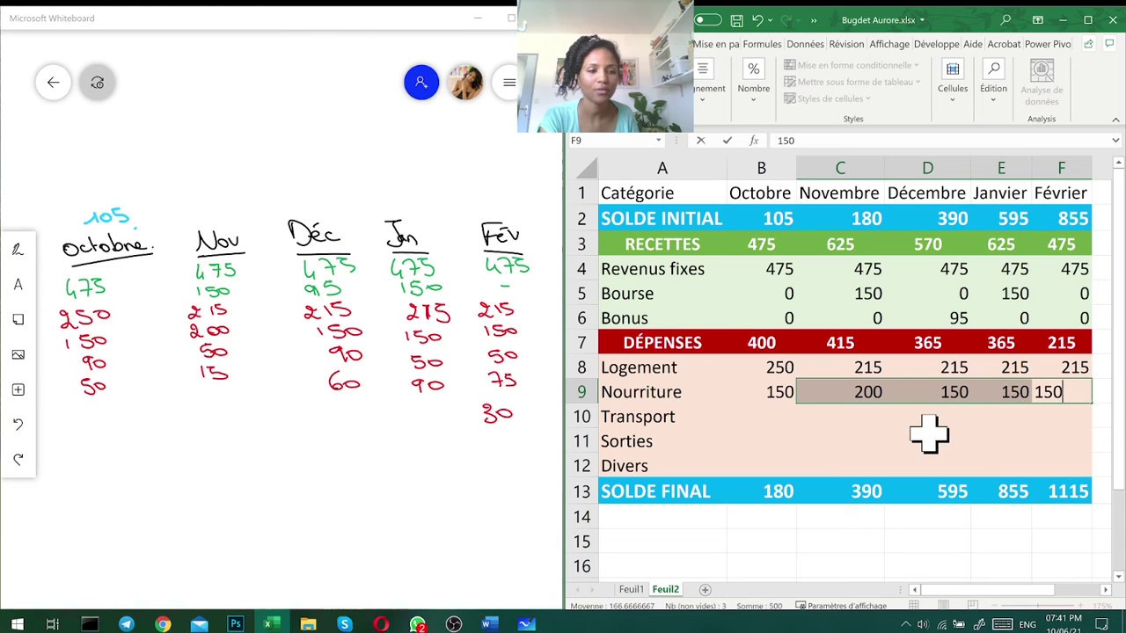
pyautogui.click(930, 433)
# Fill the Transport row from October to February (B10:F10) with 50 in a single entry
pyautogui.click(744, 417)
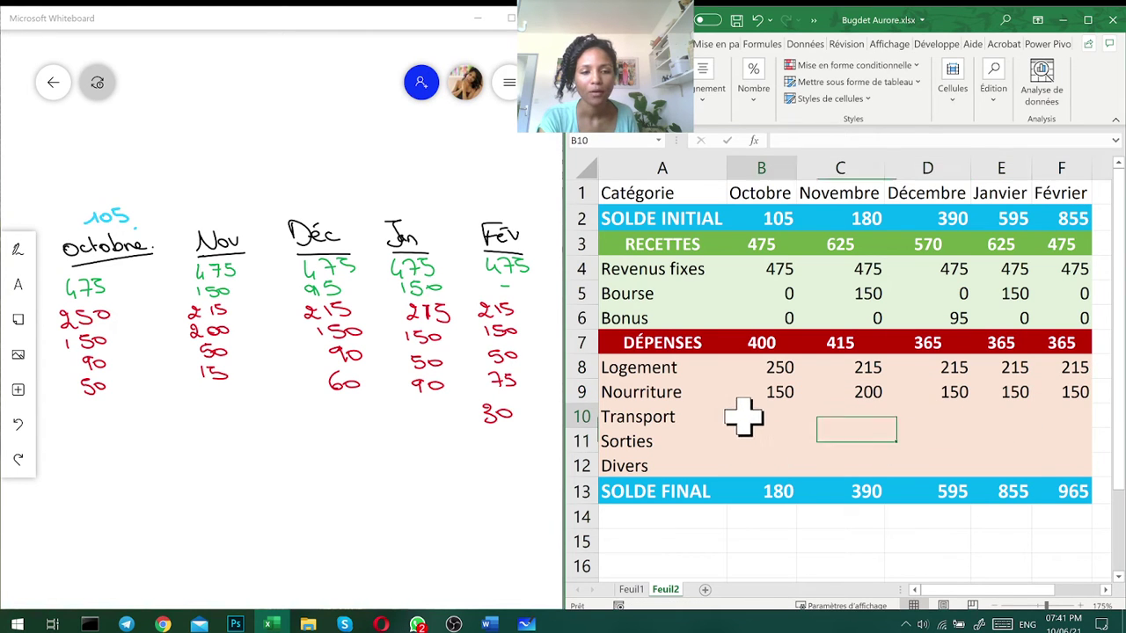
pyautogui.moveTo(744, 418); pyautogui.dragTo(1086, 418)
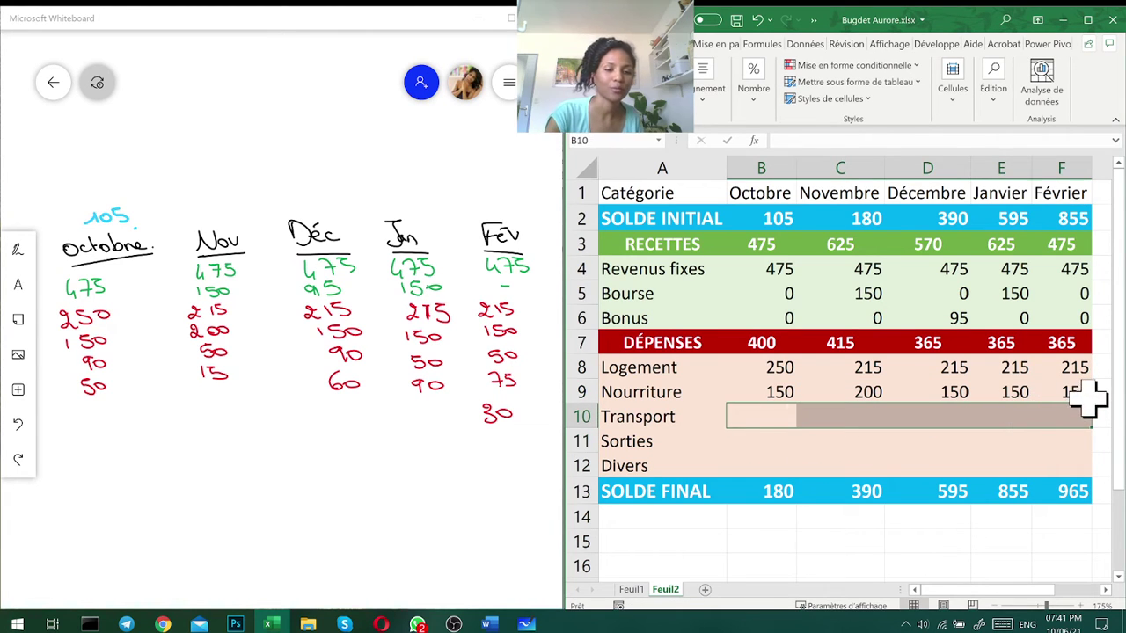
pyautogui.write('50')
pyautogui.hotkey('ctrl', 'Return')
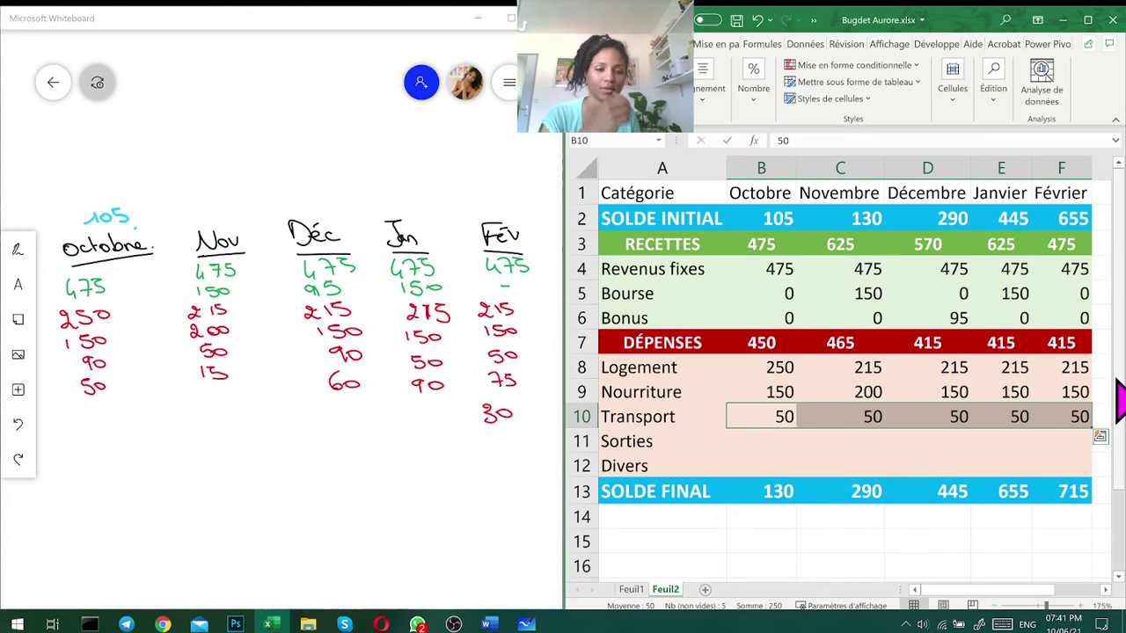
# Place the workbook beside the Word exercise statement and enter 90 as the Sorties expense for October and December
pyautogui.click(758, 440)
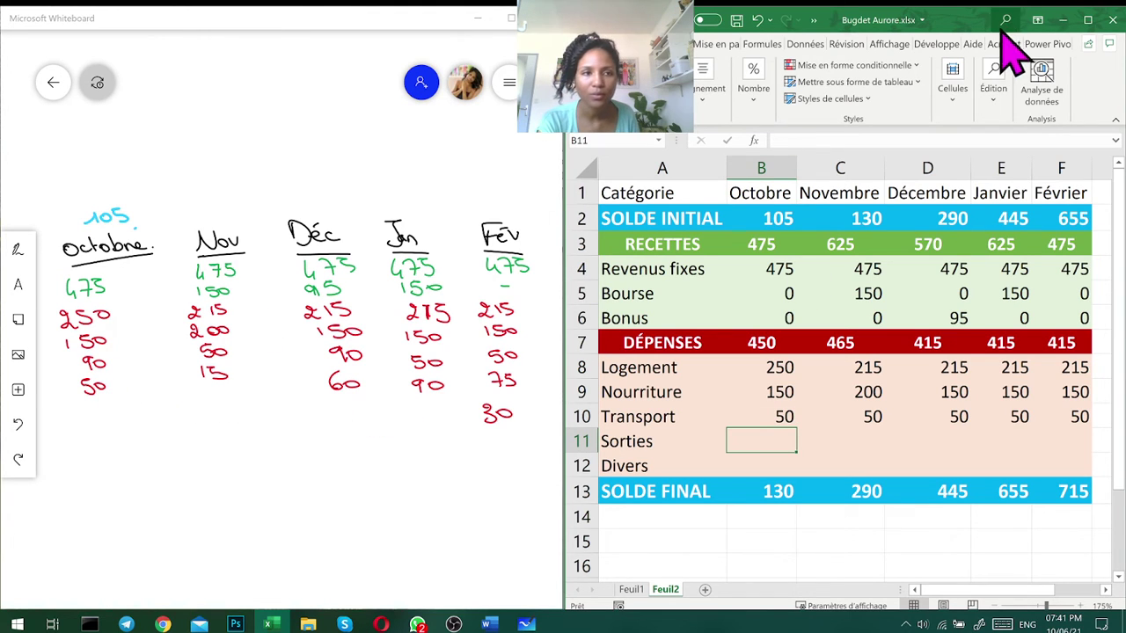
pyautogui.moveTo(972, 27); pyautogui.dragTo(8, 167)
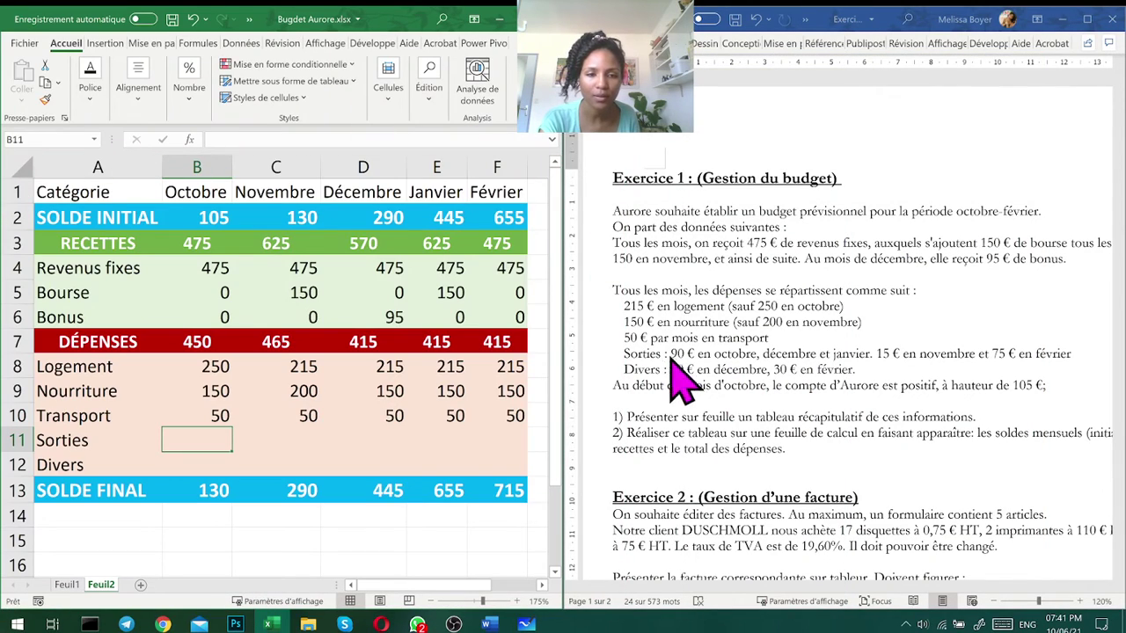
pyautogui.click(264, 434)
pyautogui.click(214, 431)
pyautogui.write('90')
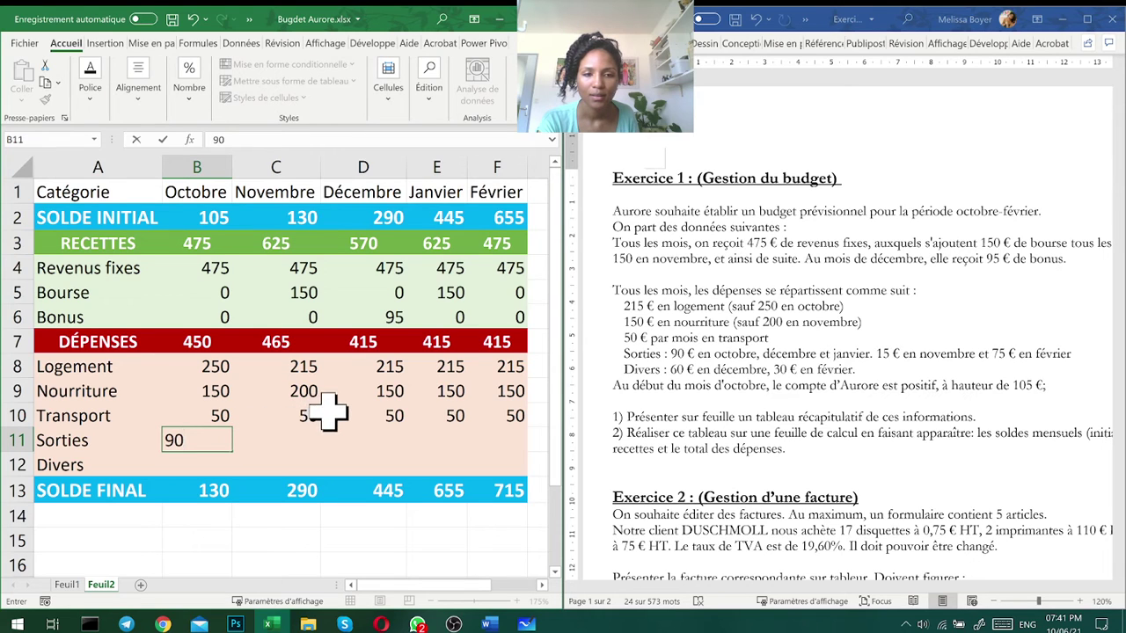
pyautogui.click(359, 435)
pyautogui.write('90')
pyautogui.click(452, 431)
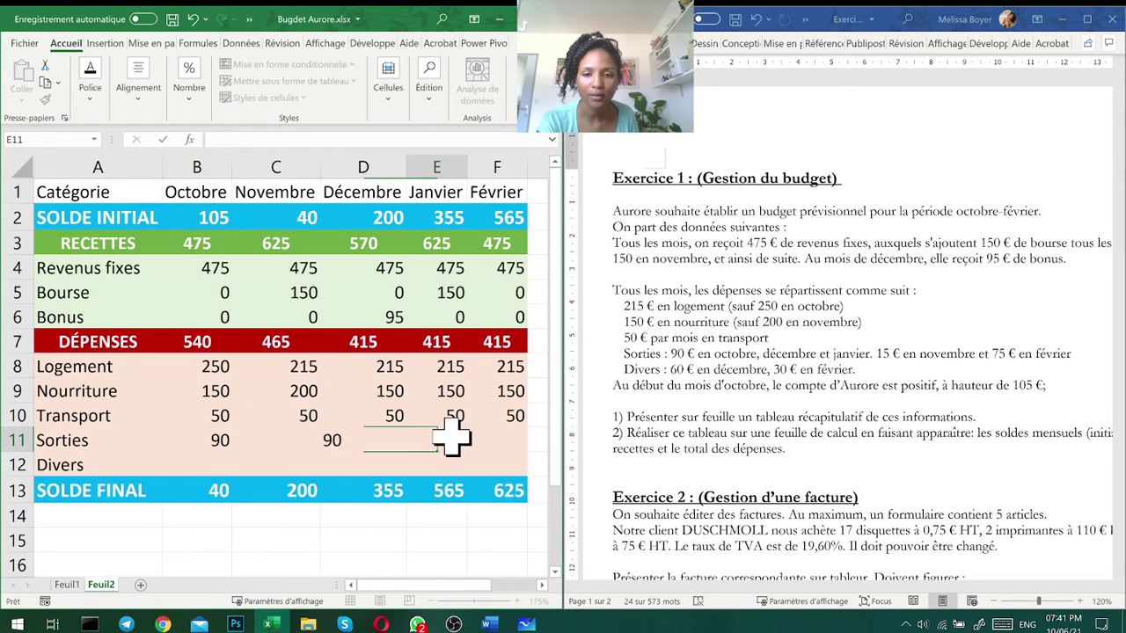
pyautogui.write('09==90')
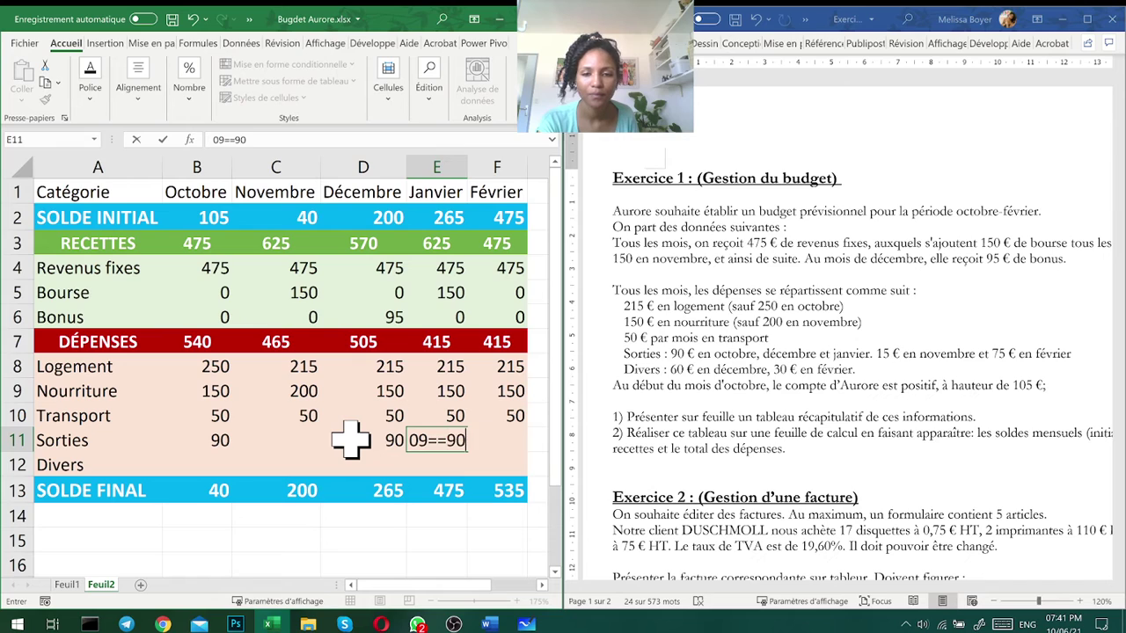
pyautogui.write('===========')
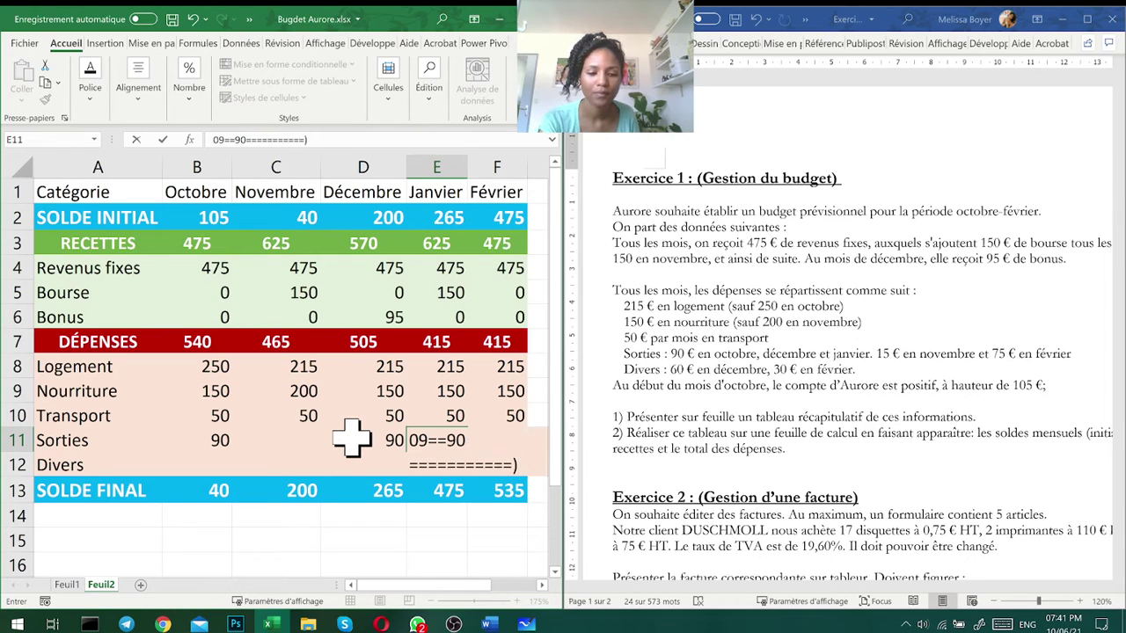
pyautogui.press('BackSpace')
pyautogui.press('BackSpace')
pyautogui.press('BackSpace')
pyautogui.press('BackSpace')
pyautogui.press('BackSpace')
pyautogui.press('BackSpace')
pyautogui.press('BackSpace')
pyautogui.press('BackSpace')
pyautogui.press('BackSpace')
pyautogui.press('BackSpace')
pyautogui.press('BackSpace')
pyautogui.press('BackSpace')
pyautogui.press('BackSpace')
pyautogui.press('BackSpace')
pyautogui.press('BackSpace')
pyautogui.press('BackSpace')
pyautogui.press('BackSpace')
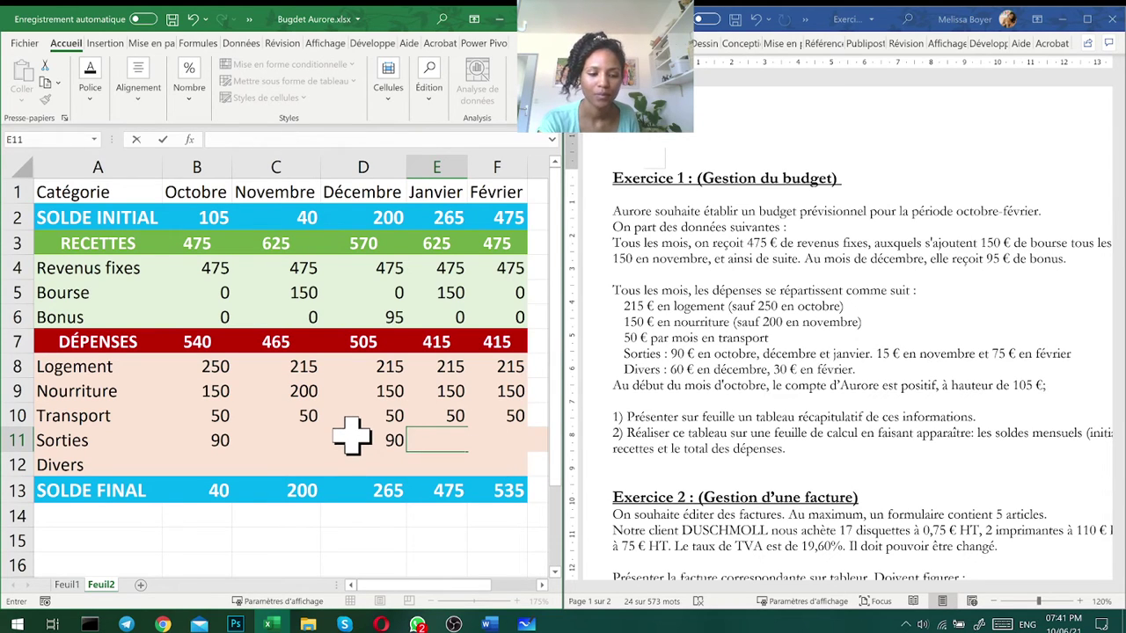
# Enter 90 as January's Sorties expense in E11 and select November's Sorties cell
pyautogui.write('90')
pyautogui.click(378, 435)
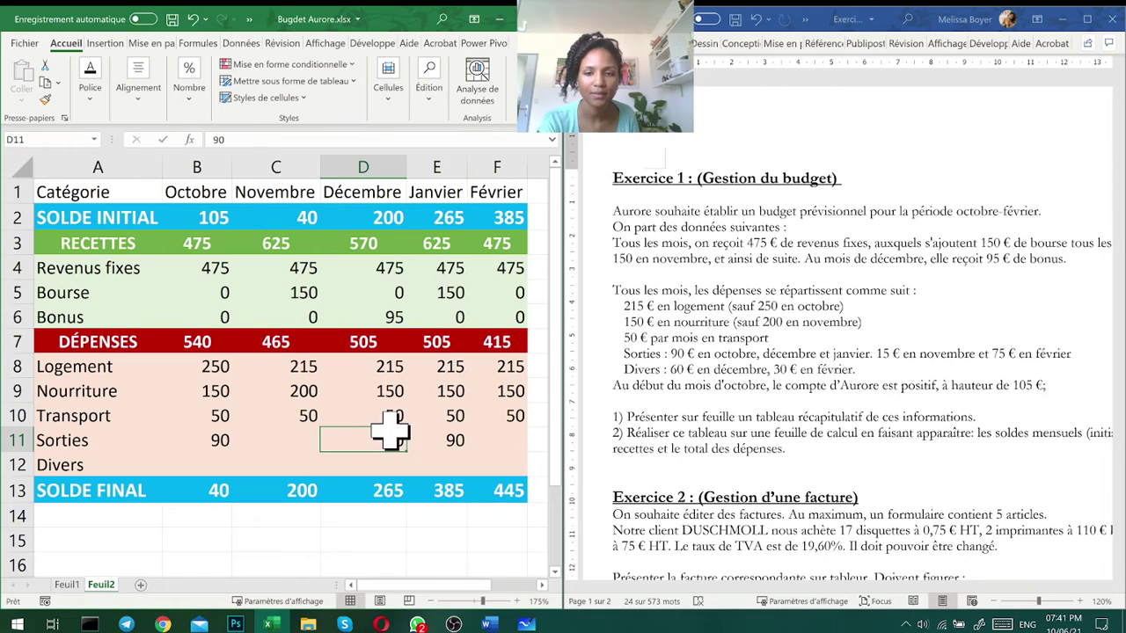
pyautogui.click(288, 439)
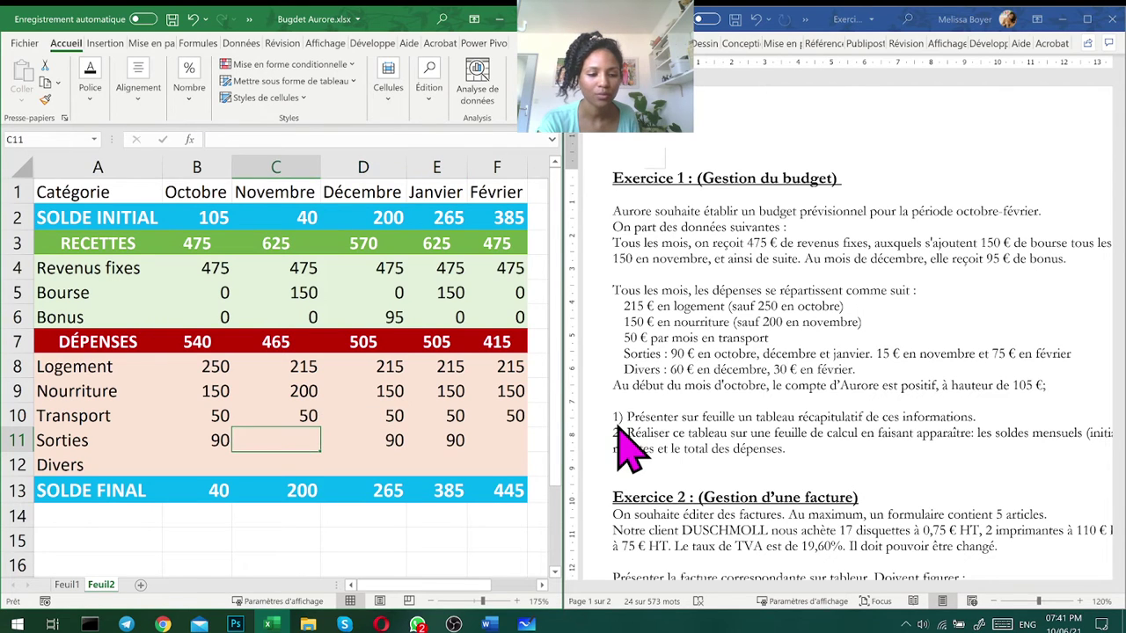
# Enter the remaining Sorties expenses: 15 for November and 75 for February
pyautogui.write('15')
pyautogui.click(496, 440)
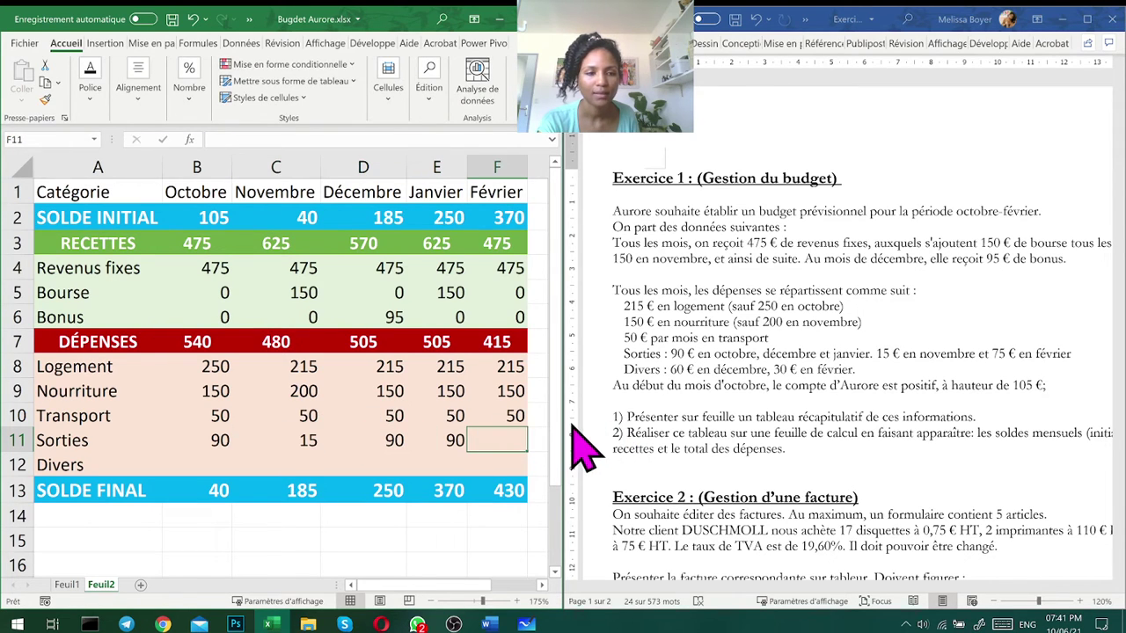
pyautogui.write('75')
# Enter the Divers expenses in row 12: 60 for December and 30 for February
pyautogui.click(449, 463)
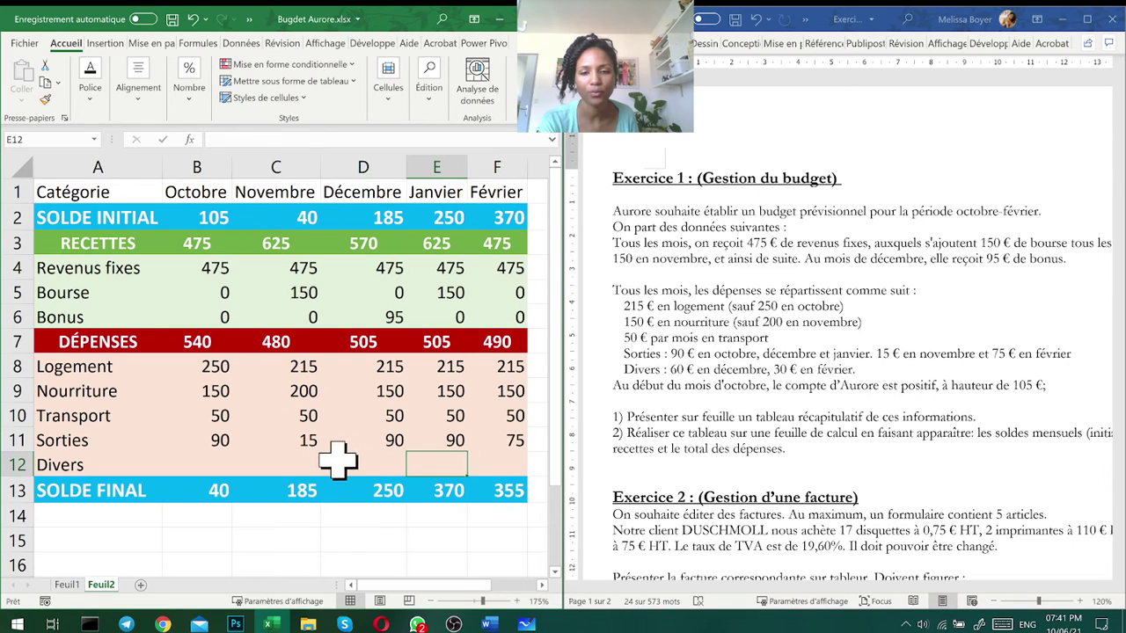
pyautogui.click(277, 461)
pyautogui.click(361, 460)
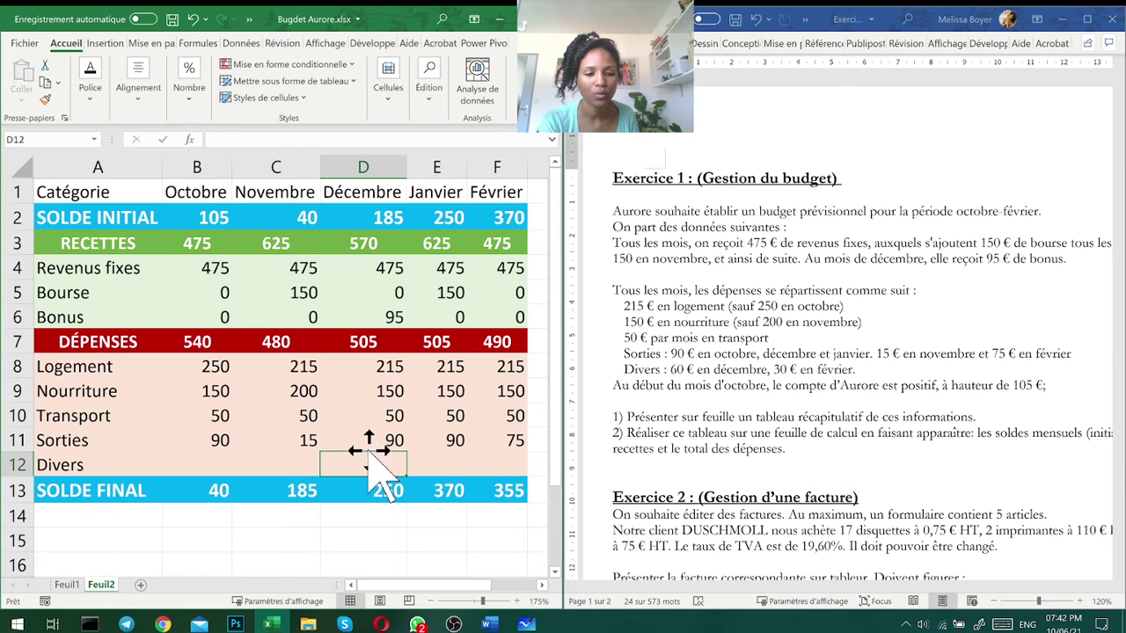
pyautogui.write('60')
pyautogui.click(510, 463)
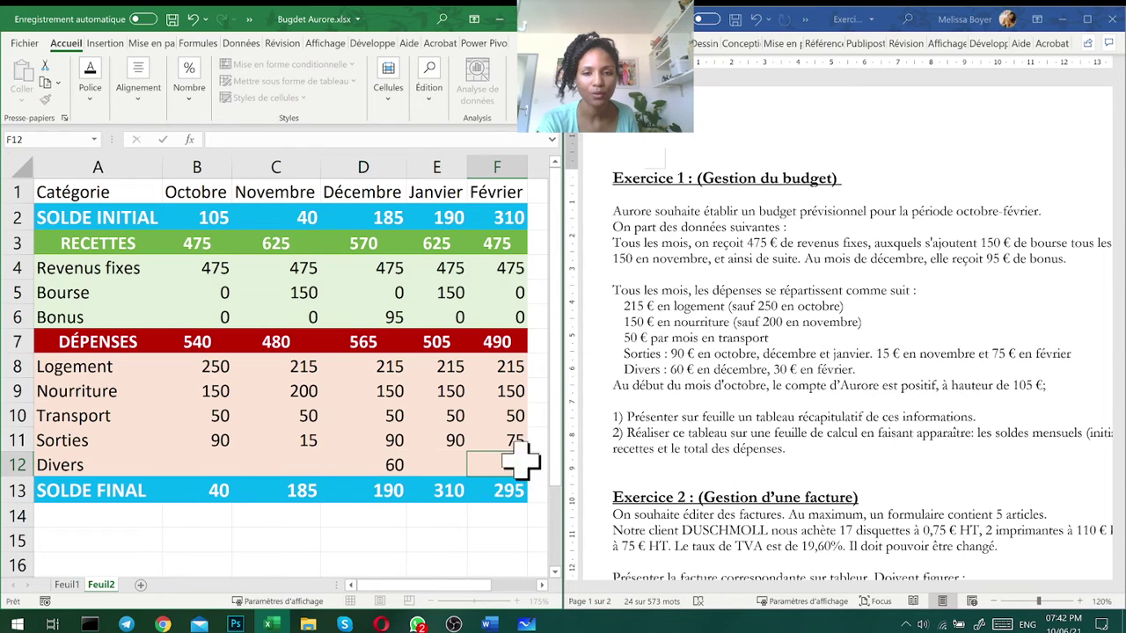
pyautogui.write('30')
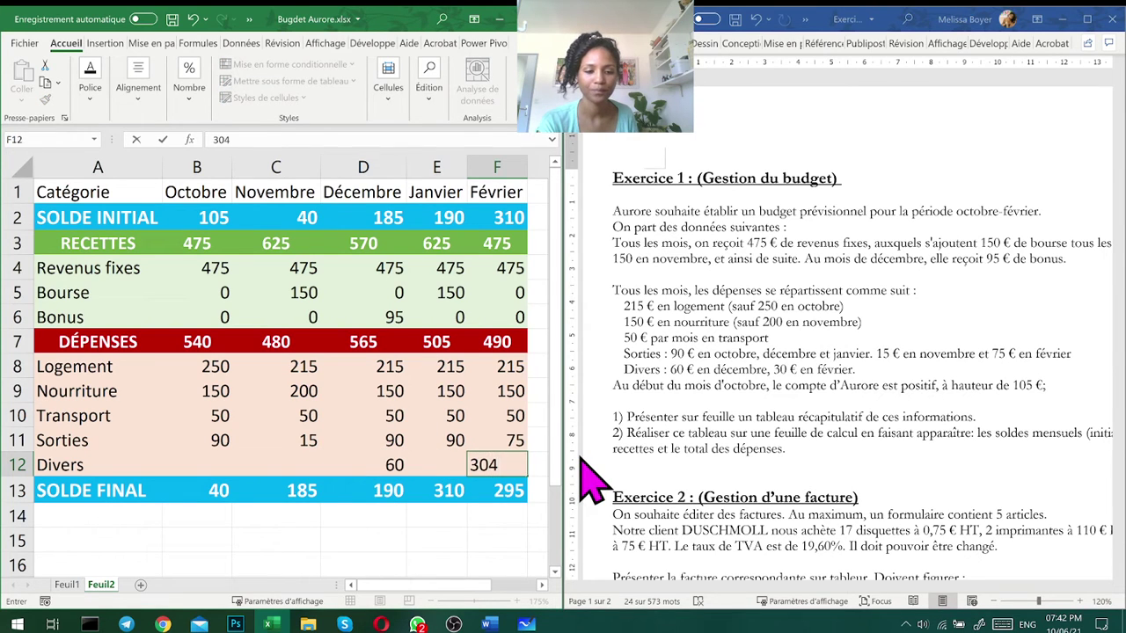
pyautogui.write('4')
pyautogui.press('BackSpace')
pyautogui.press('Return')
pyautogui.click(447, 522)
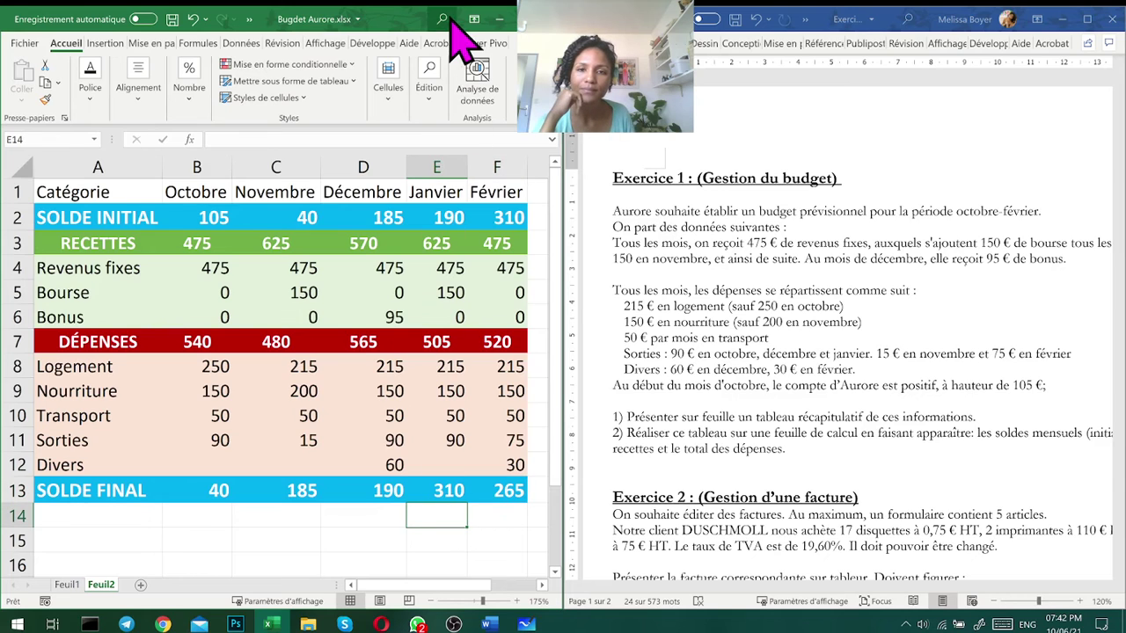
# Open a second window of the workbook, place it beside the first and show Feuil1 in it
pyautogui.click(332, 44)
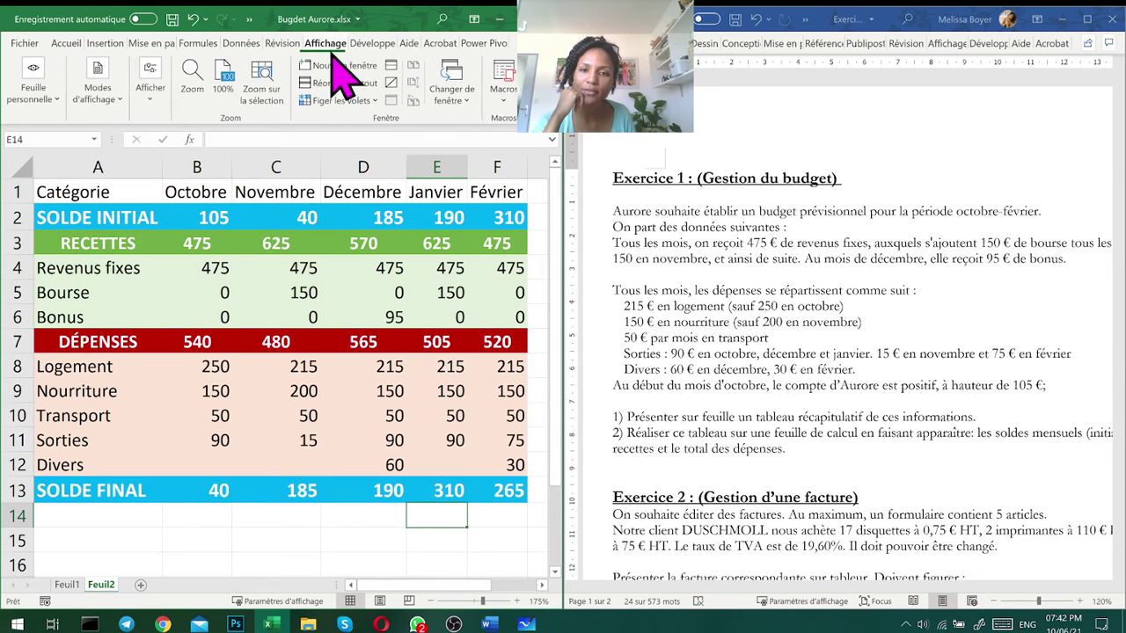
pyautogui.click(345, 65)
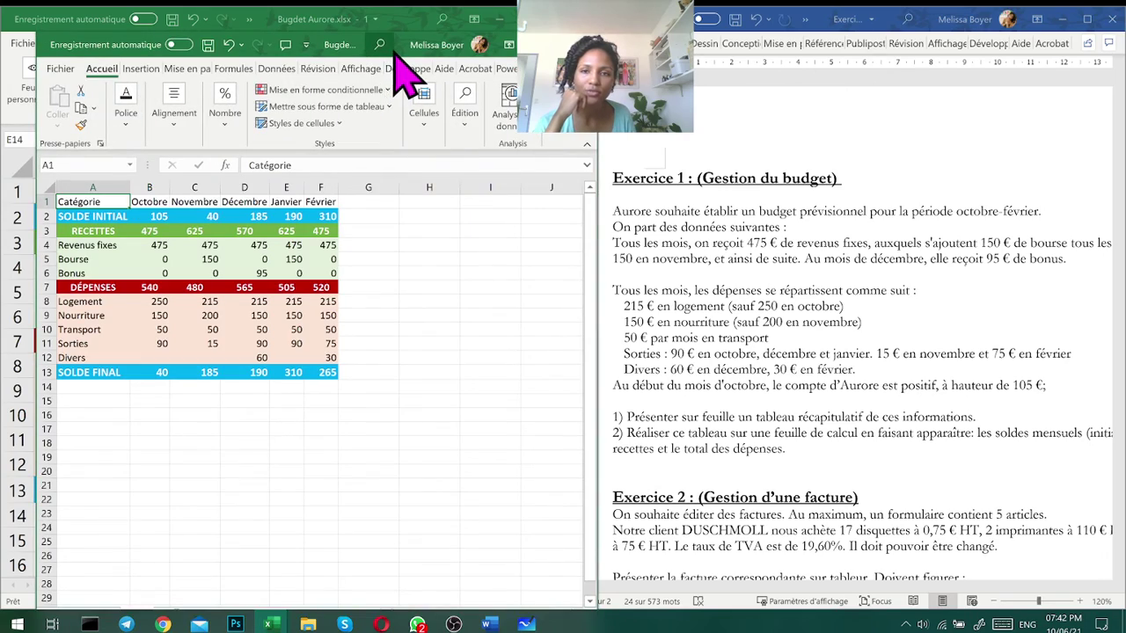
pyautogui.moveTo(394, 51); pyautogui.dragTo(942, 38)
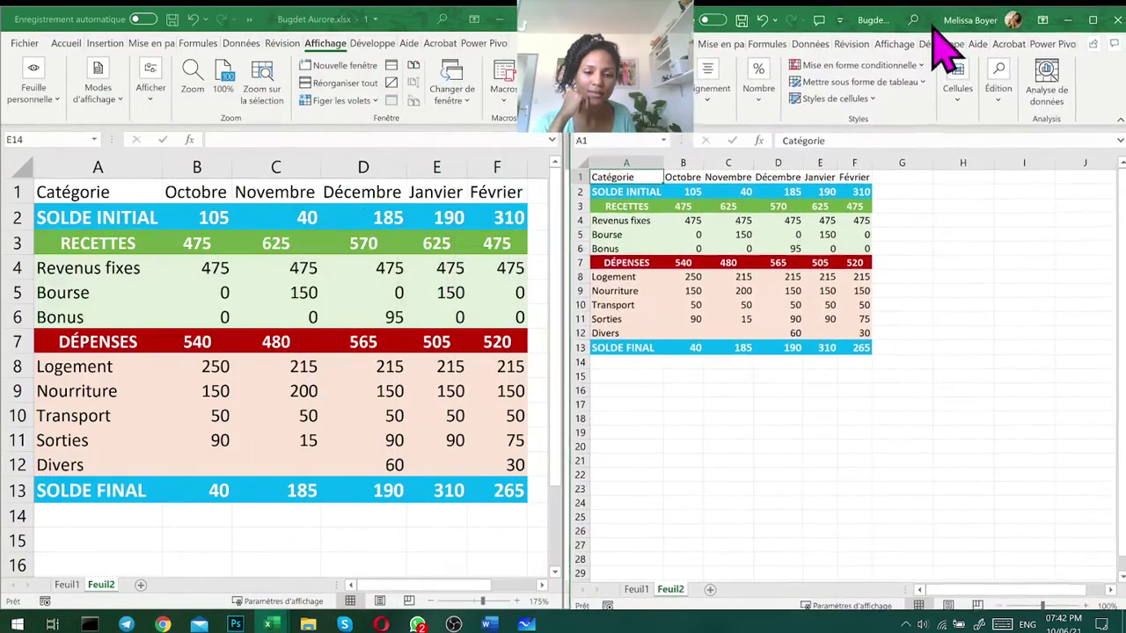
pyautogui.click(635, 591)
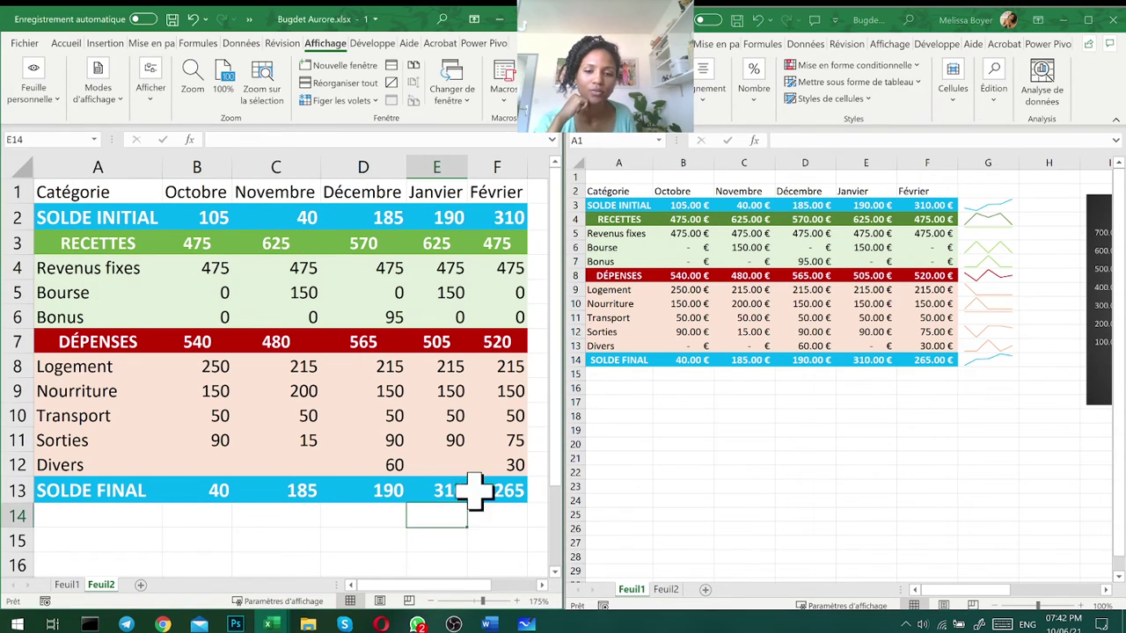
# Format the budget amounts in B2:F13 with the euro accounting format € Français (France)
pyautogui.moveTo(505, 495); pyautogui.dragTo(209, 218)
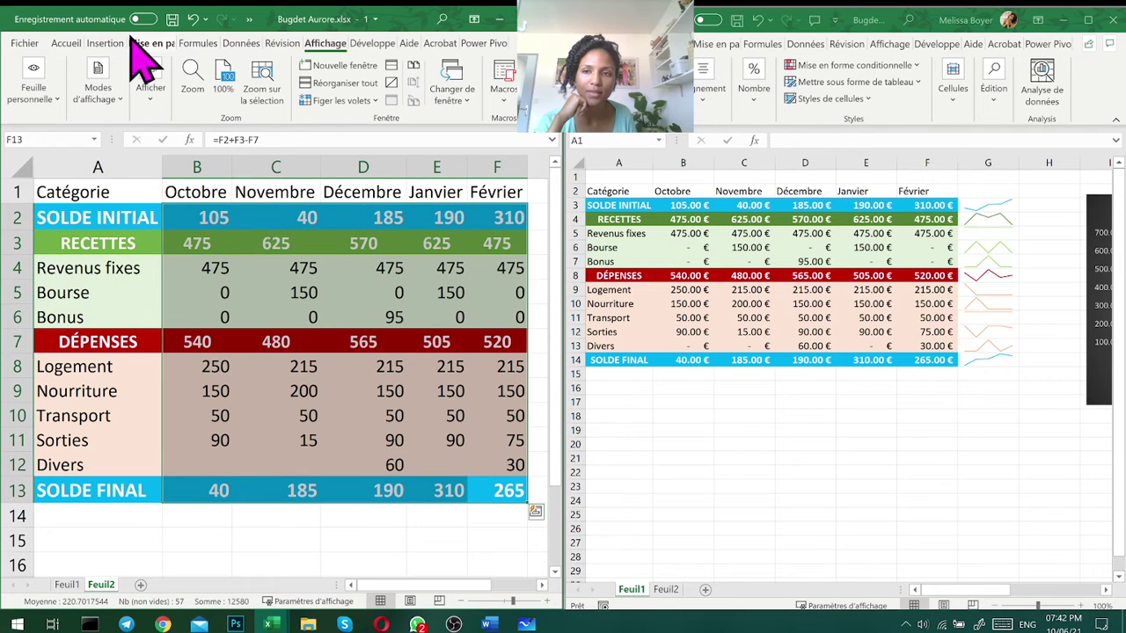
pyautogui.click(67, 43)
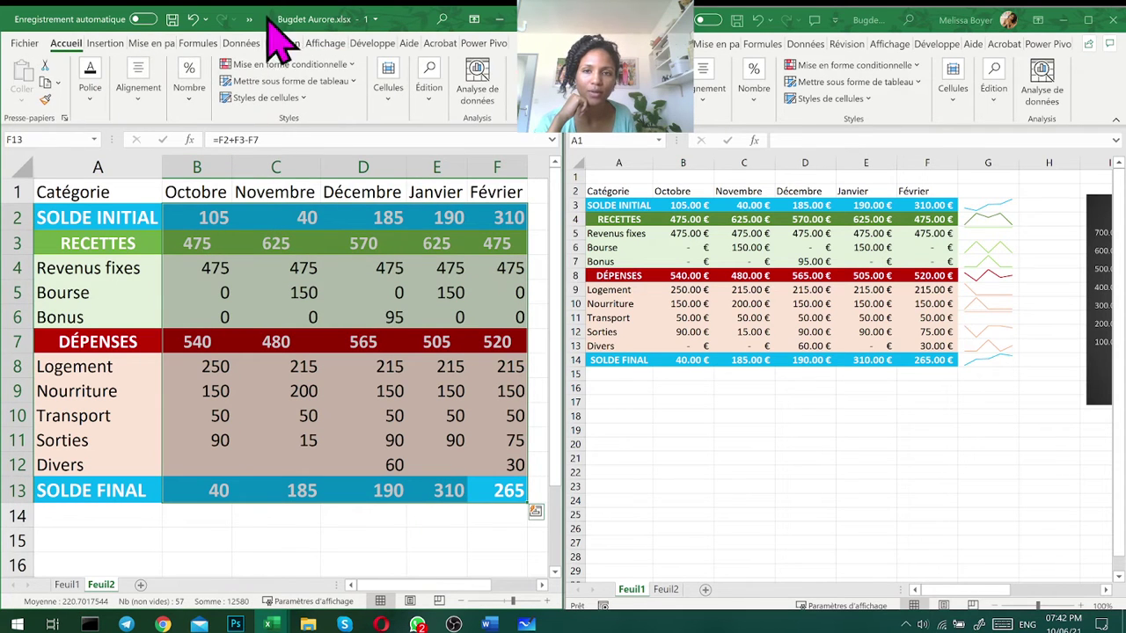
pyautogui.click(523, 20)
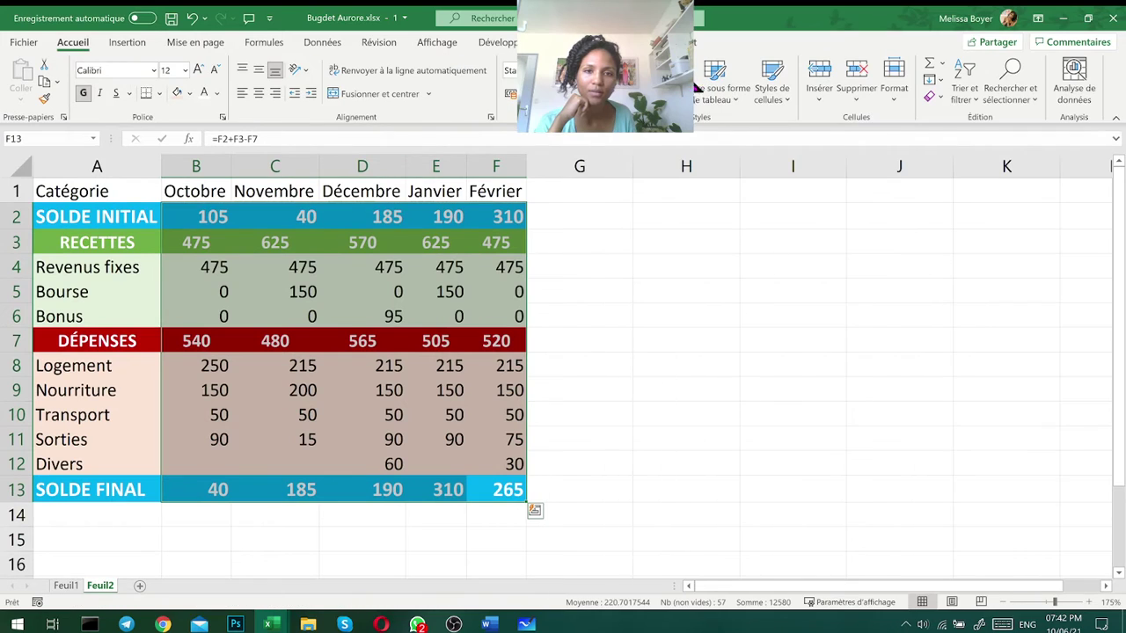
pyautogui.click(525, 94)
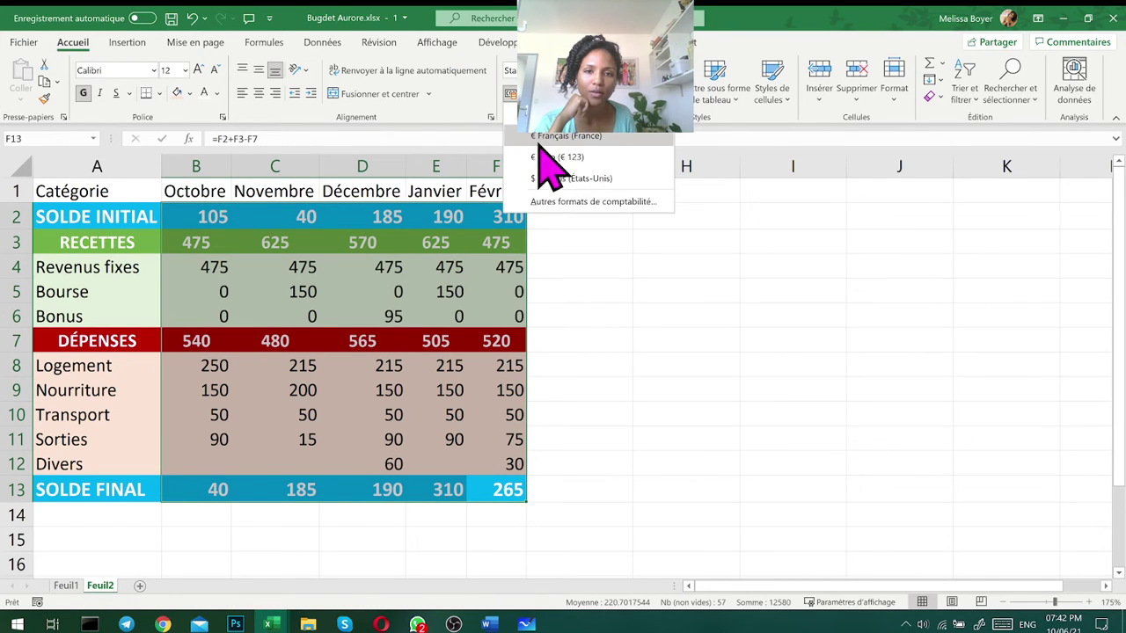
pyautogui.click(562, 138)
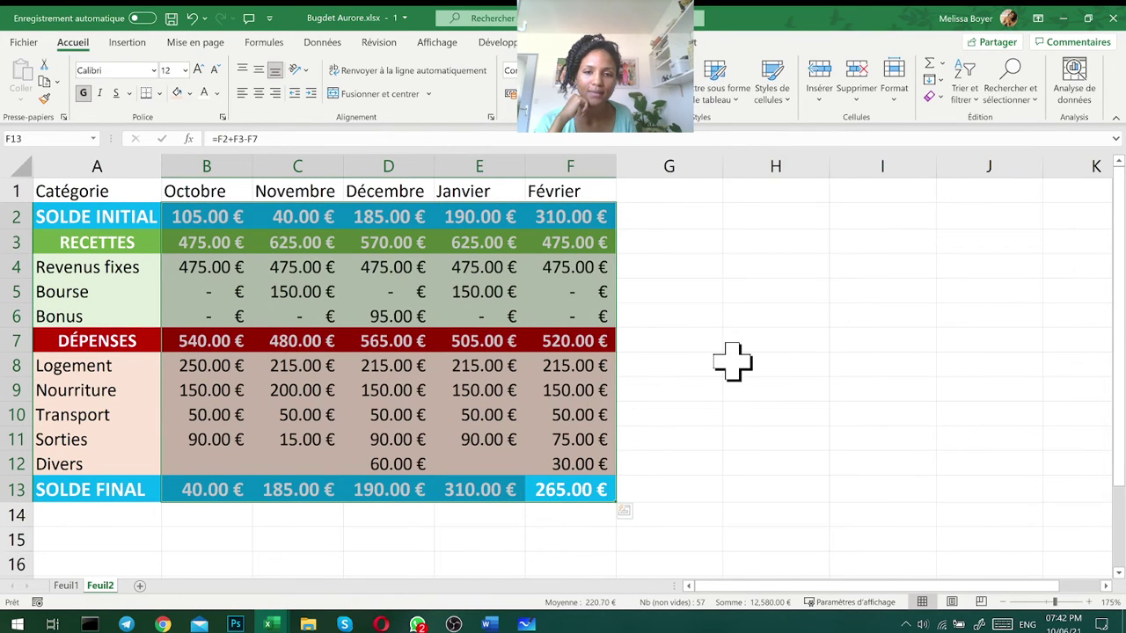
pyautogui.click(733, 361)
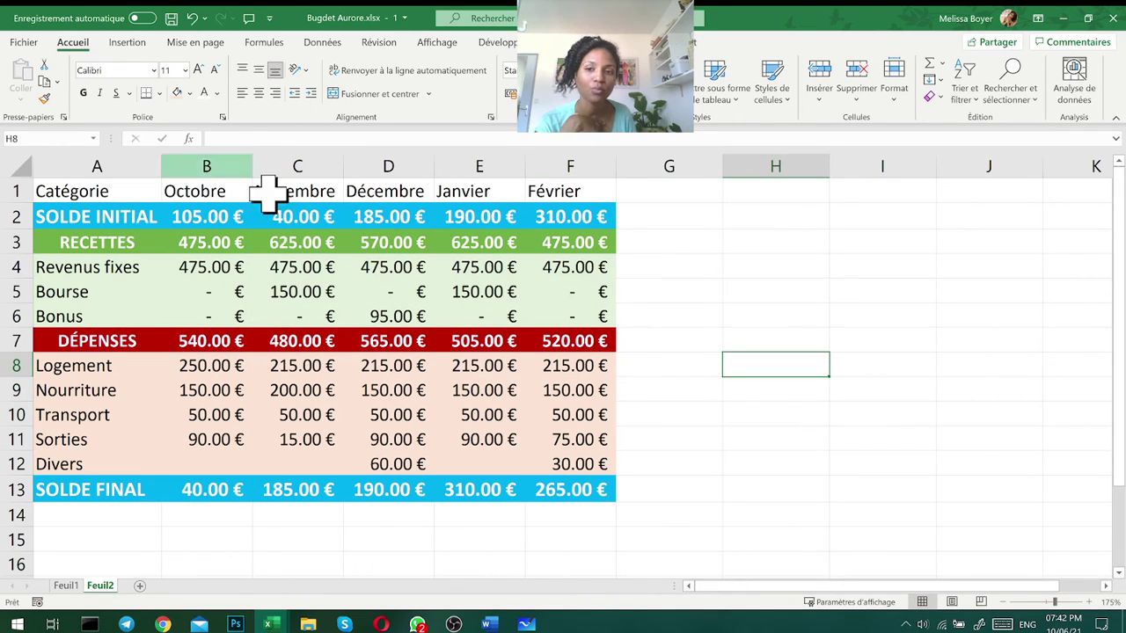
# Place the two workbook windows side by side and examine the sparkline next to SOLDE INITIAL in Feuil1
pyautogui.moveTo(842, 30); pyautogui.dragTo(12, 356)
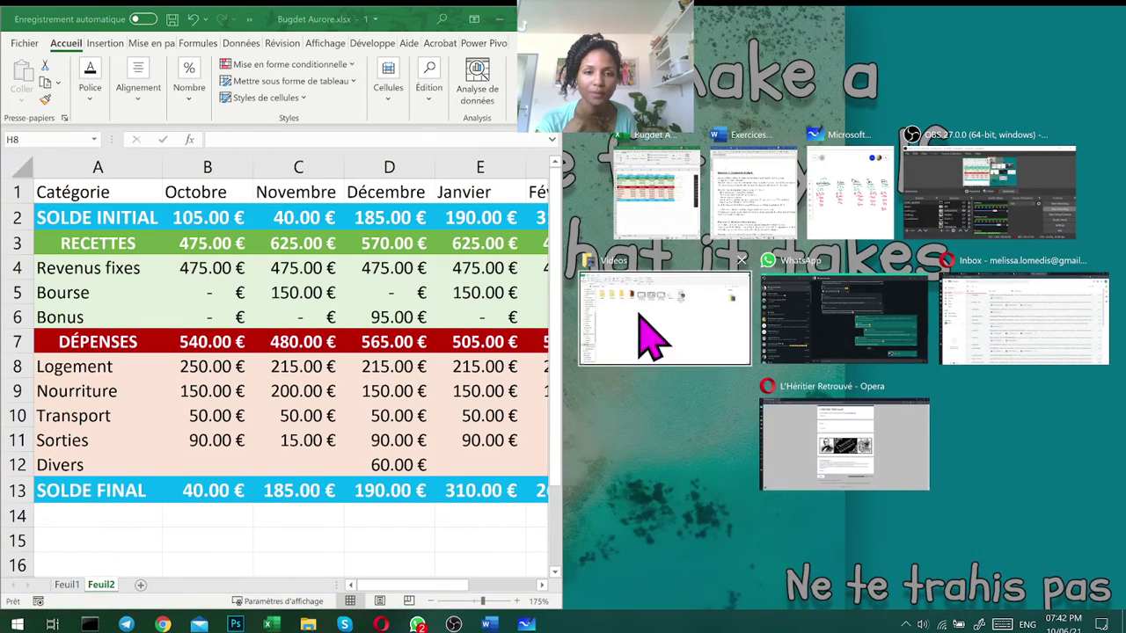
pyautogui.click(658, 231)
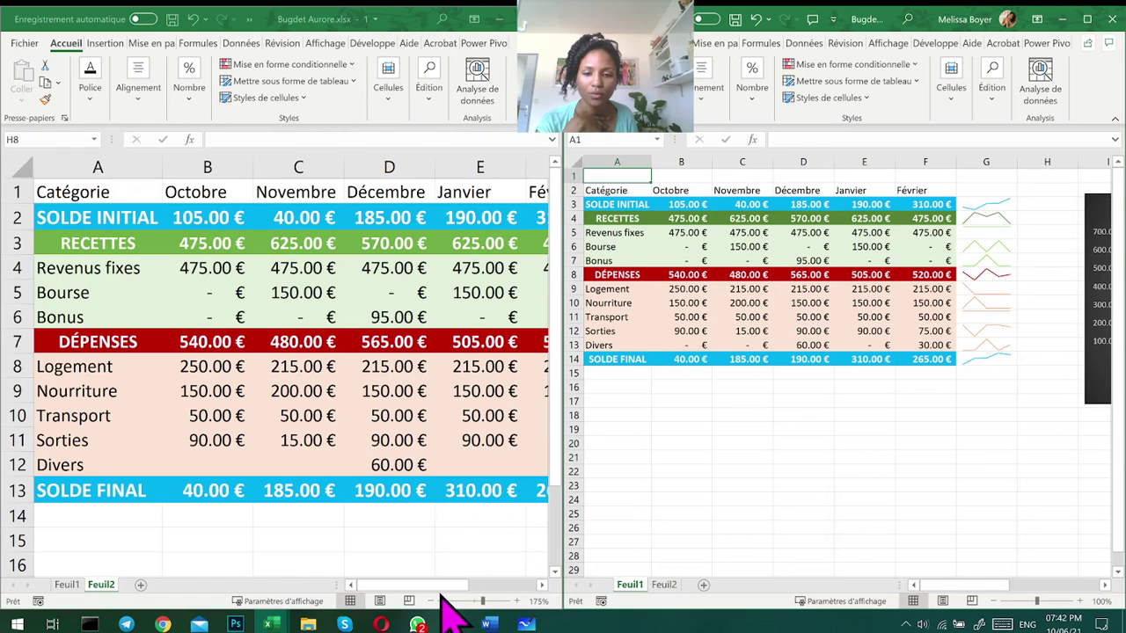
pyautogui.moveTo(444, 587); pyautogui.dragTo(350, 591)
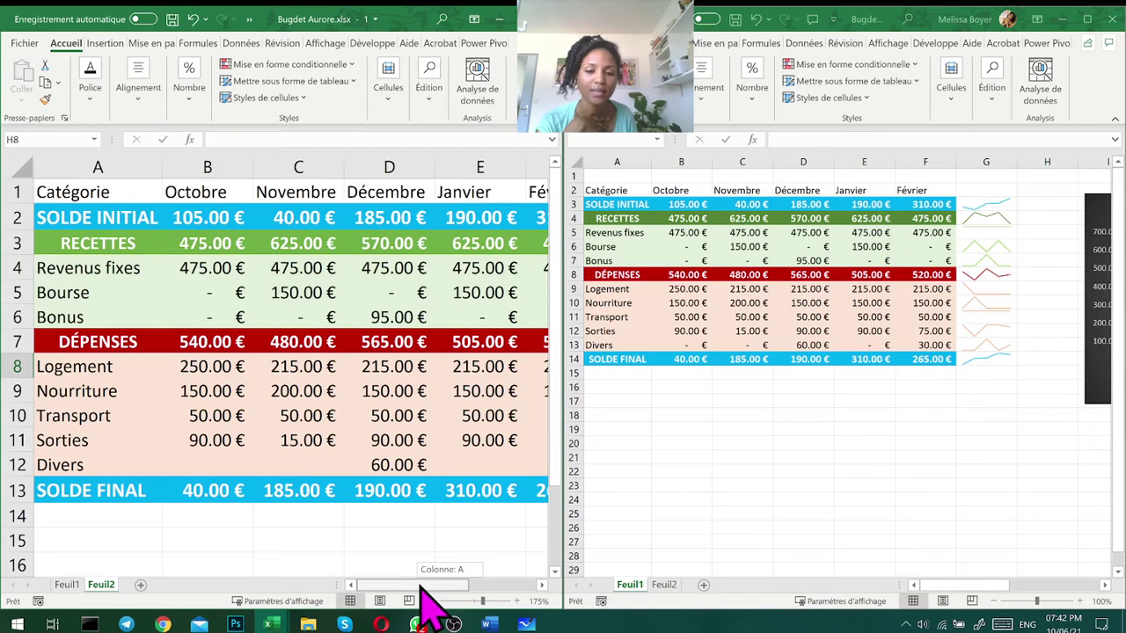
pyautogui.moveTo(421, 588); pyautogui.dragTo(515, 589)
pyautogui.click(979, 373)
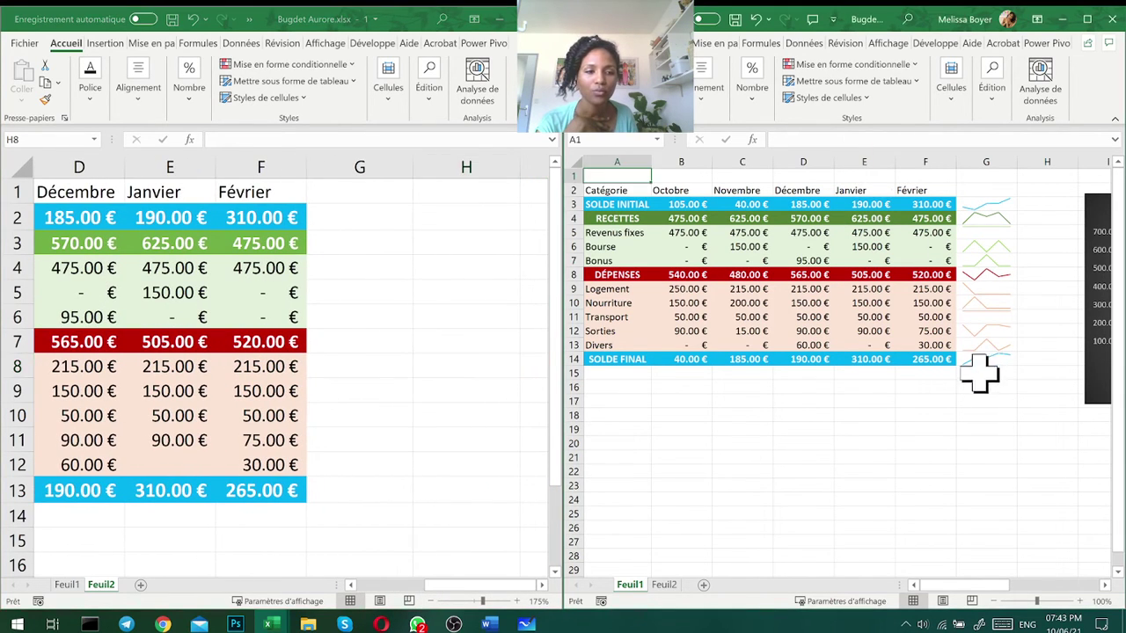
pyautogui.click(985, 206)
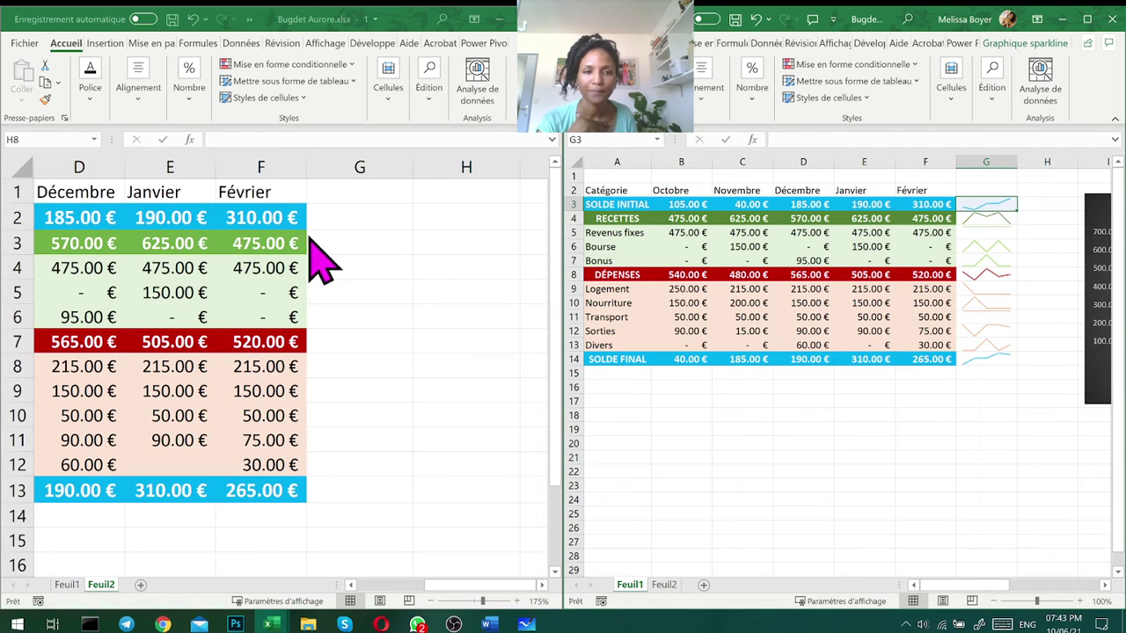
# Insert a line sparkline in G2 of Feuil2 from data range B2:F2 and fill it down to G13
pyautogui.click(347, 237)
pyautogui.click(365, 225)
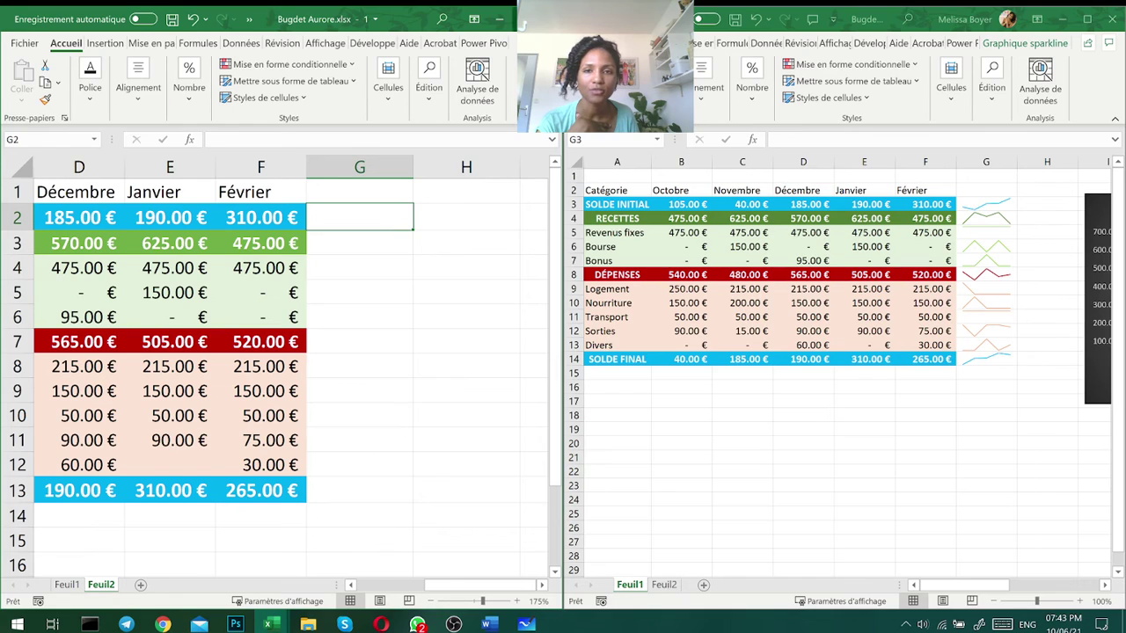
pyautogui.click(525, 18)
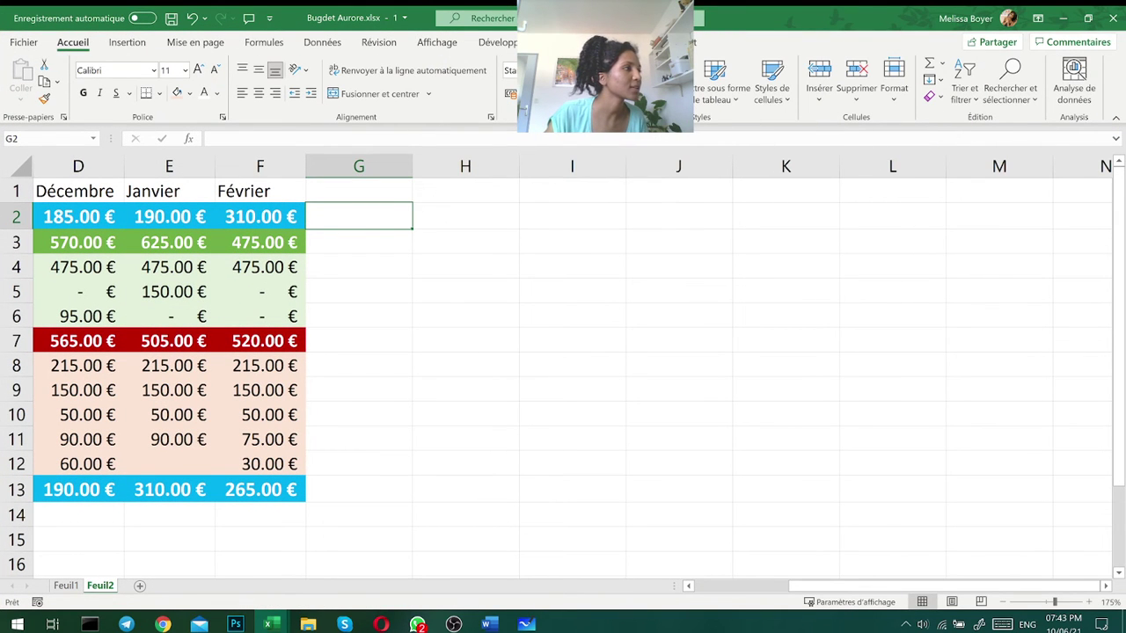
pyautogui.moveTo(521, 24); pyautogui.dragTo(550, 525)
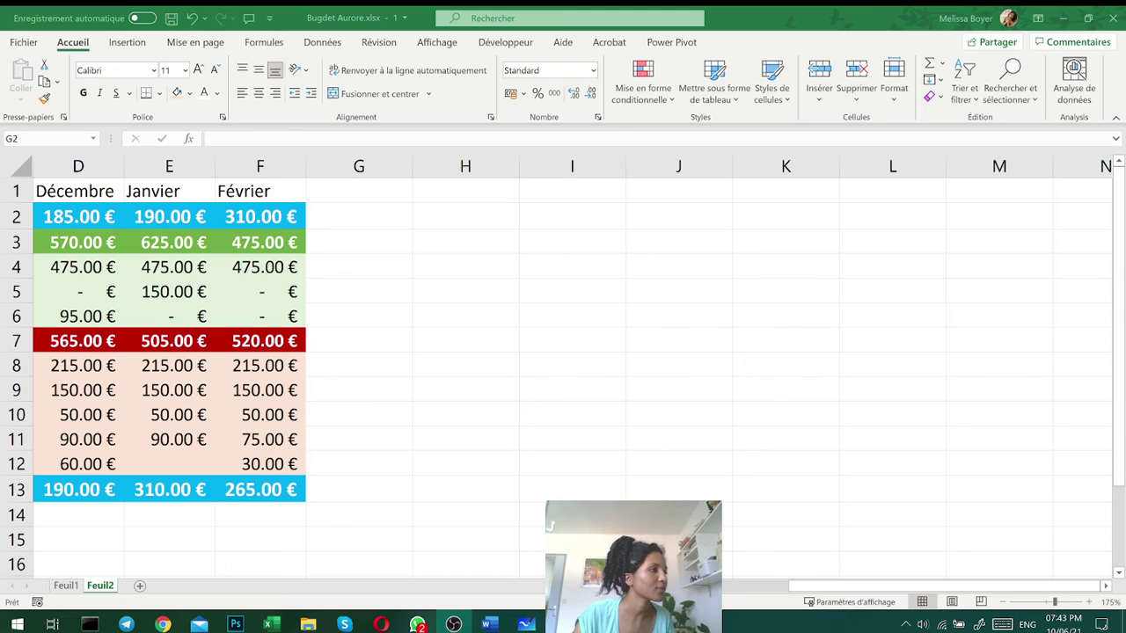
pyautogui.click(477, 278)
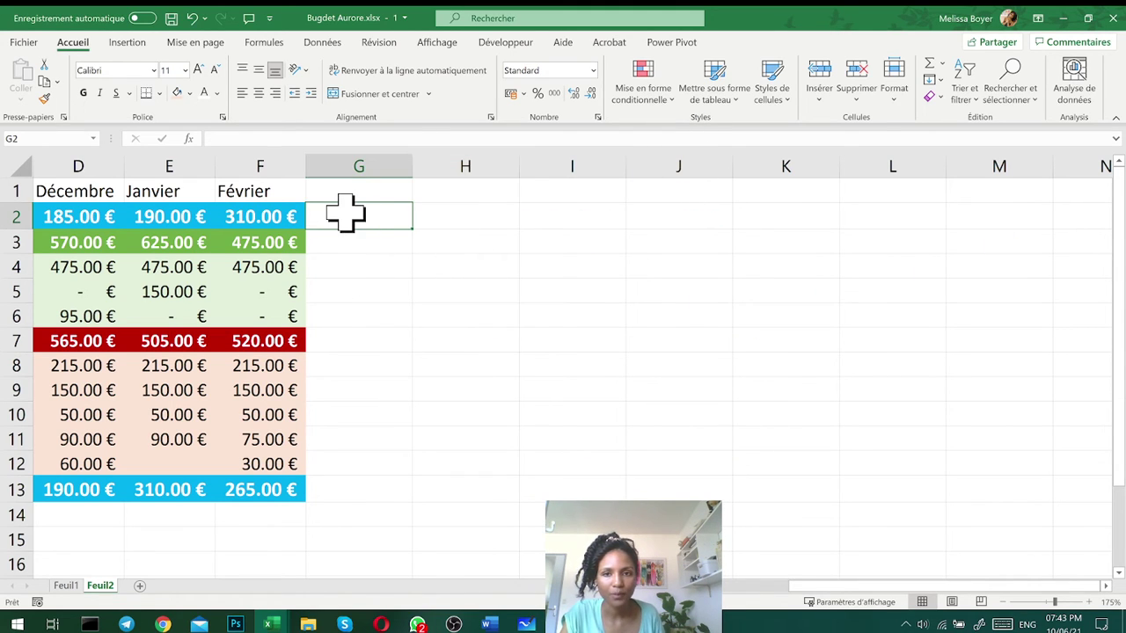
pyautogui.click(128, 44)
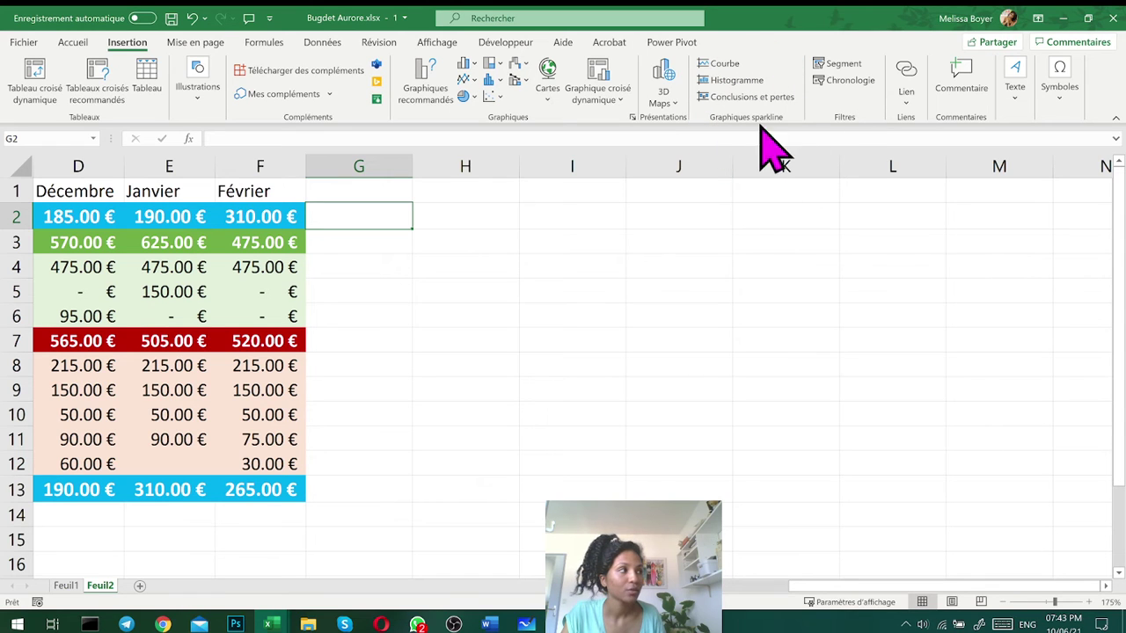
pyautogui.click(713, 69)
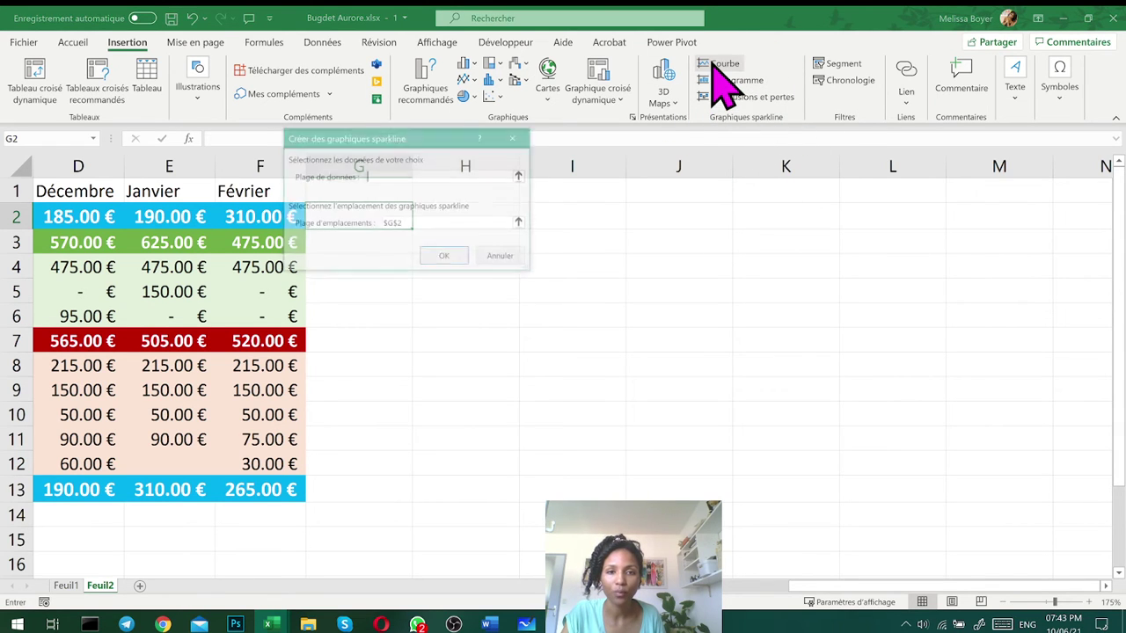
pyautogui.moveTo(858, 588); pyautogui.dragTo(738, 599)
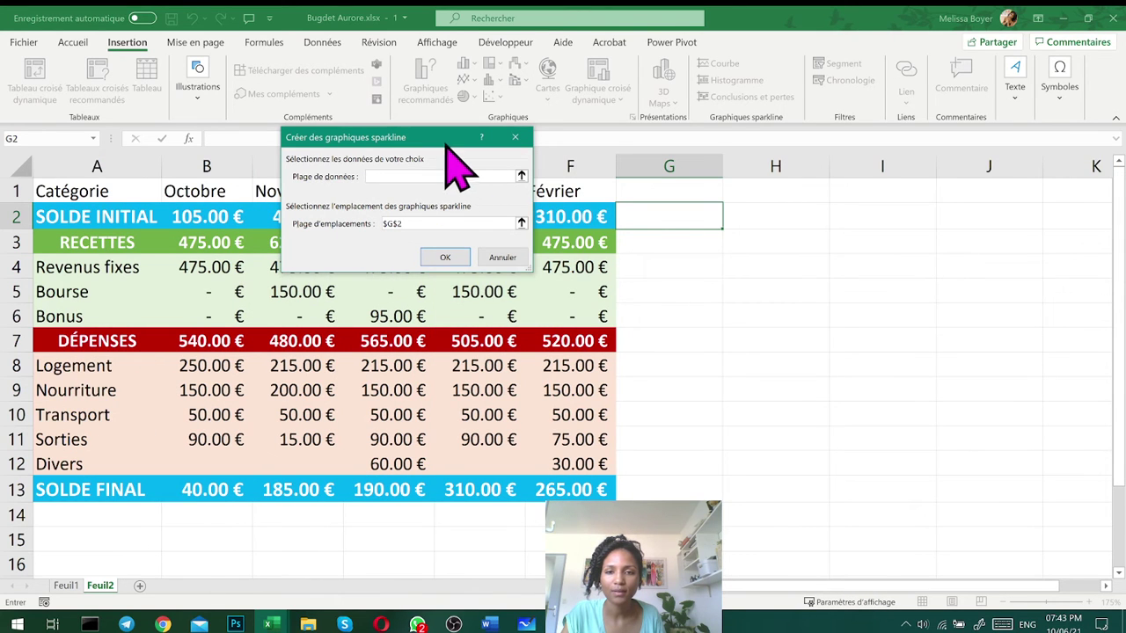
pyautogui.moveTo(447, 141); pyautogui.dragTo(515, 294)
pyautogui.moveTo(176, 216); pyautogui.dragTo(572, 219)
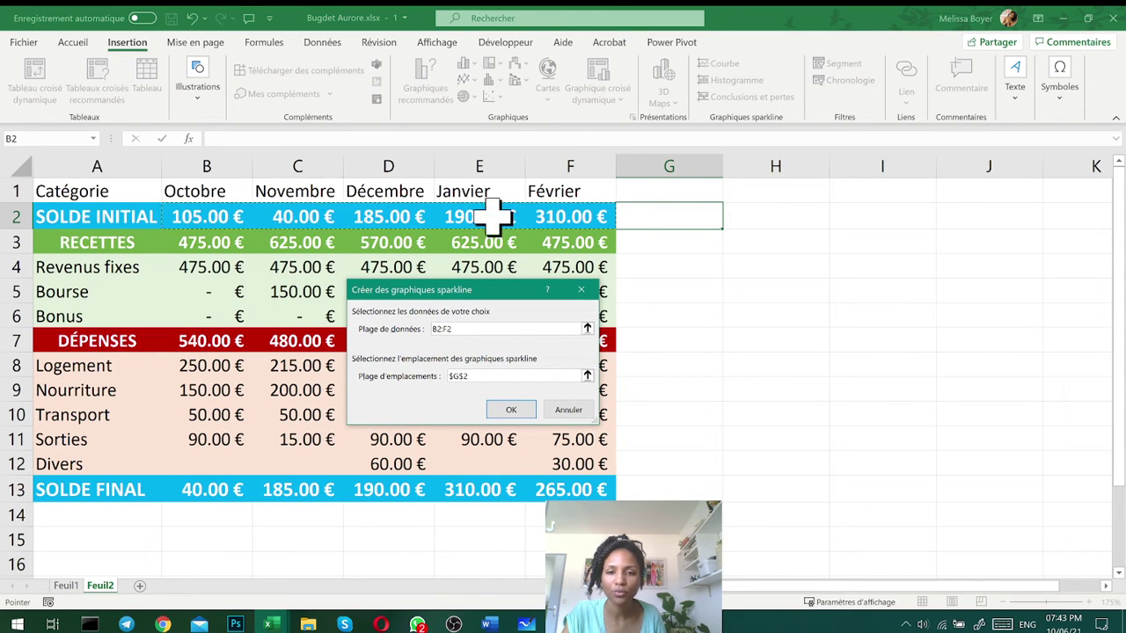
pyautogui.click(511, 410)
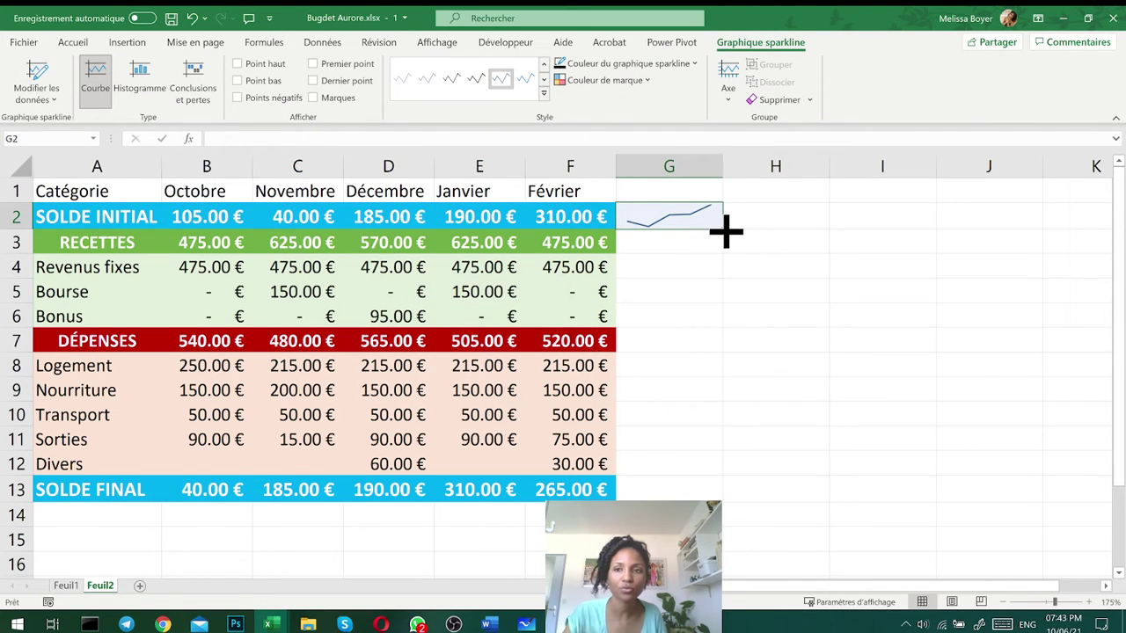
pyautogui.moveTo(726, 231); pyautogui.dragTo(711, 490)
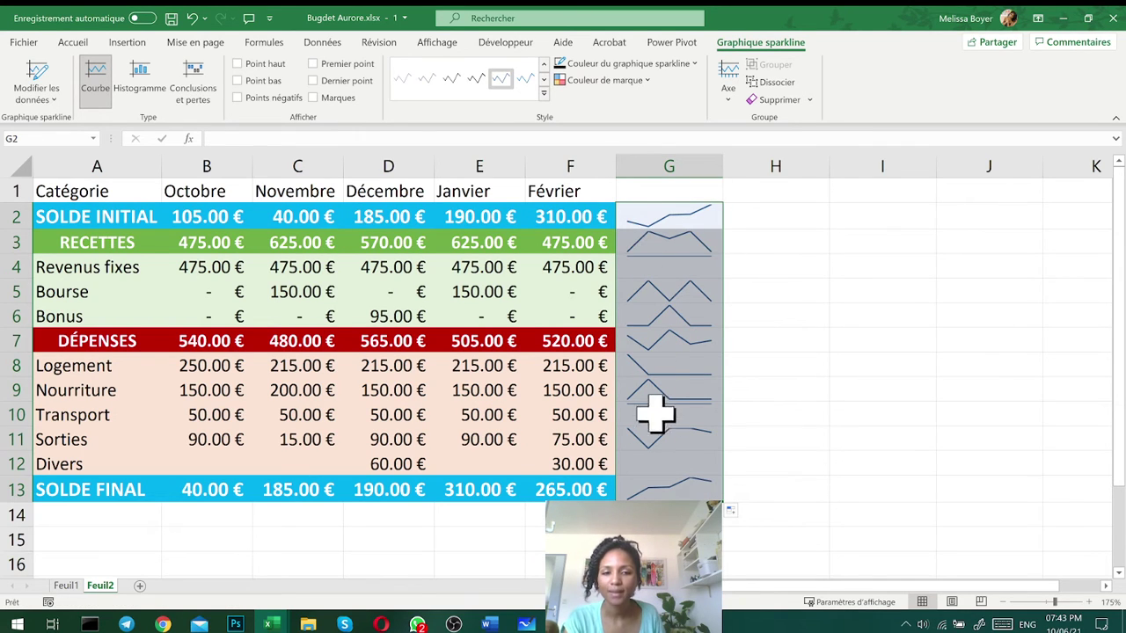
pyautogui.click(677, 459)
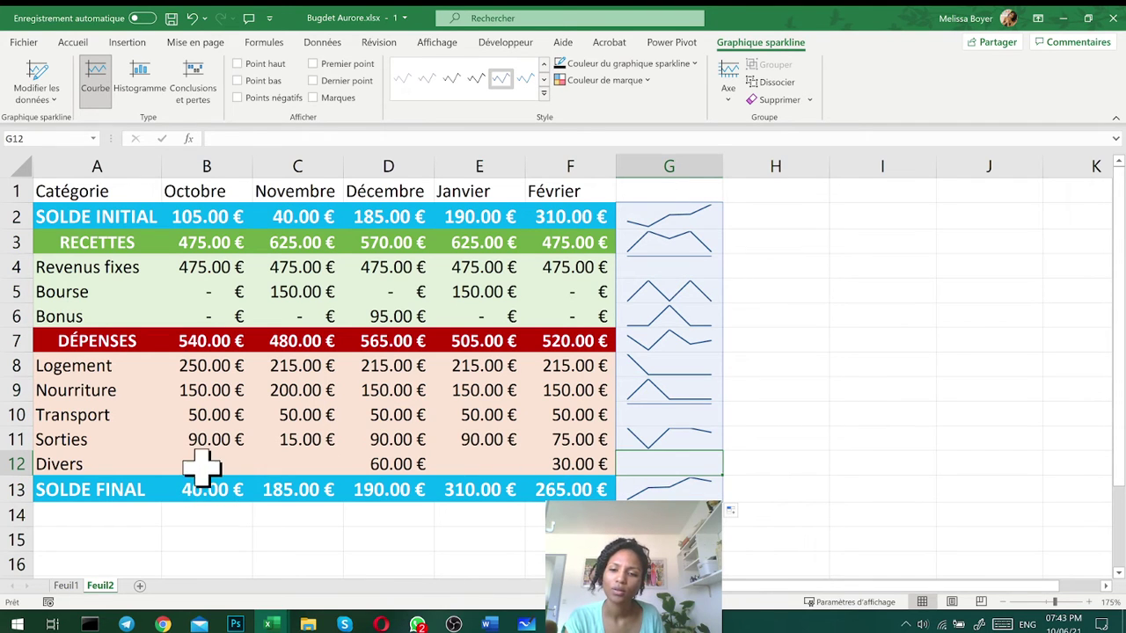
# Fill the empty Divers cells for October, November and January with 0
pyautogui.moveTo(196, 458); pyautogui.dragTo(314, 460)
pyautogui.write('0')
pyautogui.hotkey('ctrl', 'Return')
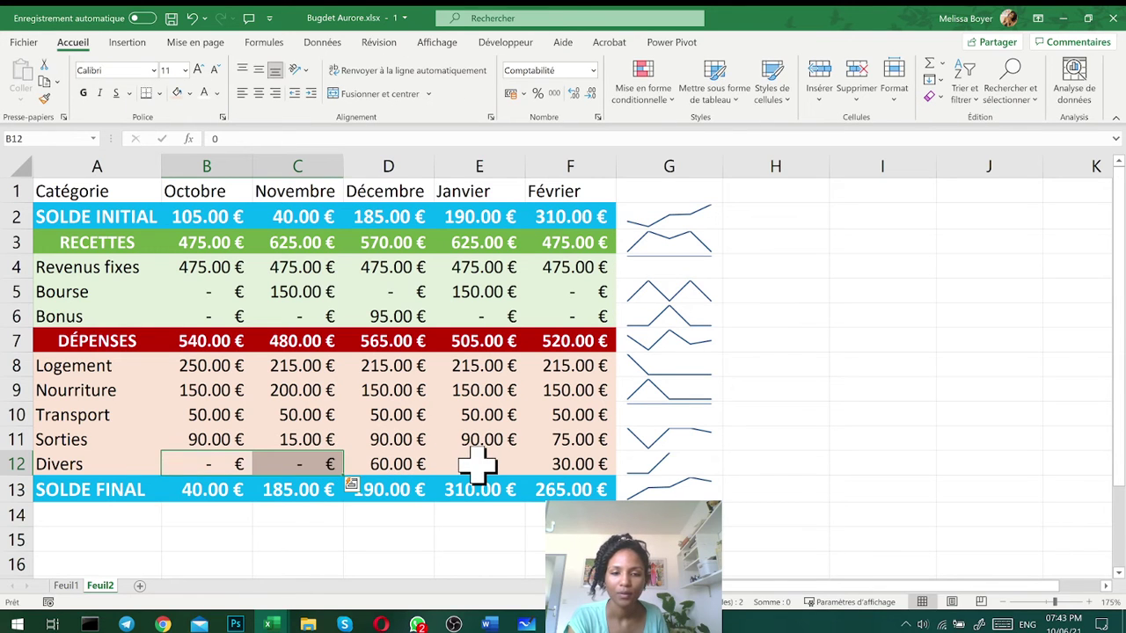
pyautogui.click(478, 465)
pyautogui.write('0')
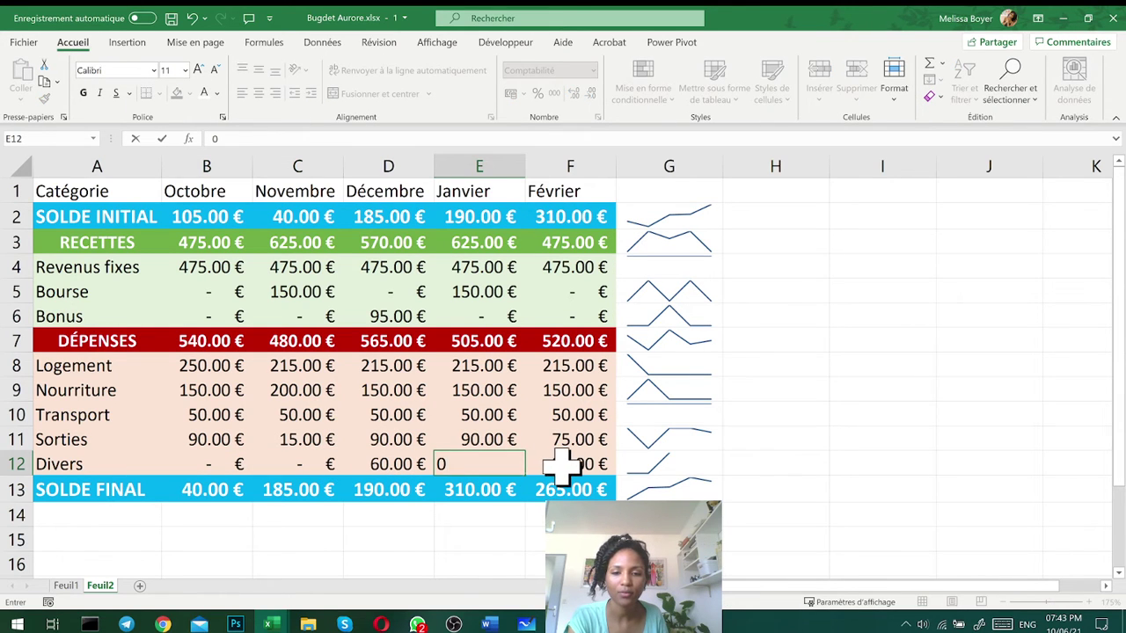
pyautogui.press('Return')
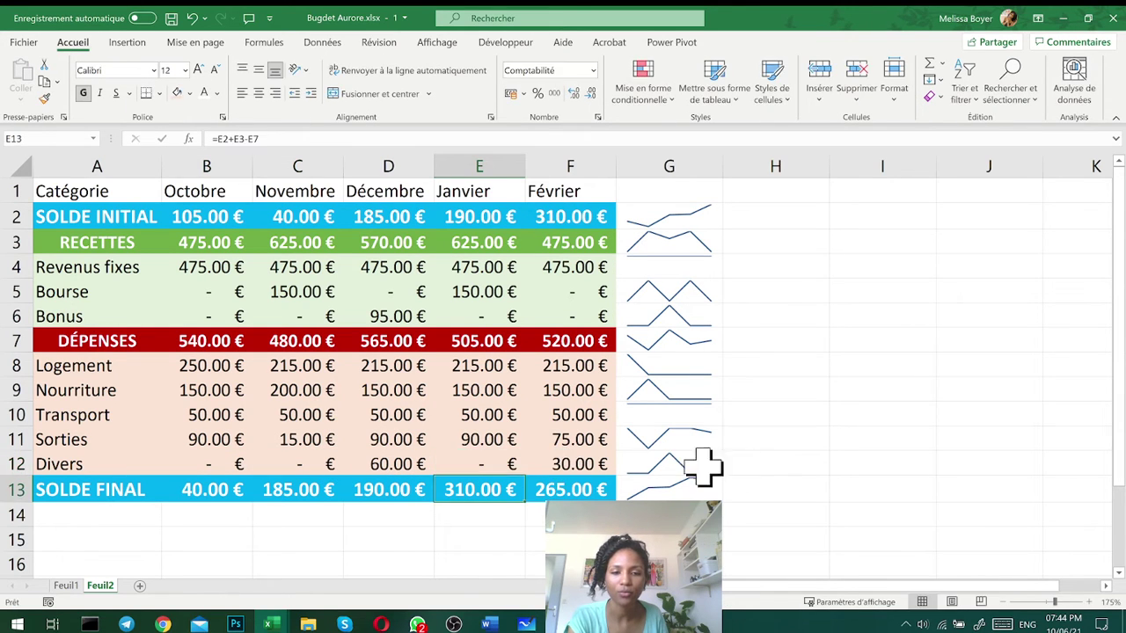
# Set the colour of the sparklines in G2:G13 to the standard light blue
pyautogui.click(776, 459)
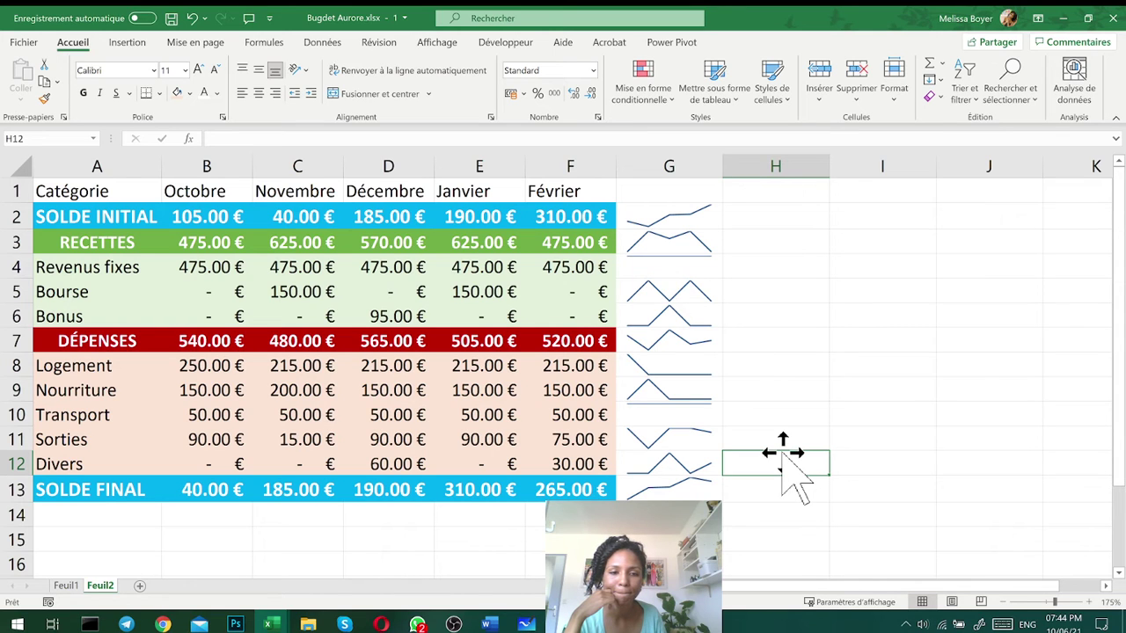
pyautogui.moveTo(668, 217); pyautogui.dragTo(669, 489)
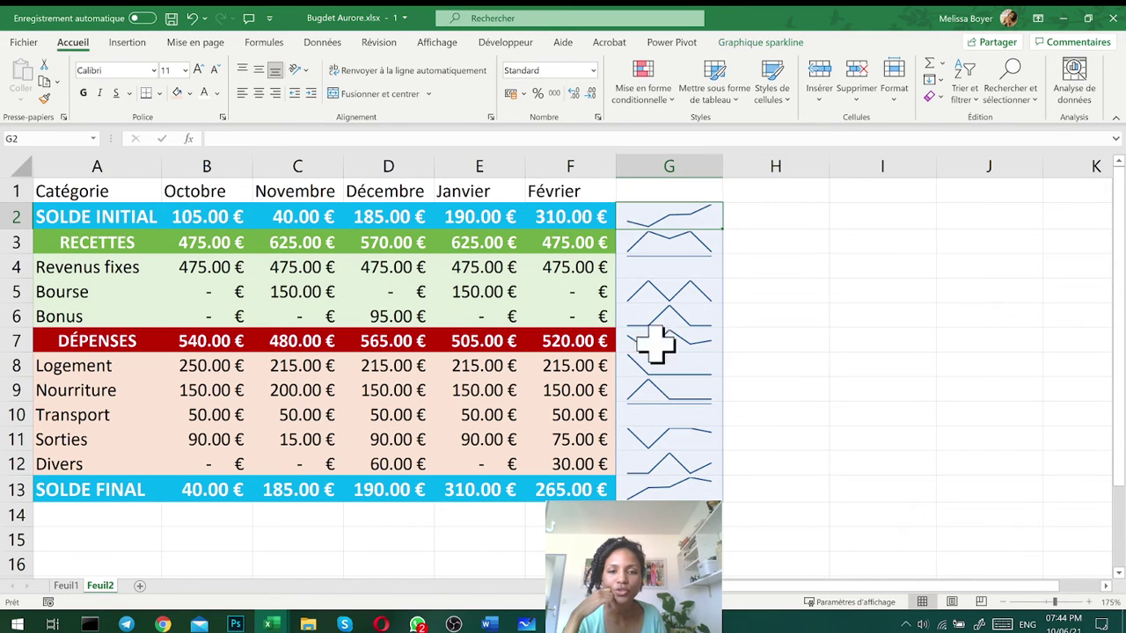
pyautogui.click(760, 44)
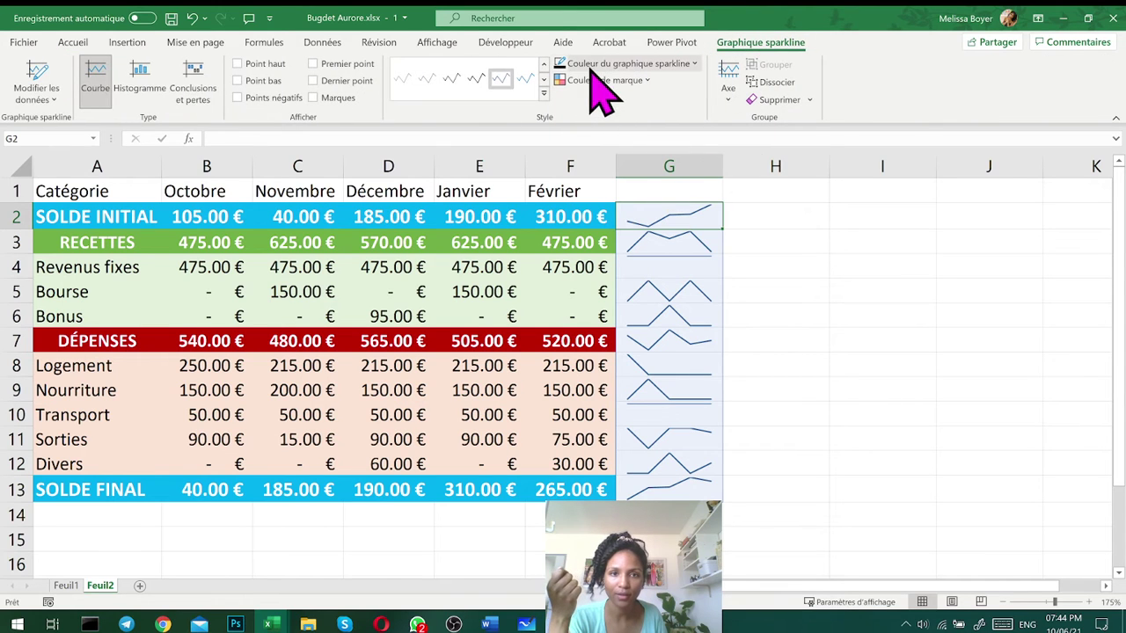
pyautogui.click(666, 67)
pyautogui.click(635, 201)
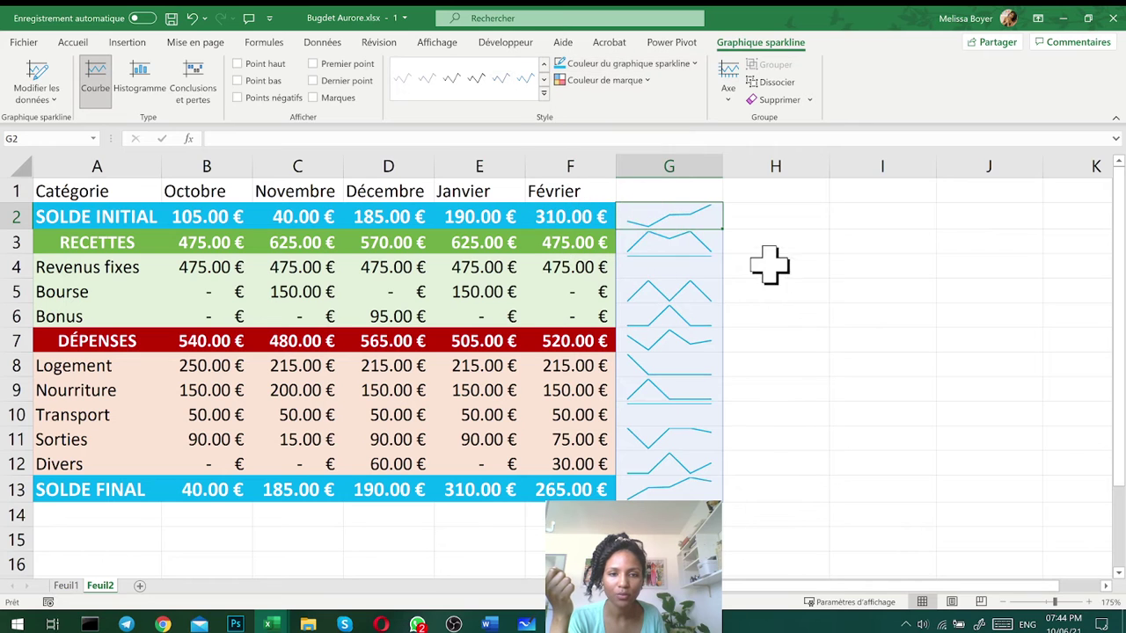
pyautogui.click(796, 277)
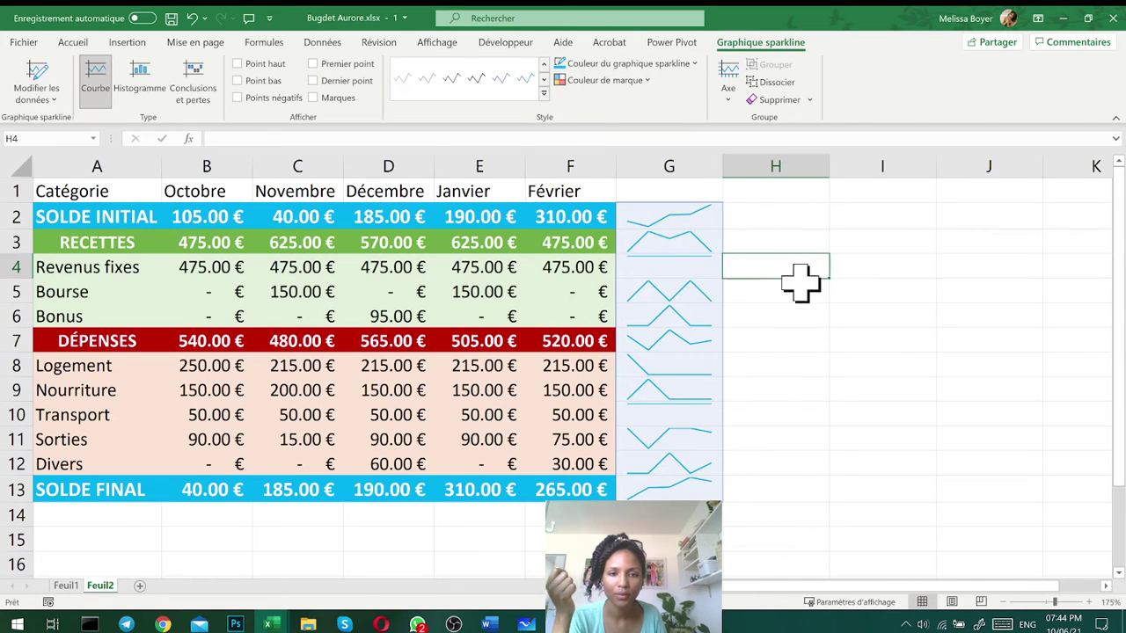
# Try the Histogramme and Conclusions et pertes types on the sparklines in G2:G13
pyautogui.click(1090, 604)
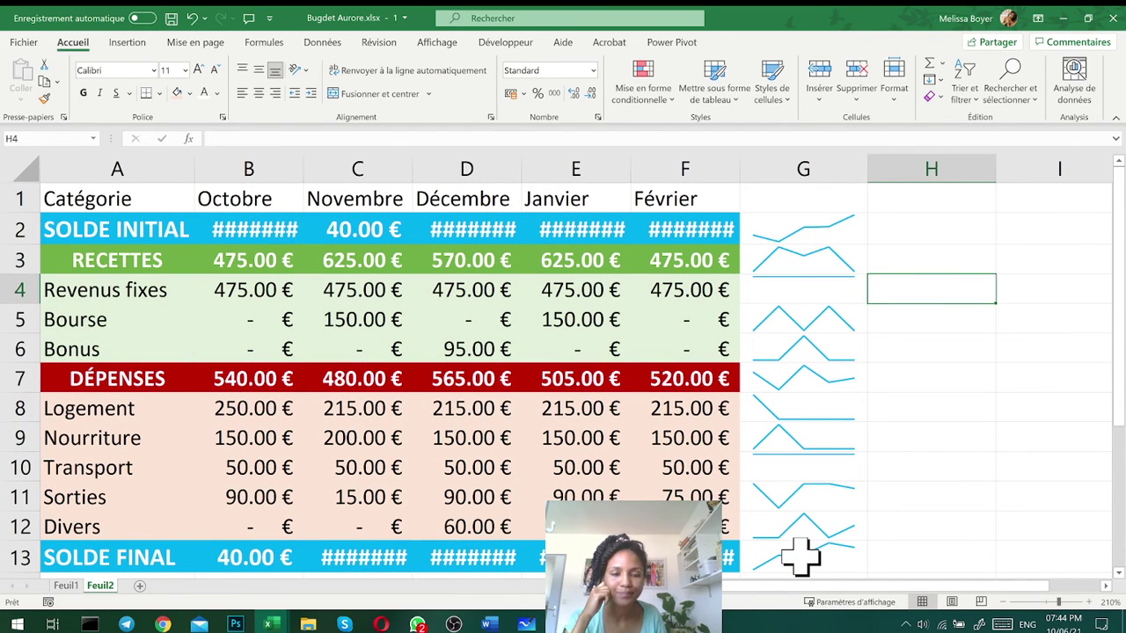
pyautogui.click(810, 271)
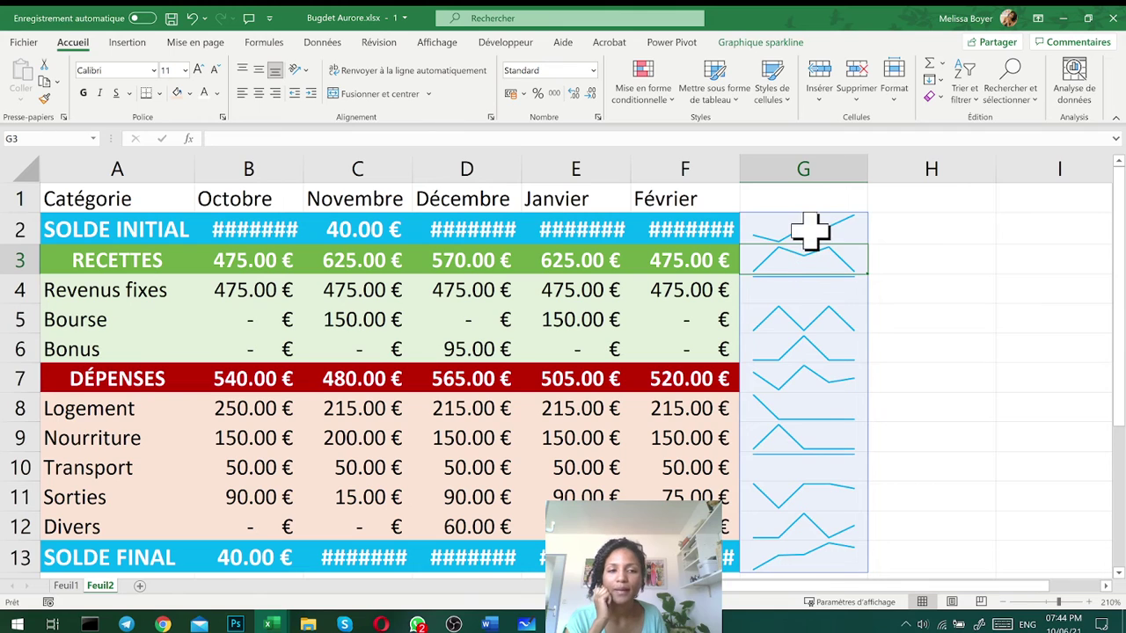
pyautogui.moveTo(810, 231); pyautogui.dragTo(822, 540)
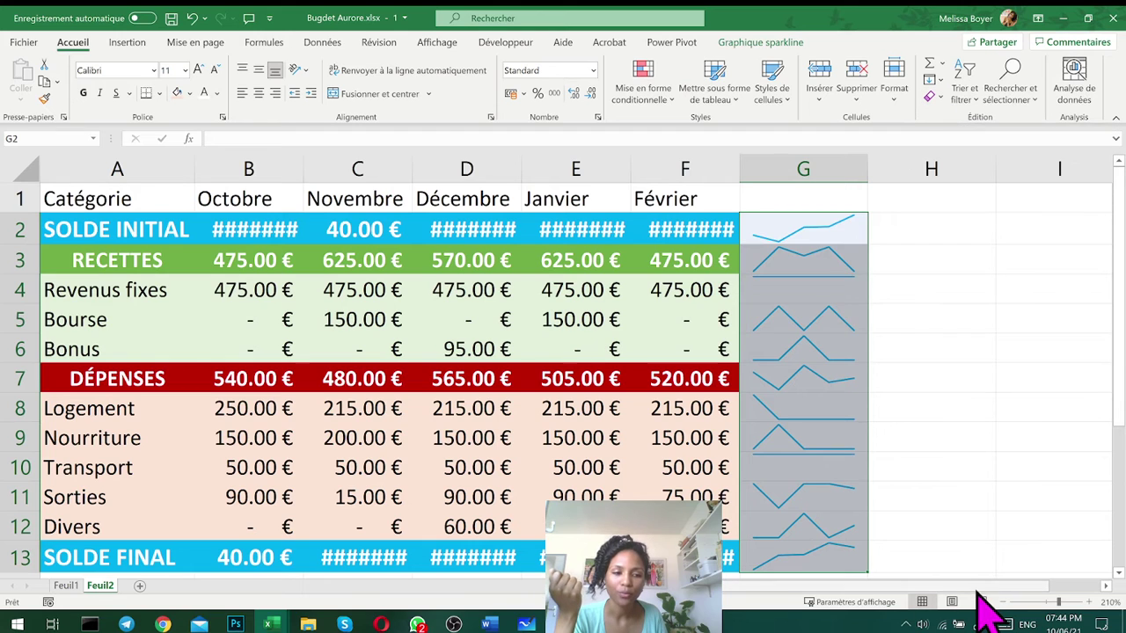
pyautogui.click(1026, 602)
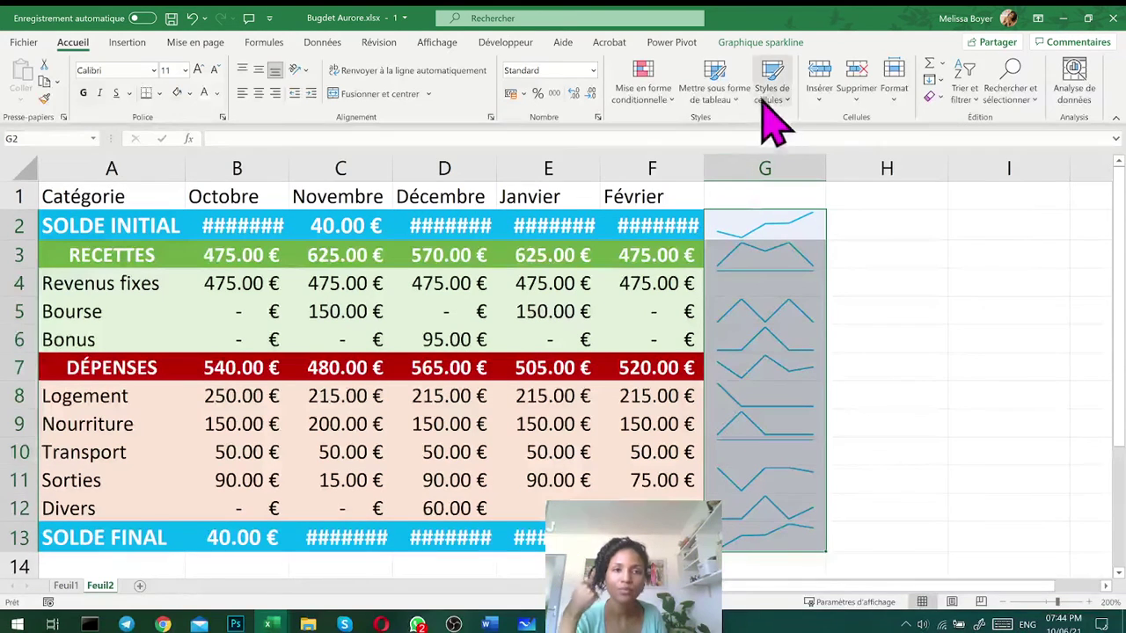
pyautogui.click(757, 44)
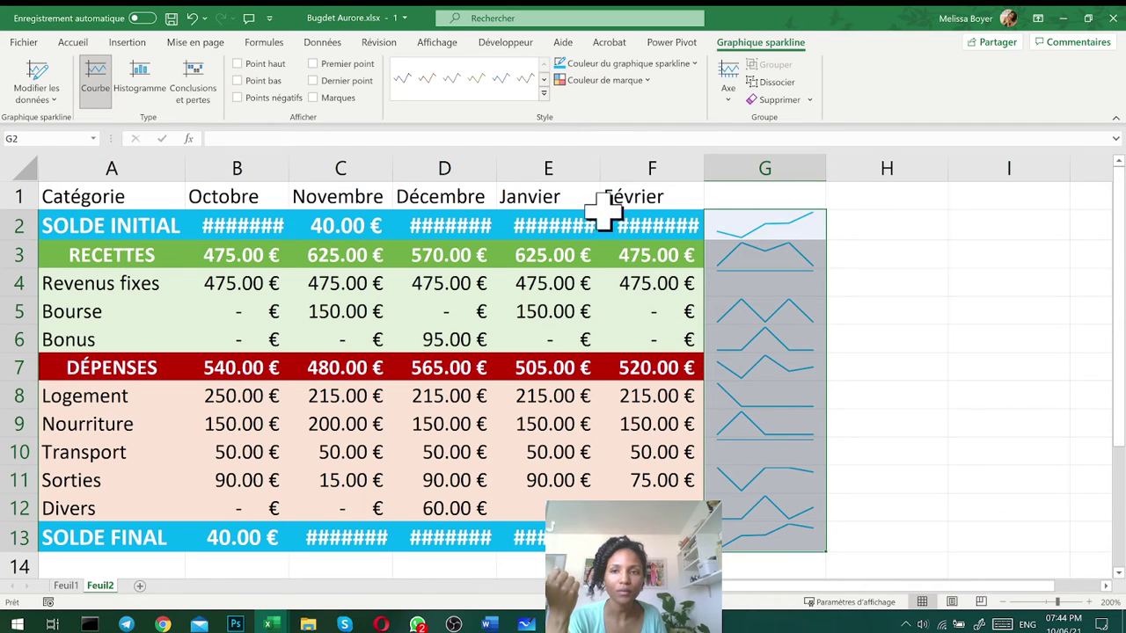
pyautogui.click(789, 323)
pyautogui.click(141, 81)
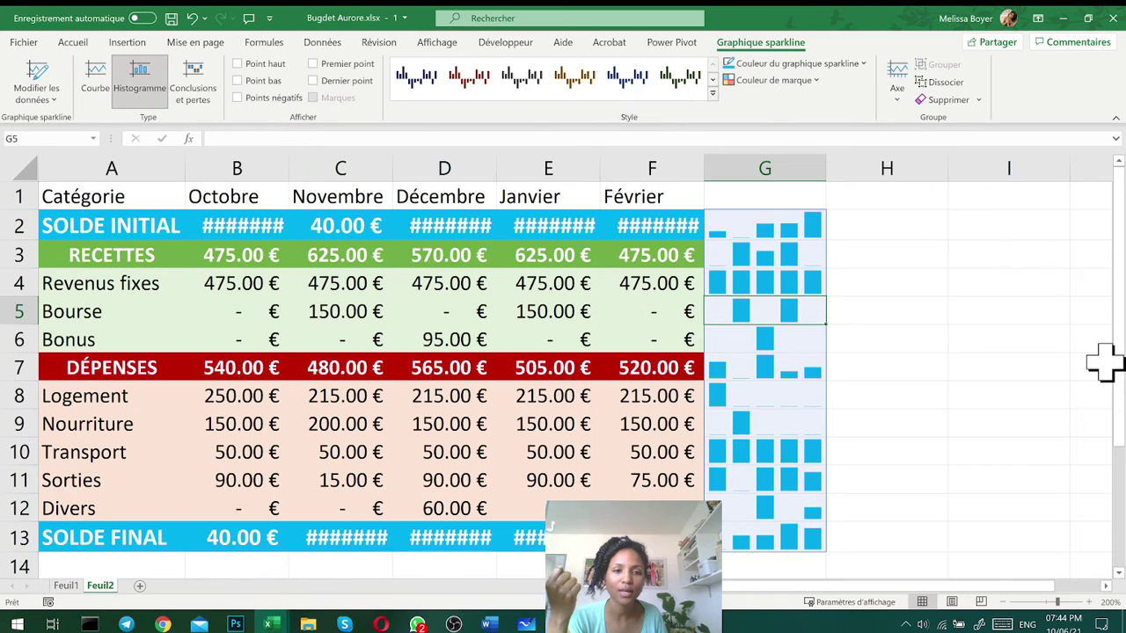
pyautogui.click(194, 88)
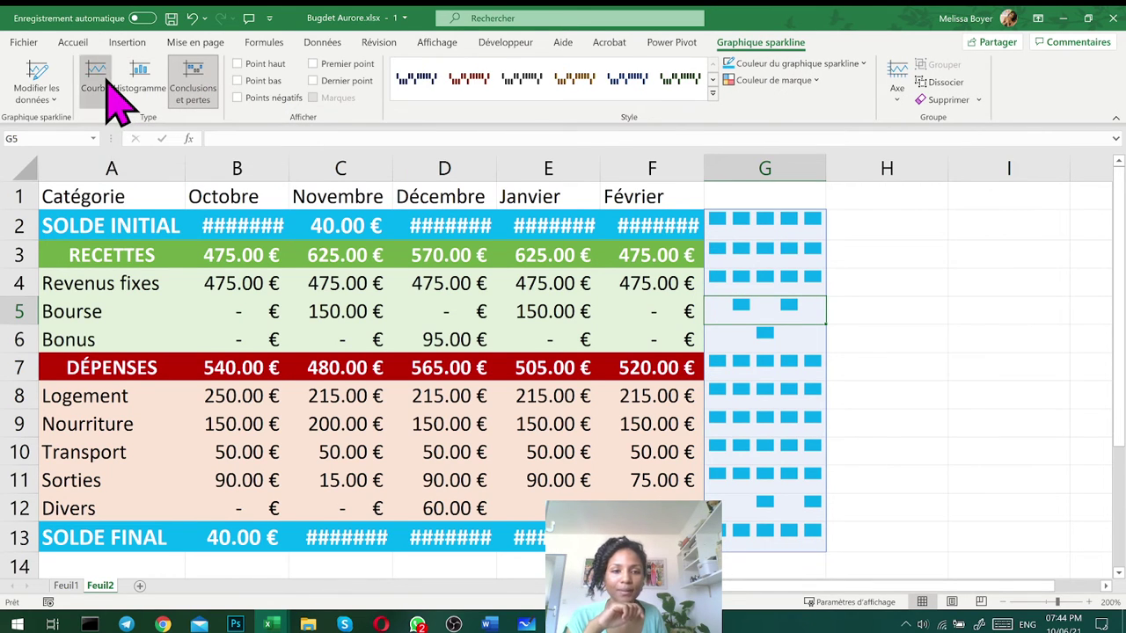
# Return the sparklines to the Courbe type and try the high and low point markers on the whole group
pyautogui.click(108, 83)
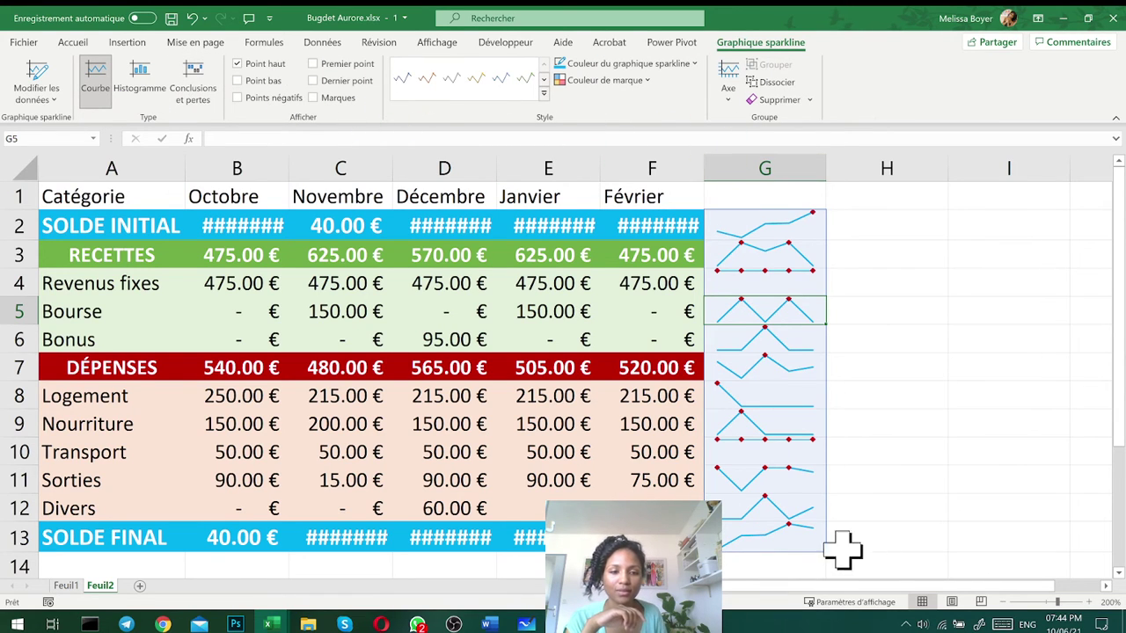
pyautogui.click(805, 421)
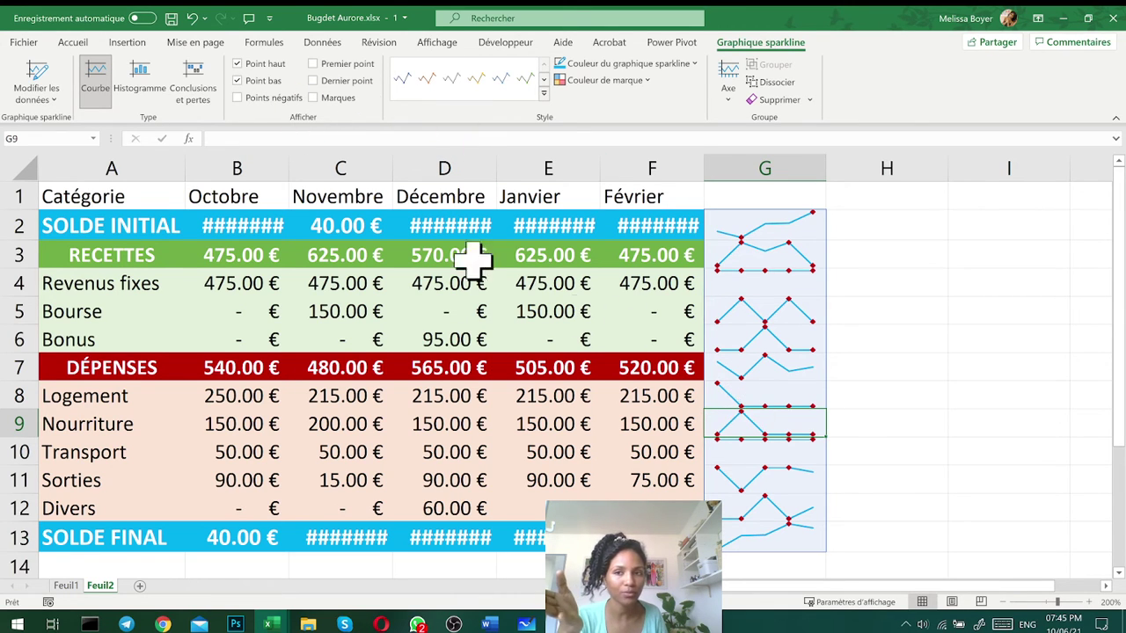
pyautogui.click(766, 369)
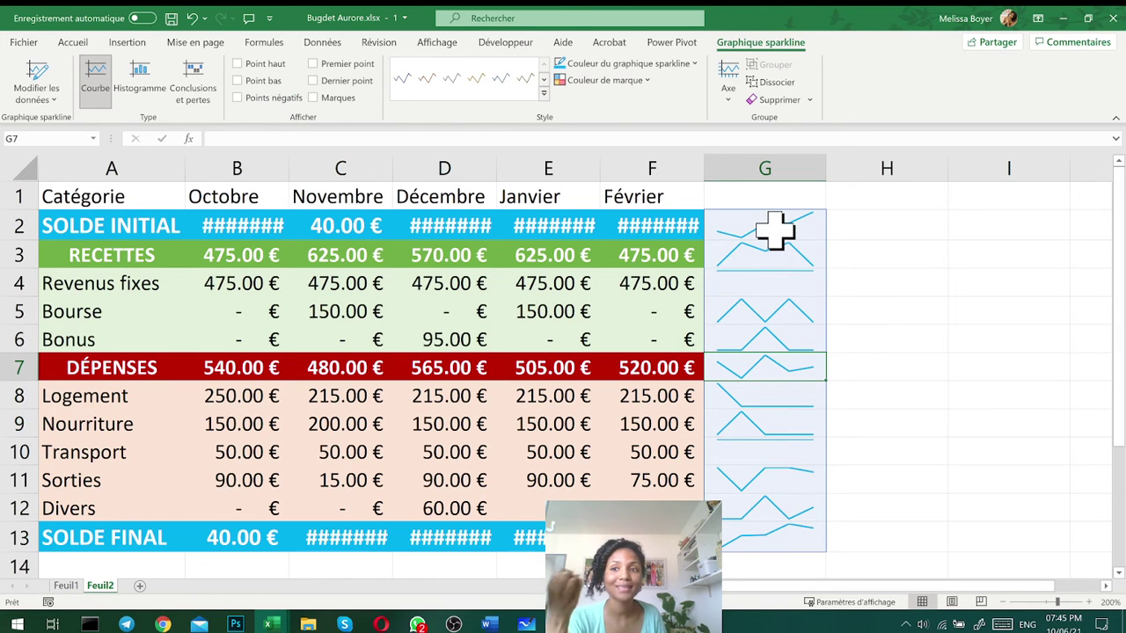
# Ungroup the sparklines in G2:G13 so each one can be formatted separately
pyautogui.moveTo(774, 230); pyautogui.dragTo(796, 528)
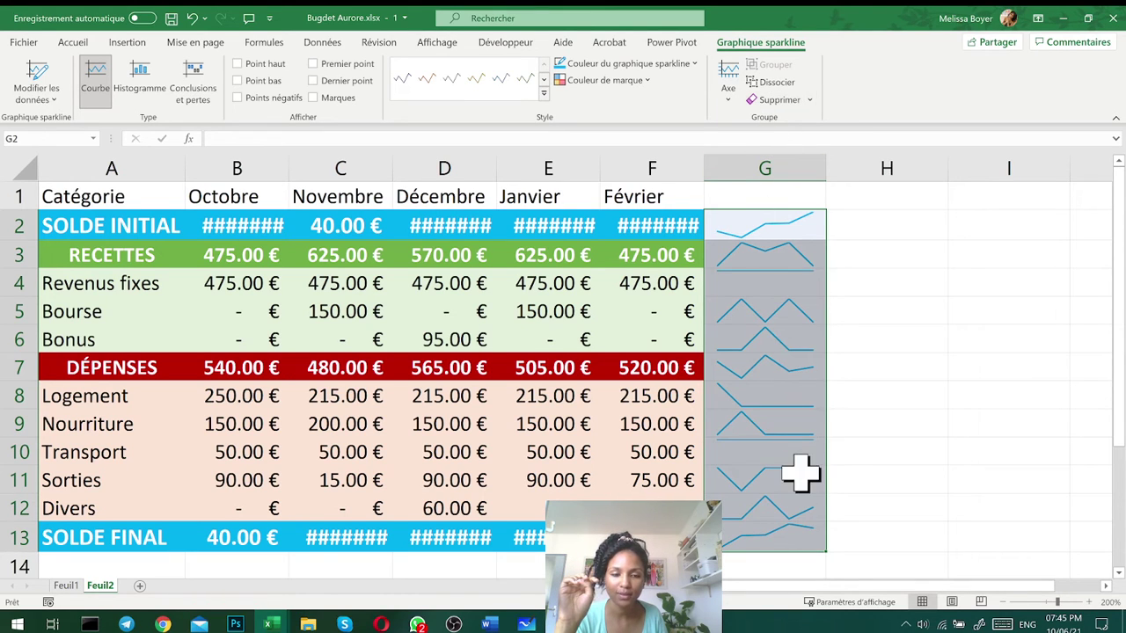
pyautogui.click(765, 88)
pyautogui.click(790, 304)
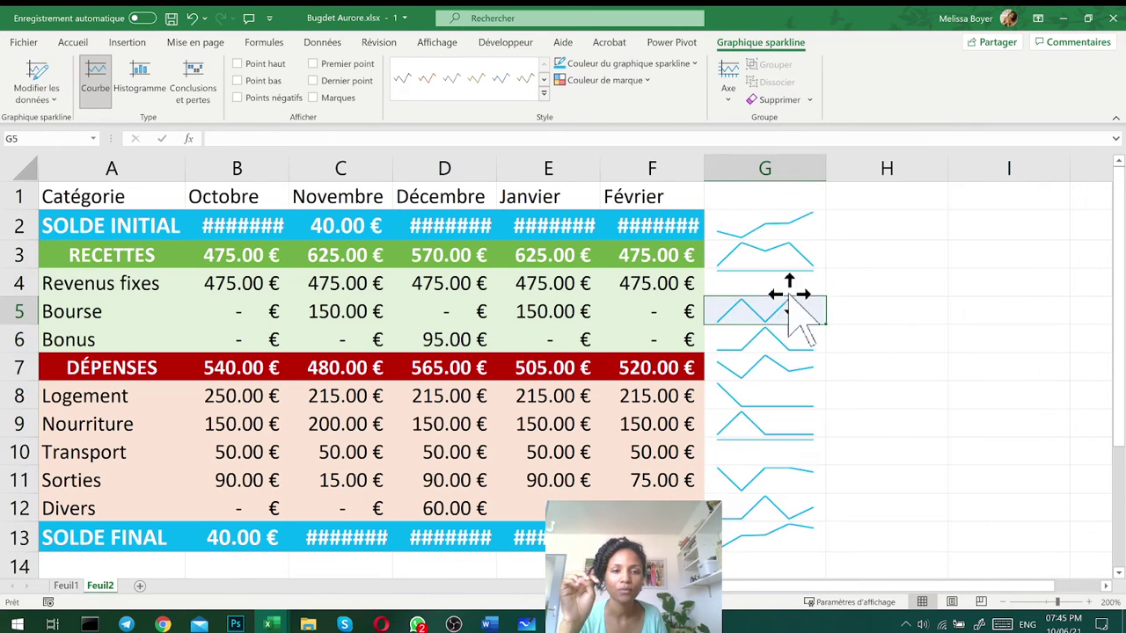
# Colour the RECETTES sparkline in G3 with the theme green and the income sparklines in G4:G6 with the standard light green
pyautogui.click(779, 255)
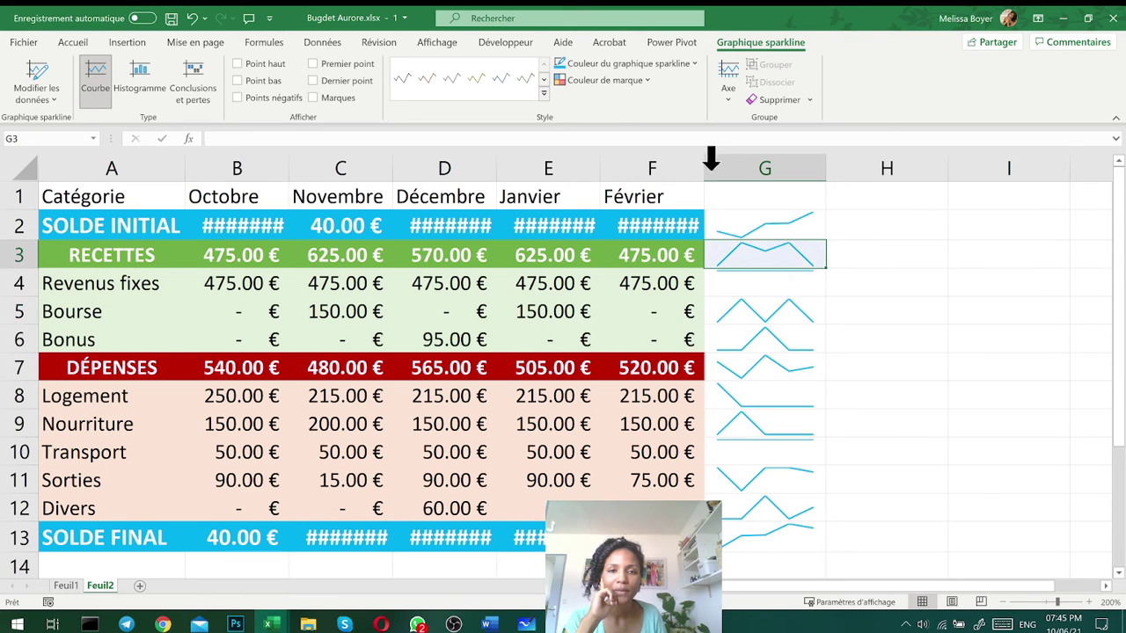
pyautogui.click(615, 65)
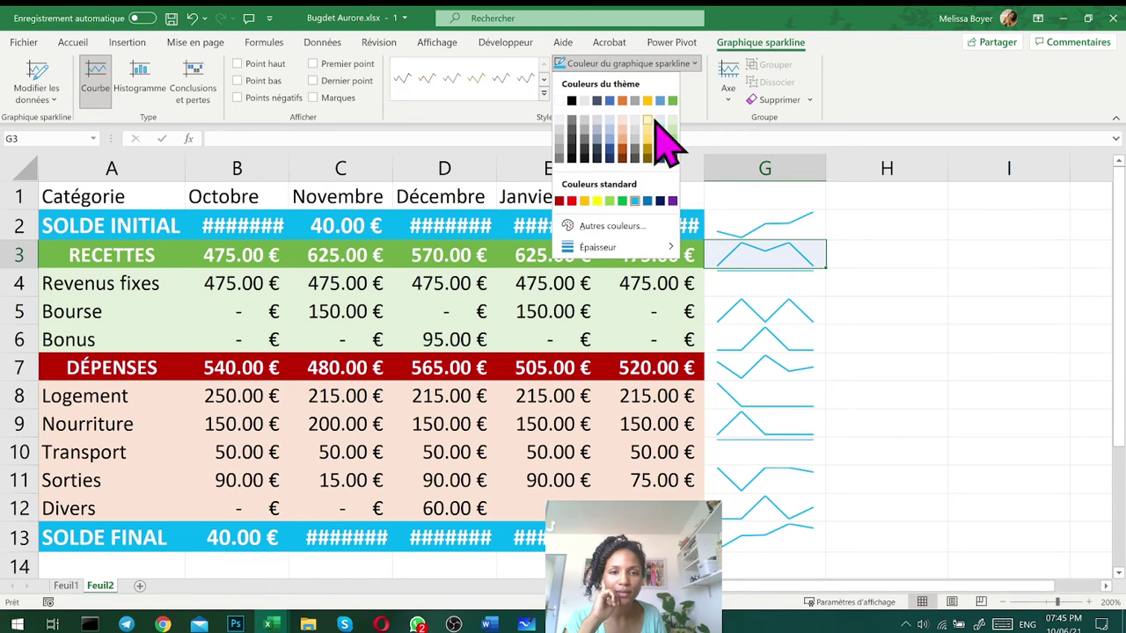
pyautogui.click(671, 102)
pyautogui.moveTo(764, 284); pyautogui.dragTo(762, 334)
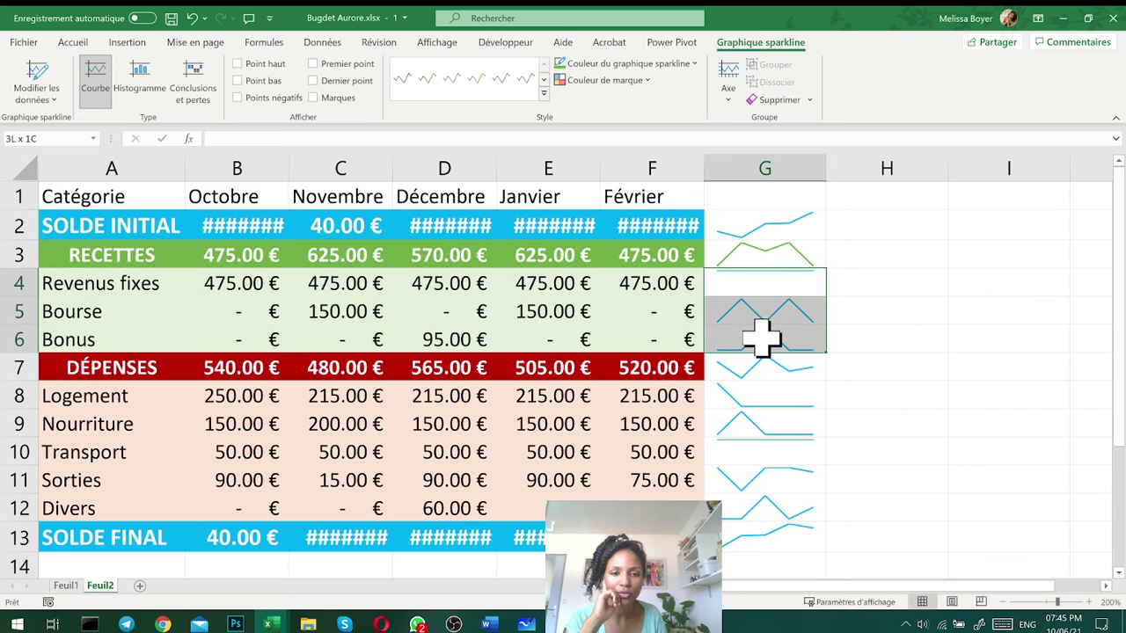
pyautogui.click(620, 64)
pyautogui.click(610, 201)
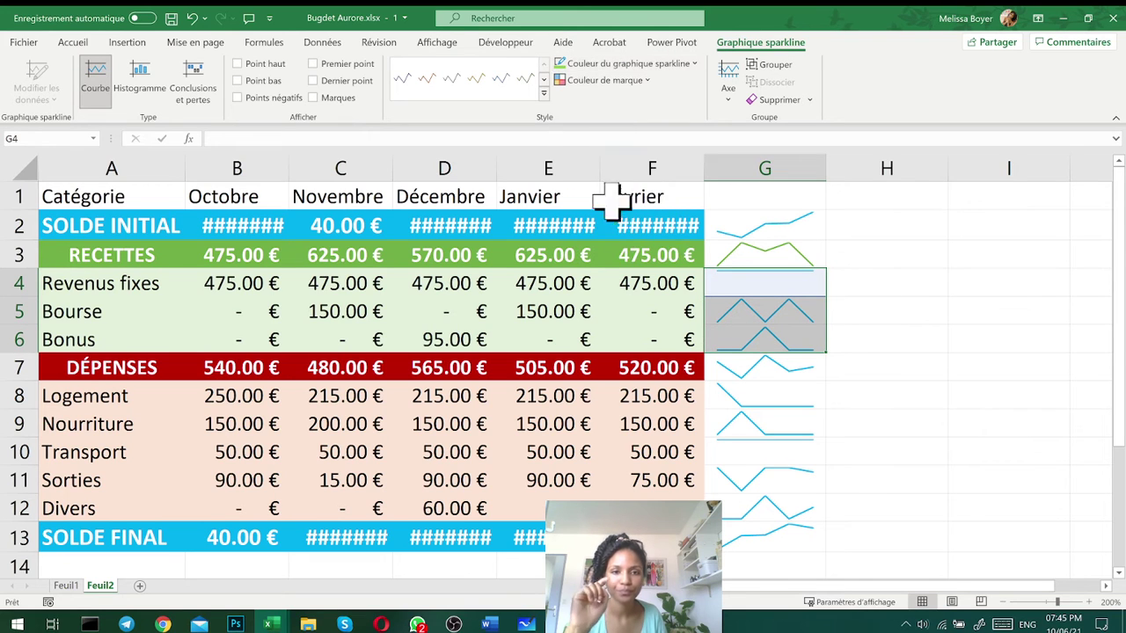
# Colour the DÉPENSES sparkline in G7 dark red and the expense sparklines in G8:G12 with the theme orange
pyautogui.click(795, 387)
pyautogui.click(772, 366)
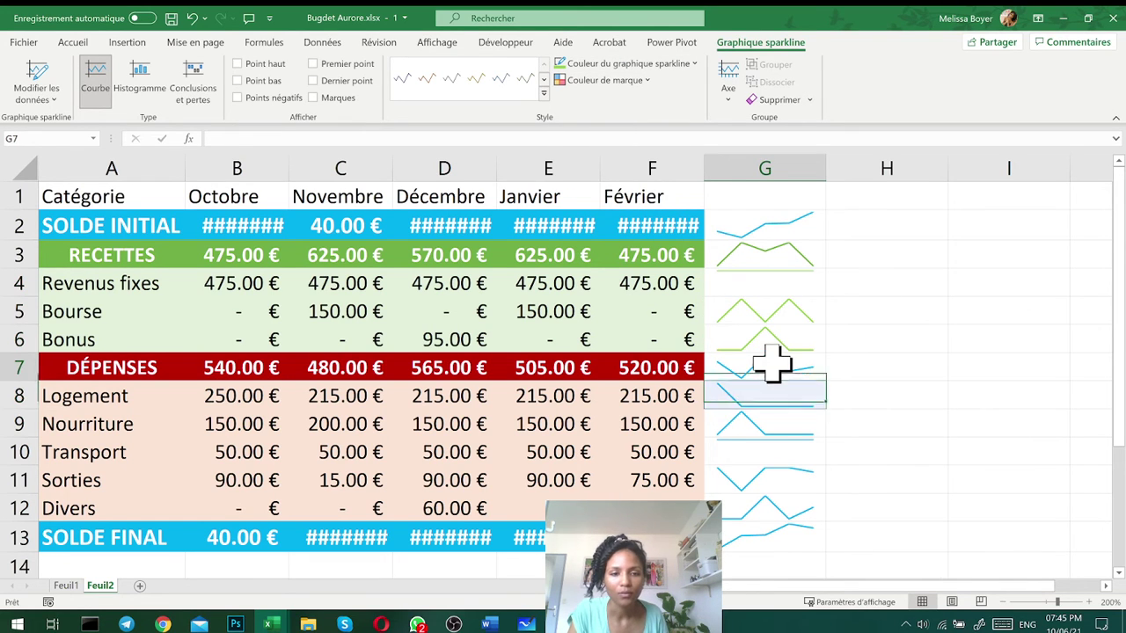
pyautogui.click(615, 64)
pyautogui.click(559, 201)
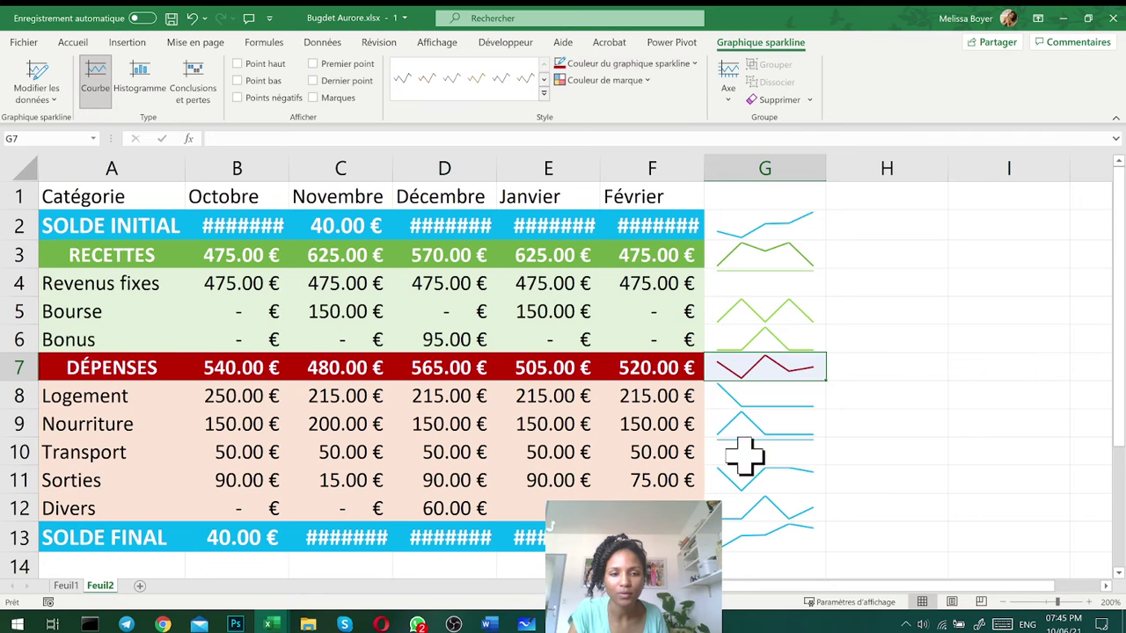
pyautogui.moveTo(774, 403); pyautogui.dragTo(795, 522)
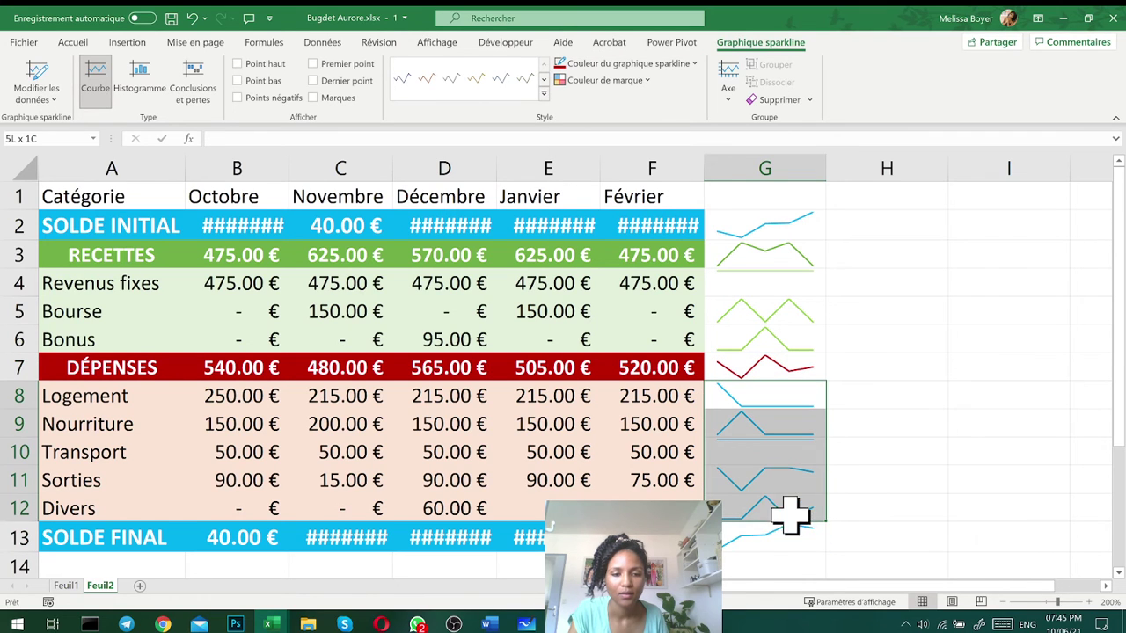
pyautogui.click(626, 64)
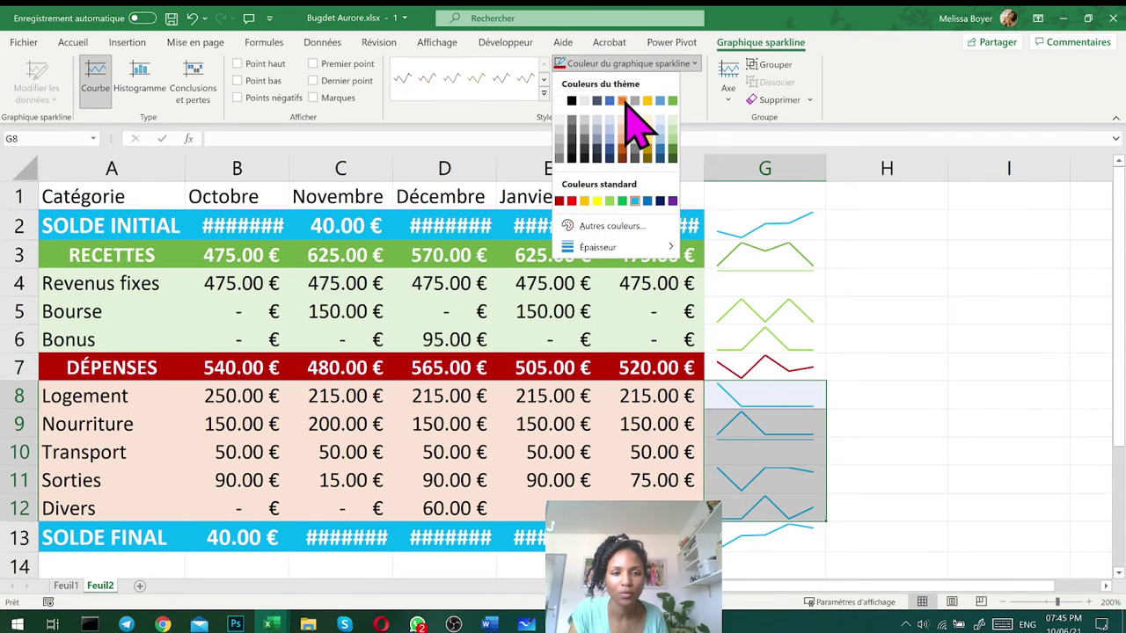
pyautogui.click(622, 100)
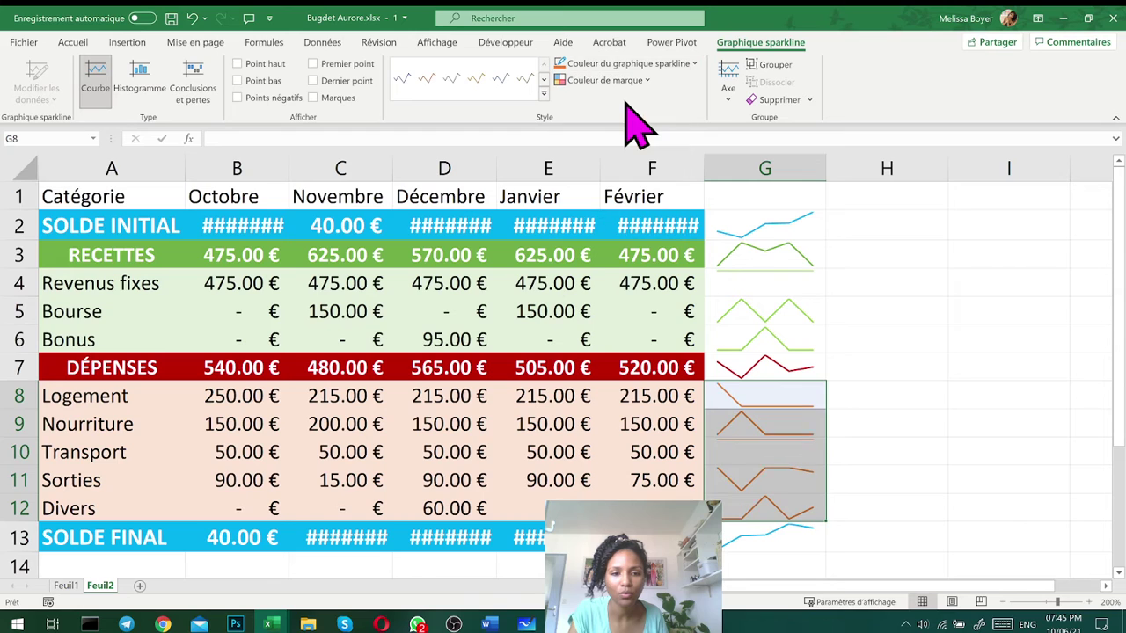
pyautogui.click(748, 546)
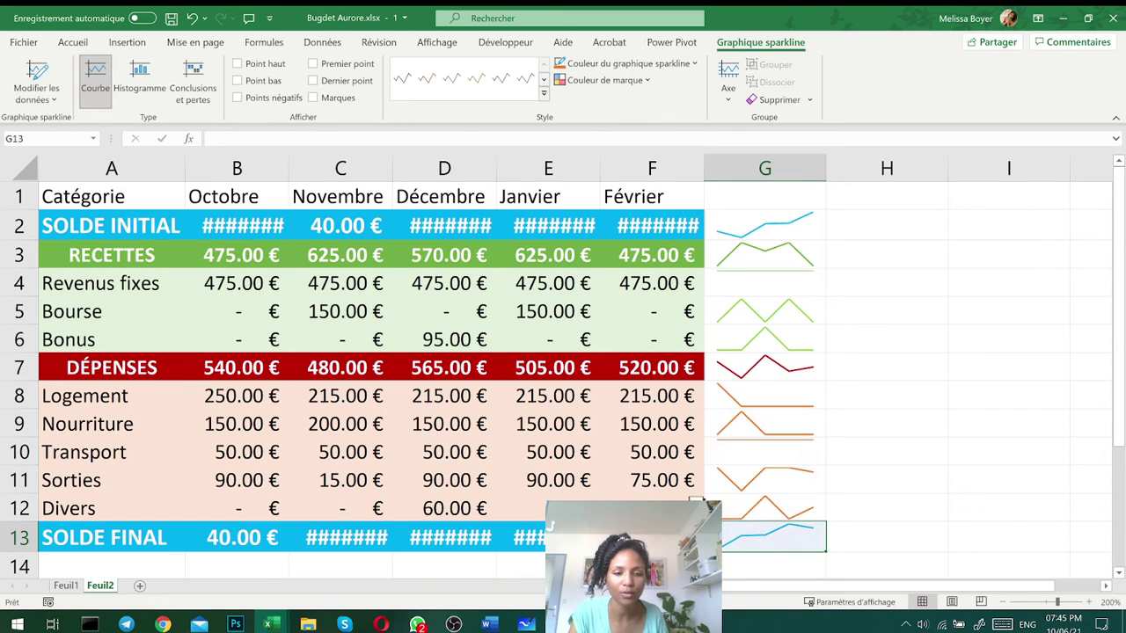
# Autofit the width of month columns B to F to display the full amounts
pyautogui.doubleClick(495, 173)
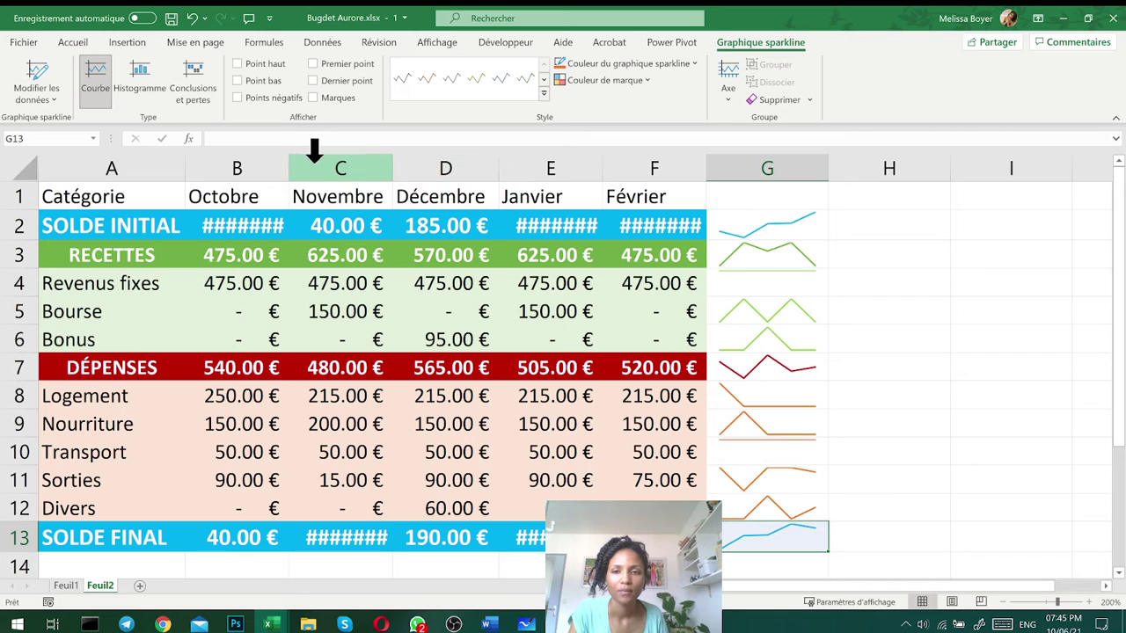
pyautogui.moveTo(196, 171); pyautogui.dragTo(695, 172)
pyautogui.doubleClick(705, 160)
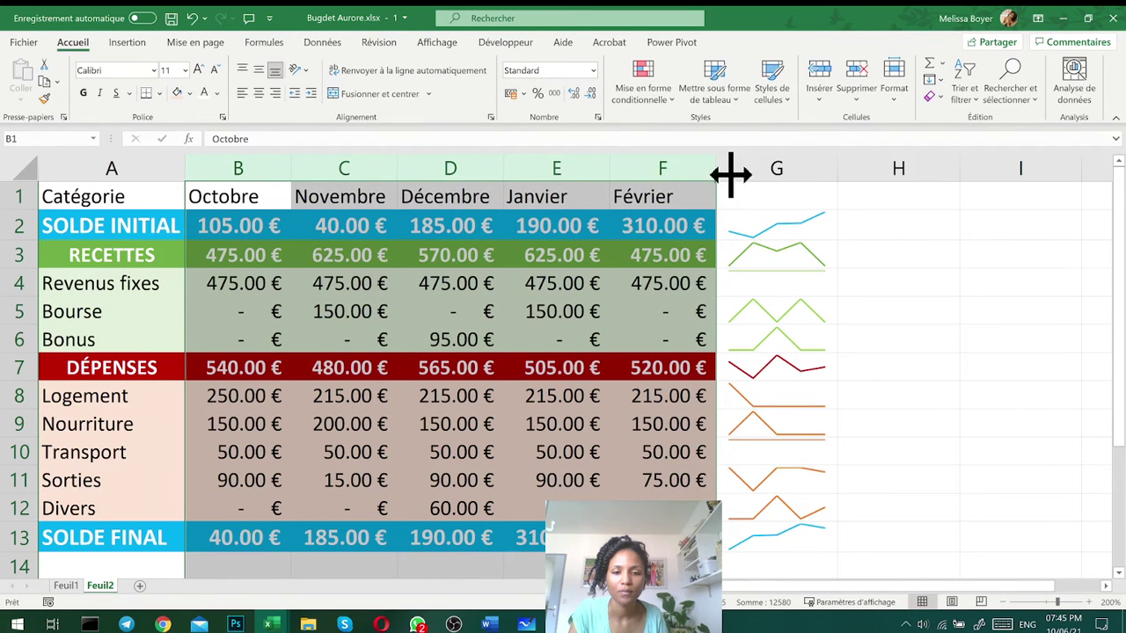
pyautogui.click(1012, 394)
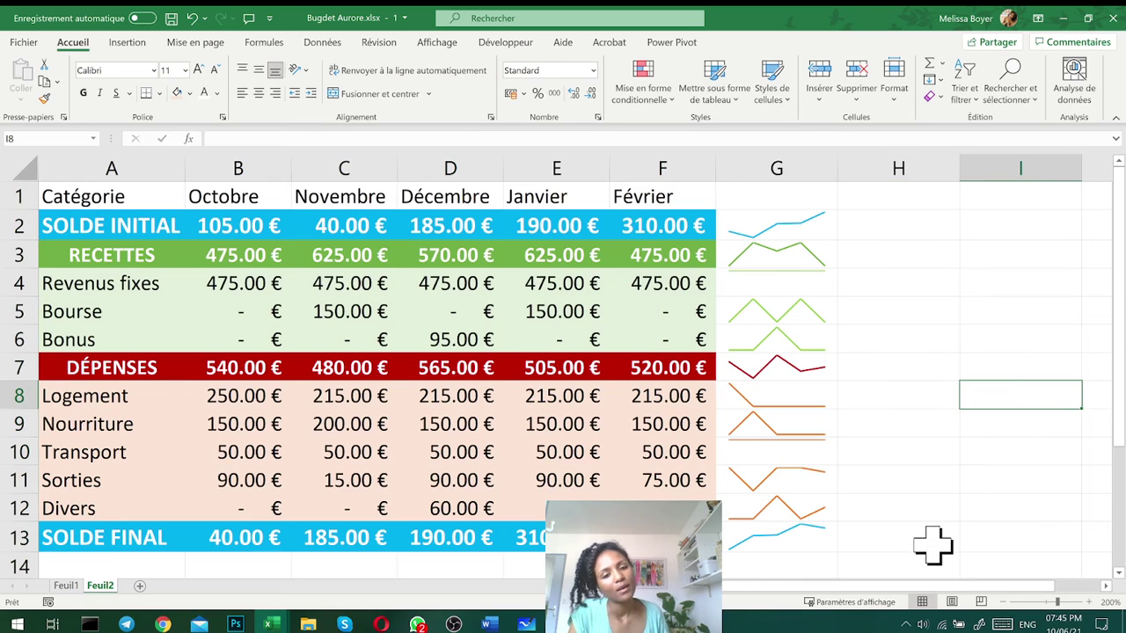
# Show the high and low point markers on the RECETTES sparkline and the low point marker on the DÉPENSES sparkline
pyautogui.click(791, 248)
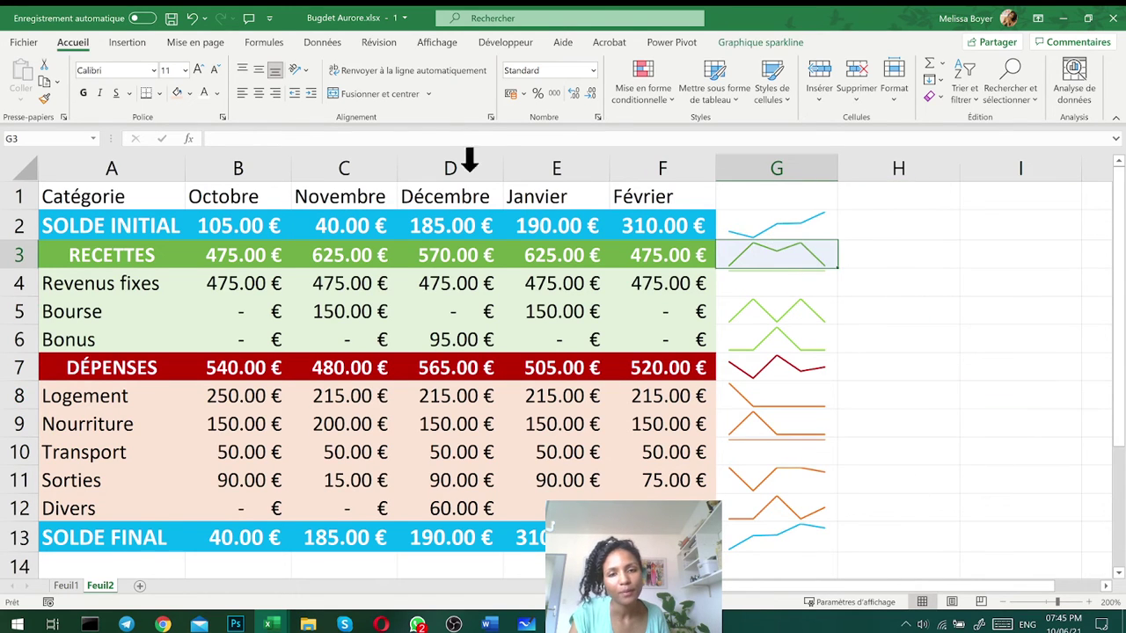
pyautogui.click(758, 42)
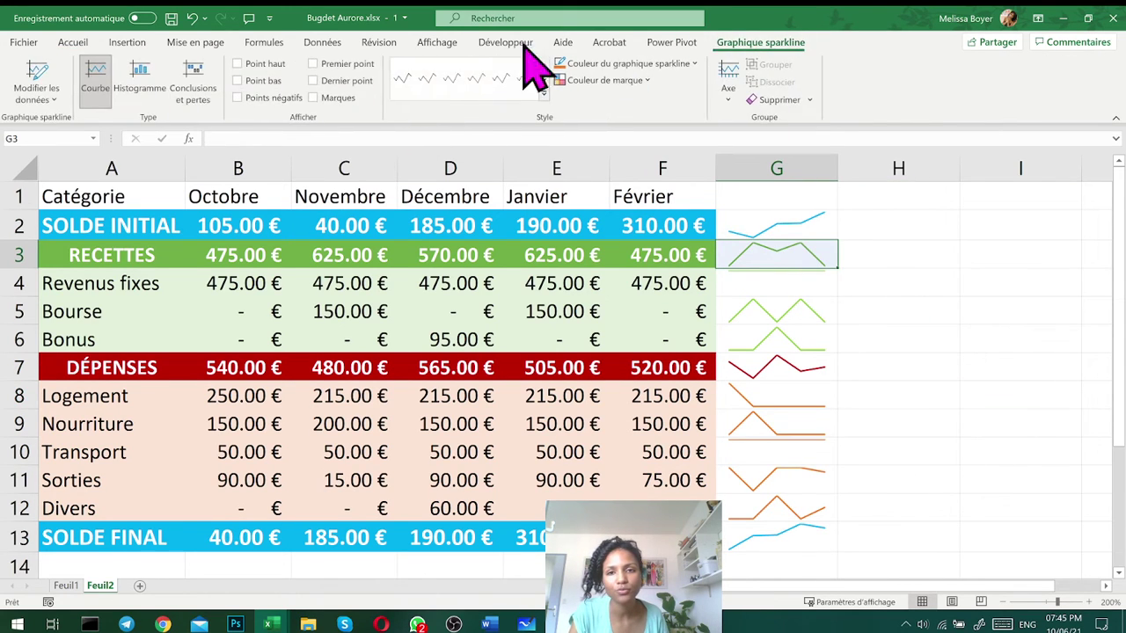
pyautogui.click(280, 64)
pyautogui.click(276, 80)
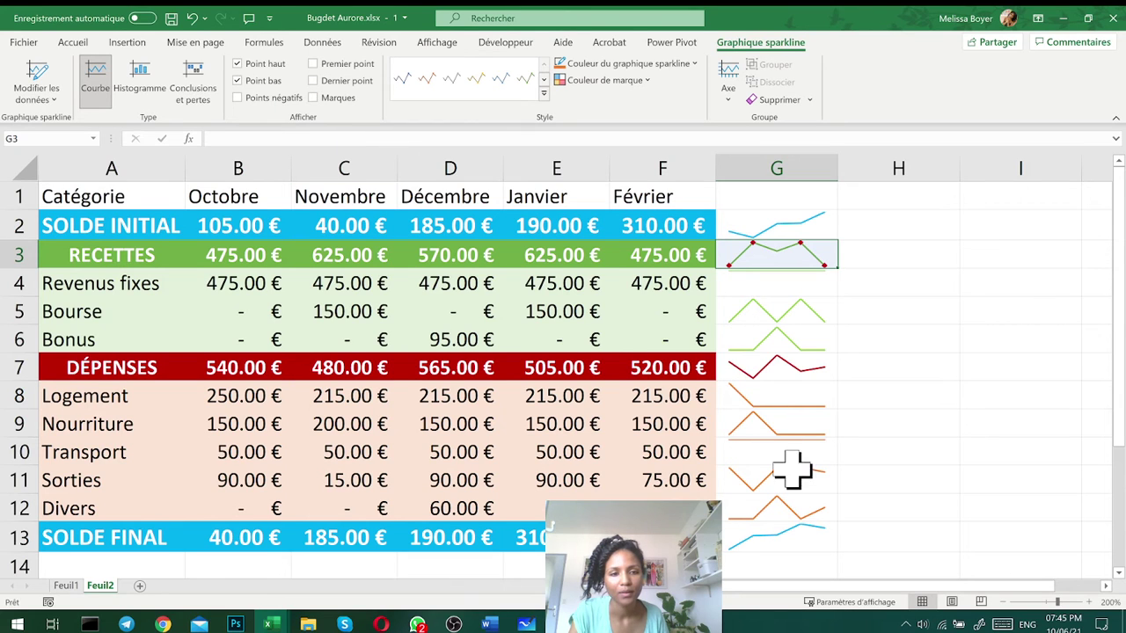
pyautogui.click(807, 514)
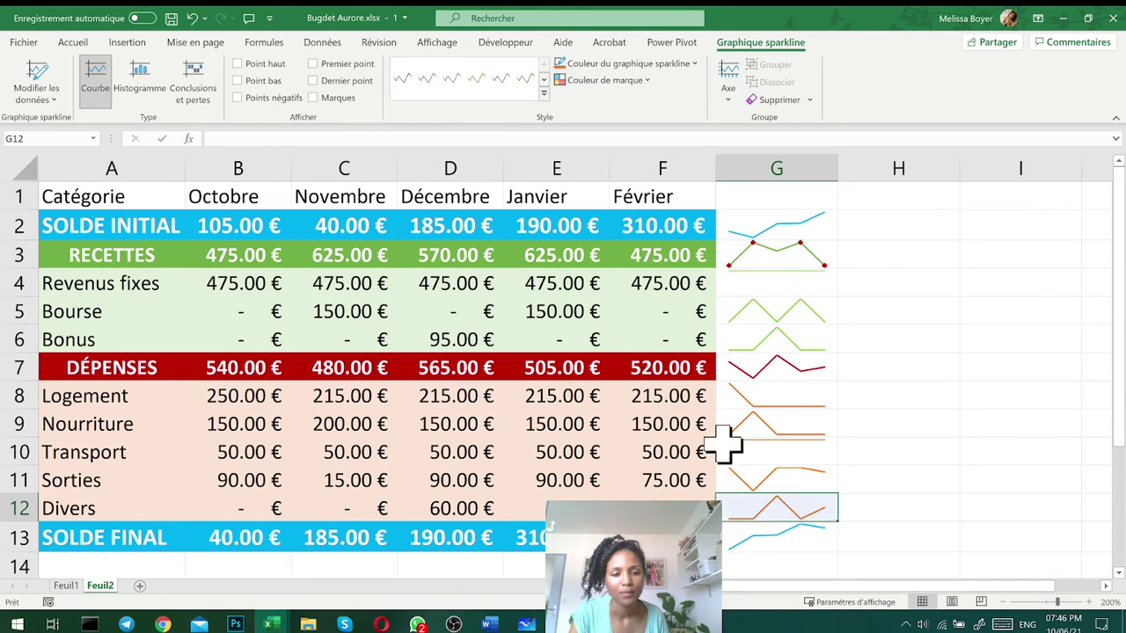
pyautogui.click(785, 370)
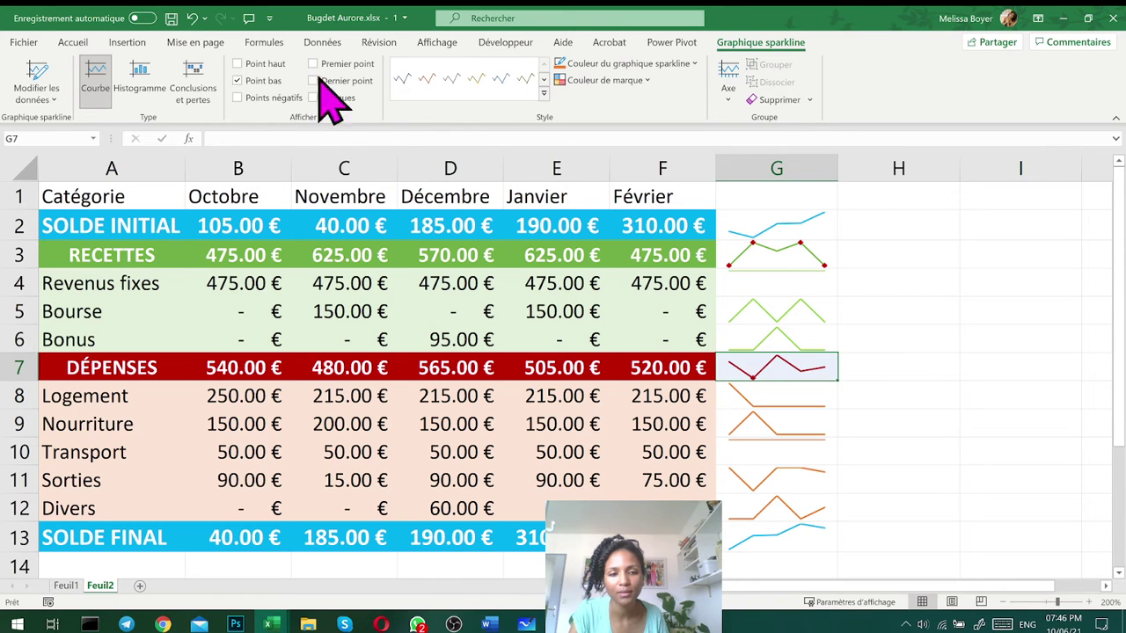
# Show the first and last point markers on the SOLDE FINAL sparkline in G13
pyautogui.click(822, 531)
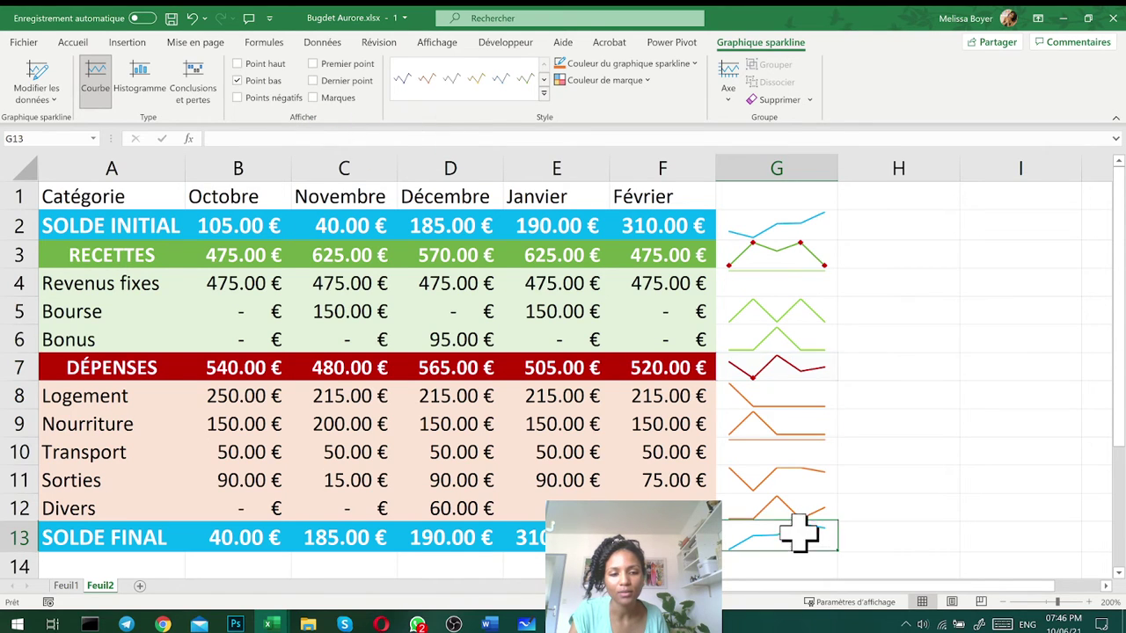
pyautogui.click(357, 83)
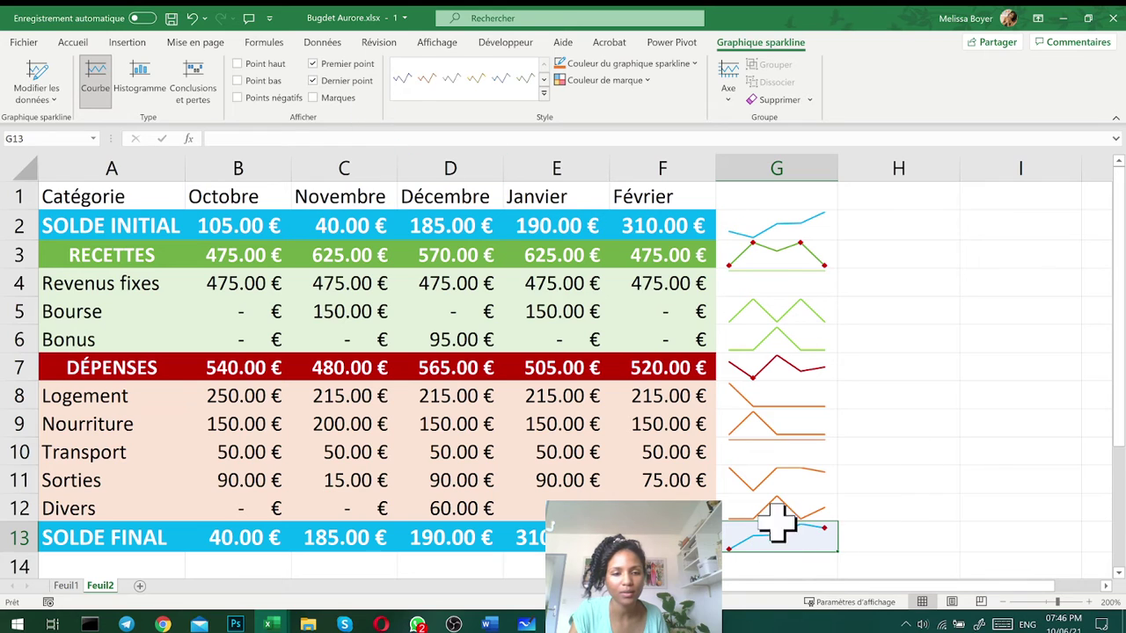
pyautogui.click(983, 455)
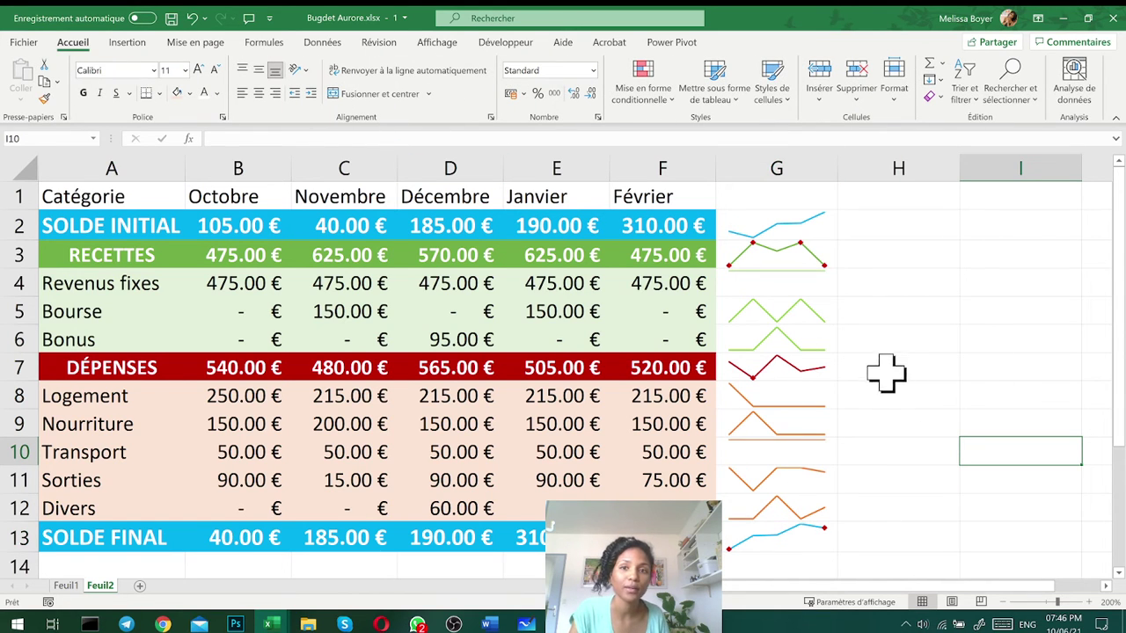
# Try the column and win/loss types on the DÉPENSES sparkline in G7, and return it to the line type
pyautogui.click(1008, 606)
pyautogui.click(1008, 605)
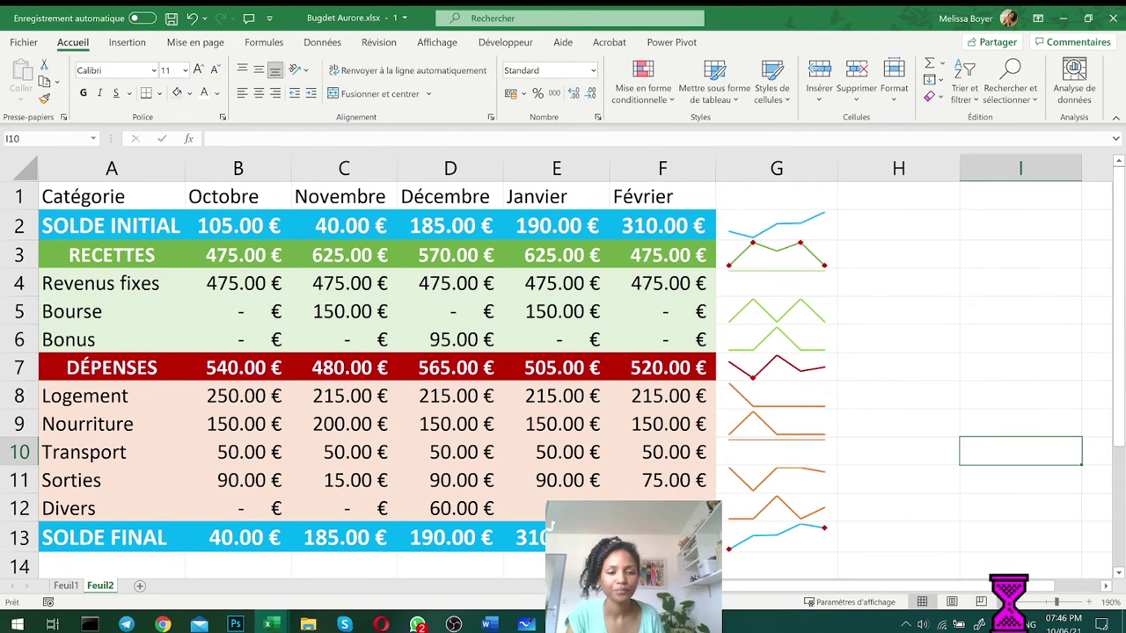
pyautogui.click(1008, 605)
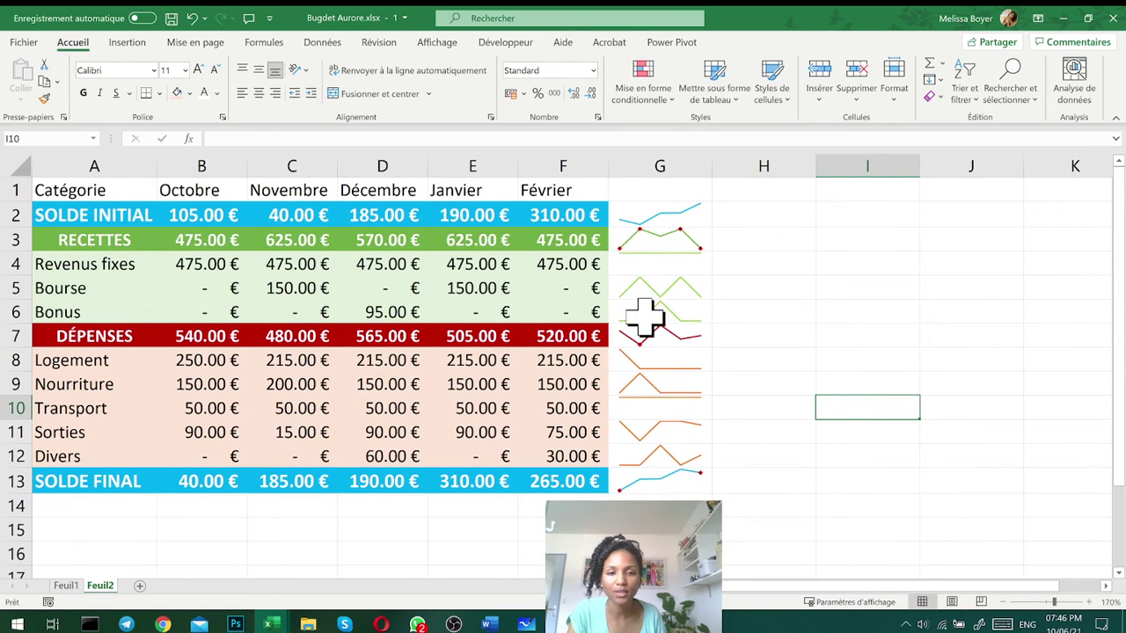
pyautogui.click(649, 331)
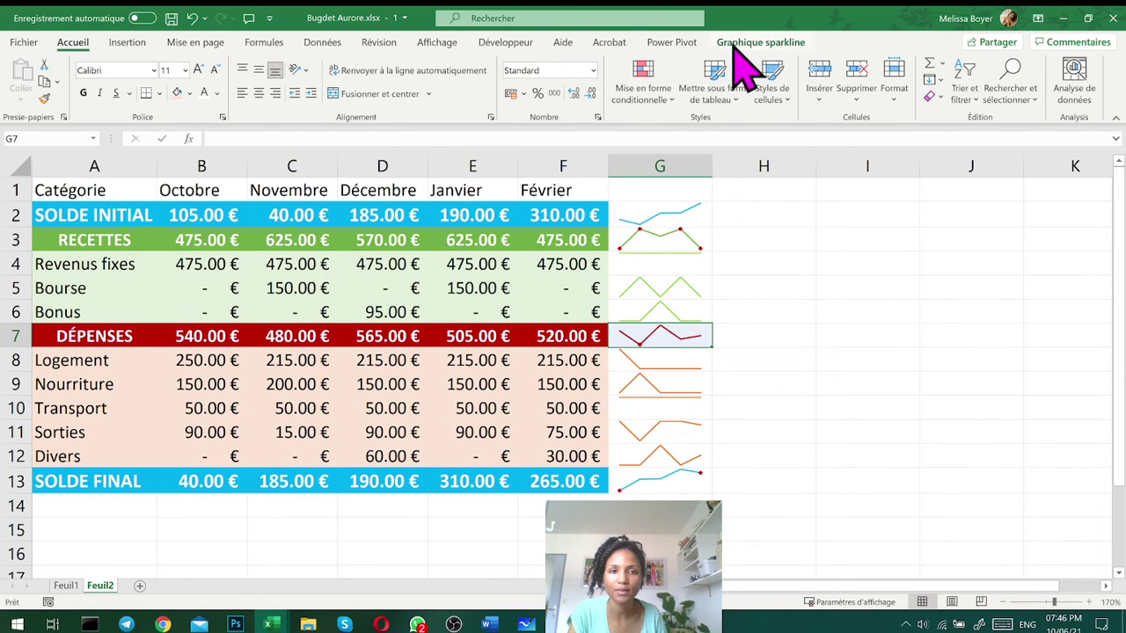
pyautogui.click(756, 42)
pyautogui.click(143, 79)
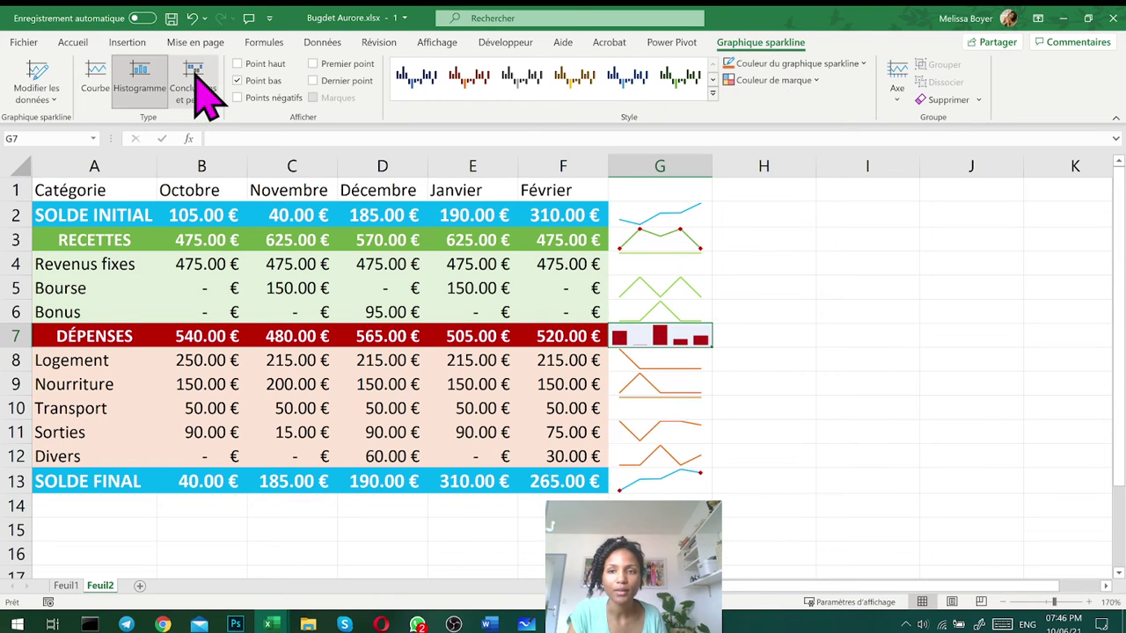
pyautogui.click(175, 90)
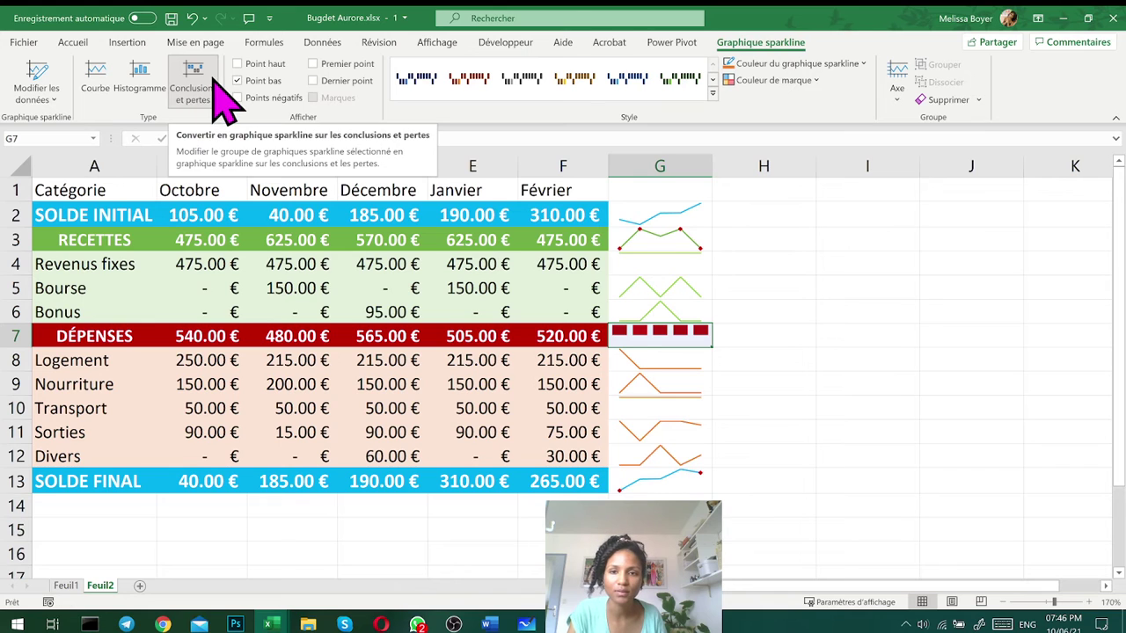
pyautogui.click(97, 78)
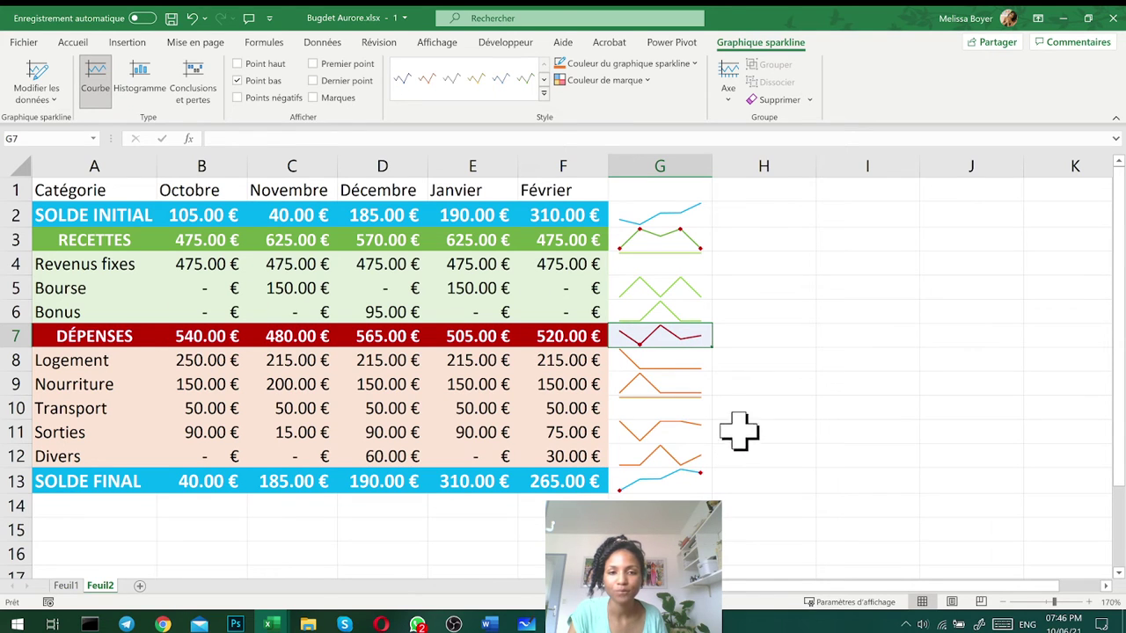
pyautogui.click(788, 375)
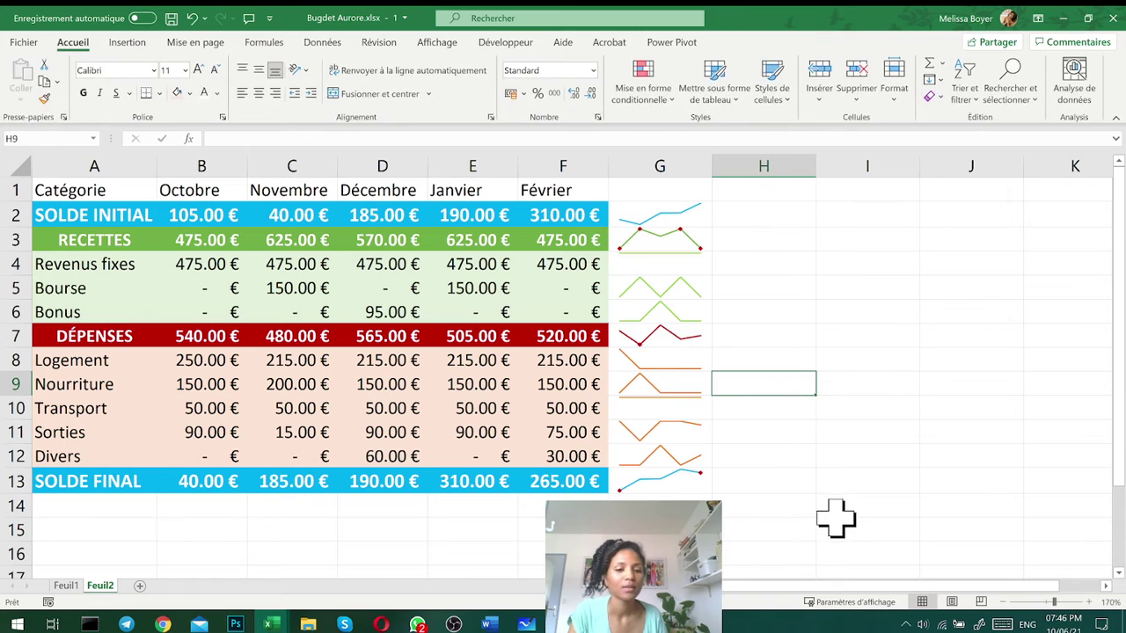
# Insert a 2D line chart from the month headers and the RECETTES and DÉPENSES rows, and place it beside the table
pyautogui.scroll(-3, 845, 497)
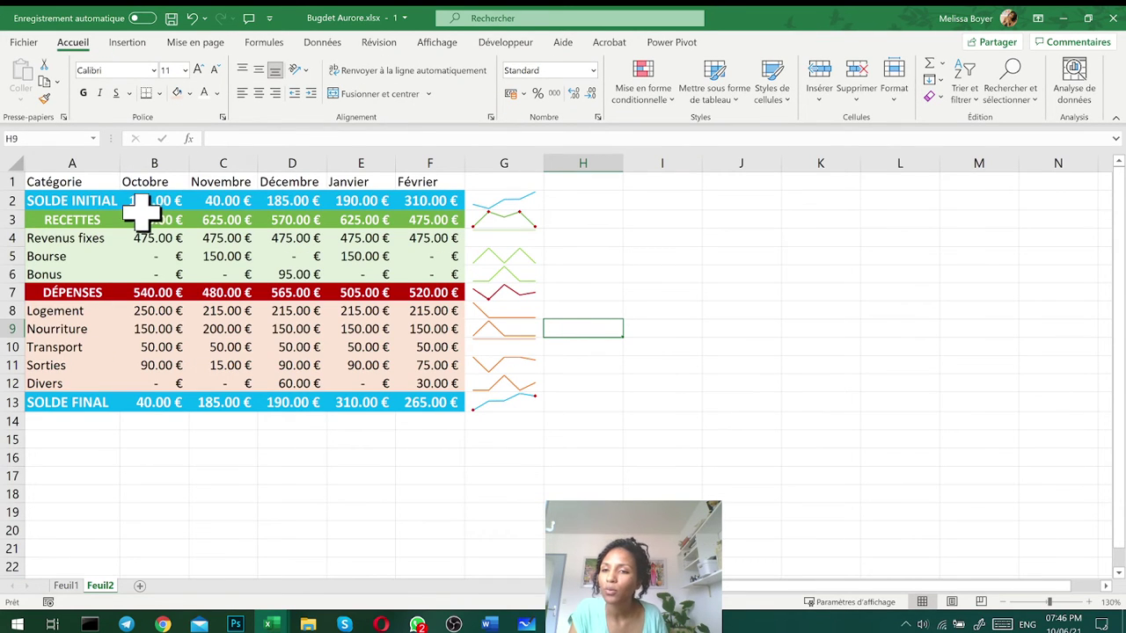
pyautogui.moveTo(131, 220); pyautogui.dragTo(340, 221)
pyautogui.moveTo(146, 176); pyautogui.dragTo(414, 176)
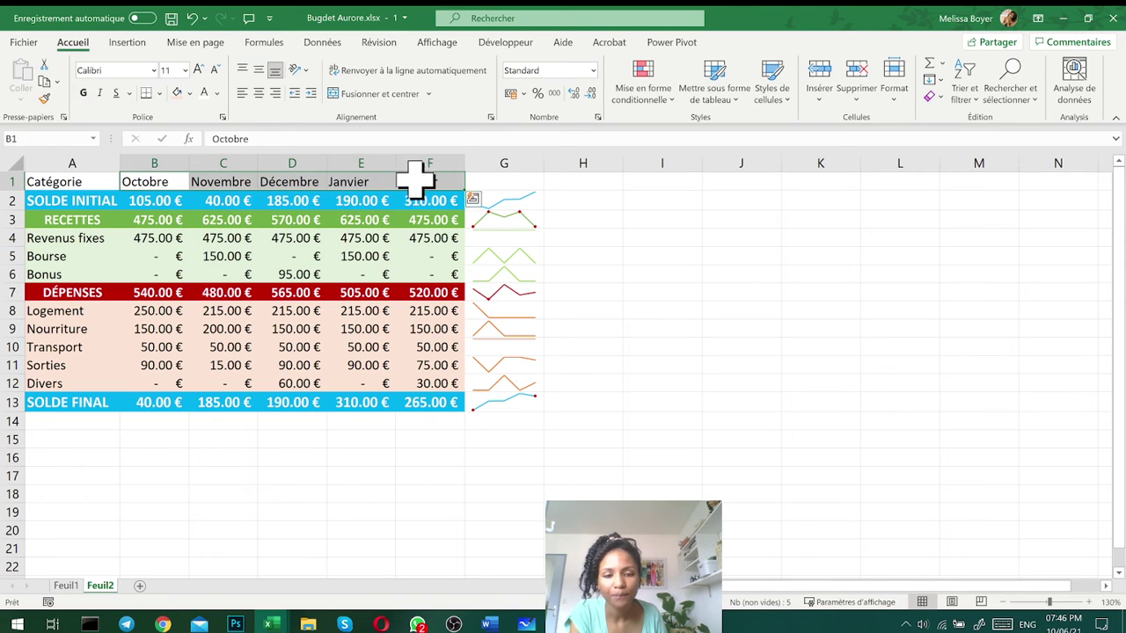
pyautogui.moveTo(138, 218); pyautogui.dragTo(427, 220)
pyautogui.moveTo(57, 215); pyautogui.dragTo(97, 216)
pyautogui.moveTo(143, 184); pyautogui.dragTo(405, 184)
pyautogui.moveTo(91, 218); pyautogui.dragTo(417, 219)
pyautogui.keyDown('ctrl'); pyautogui.click(55, 292); pyautogui.keyUp('ctrl')
pyautogui.moveTo(145, 290); pyautogui.dragTo(428, 284)
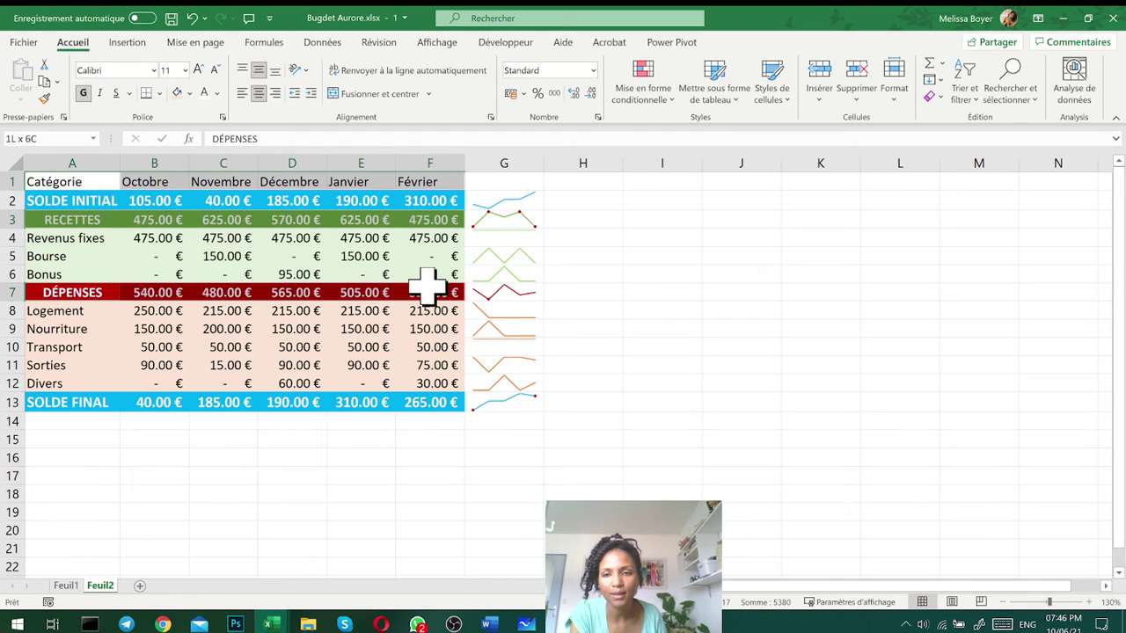
pyautogui.click(127, 42)
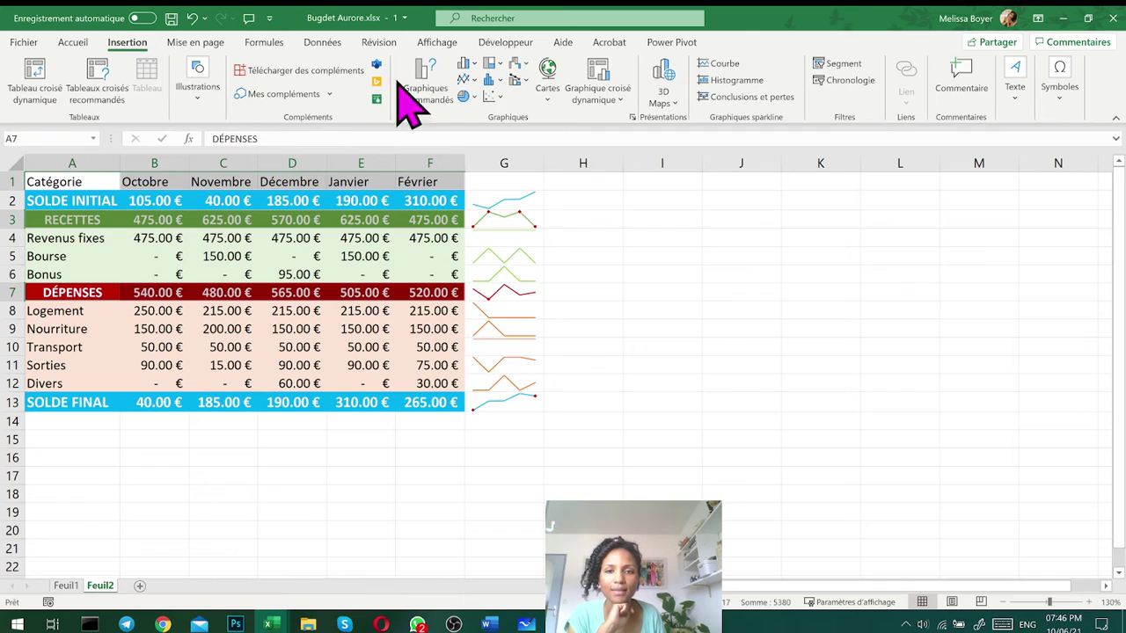
pyautogui.click(464, 80)
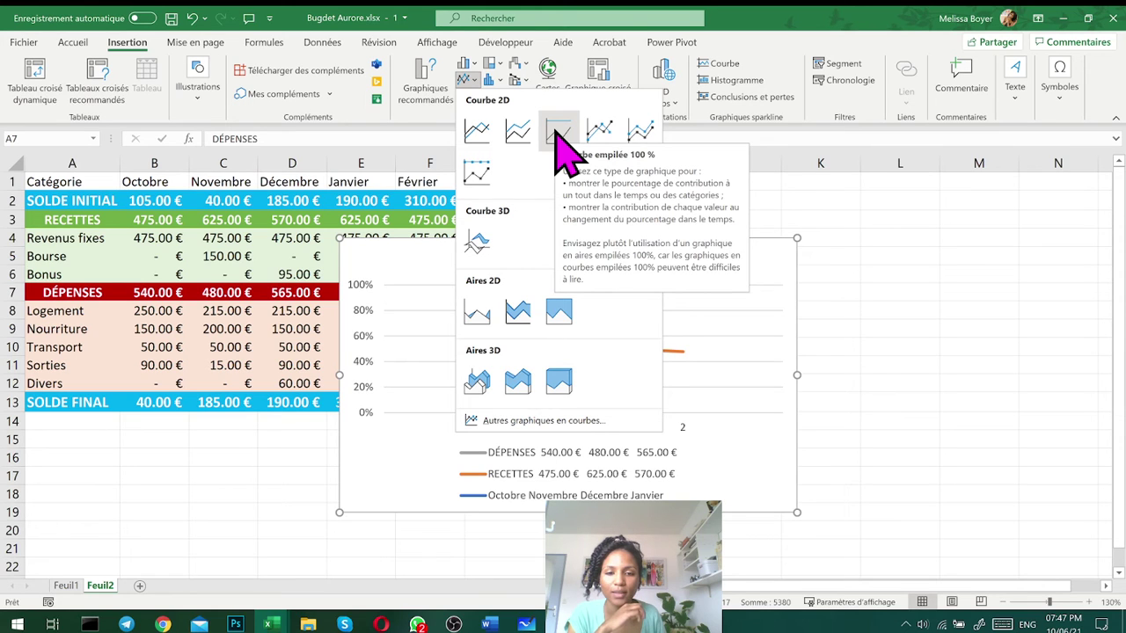
pyautogui.click(487, 130)
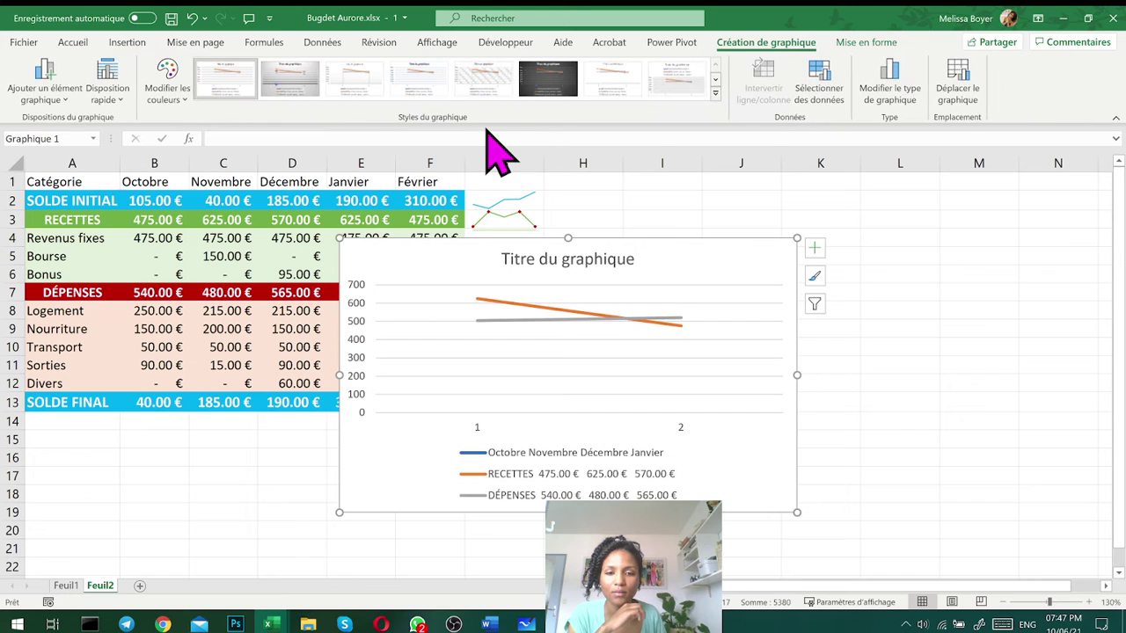
pyautogui.moveTo(665, 294); pyautogui.dragTo(964, 250)
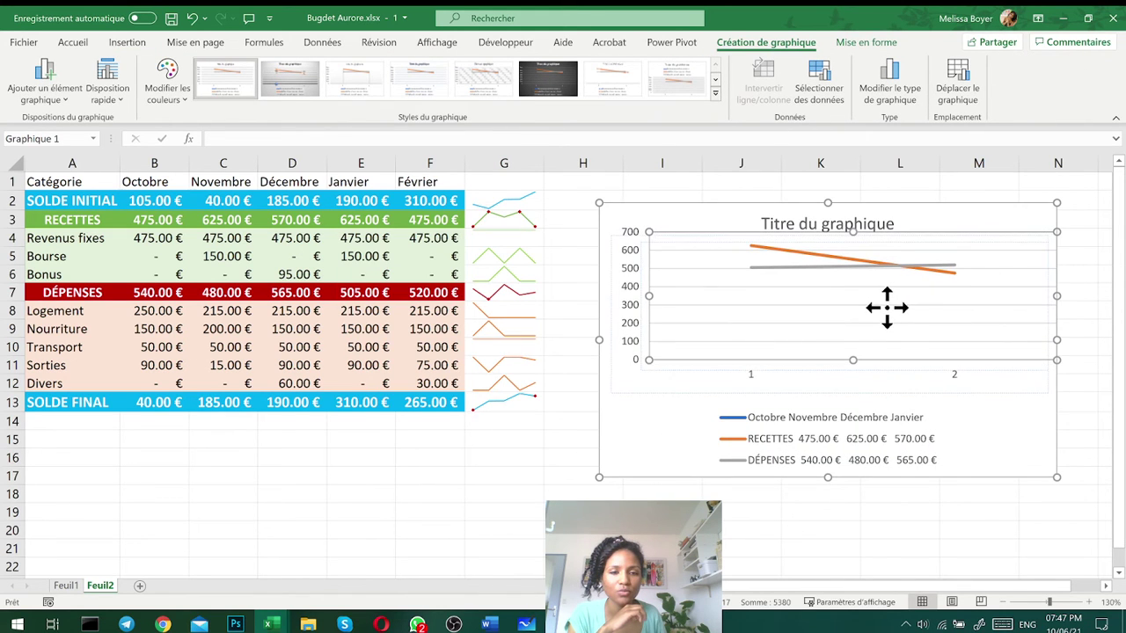
# Replace the chart's data range with the monthly RECETTES amounts in B3:F3 and DÉPENSES amounts in B7:F7 of Feuil2
pyautogui.click(847, 275)
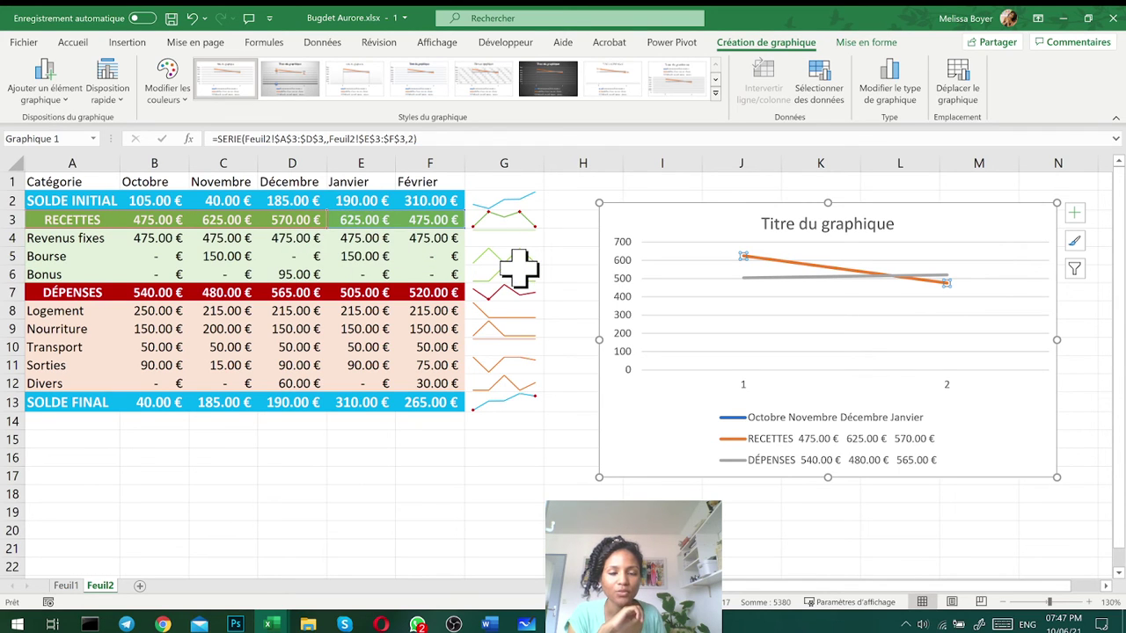
pyautogui.click(1075, 269)
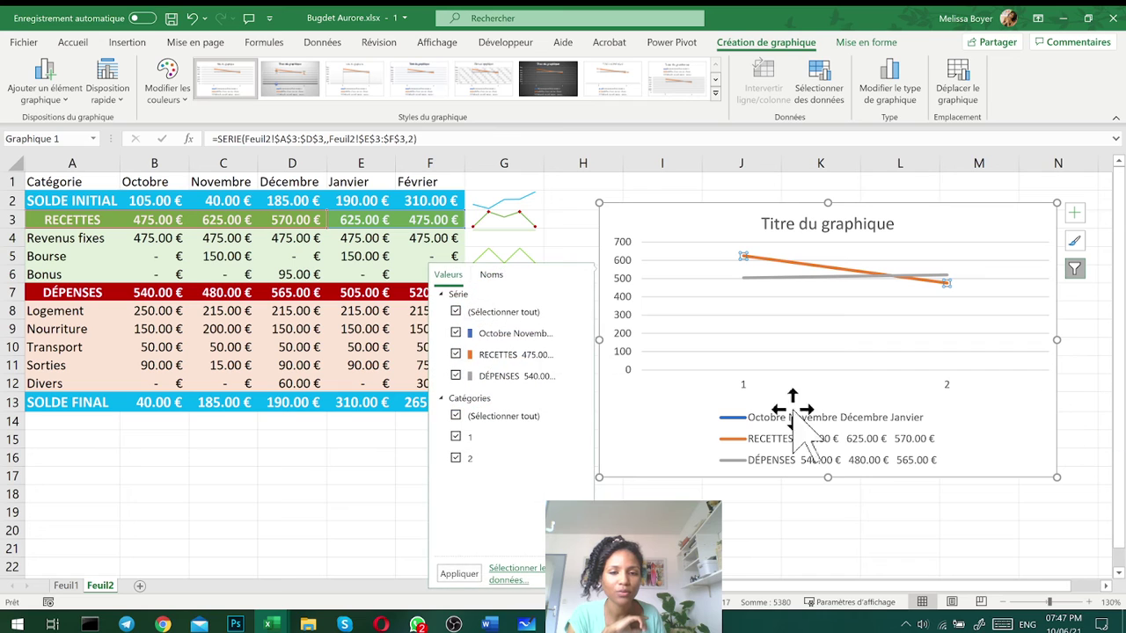
pyautogui.click(506, 575)
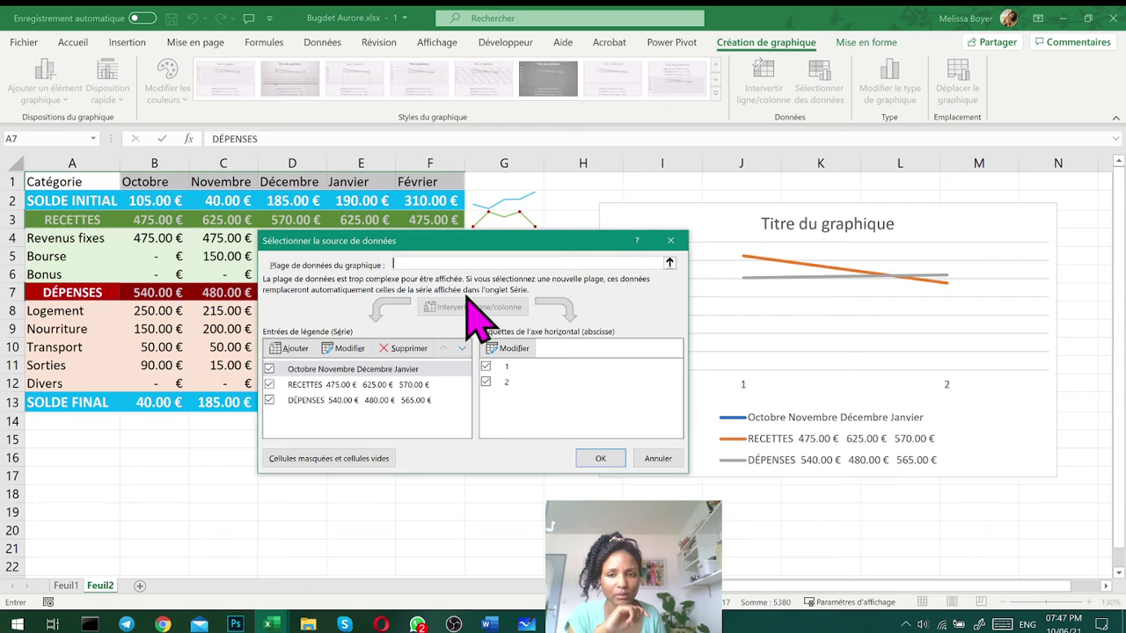
pyautogui.moveTo(352, 239); pyautogui.dragTo(376, 369)
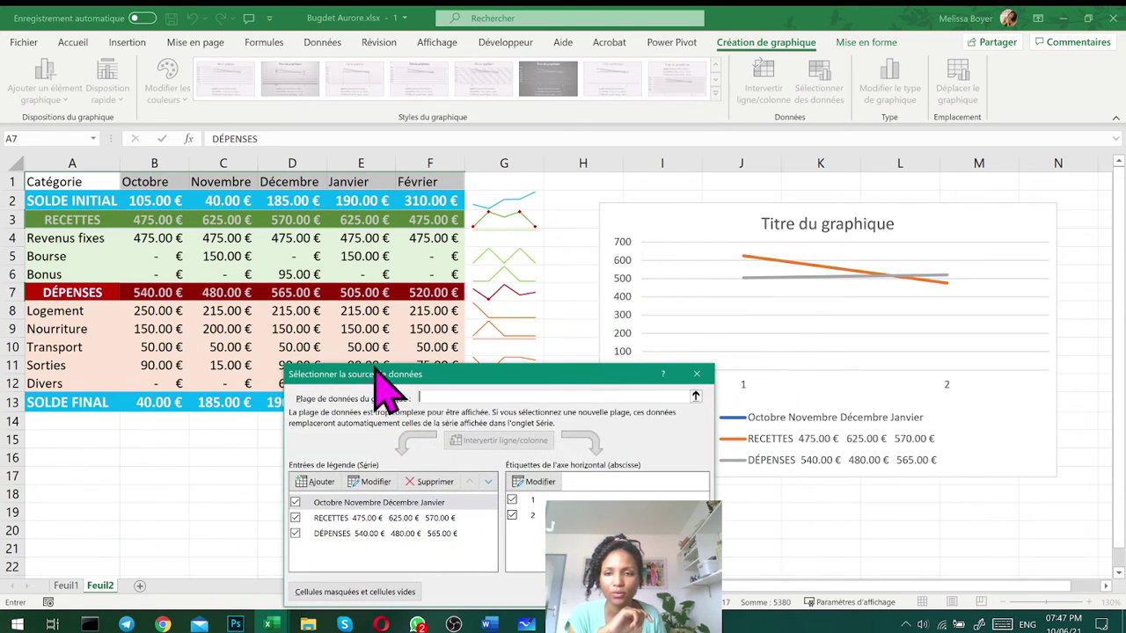
pyautogui.click(125, 181)
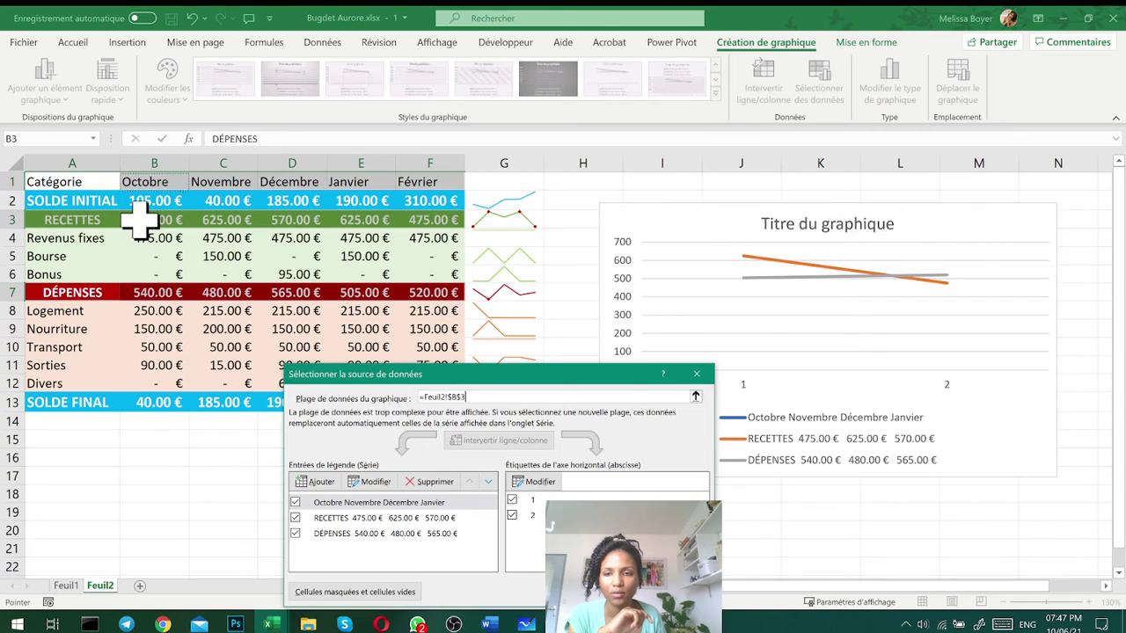
pyautogui.moveTo(140, 224); pyautogui.dragTo(431, 220)
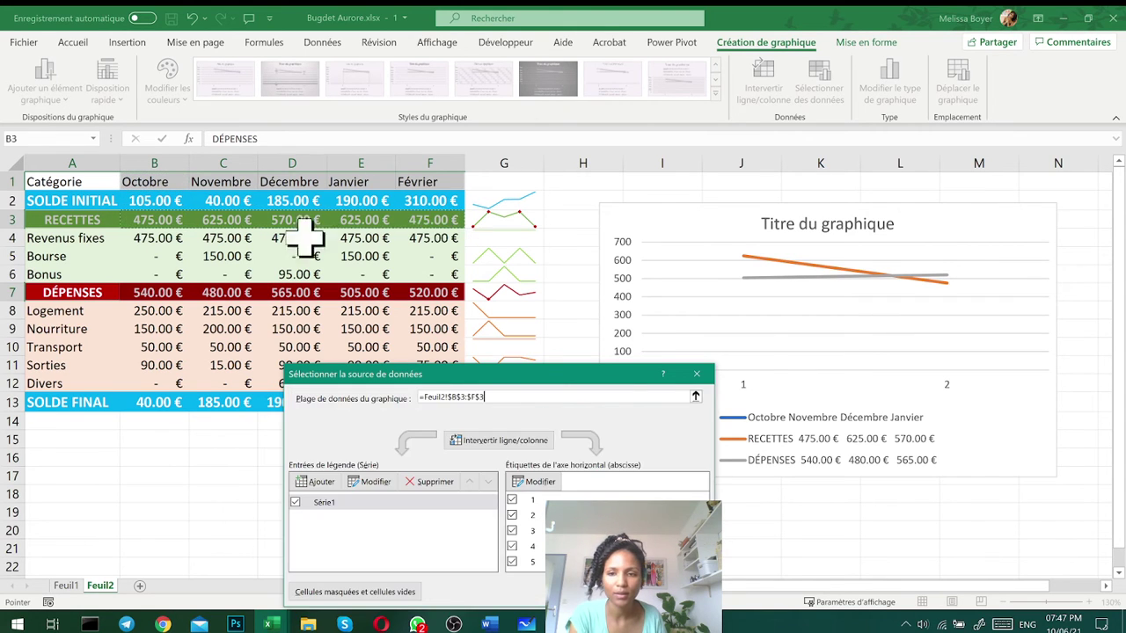
pyautogui.moveTo(131, 295); pyautogui.dragTo(419, 284)
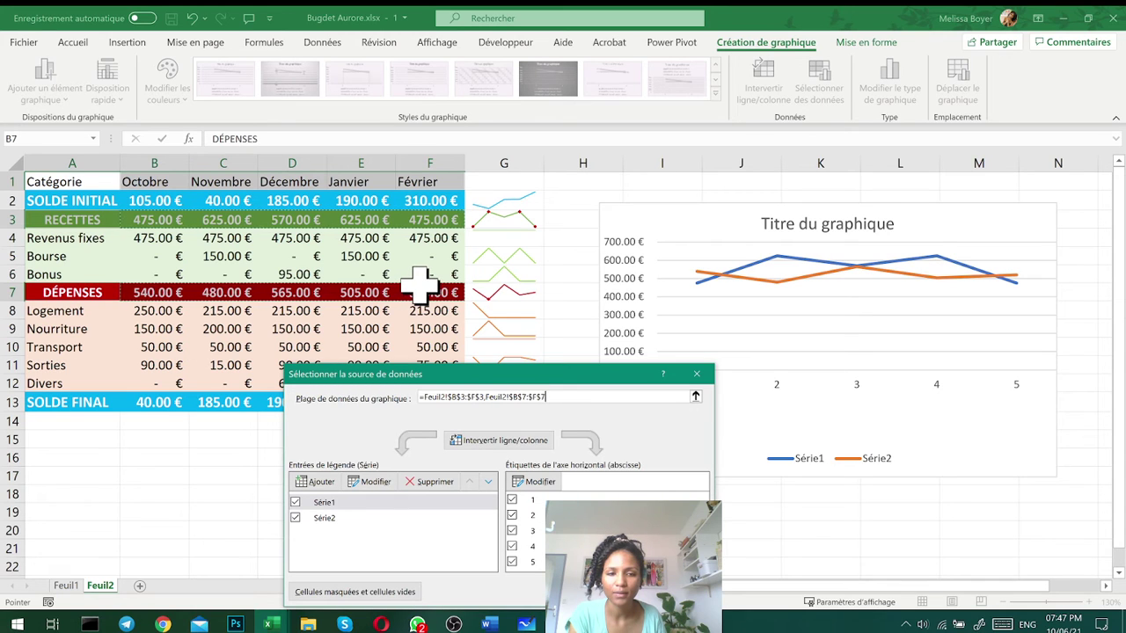
# Set the chart's horizontal axis labels to the month names in B1:F1 and apply the new data source
pyautogui.click(556, 500)
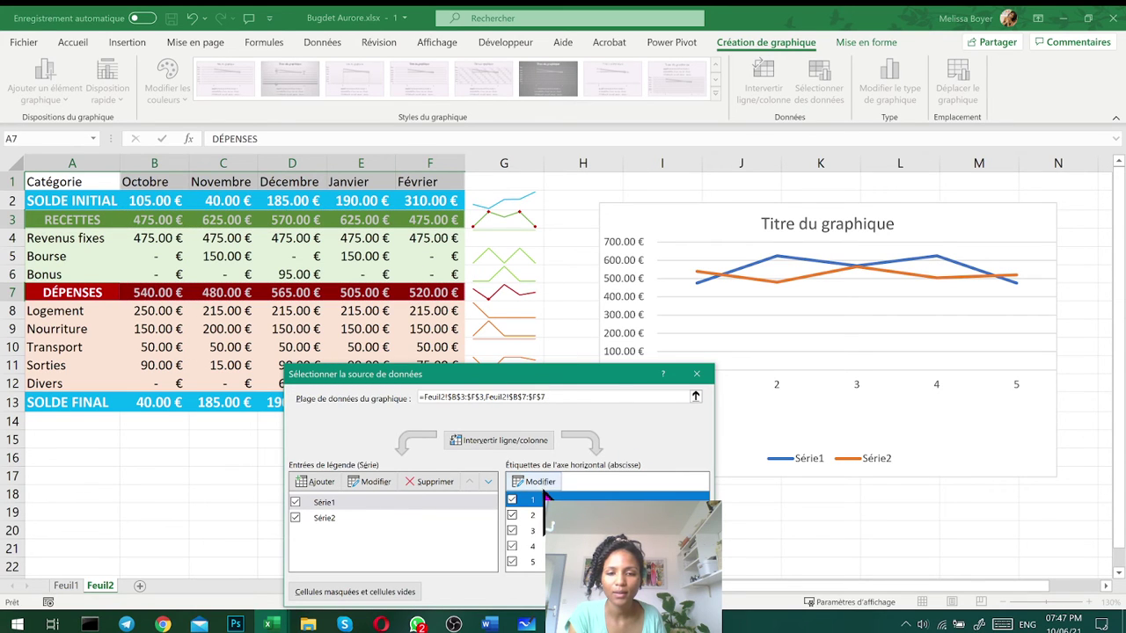
pyautogui.click(538, 483)
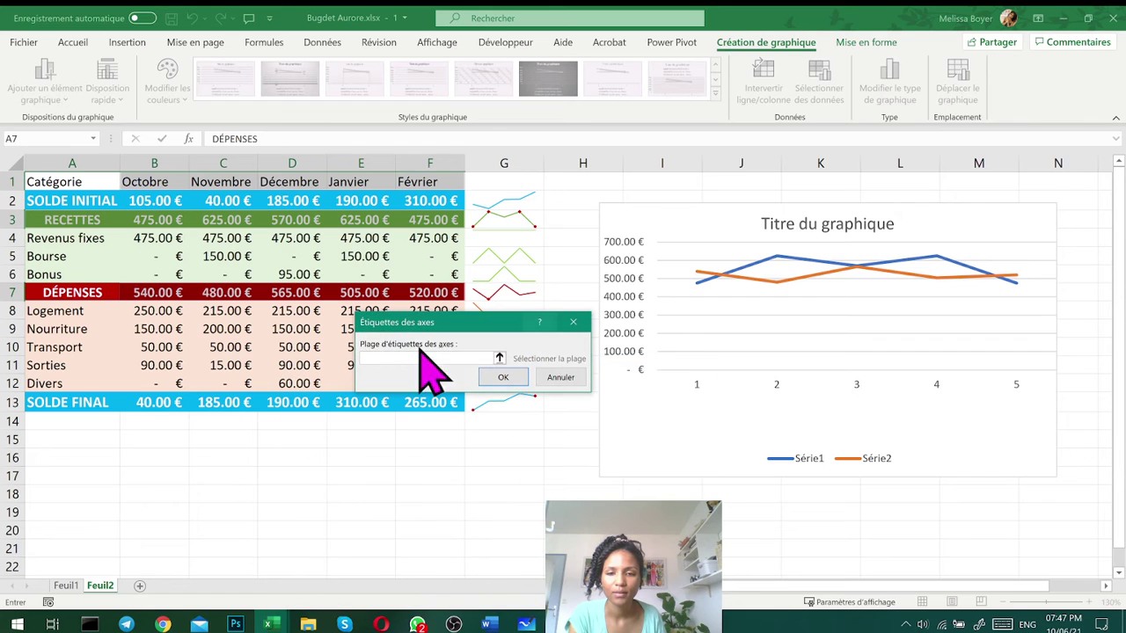
pyautogui.moveTo(154, 181); pyautogui.dragTo(427, 179)
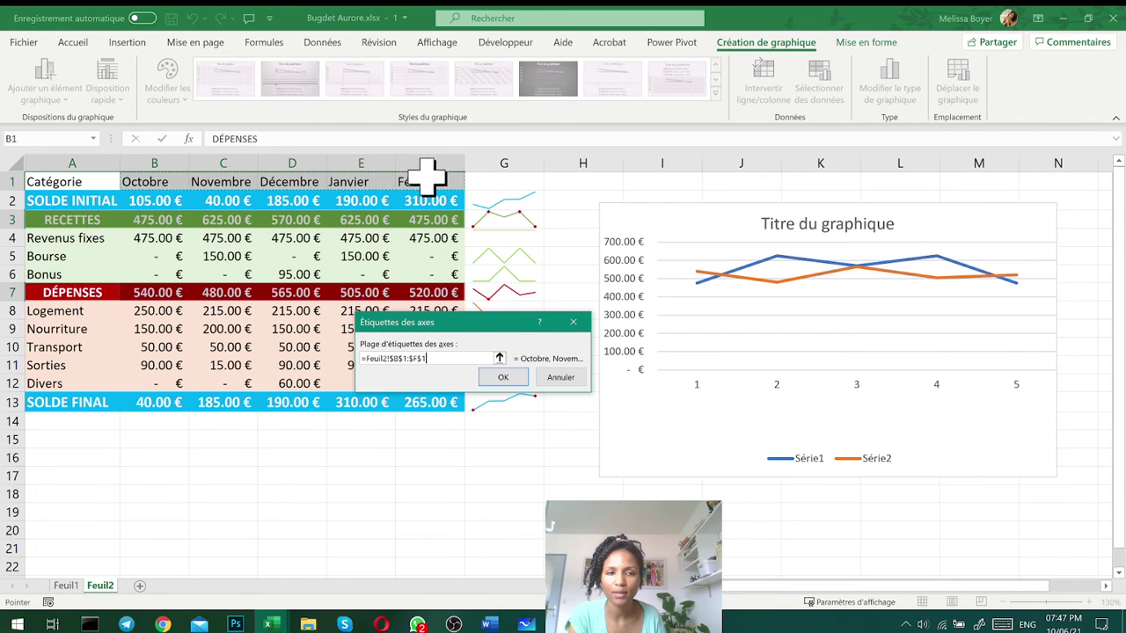
pyautogui.click(500, 379)
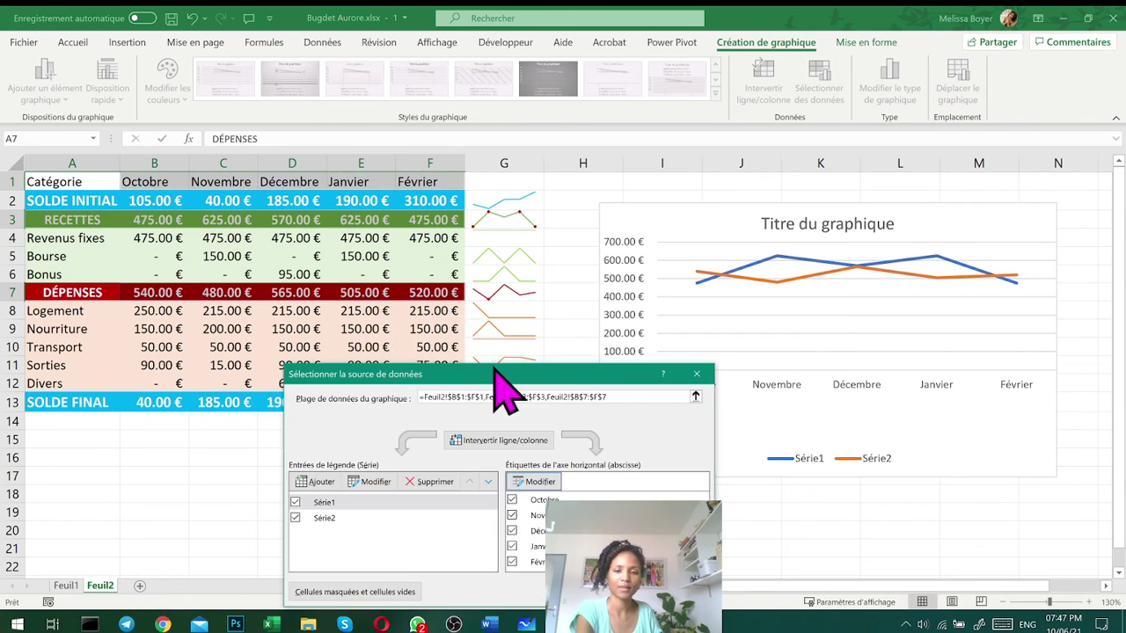
pyautogui.moveTo(493, 369); pyautogui.dragTo(300, 267)
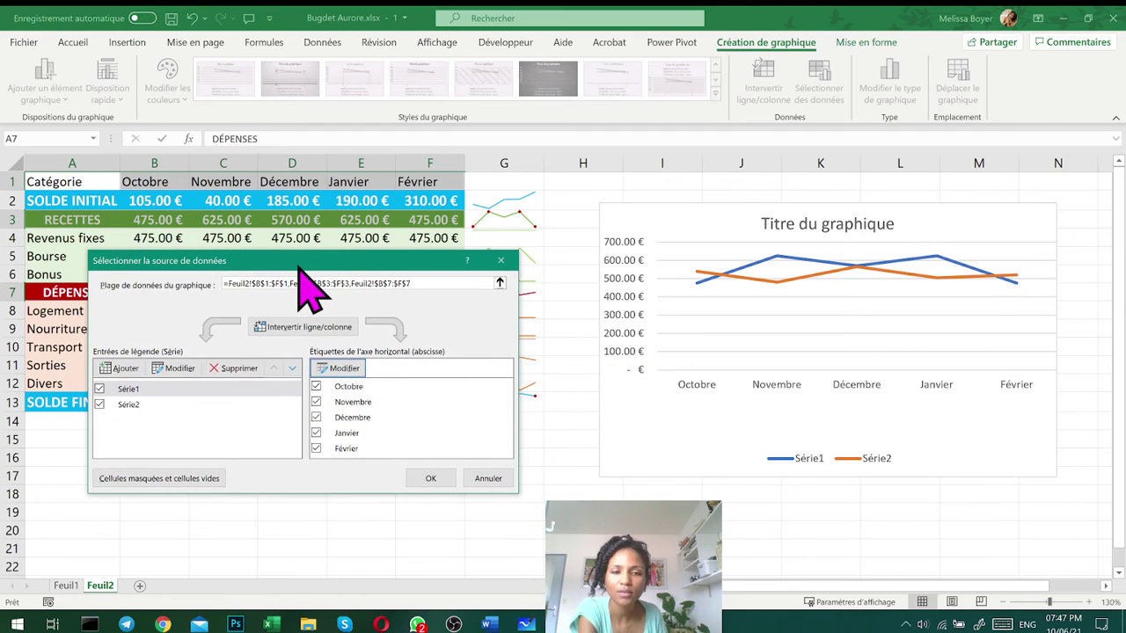
pyautogui.click(431, 482)
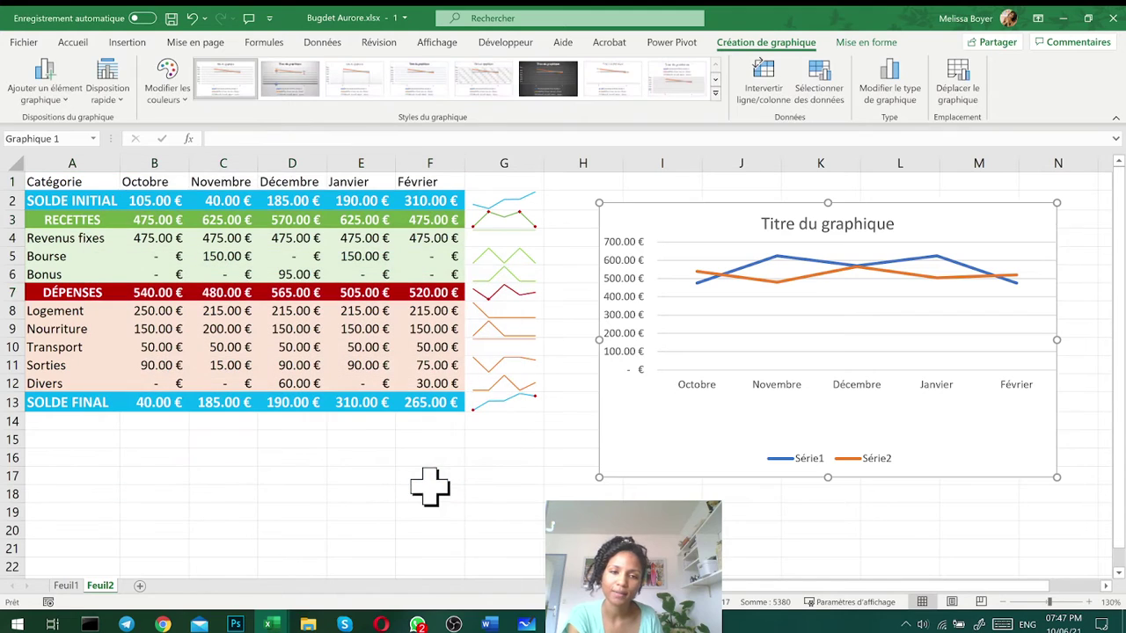
# Reopen the chart's data source and set the first series' name to the RECETTES label in cell A3 of Feuil2
pyautogui.click(1074, 268)
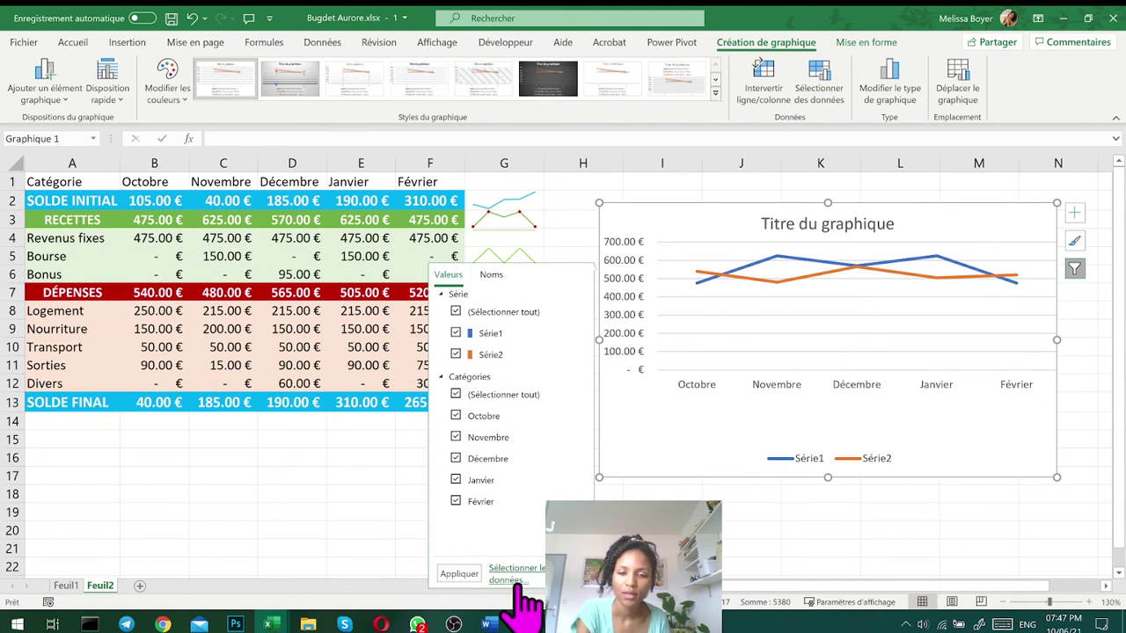
pyautogui.click(517, 576)
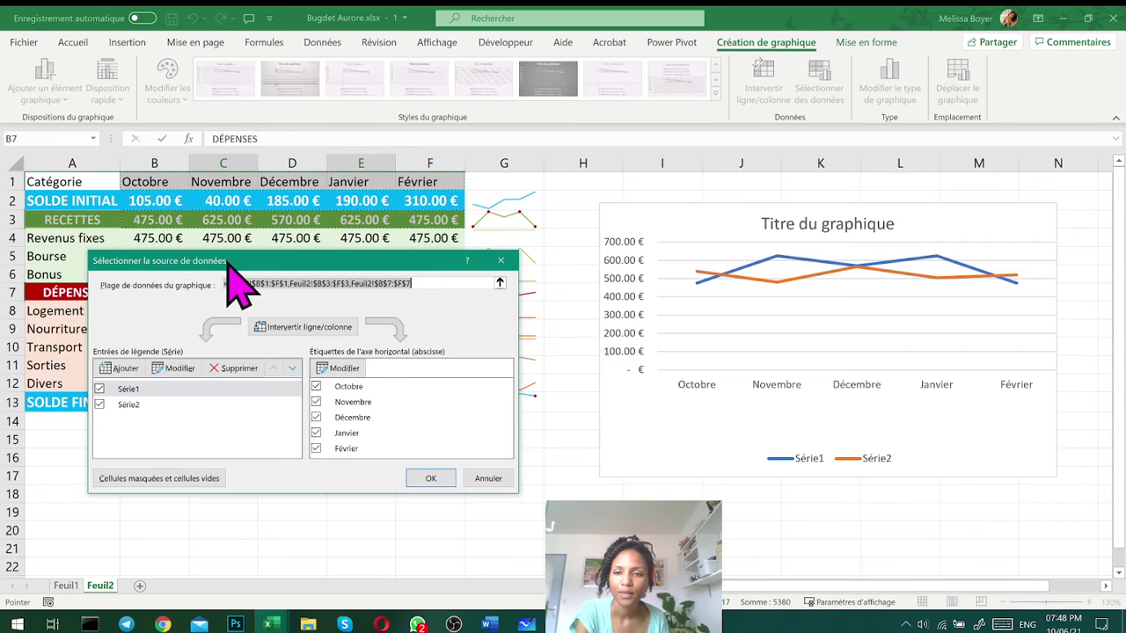
pyautogui.moveTo(228, 261); pyautogui.dragTo(219, 449)
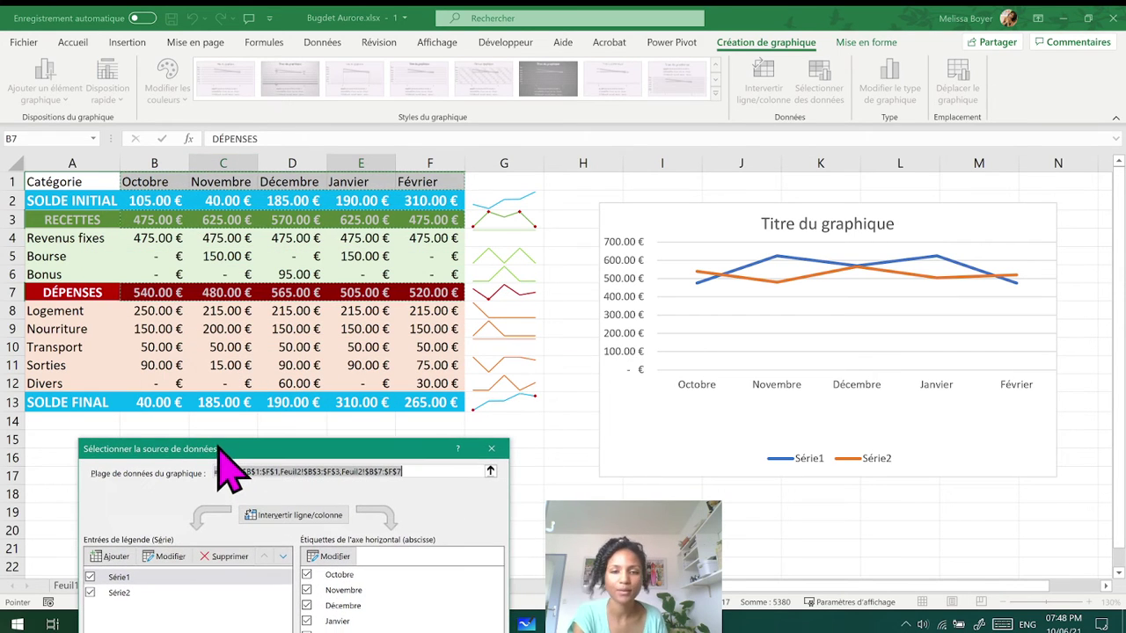
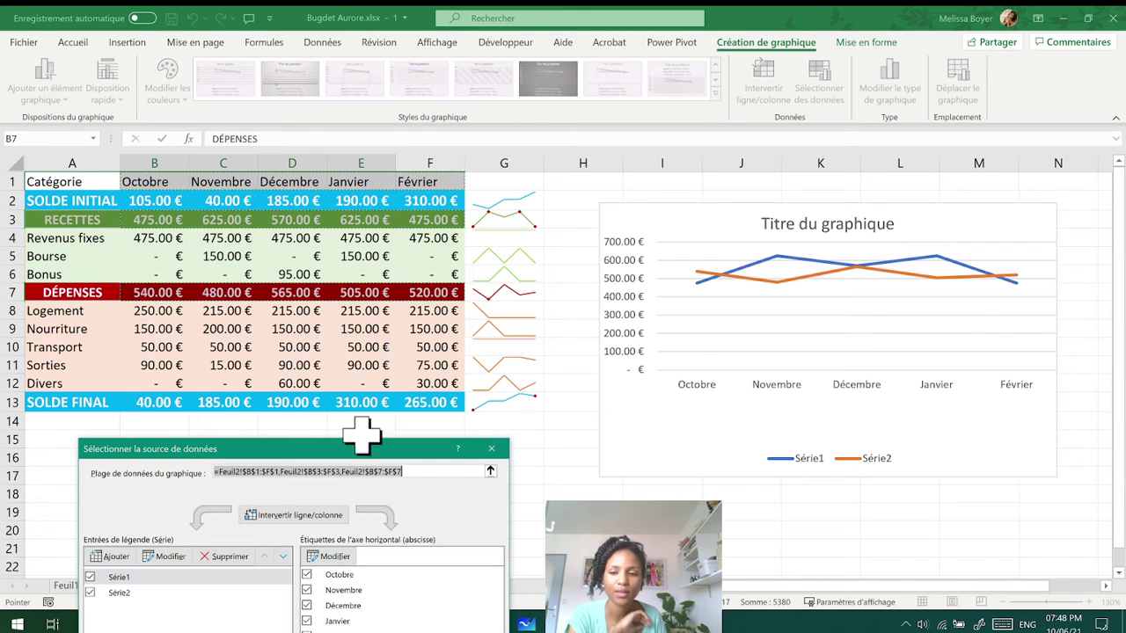
pyautogui.moveTo(397, 451); pyautogui.dragTo(401, 394)
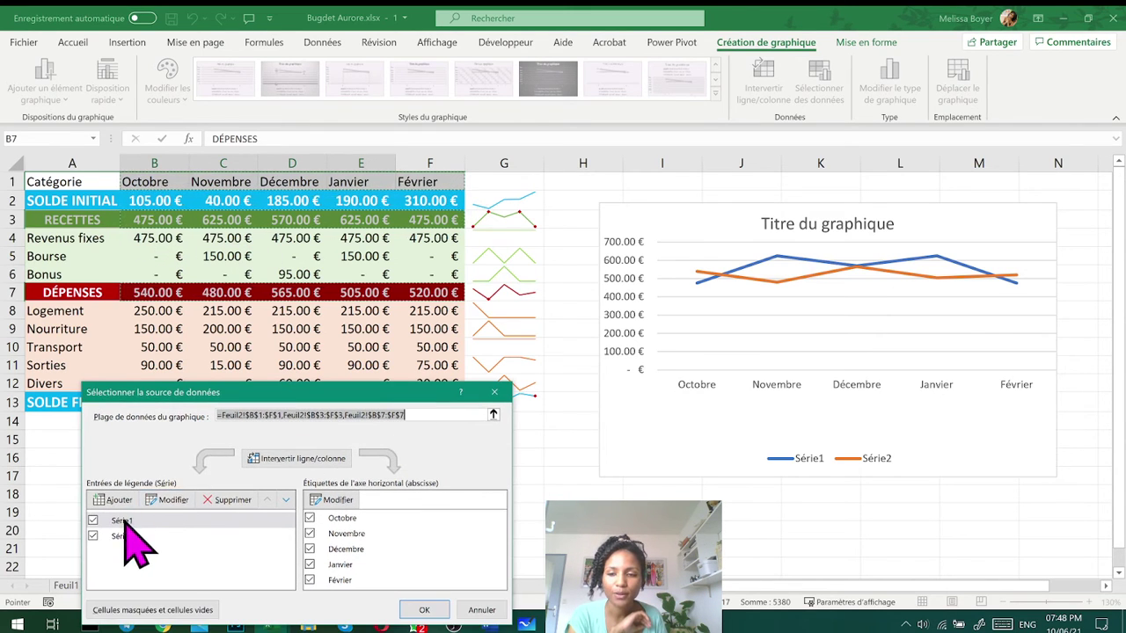
pyautogui.click(168, 500)
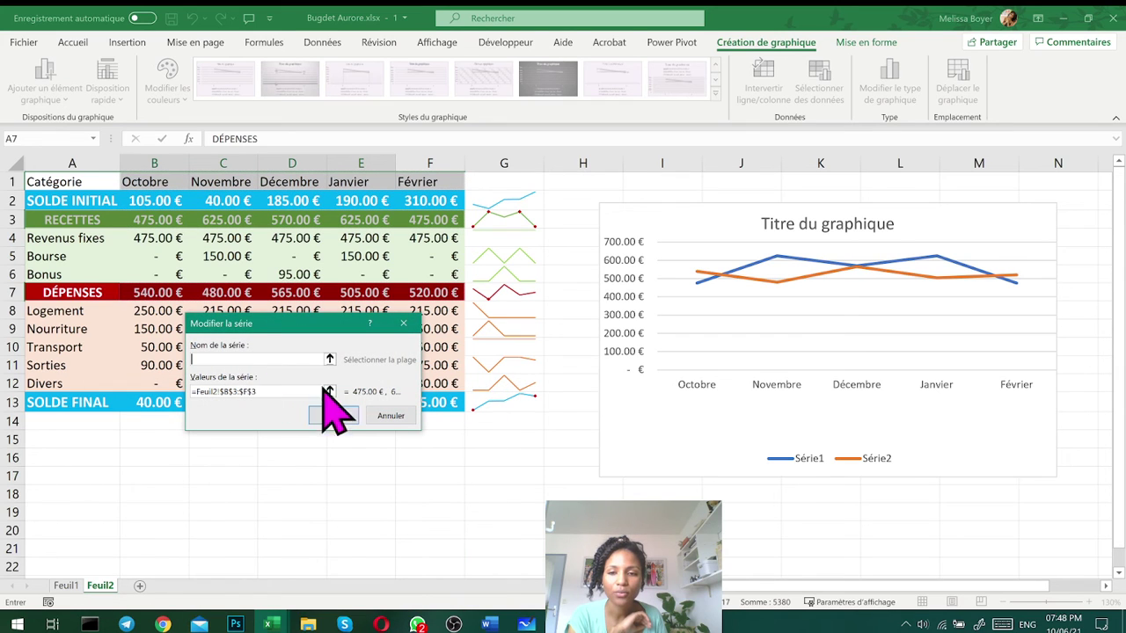
pyautogui.click(266, 393)
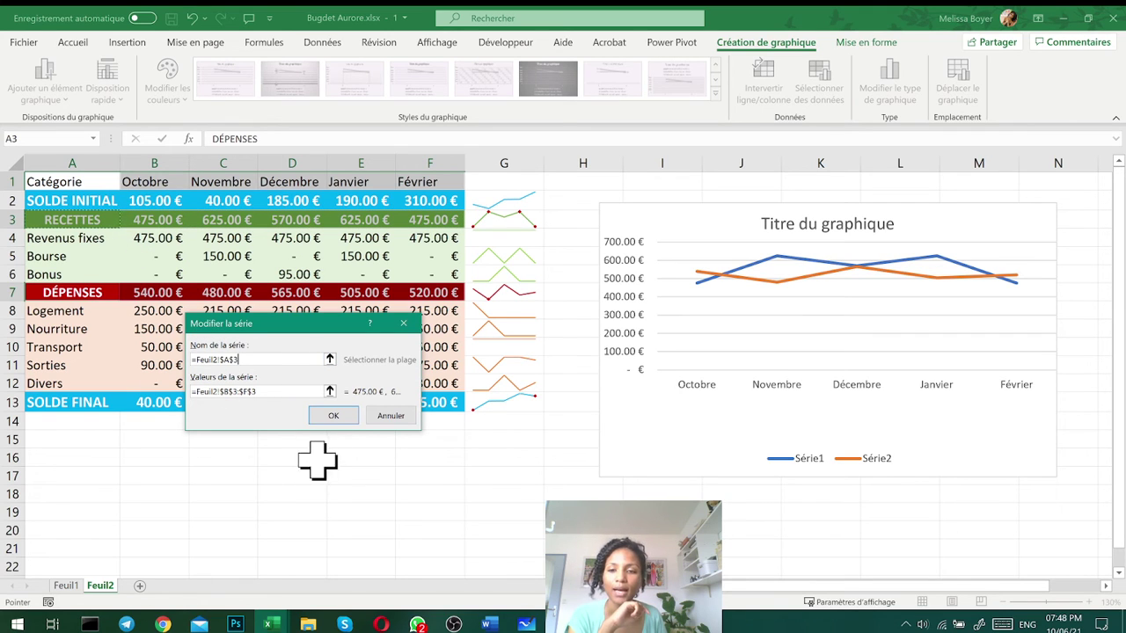
pyautogui.click(334, 415)
# Set the second series' name to the DÉPENSES label in cell A7 of Feuil2 and apply the data source changes
pyautogui.click(204, 537)
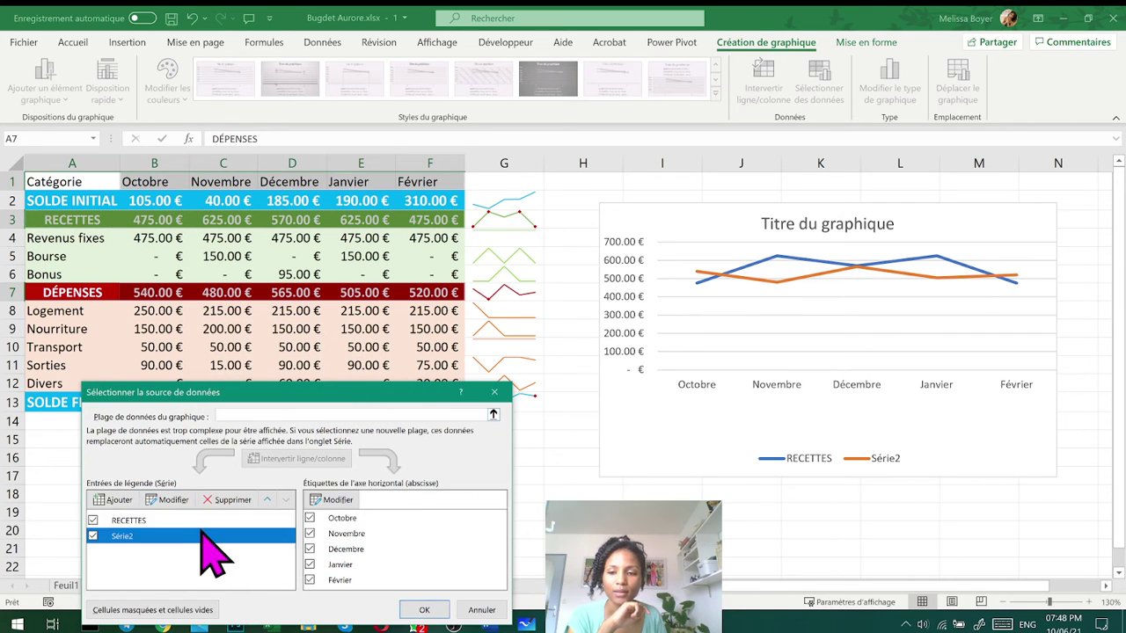
pyautogui.click(160, 500)
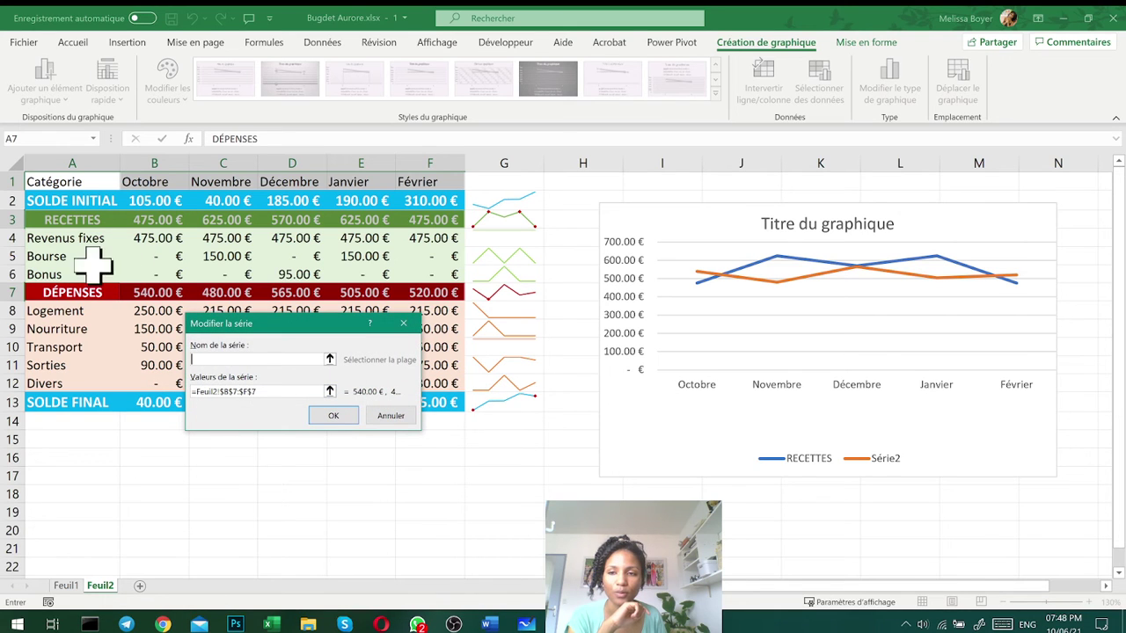
pyautogui.click(88, 292)
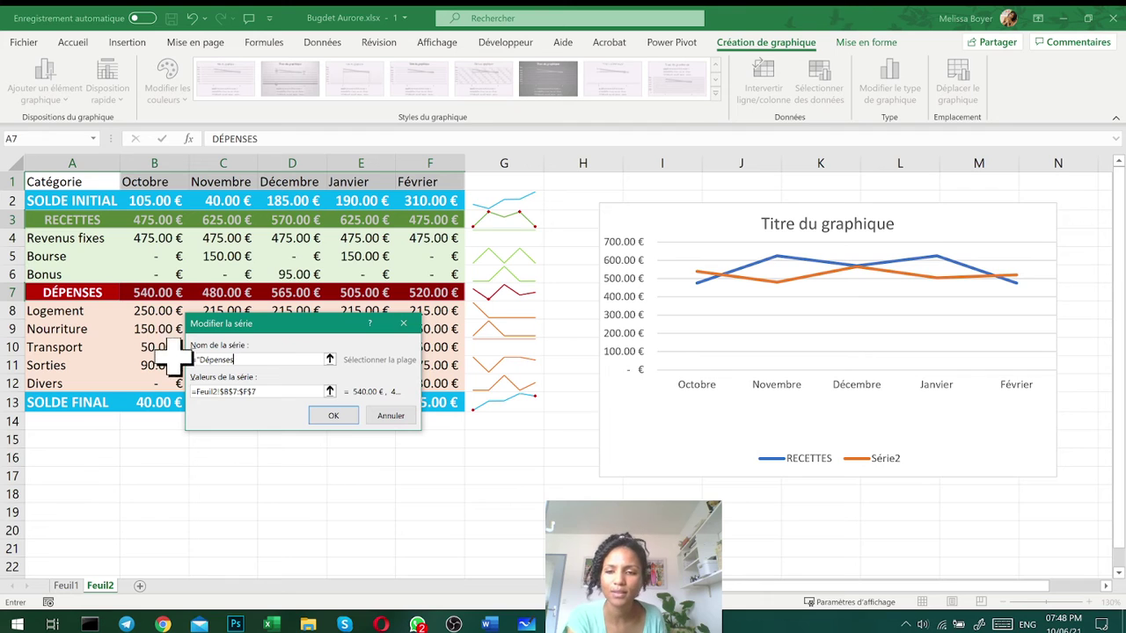
pyautogui.click(77, 292)
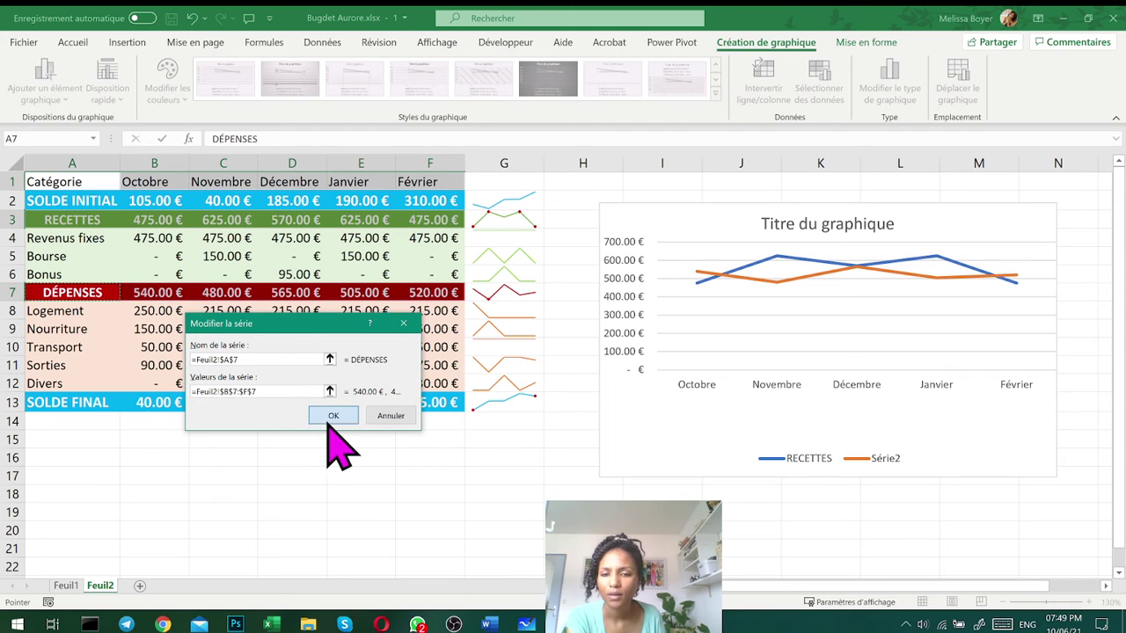
pyautogui.click(333, 416)
pyautogui.moveTo(394, 323); pyautogui.dragTo(390, 305)
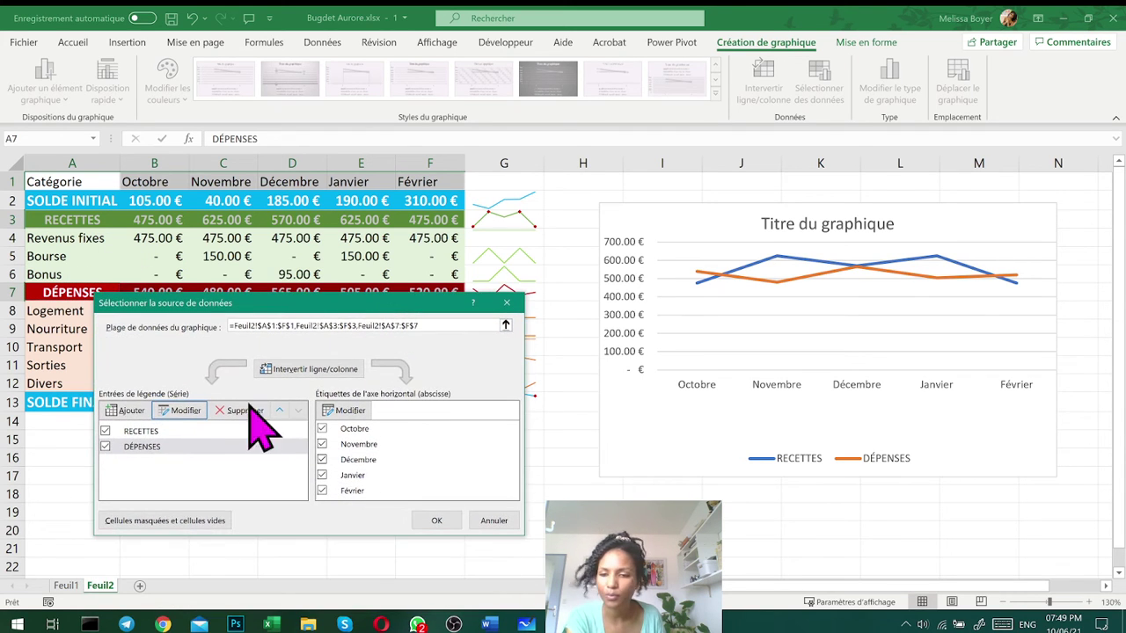
pyautogui.click(437, 521)
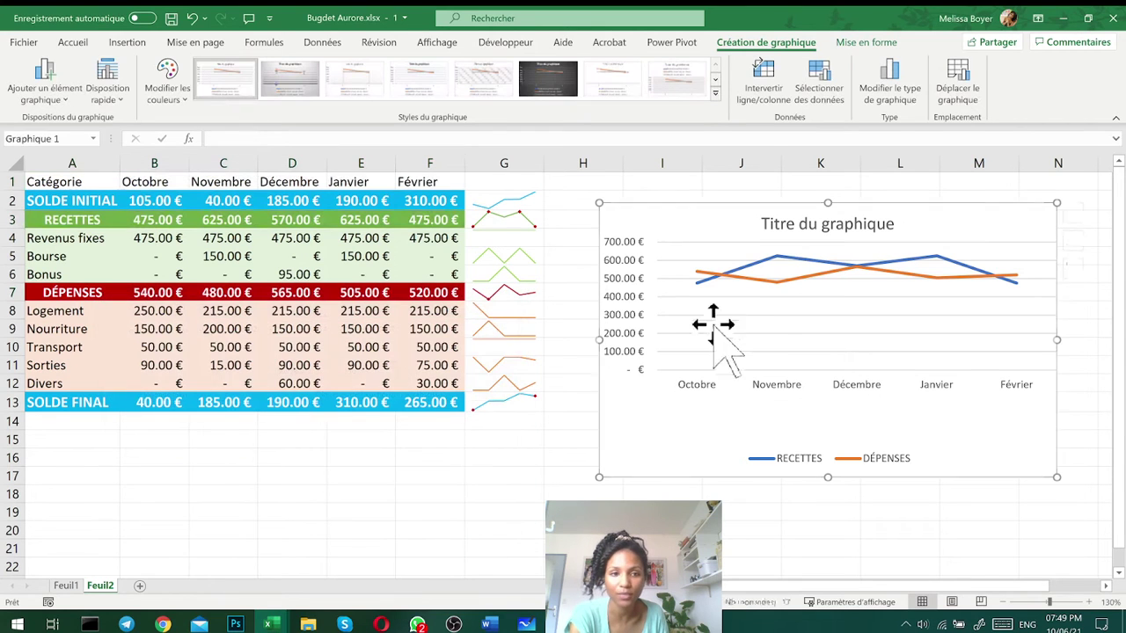
# Apply the dark-background style to the line chart and colour the whole DÉPENSES series red
pyautogui.click(774, 284)
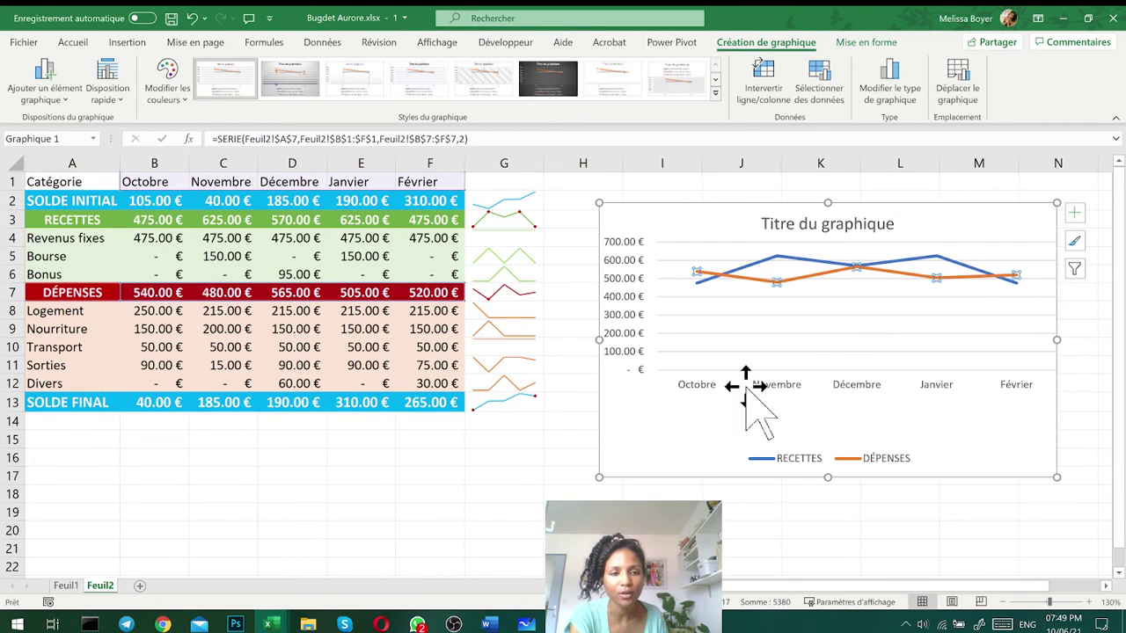
pyautogui.click(568, 105)
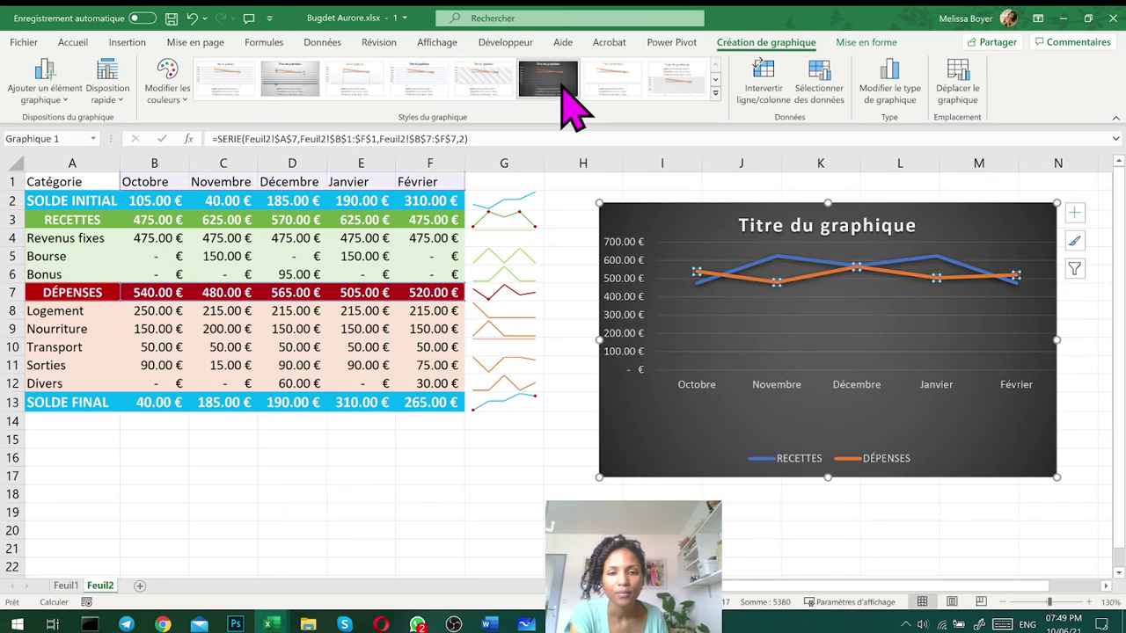
pyautogui.doubleClick(807, 279)
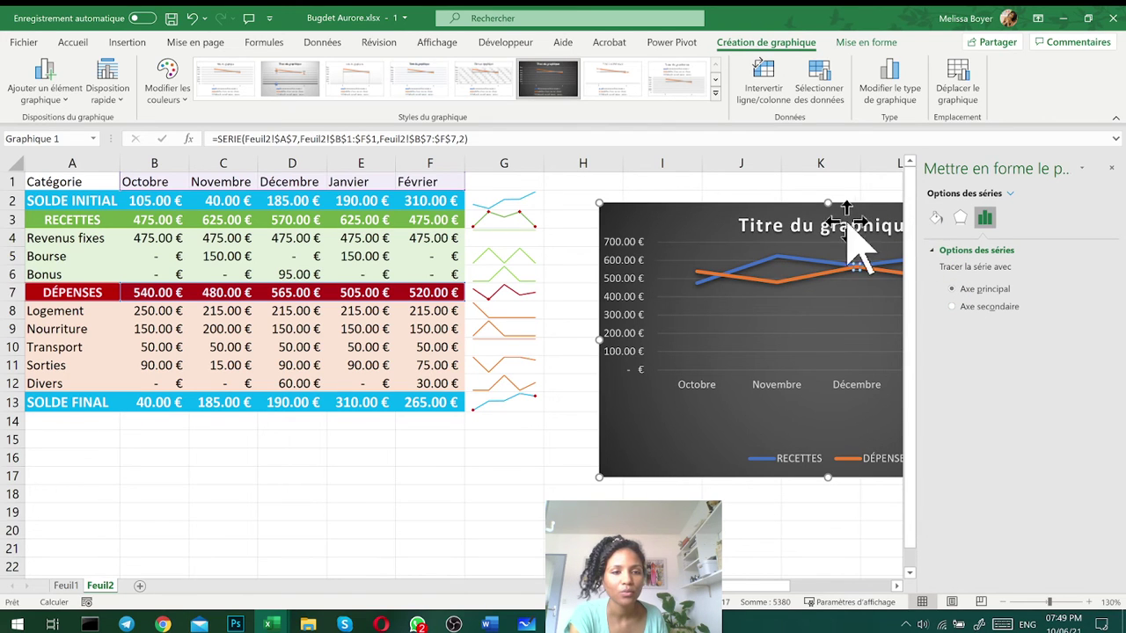
pyautogui.click(936, 219)
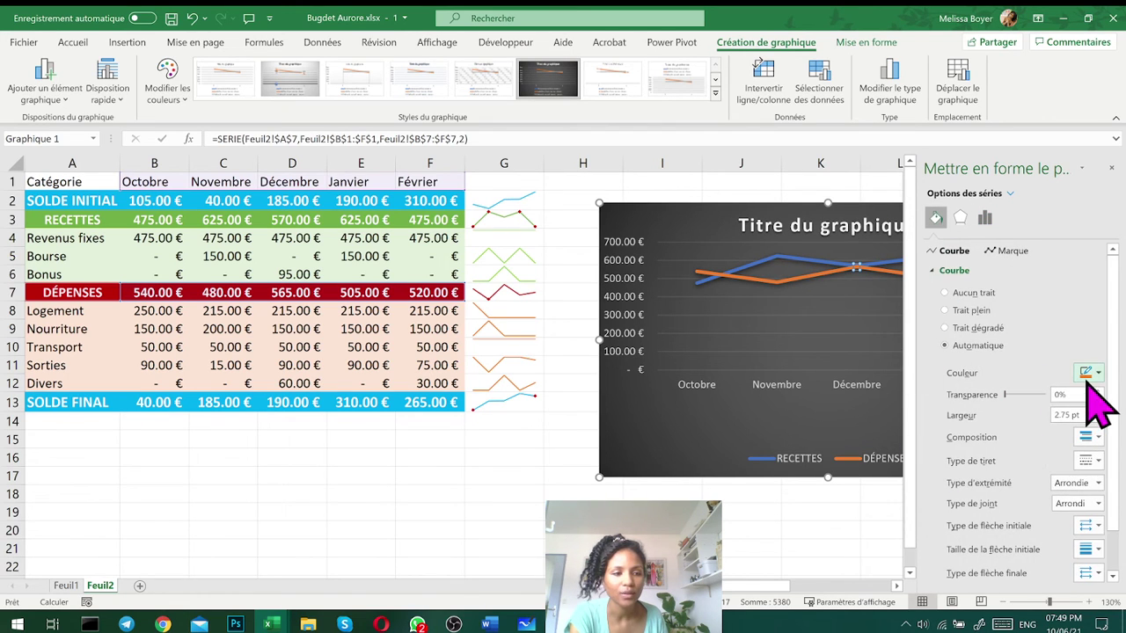
pyautogui.click(1091, 375)
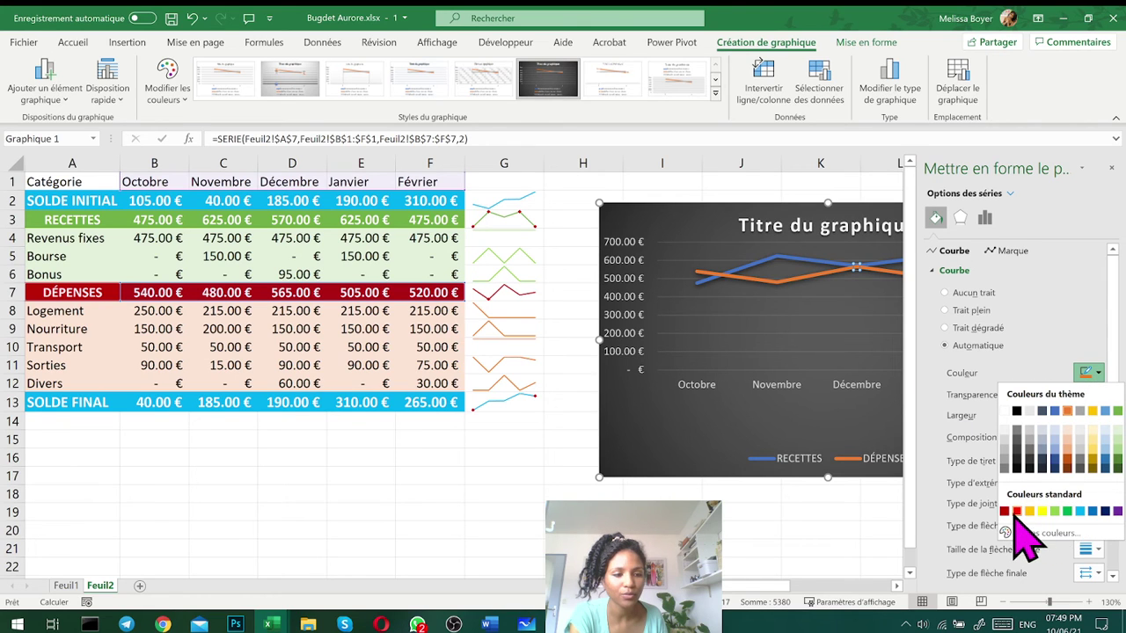
pyautogui.click(1017, 511)
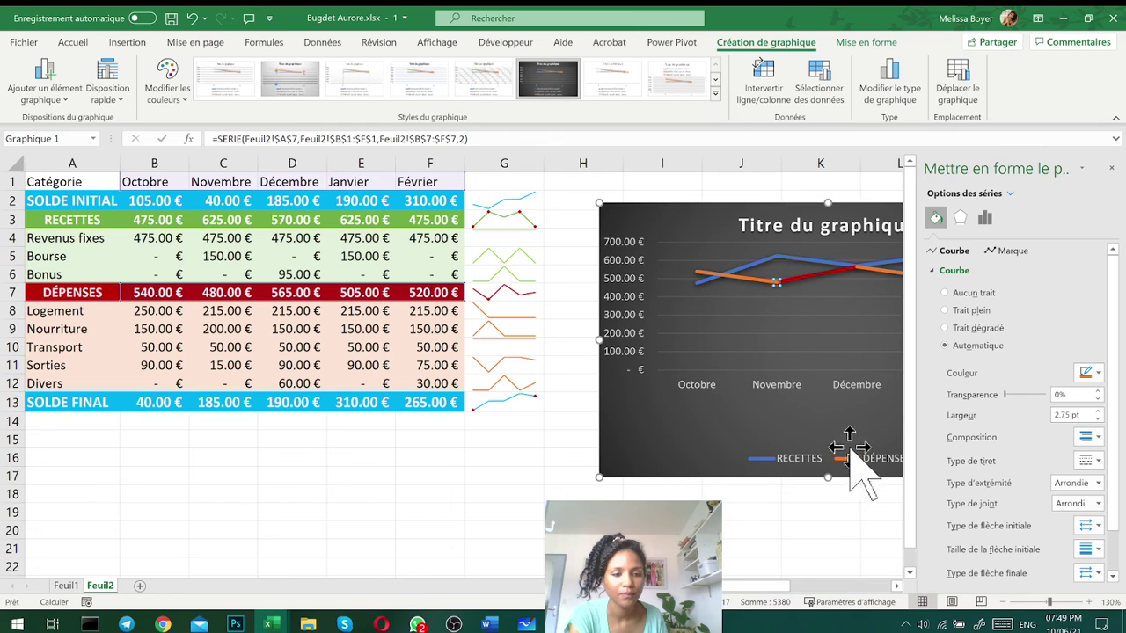
pyautogui.click(852, 459)
pyautogui.click(848, 459)
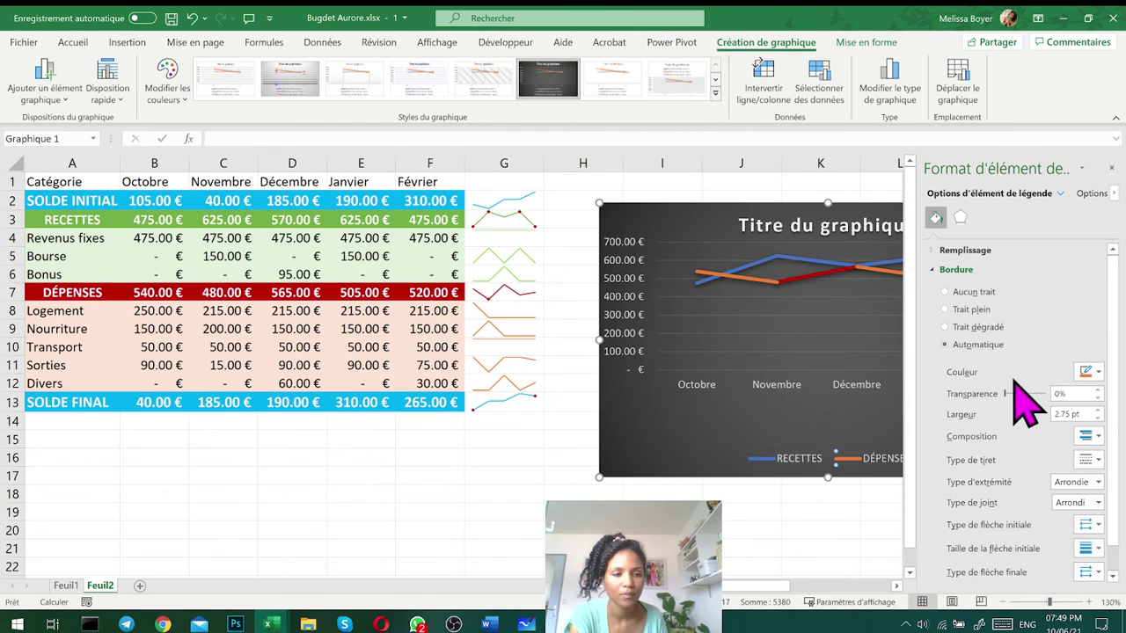
pyautogui.click(1091, 372)
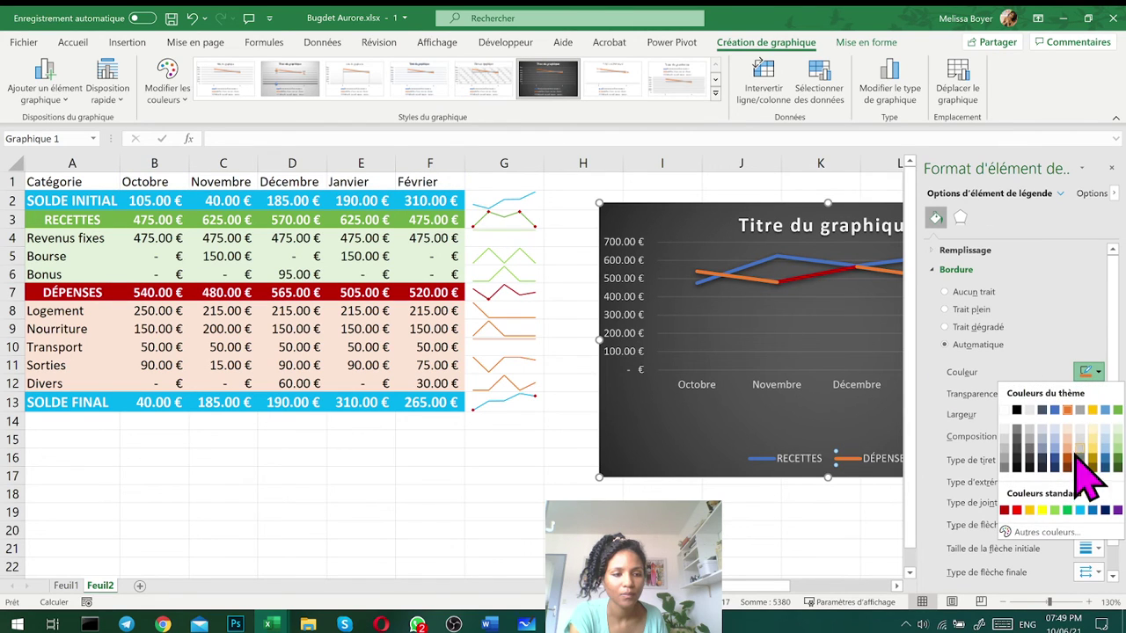
pyautogui.click(1017, 510)
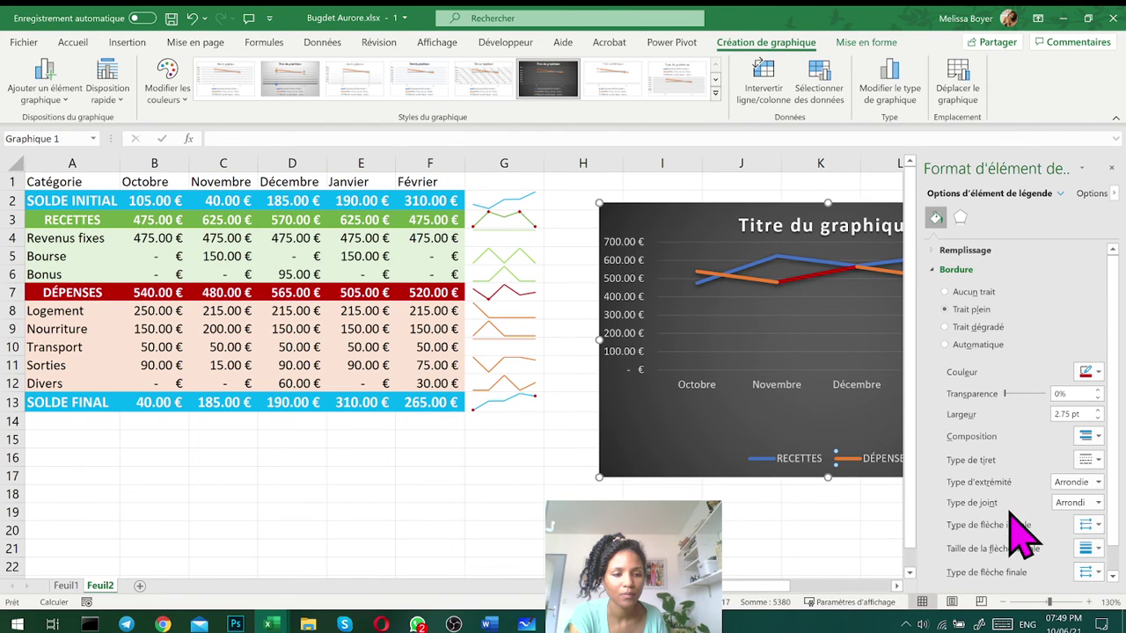
# Colour the RECETTES line of the chart green
pyautogui.click(800, 264)
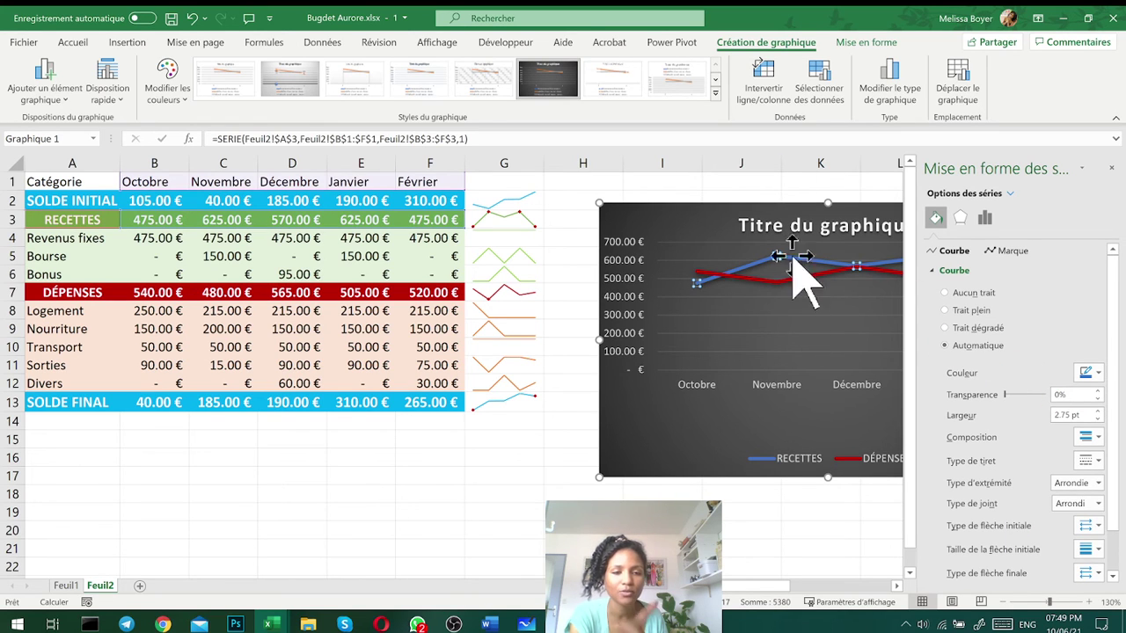
pyautogui.hscroll(3, 599, 343)
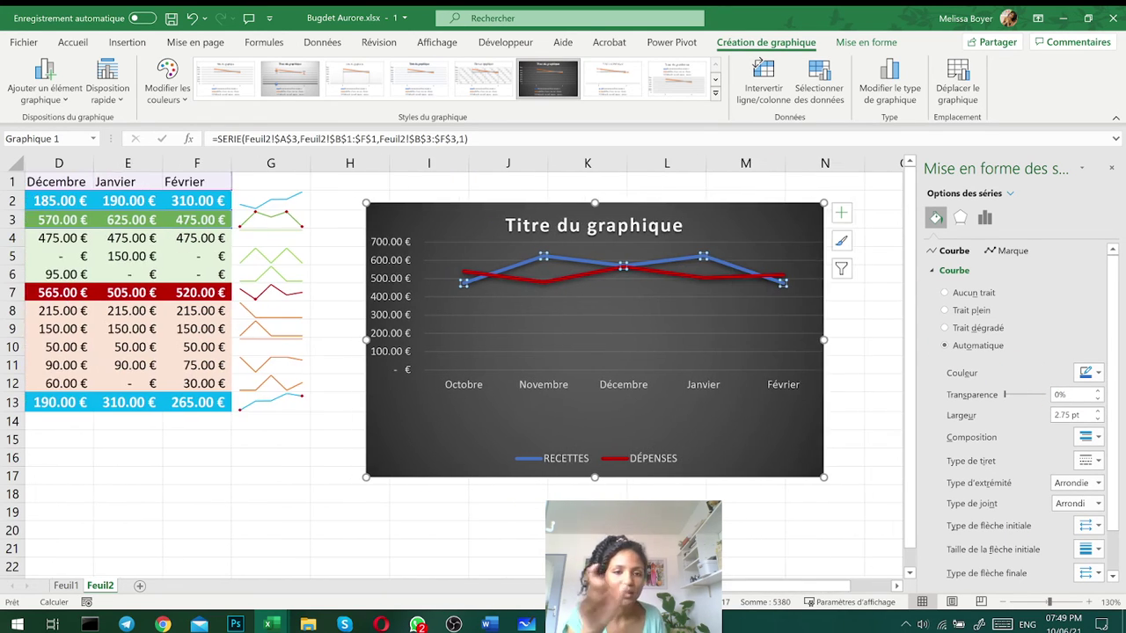
pyautogui.click(1097, 381)
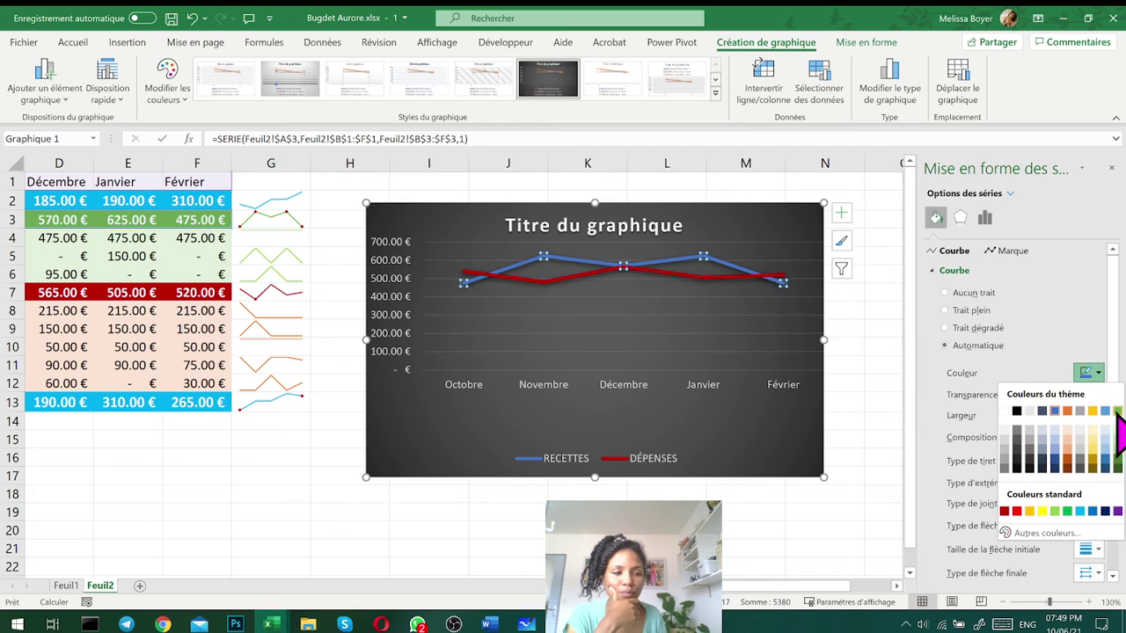
pyautogui.click(1099, 466)
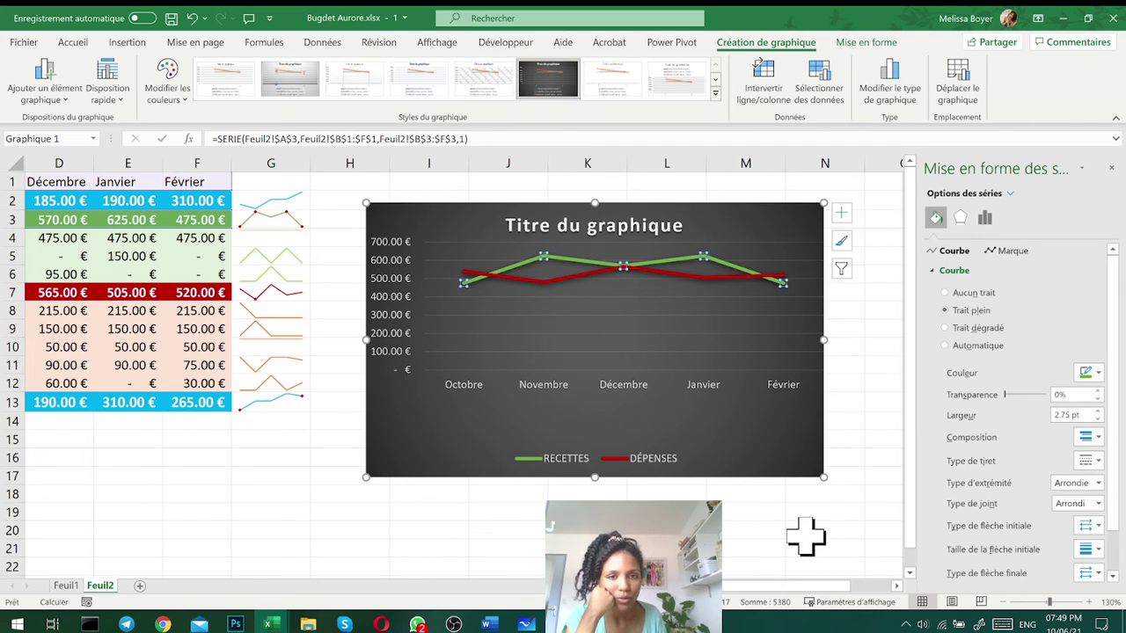
pyautogui.click(805, 527)
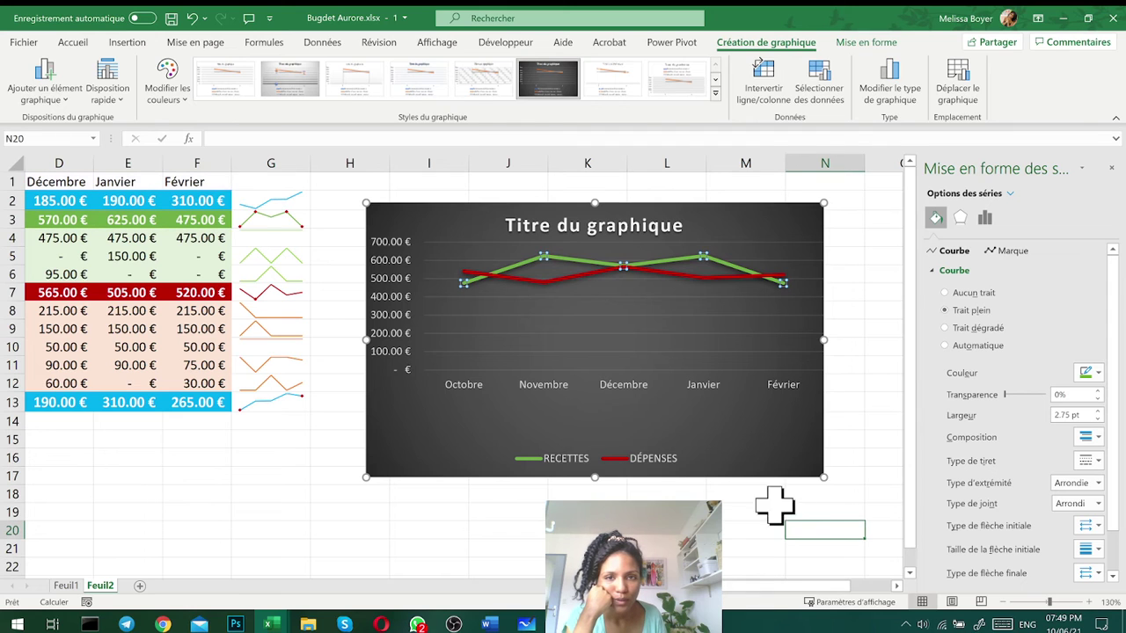
# Replace the placeholder chart title with "Budget" followed by the budget owner's first name
pyautogui.click(669, 220)
pyautogui.tripleClick(675, 217)
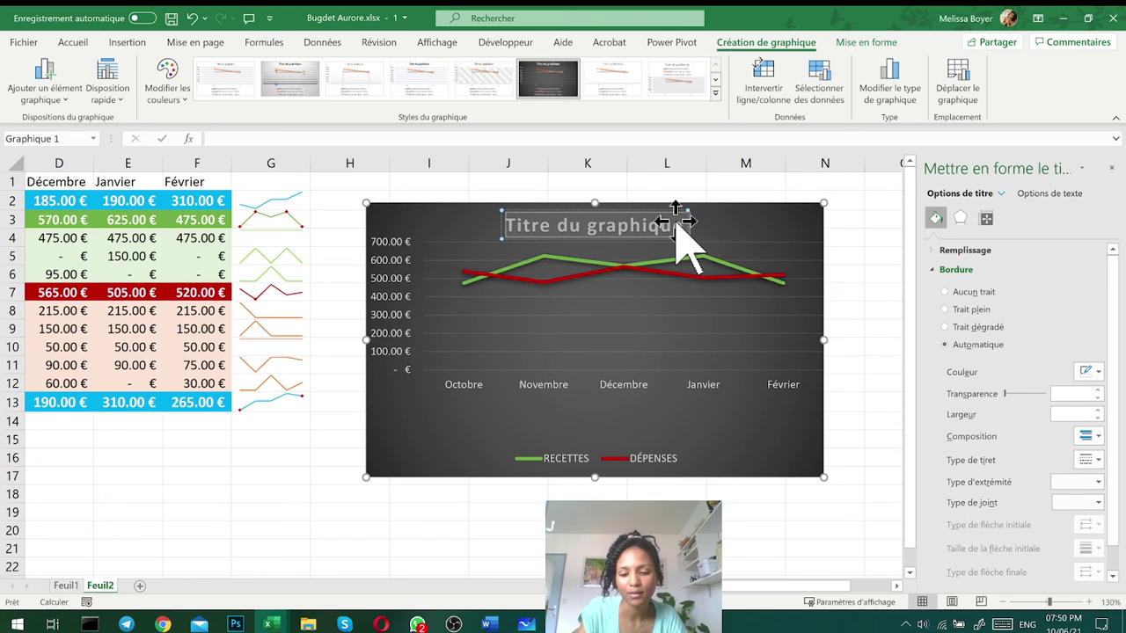
pyautogui.write('Budget')
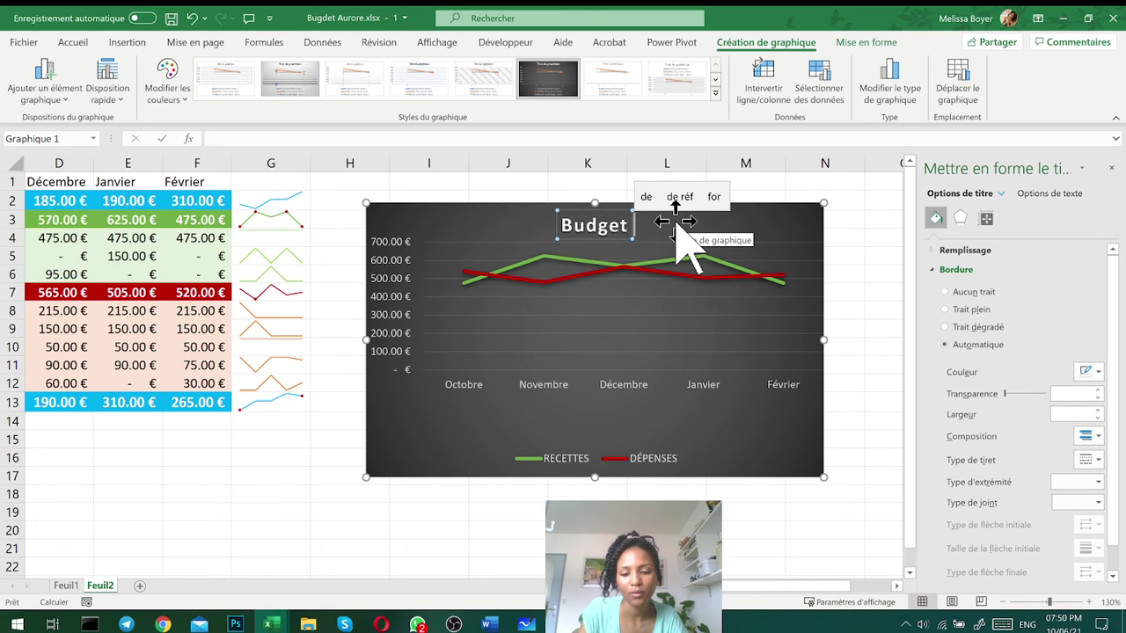
pyautogui.write(' Aurore')
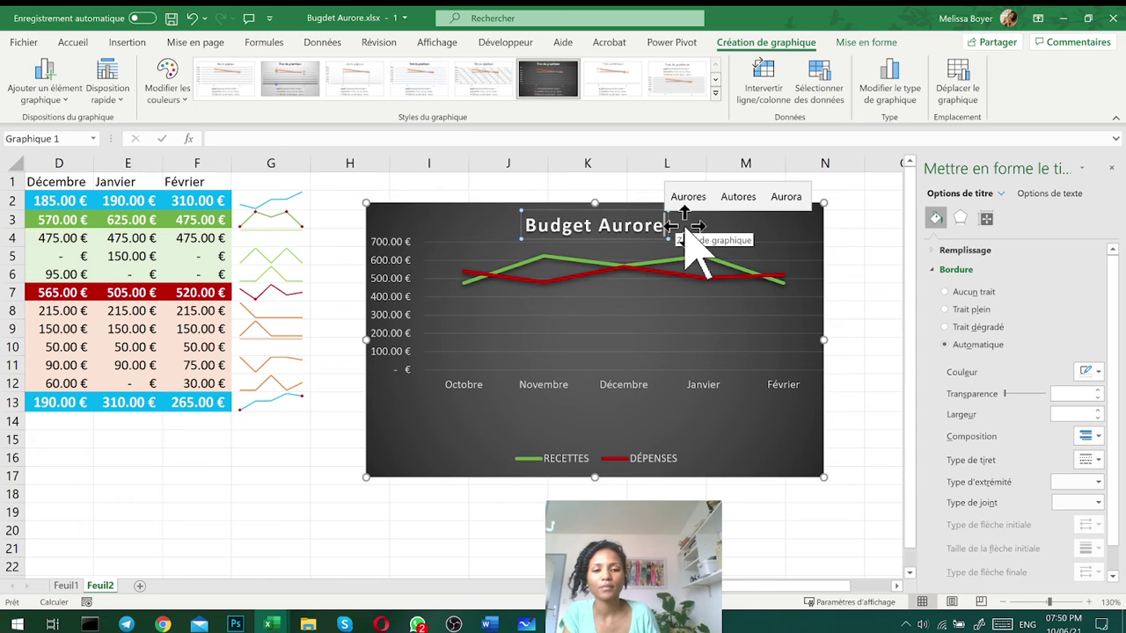
pyautogui.click(726, 528)
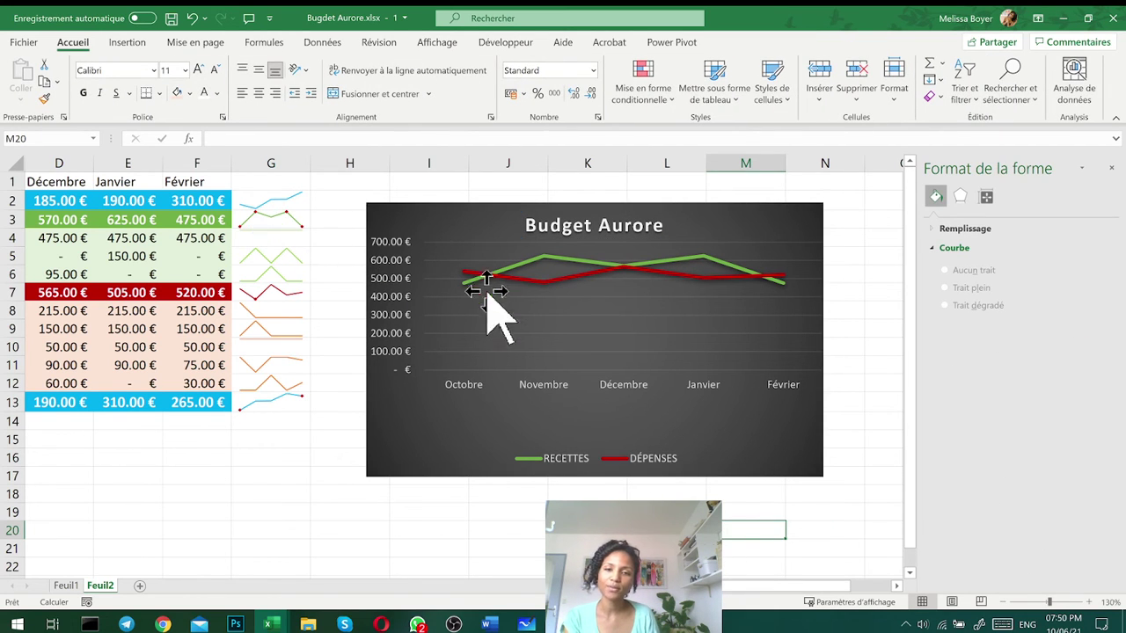
# Display the value axis options, then the chart area's formatting options in a widened pane
pyautogui.doubleClick(405, 281)
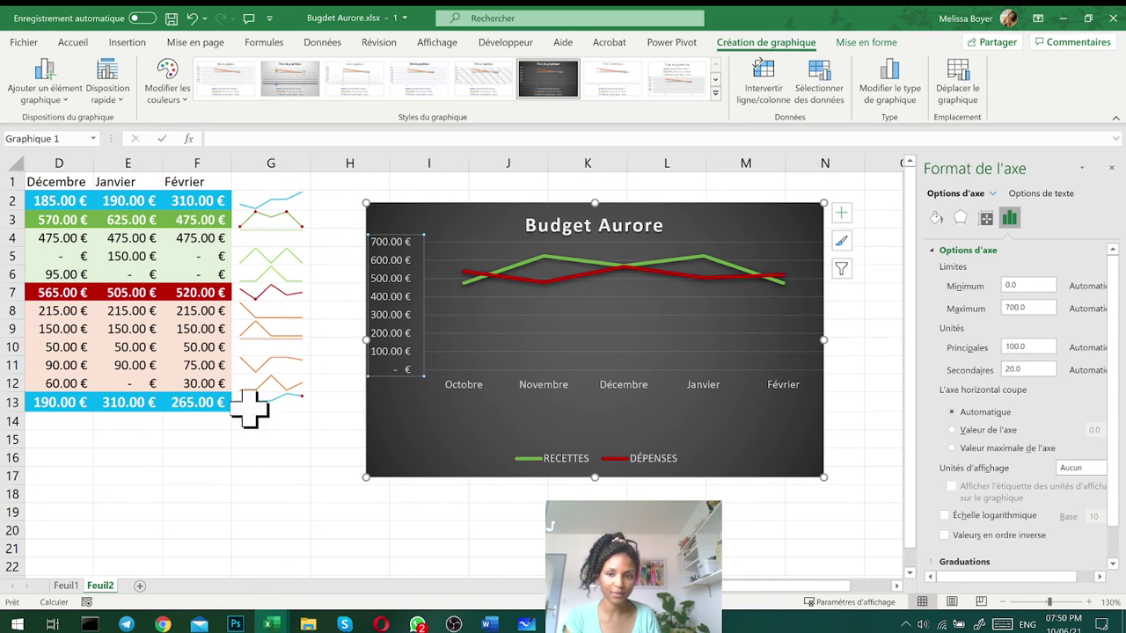
pyautogui.click(260, 293)
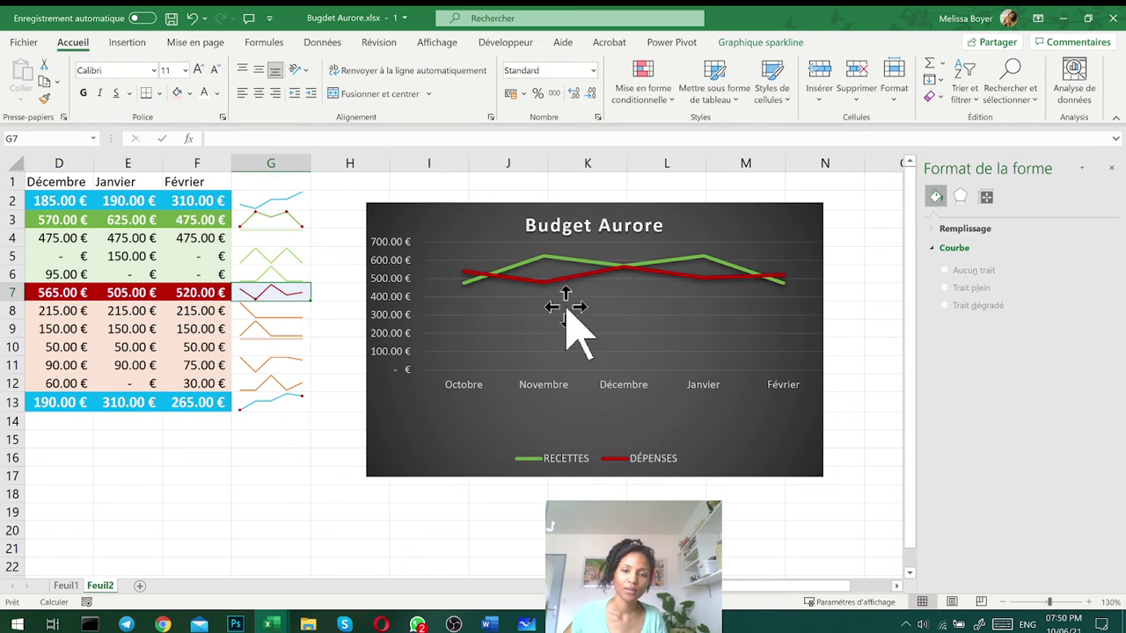
pyautogui.click(515, 319)
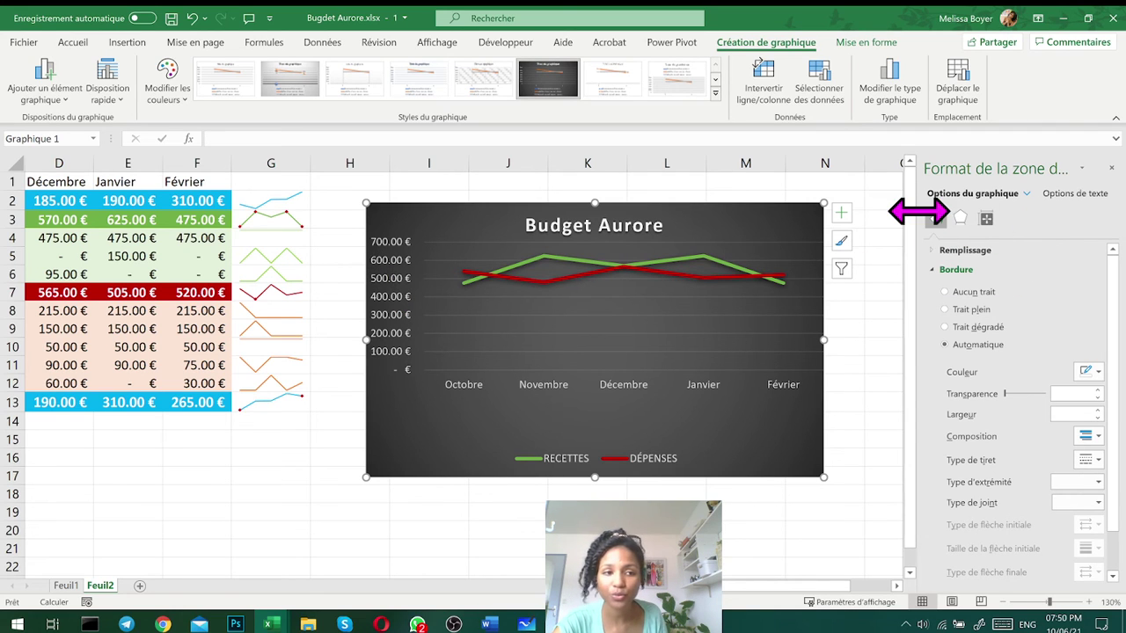
pyautogui.moveTo(914, 214); pyautogui.dragTo(688, 221)
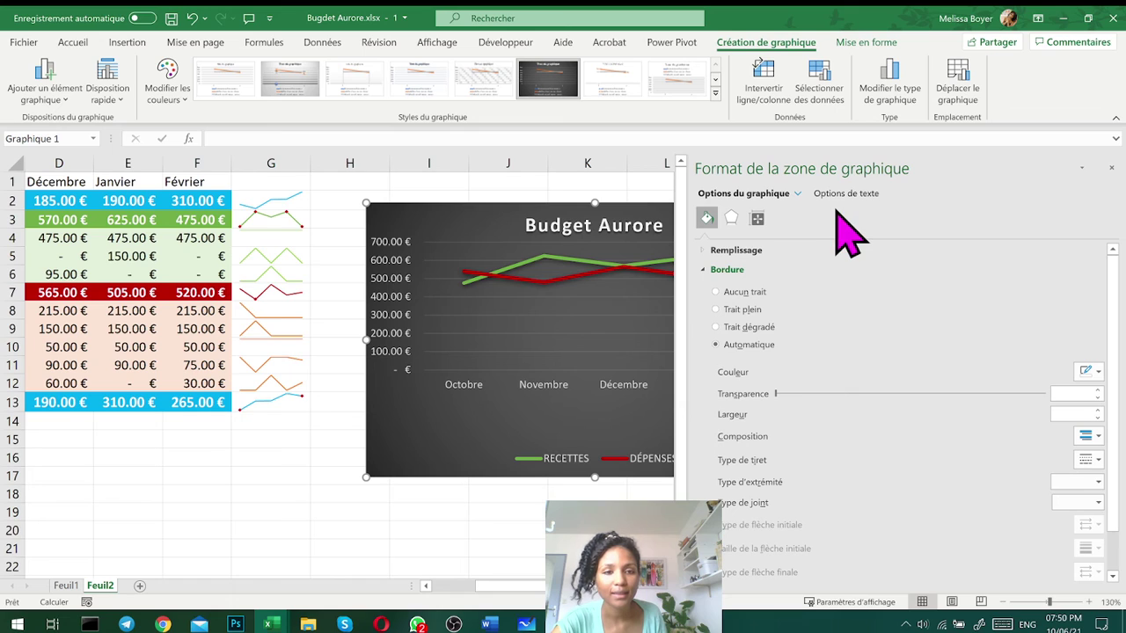
# Select the chart's value axis and display its settings for bounds and units
pyautogui.click(757, 220)
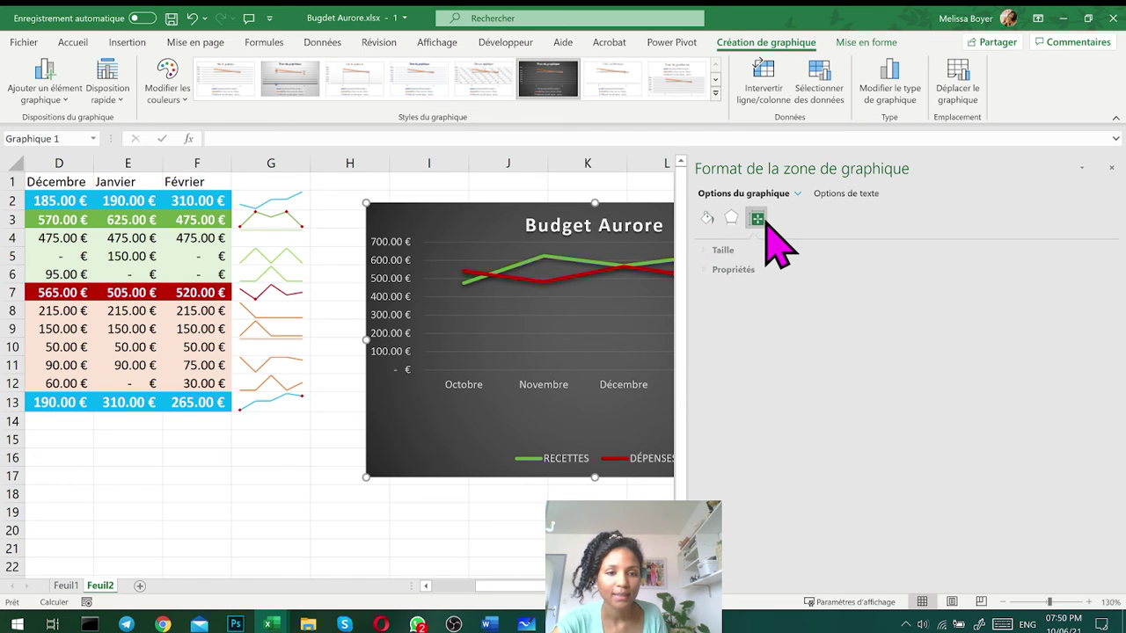
pyautogui.click(719, 251)
pyautogui.click(447, 348)
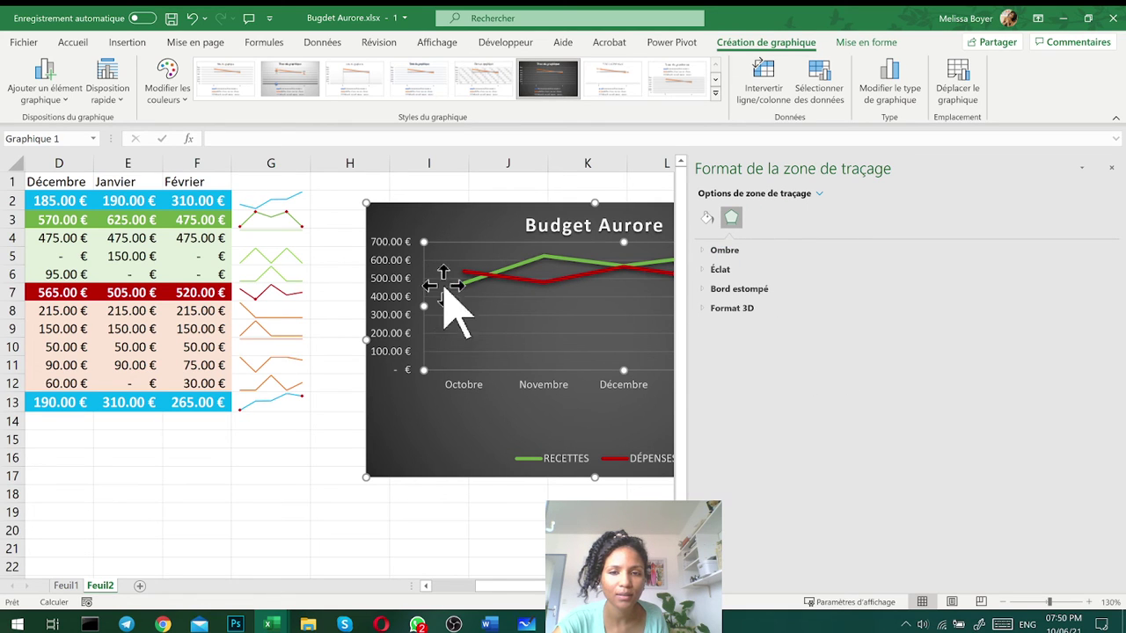
pyautogui.click(402, 302)
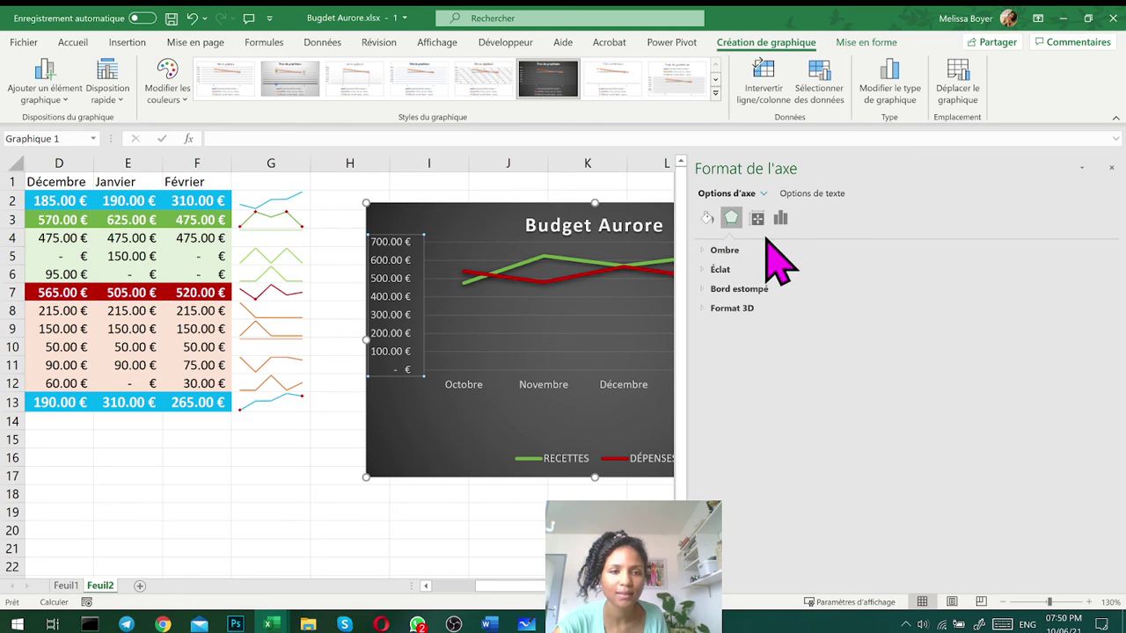
pyautogui.click(780, 218)
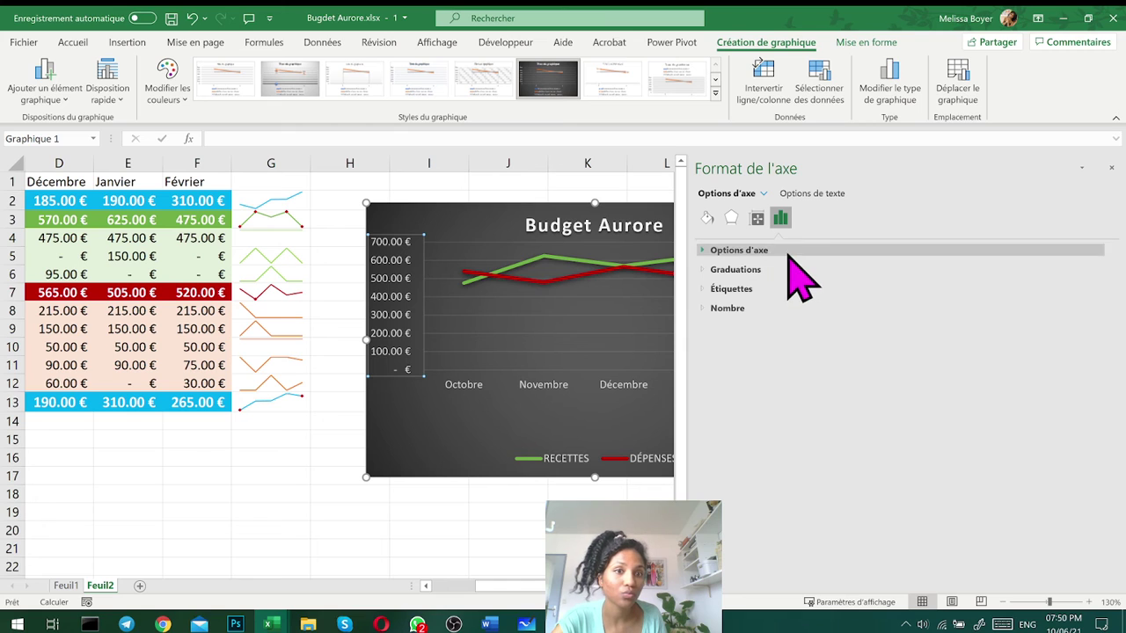
pyautogui.click(785, 252)
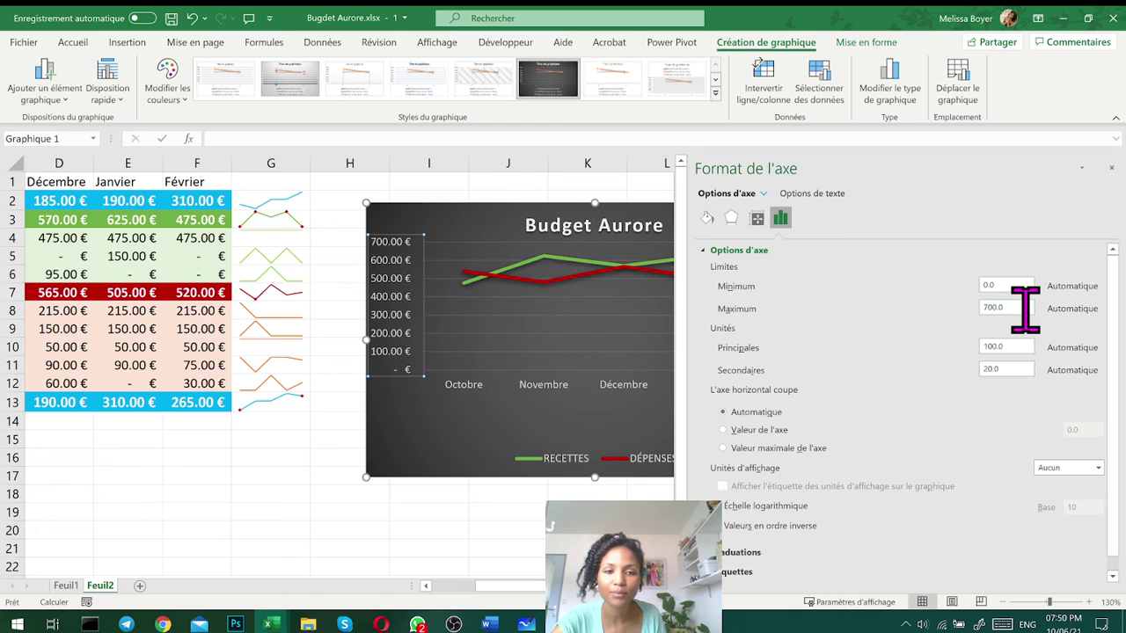
# Set the value axis bounds to a minimum of 200 and a maximum of 700
pyautogui.doubleClick(988, 285)
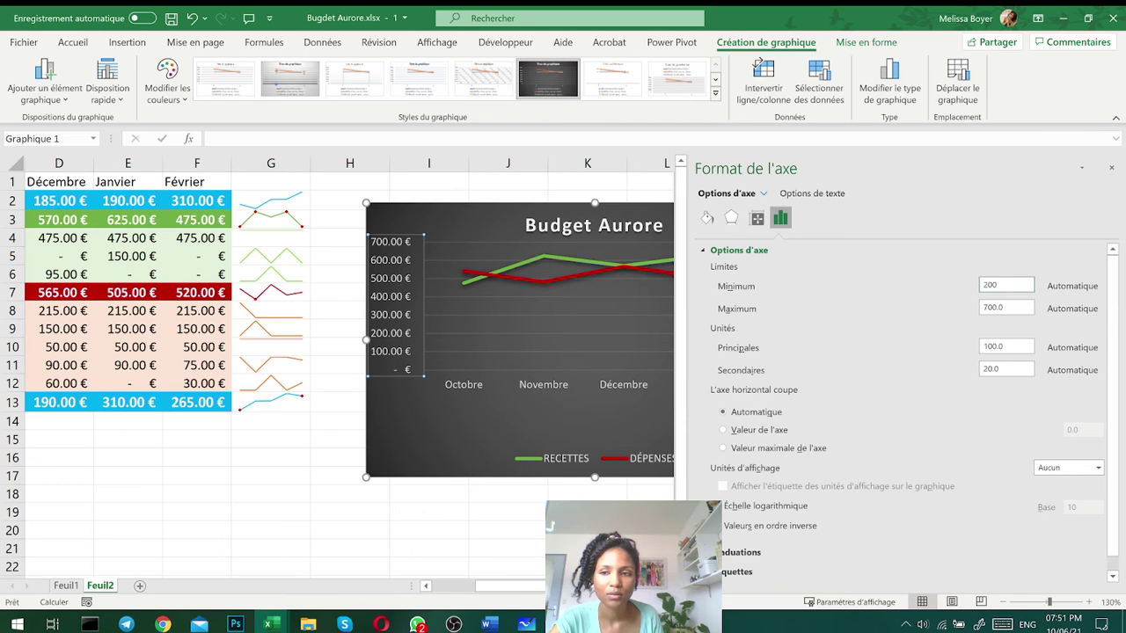
pyautogui.moveTo(532, 589); pyautogui.dragTo(487, 587)
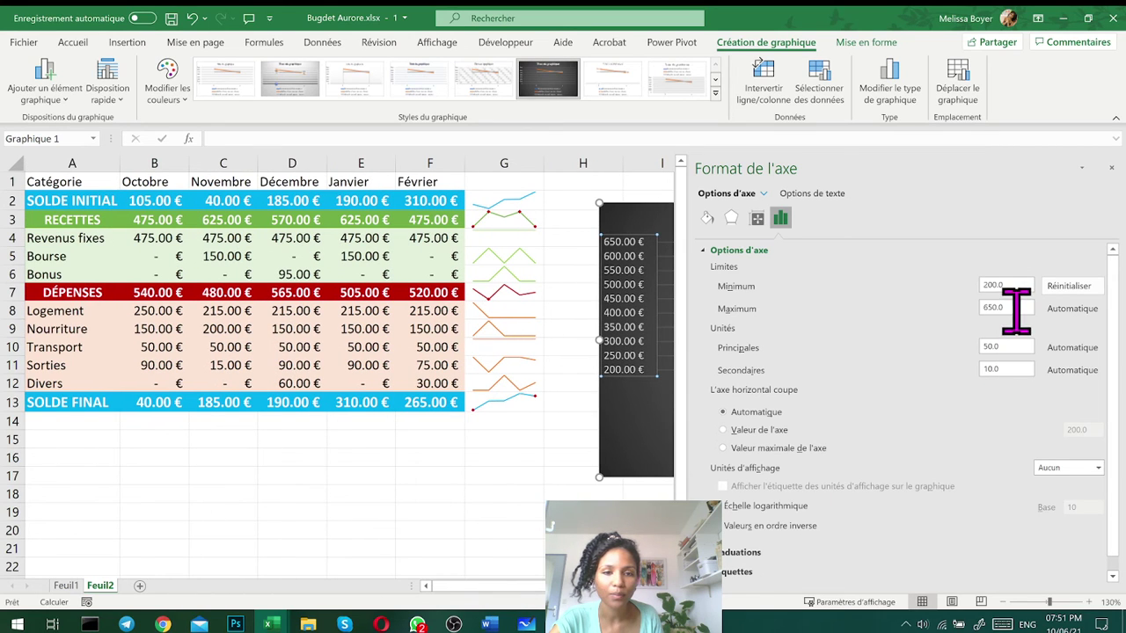
pyautogui.doubleClick(1012, 307)
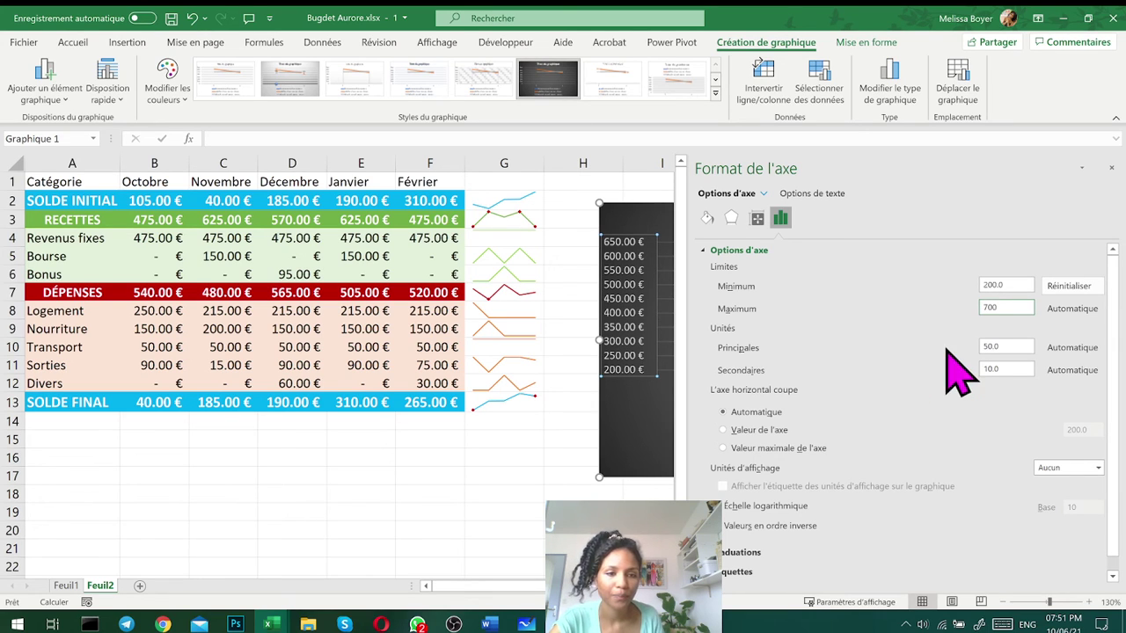
pyautogui.click(1014, 348)
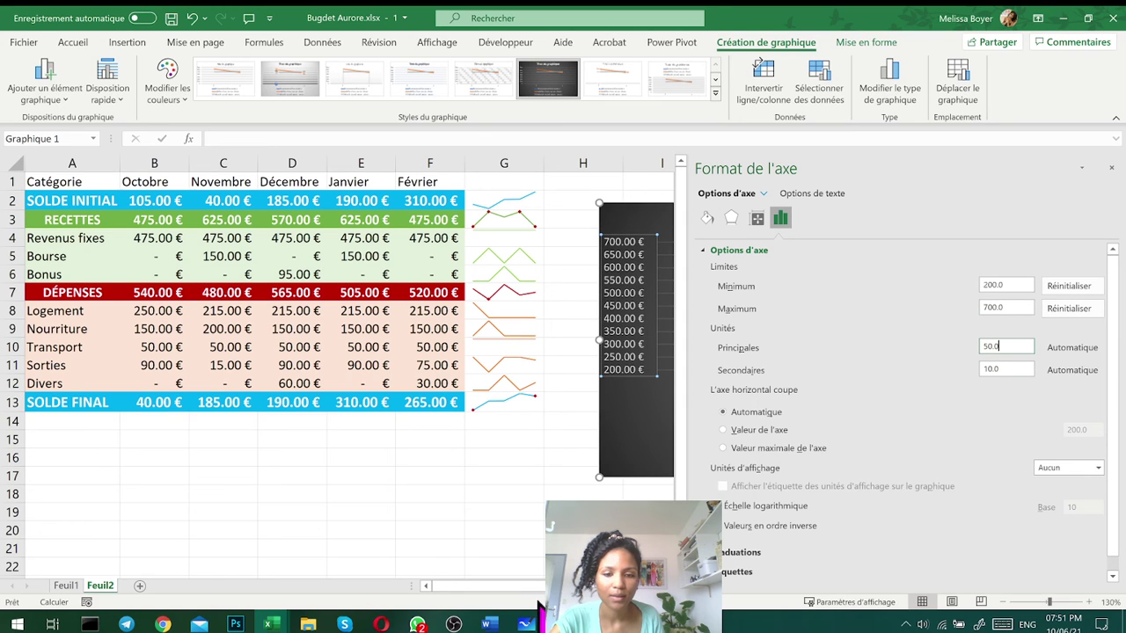
pyautogui.moveTo(492, 586); pyautogui.dragTo(566, 586)
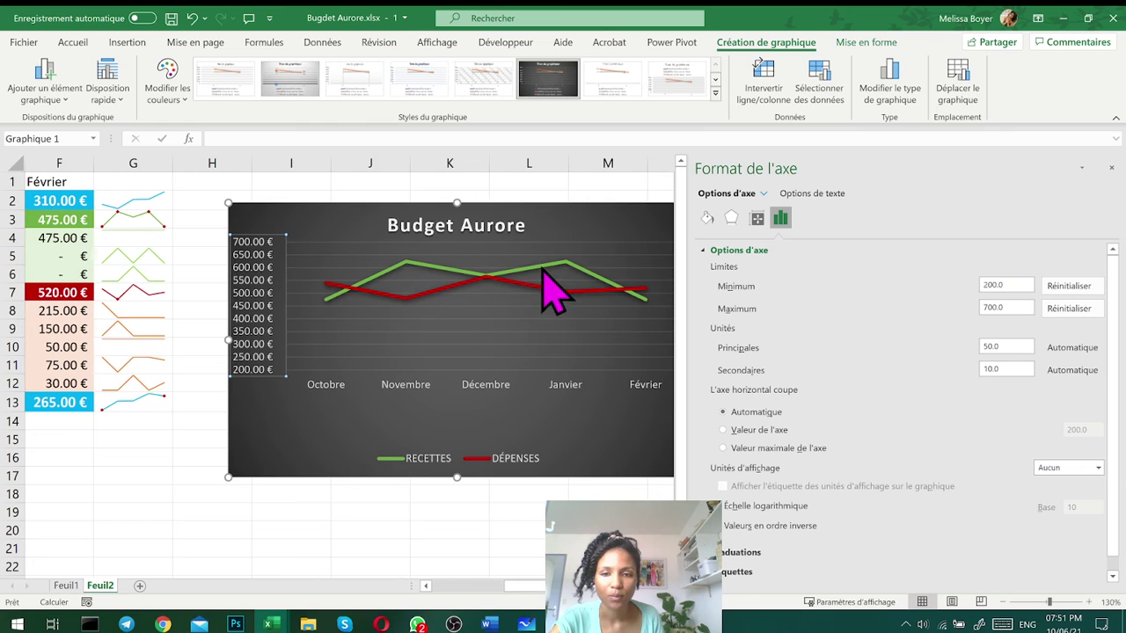
# Raise the value axis minimum to 400
pyautogui.doubleClick(1005, 283)
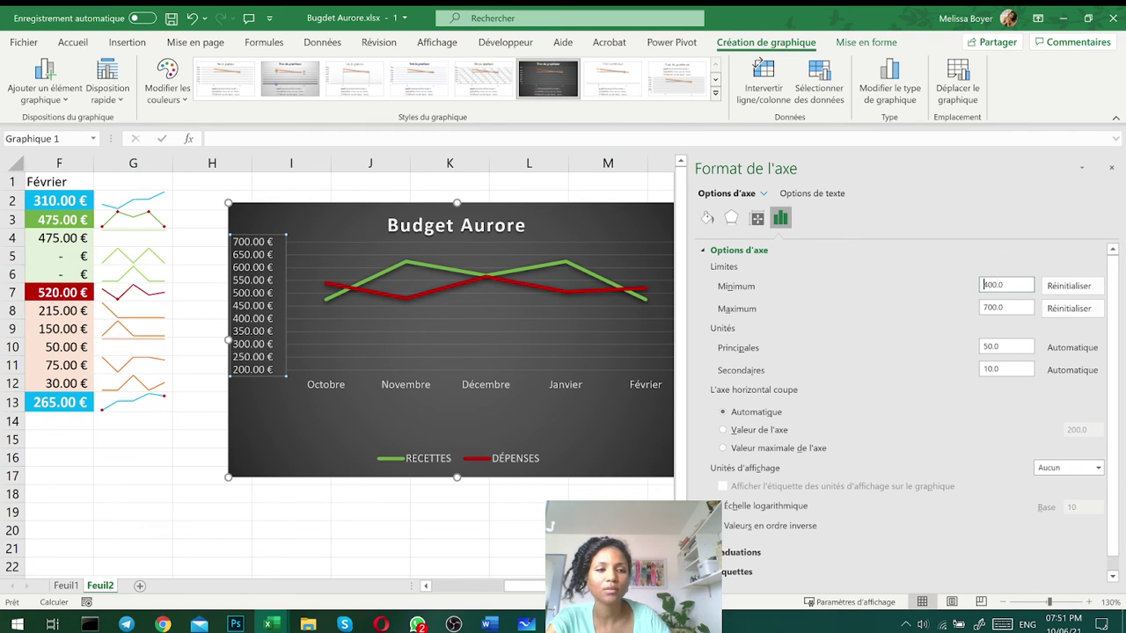
pyautogui.write('400.0')
pyautogui.press('Return')
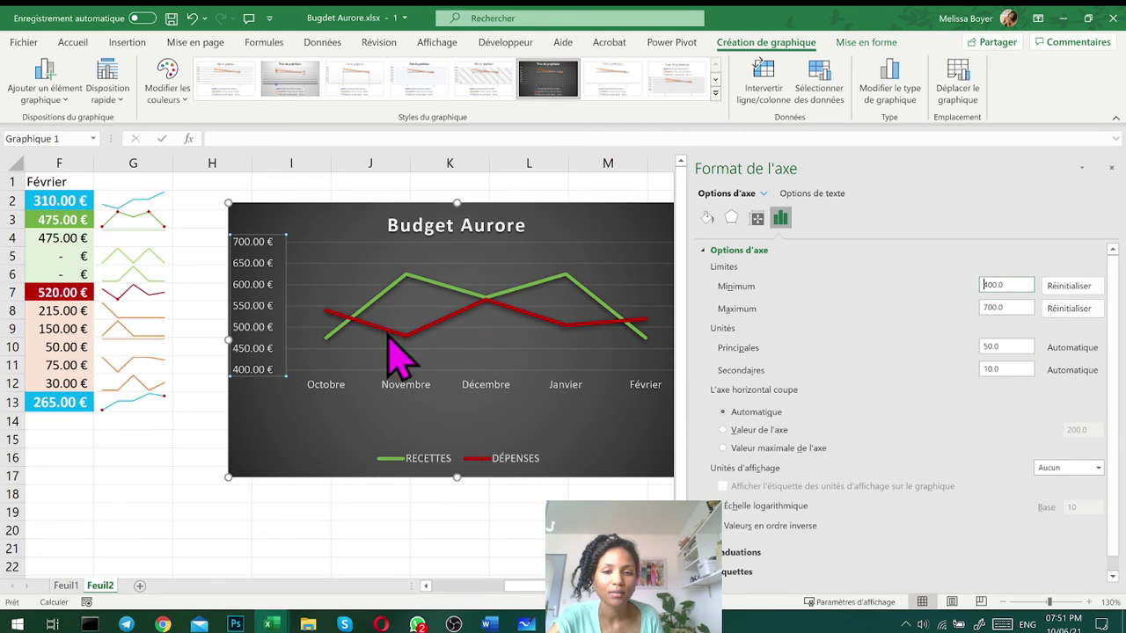
# Set the value axis bounds to a minimum of 450 and a maximum of 650
pyautogui.click(989, 286)
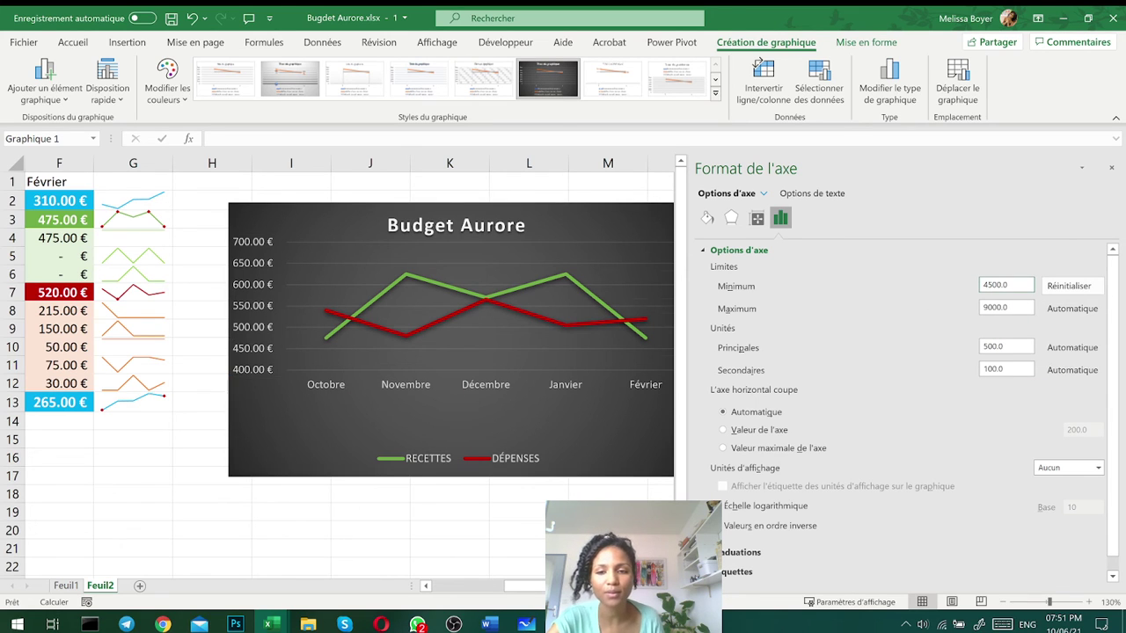
pyautogui.press('Return')
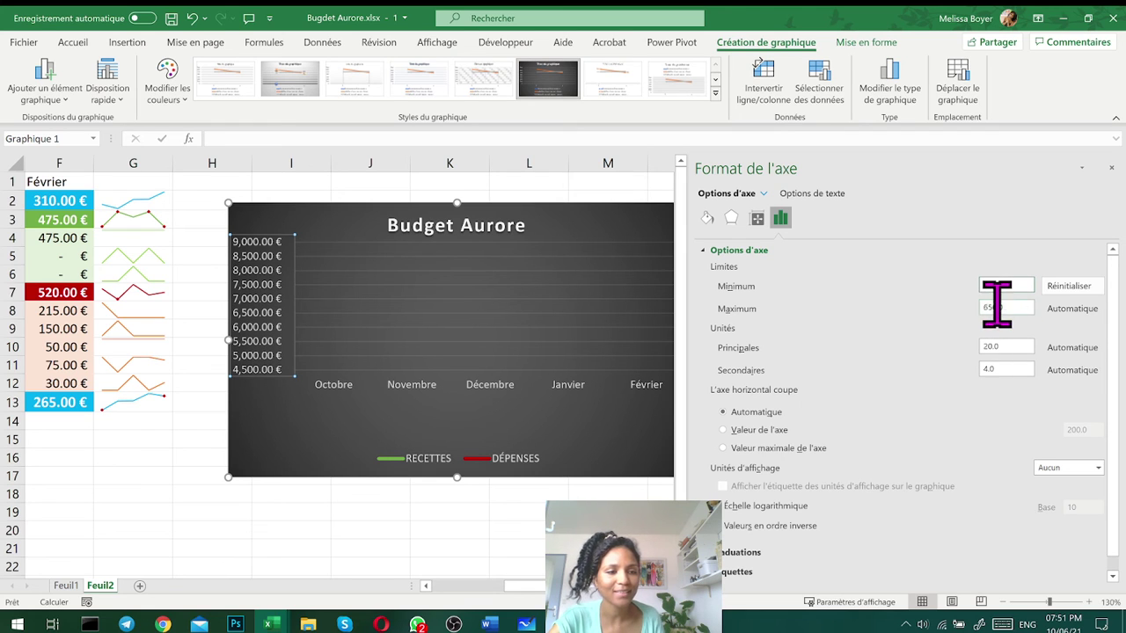
pyautogui.doubleClick(995, 307)
pyautogui.write('650')
pyautogui.press('Return')
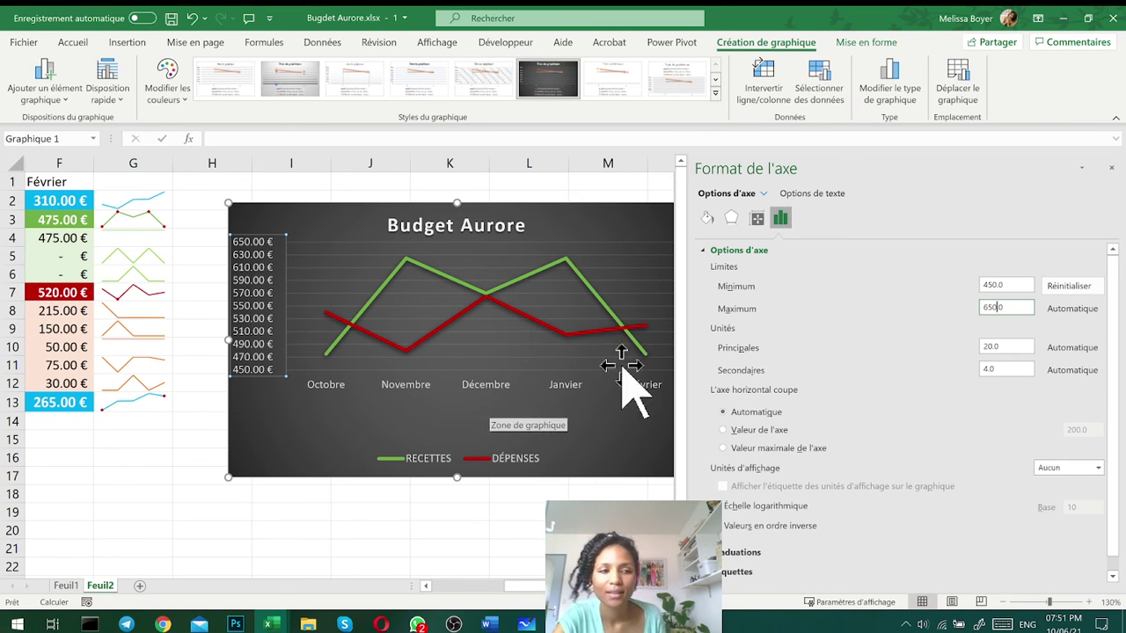
# Set the value axis units to 50 for major and 10 for minor, then close the axis formatting
pyautogui.click(1020, 349)
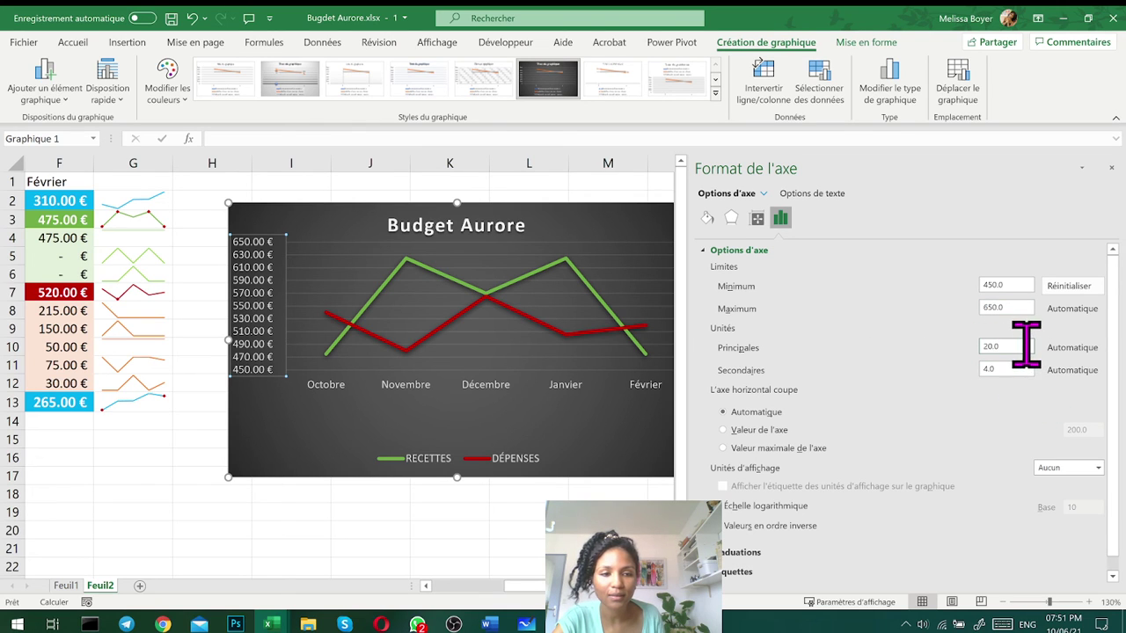
pyautogui.click(985, 368)
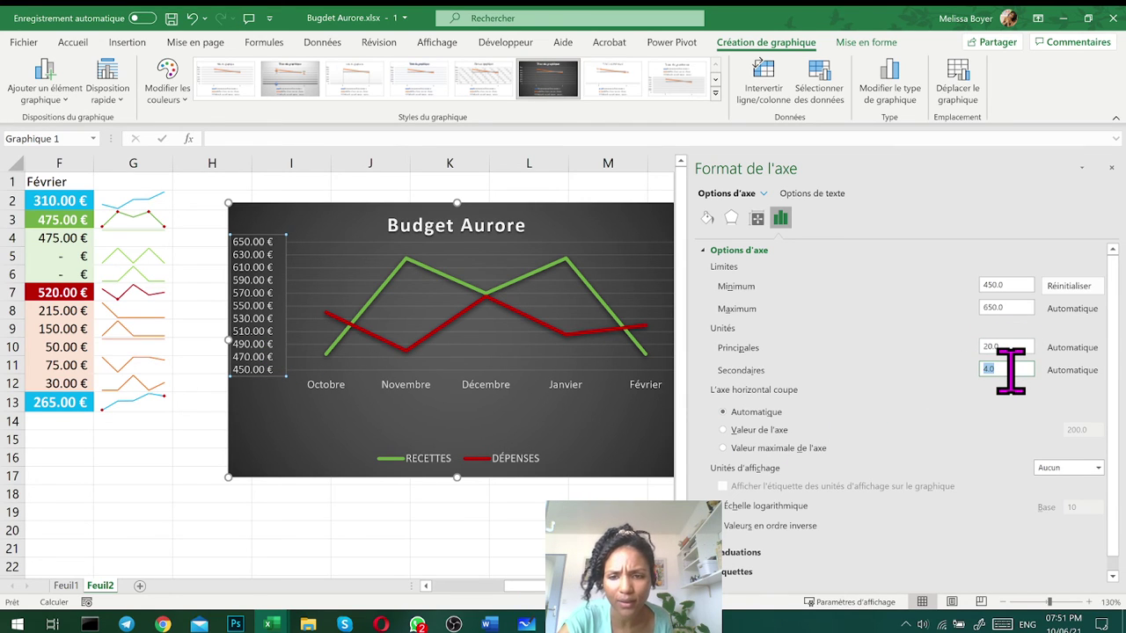
pyautogui.click(985, 347)
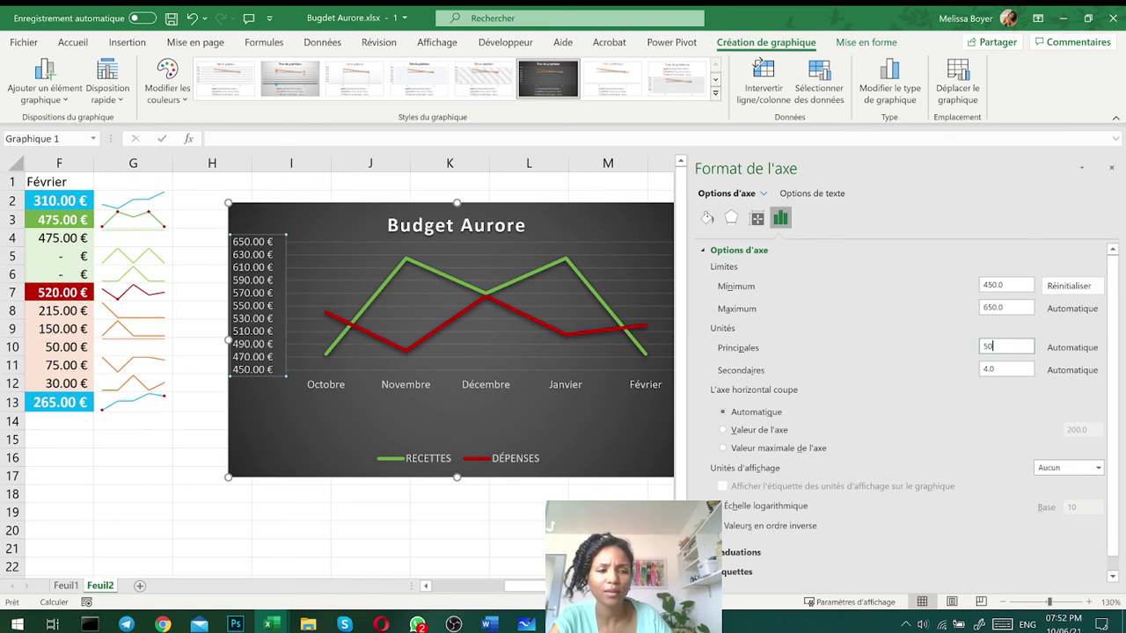
pyautogui.doubleClick(1012, 369)
pyautogui.write('10')
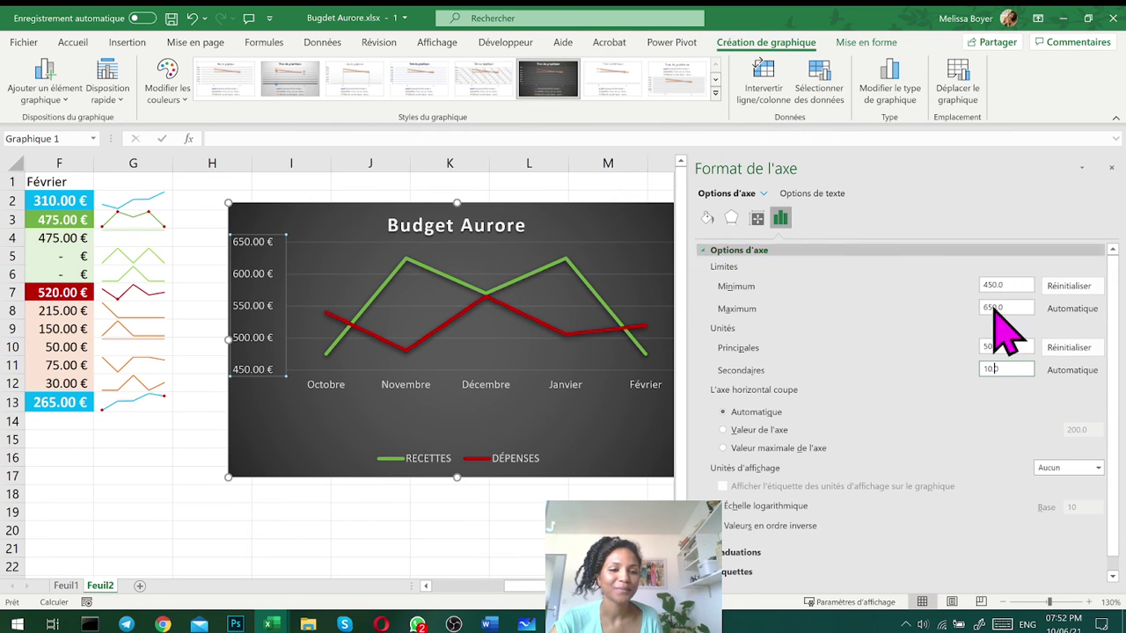
pyautogui.click(1110, 168)
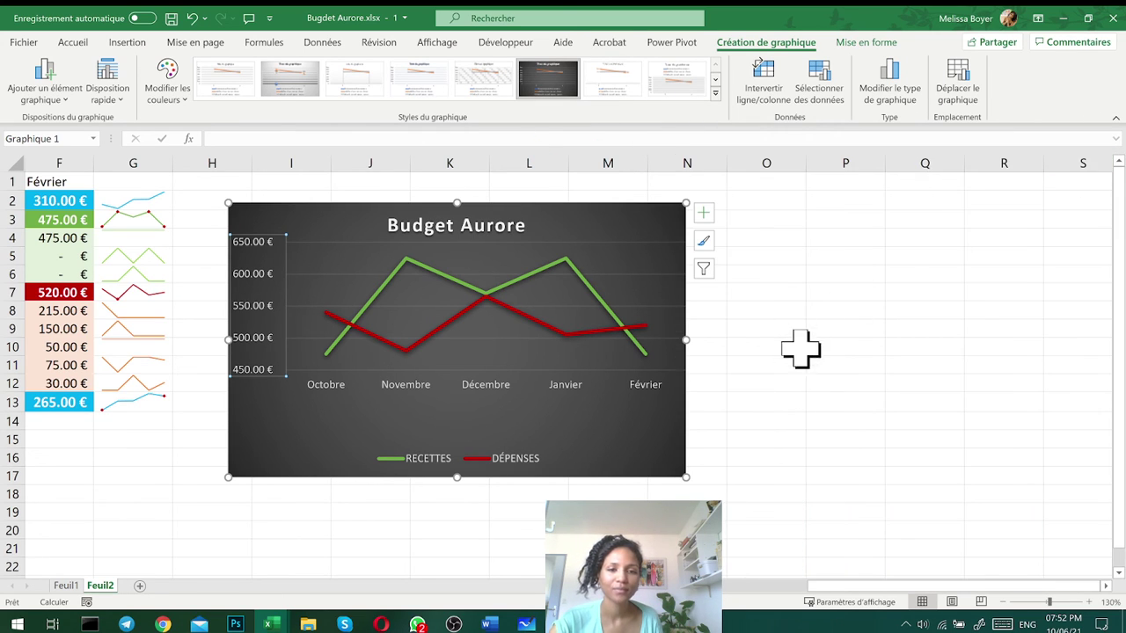
# Compare the line chart side by side with the model chart in the other workbook window, then return to the full-size window
pyautogui.click(1003, 601)
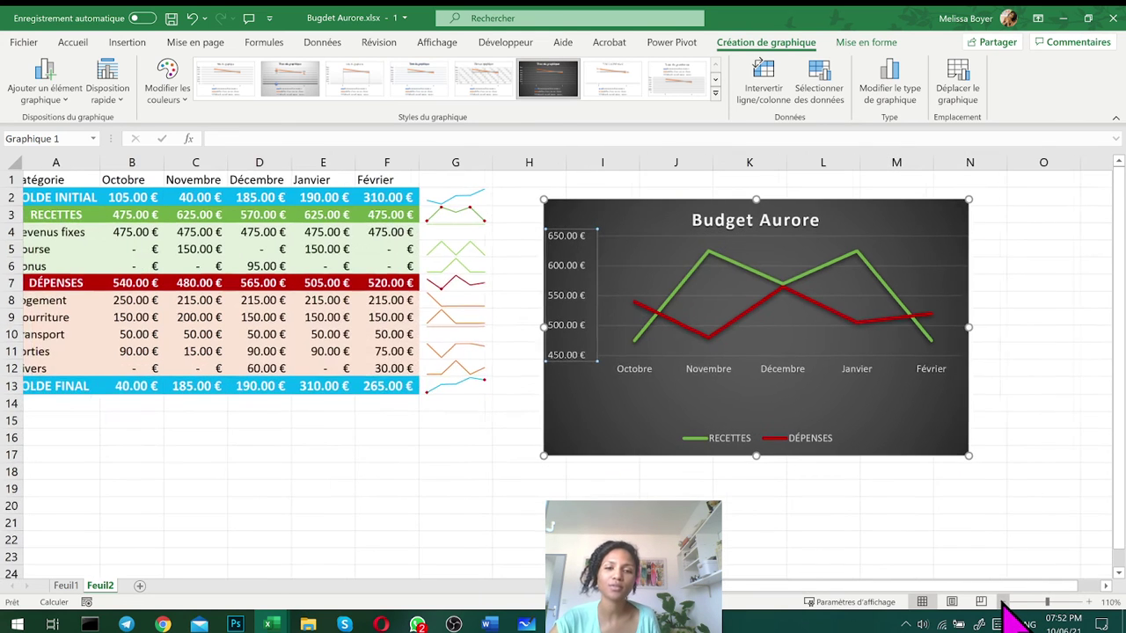
pyautogui.click(1051, 287)
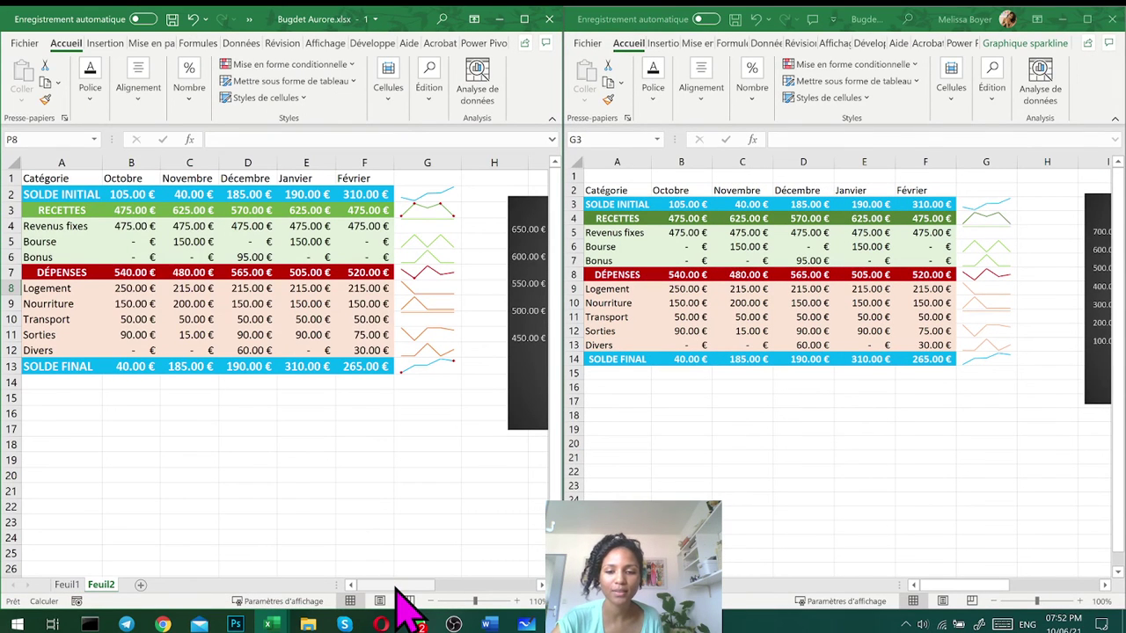
pyautogui.moveTo(398, 591); pyautogui.dragTo(420, 603)
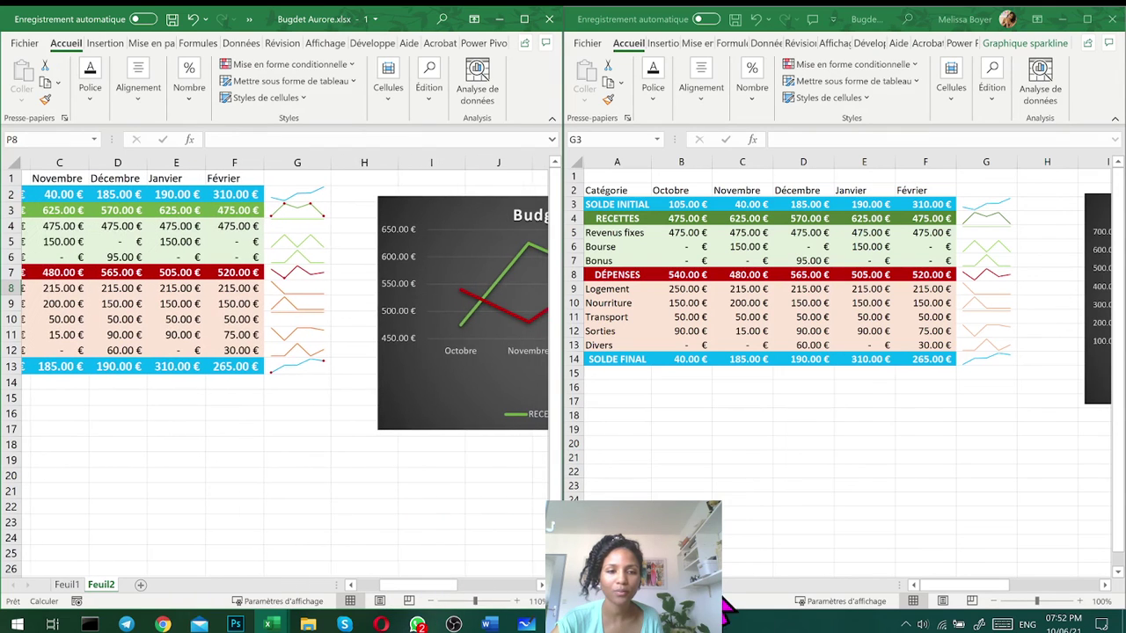
pyautogui.moveTo(957, 588); pyautogui.dragTo(1037, 581)
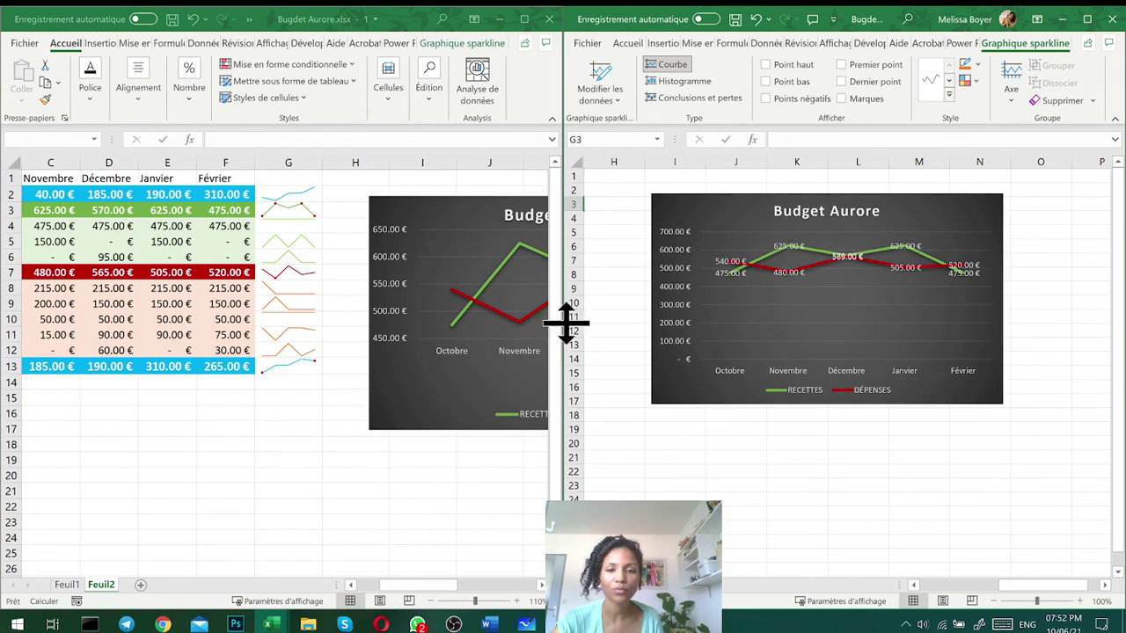
pyautogui.click(481, 293)
pyautogui.click(475, 305)
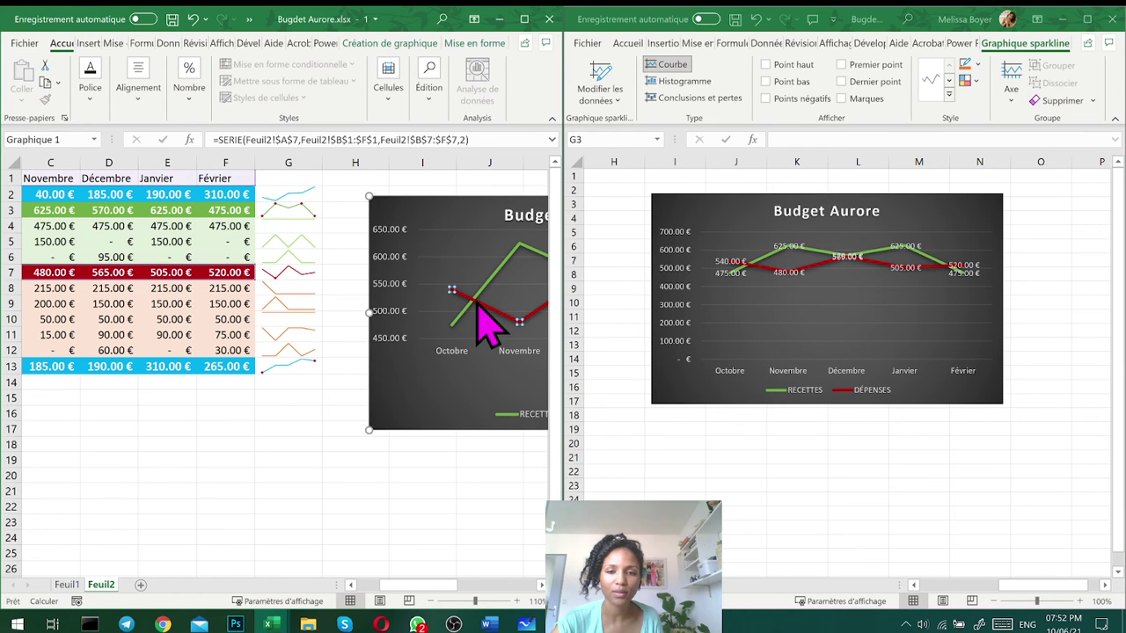
pyautogui.click(524, 19)
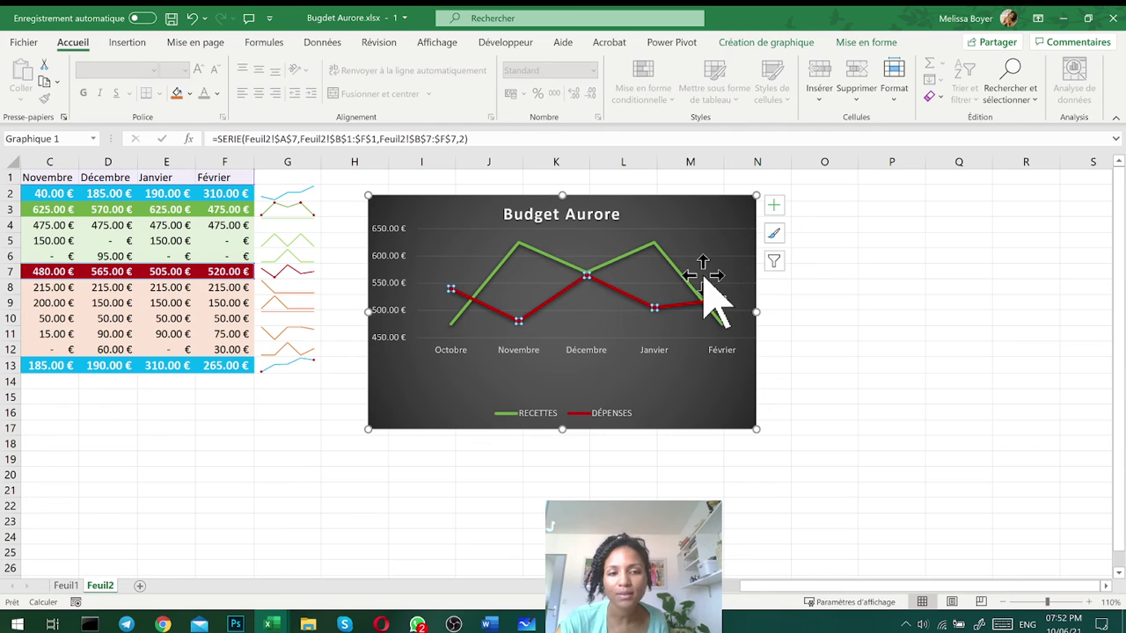
pyautogui.click(775, 260)
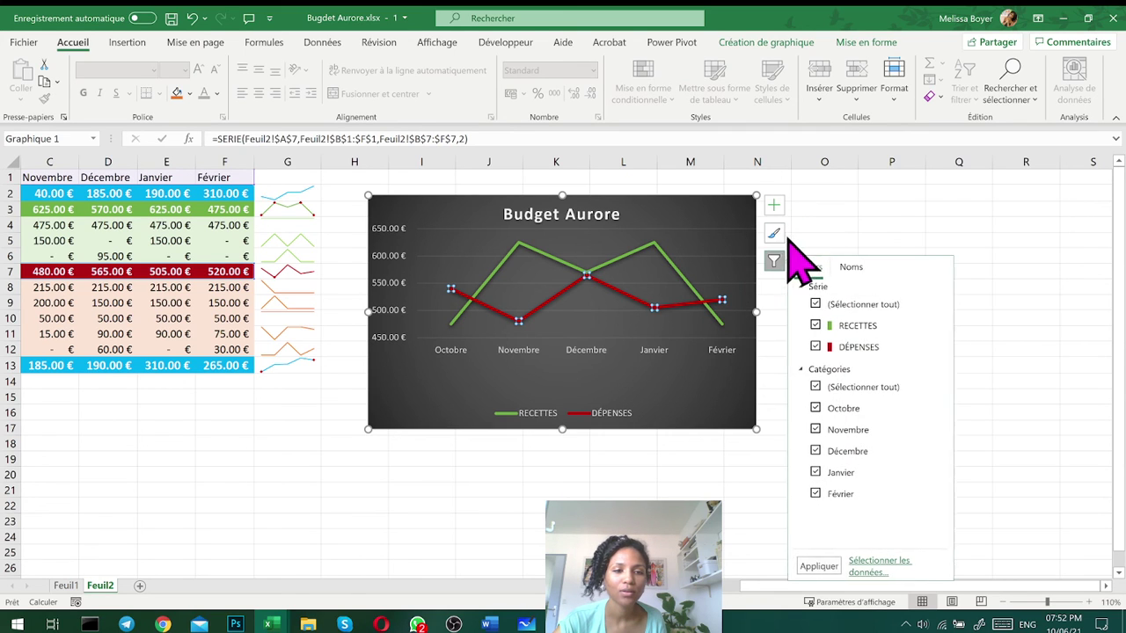
pyautogui.click(848, 268)
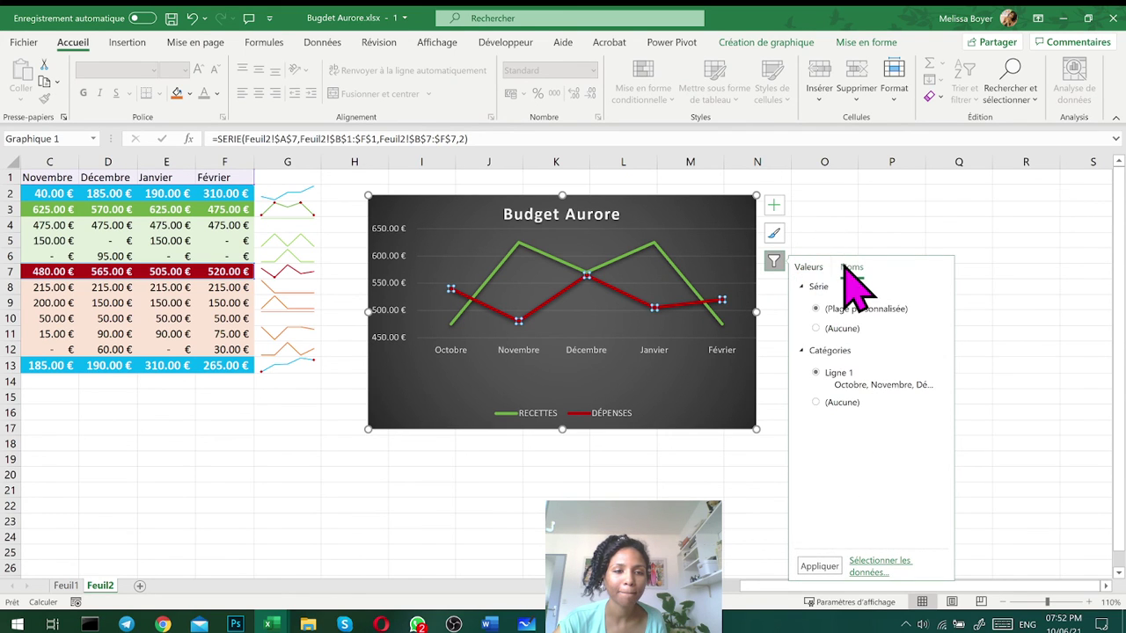
pyautogui.click(815, 268)
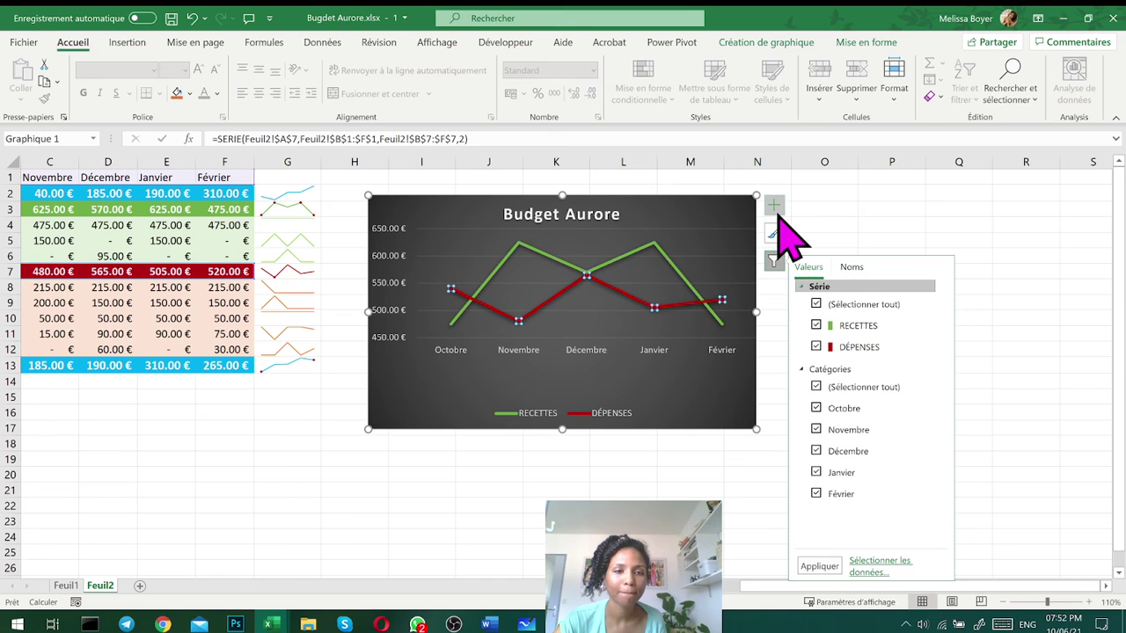
# Add data labels to both the RECETTES and DÉPENSES lines of the chart
pyautogui.click(774, 210)
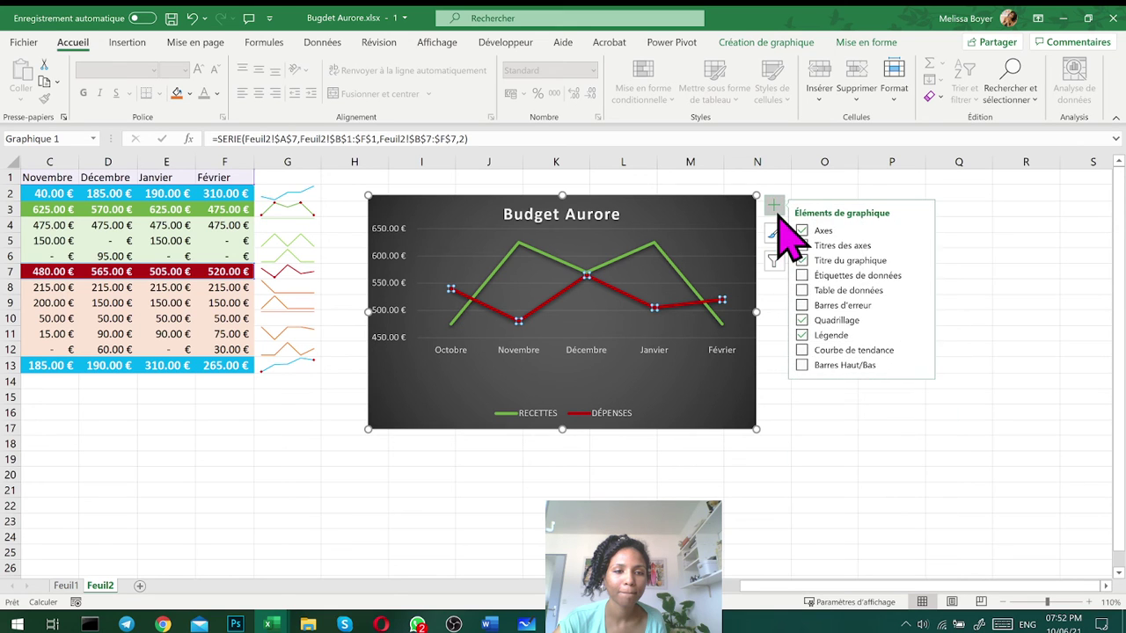
pyautogui.click(804, 276)
pyautogui.click(804, 276)
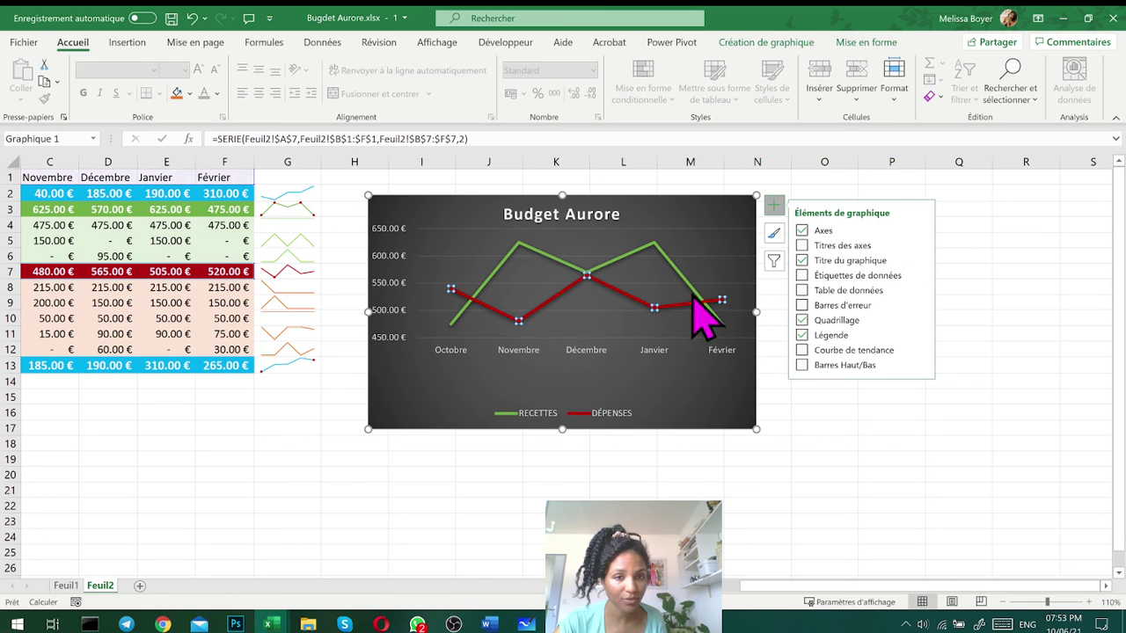
pyautogui.click(691, 348)
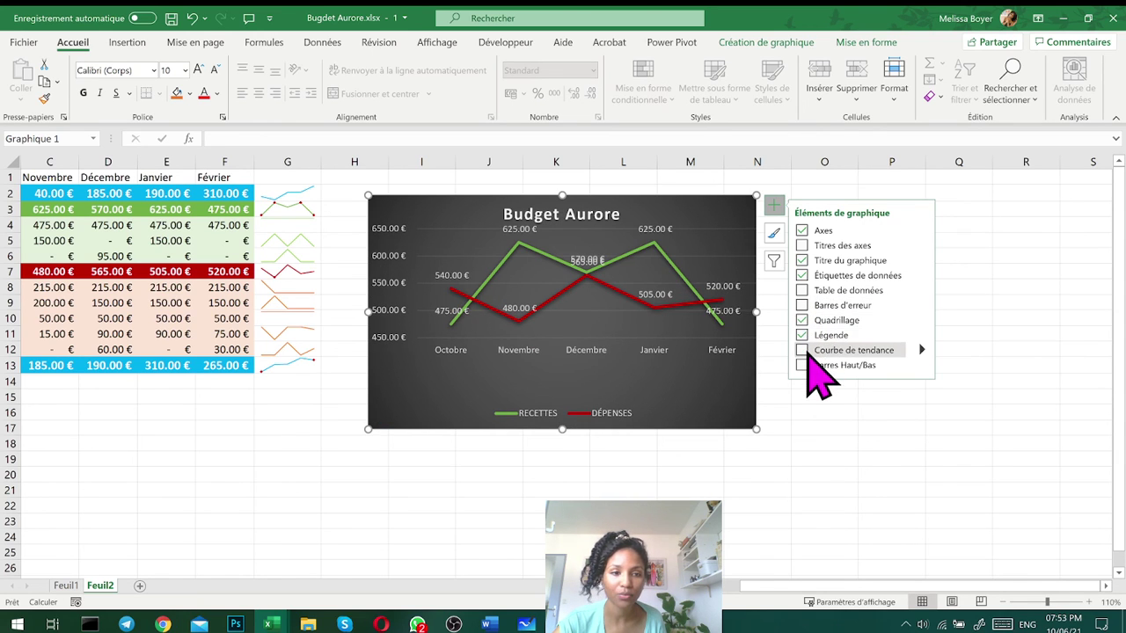
# Add primary minor vertical and primary minor horizontal gridlines to the chart
pyautogui.click(923, 321)
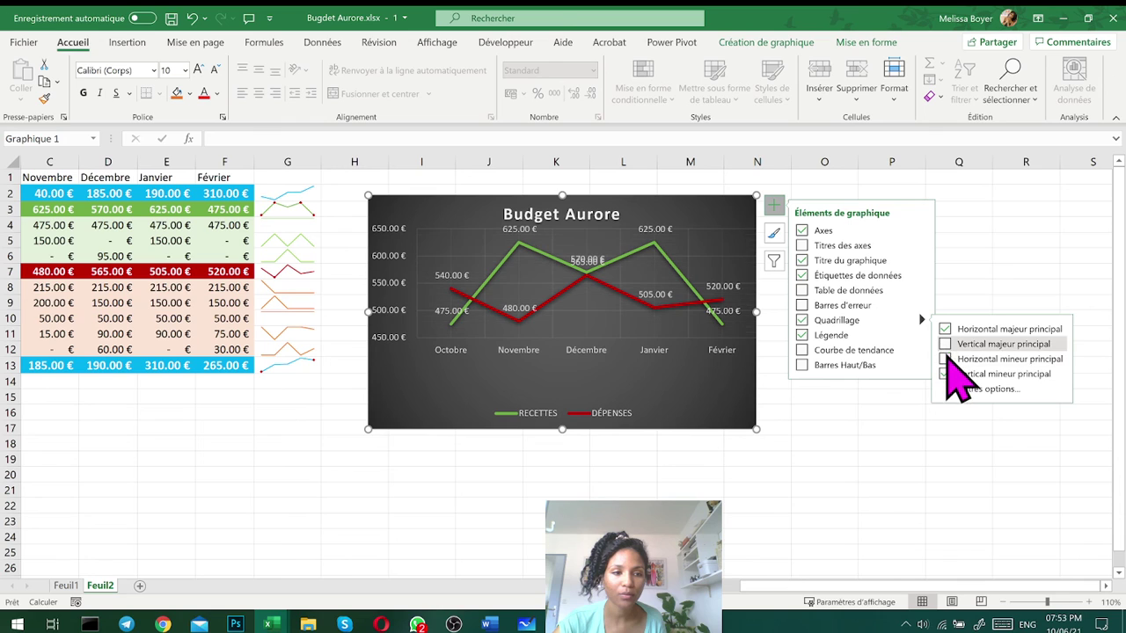
pyautogui.click(950, 359)
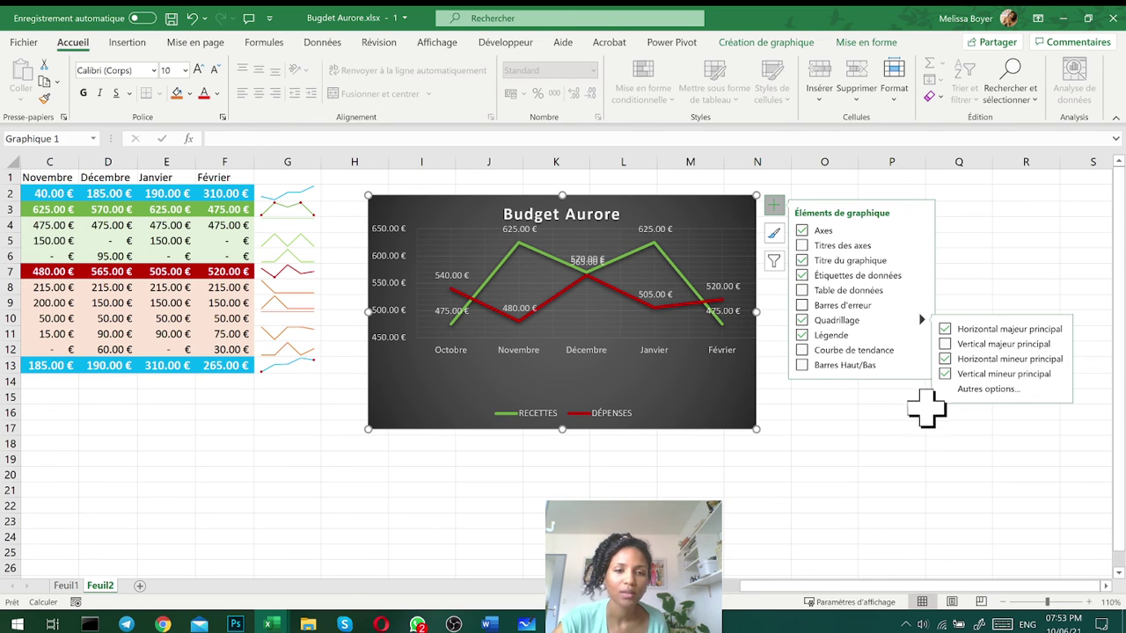
pyautogui.click(945, 359)
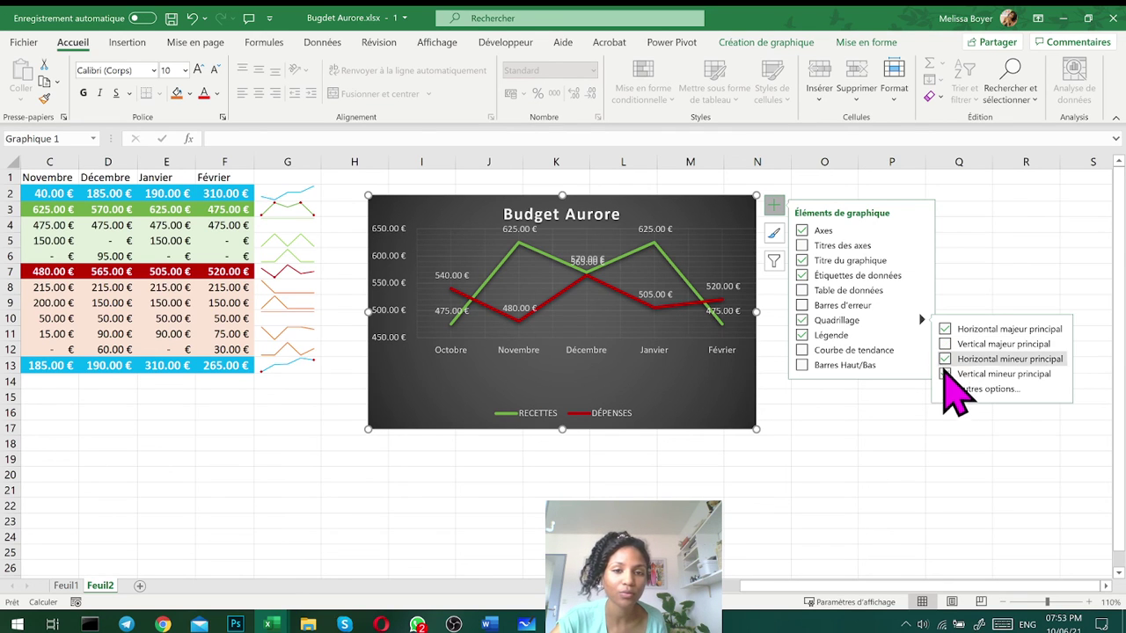
# Replace the chart's primary minor vertical gridlines with primary major vertical gridlines
pyautogui.click(943, 374)
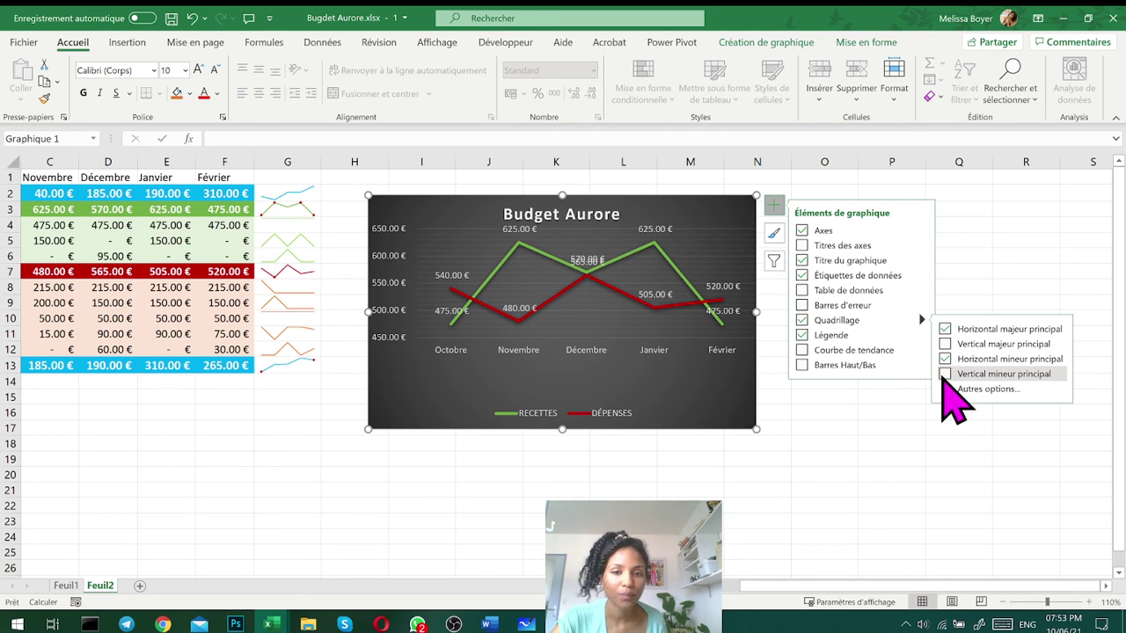
pyautogui.click(945, 375)
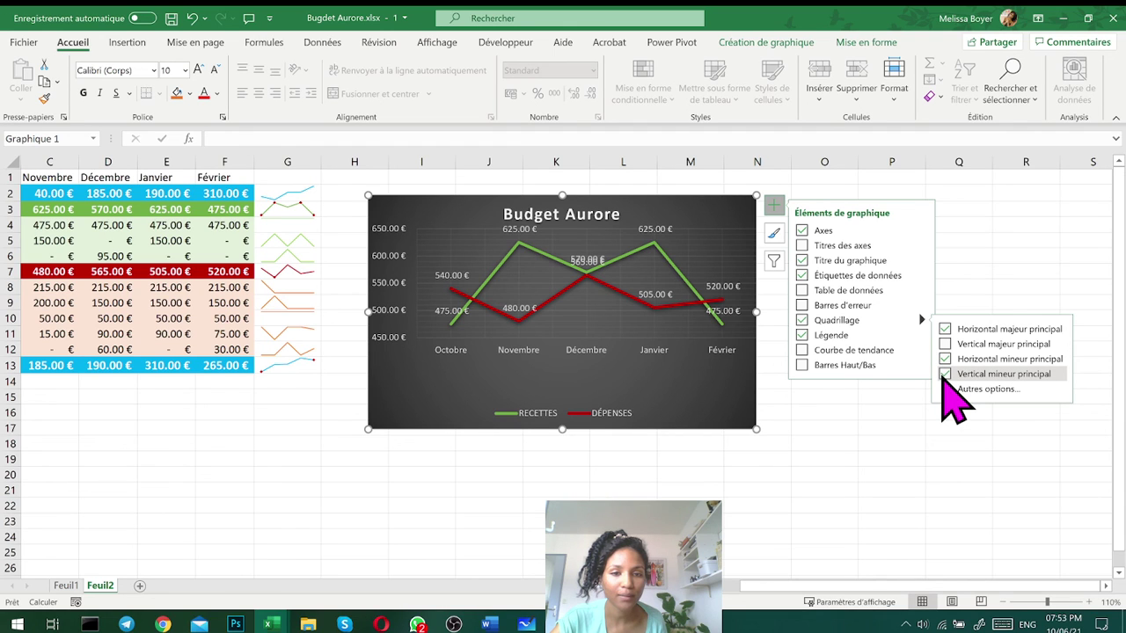
pyautogui.click(945, 344)
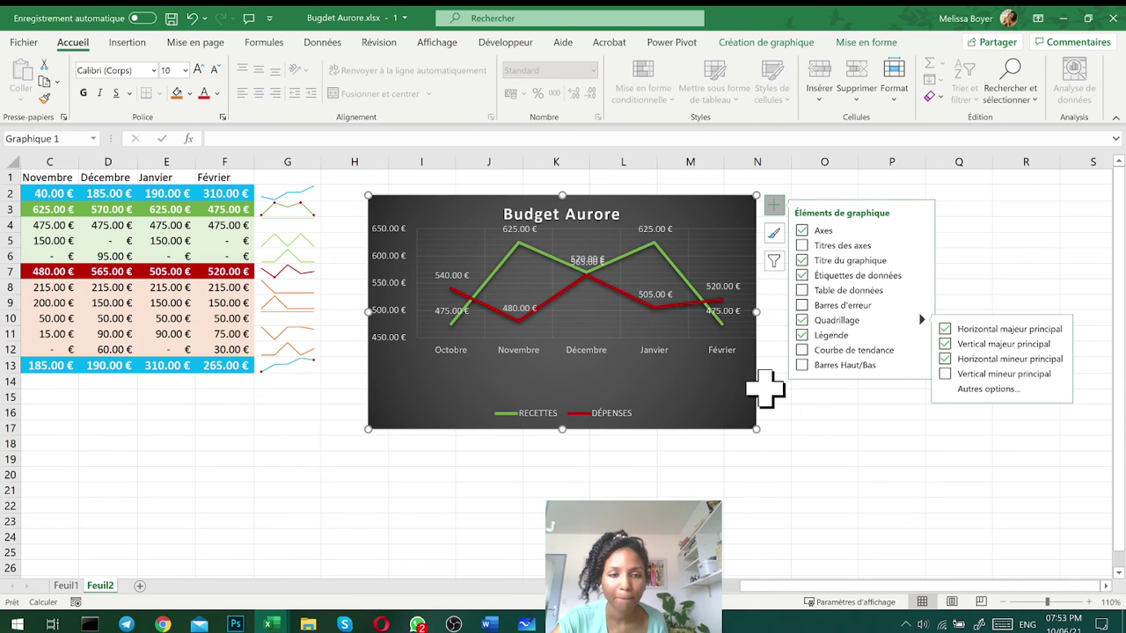
# Try a linear trendline on the RECETTES series and up/down bars on the chart, removing each one again
pyautogui.click(801, 350)
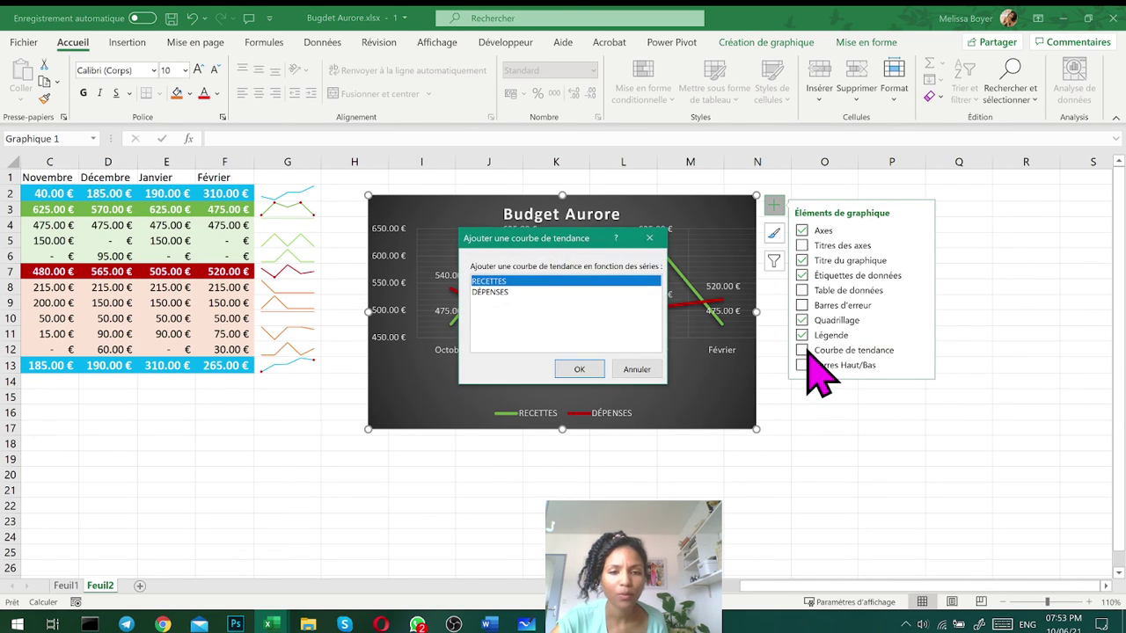
pyautogui.click(586, 370)
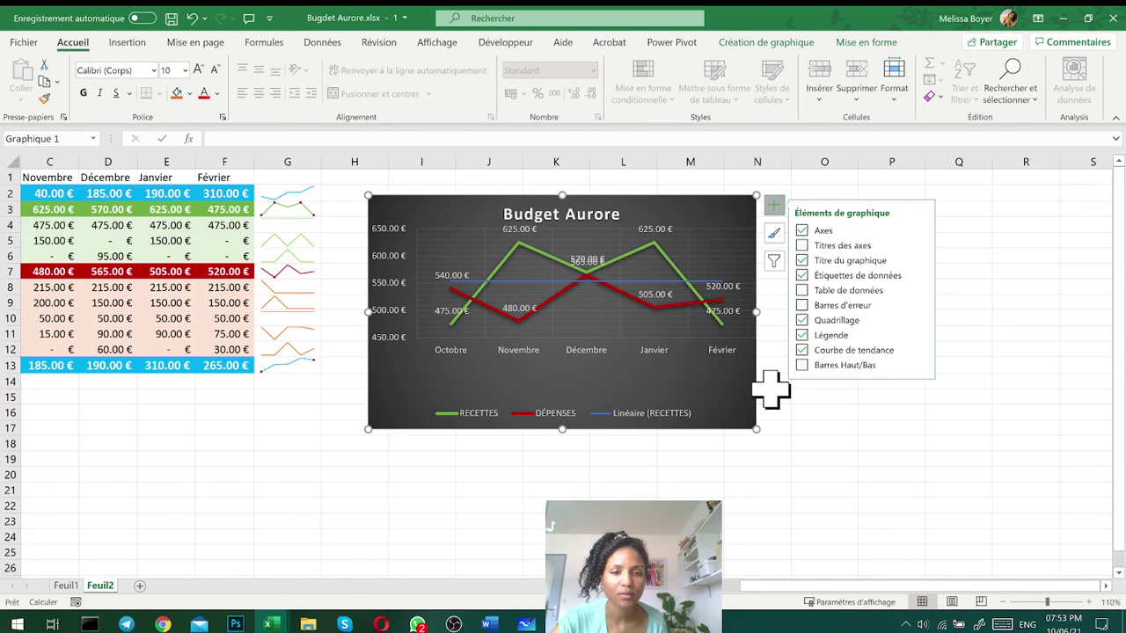
pyautogui.click(802, 351)
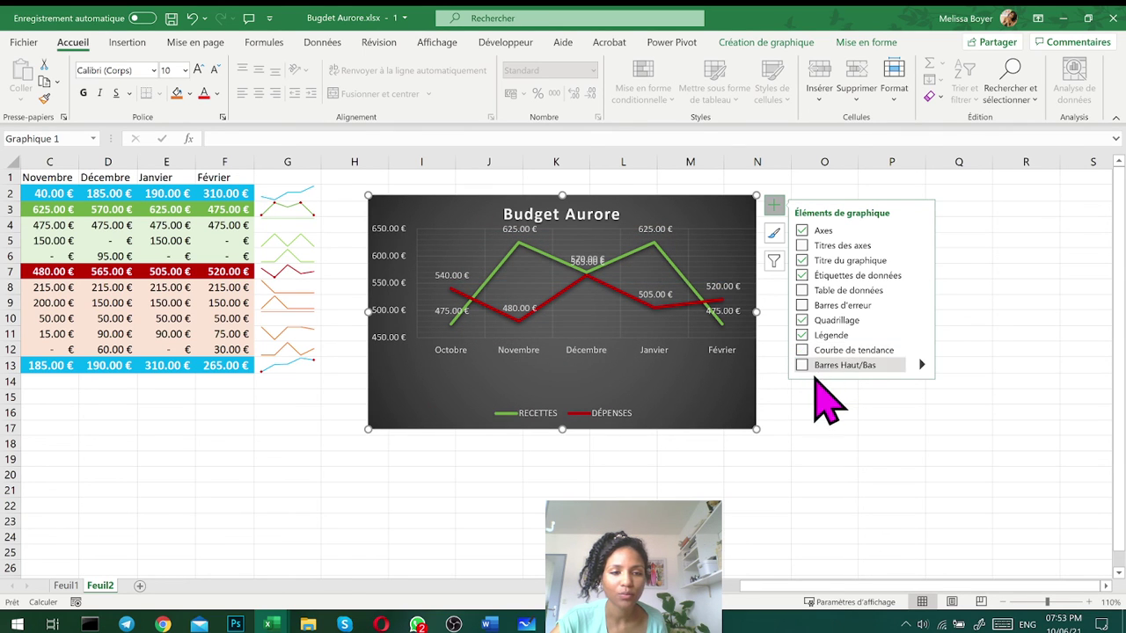
pyautogui.click(805, 366)
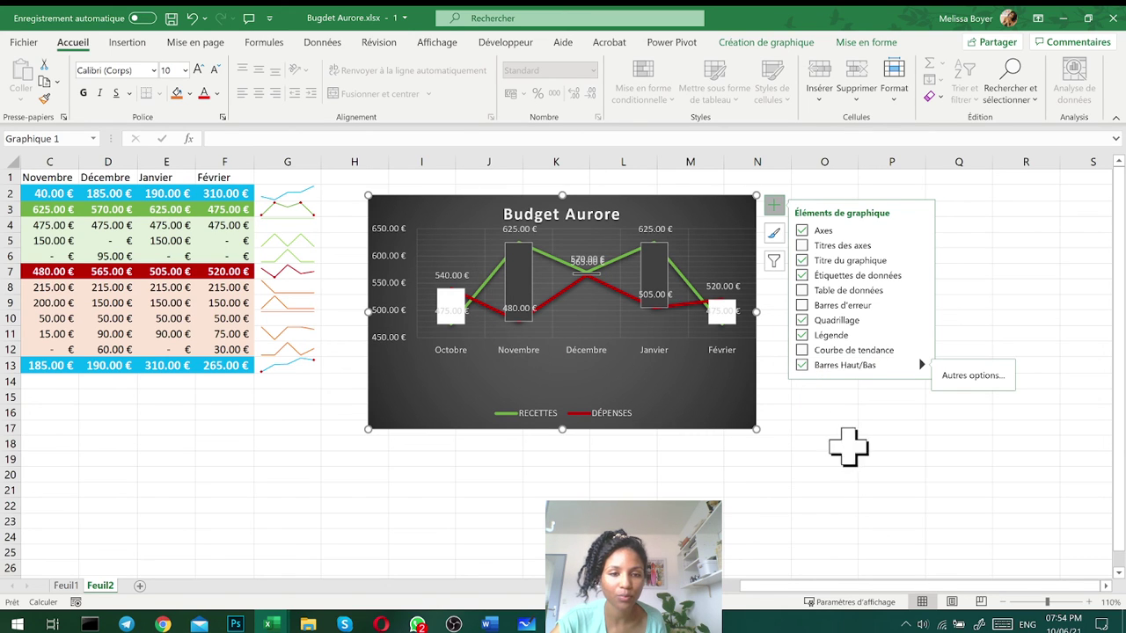
pyautogui.click(802, 365)
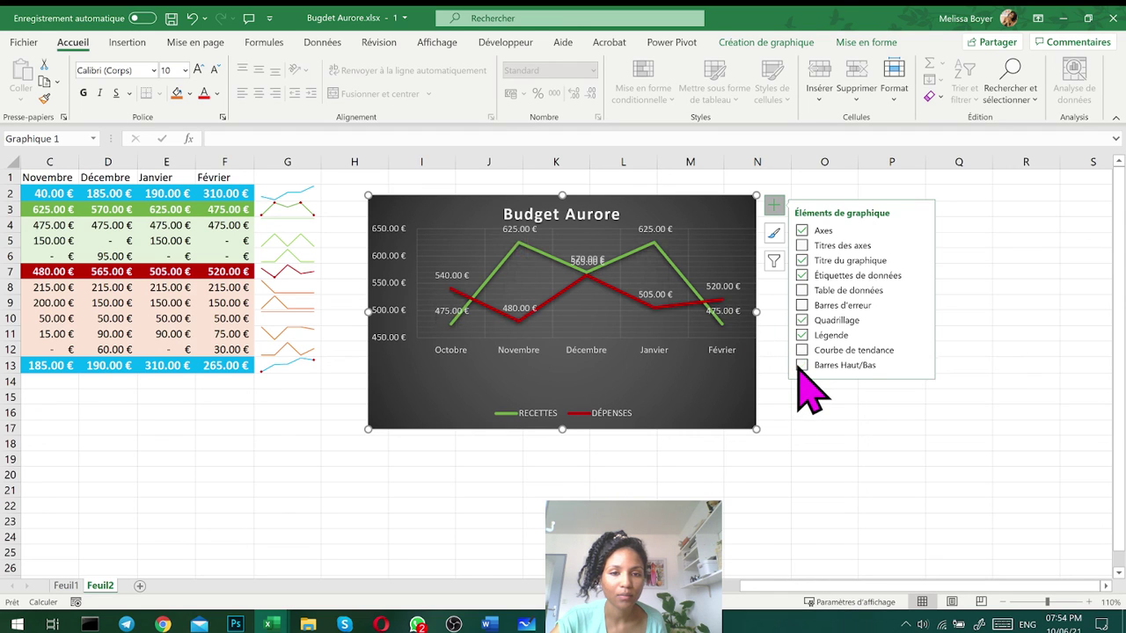
# Position the DÉPENSES data labels below their line (En dessous)
pyautogui.click(647, 294)
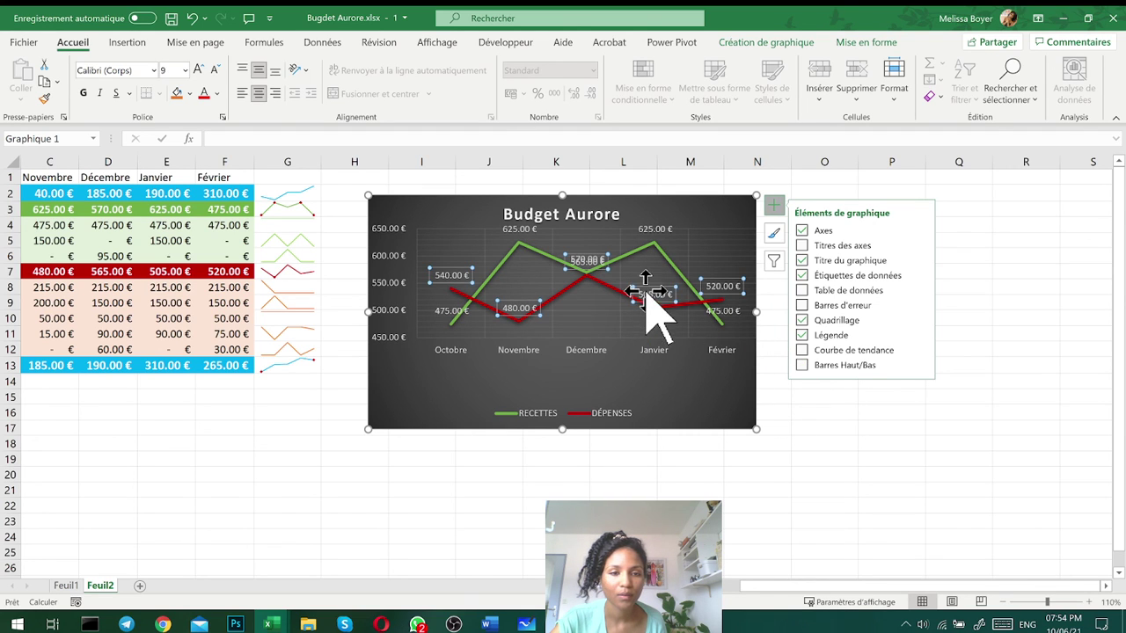
pyautogui.click(922, 276)
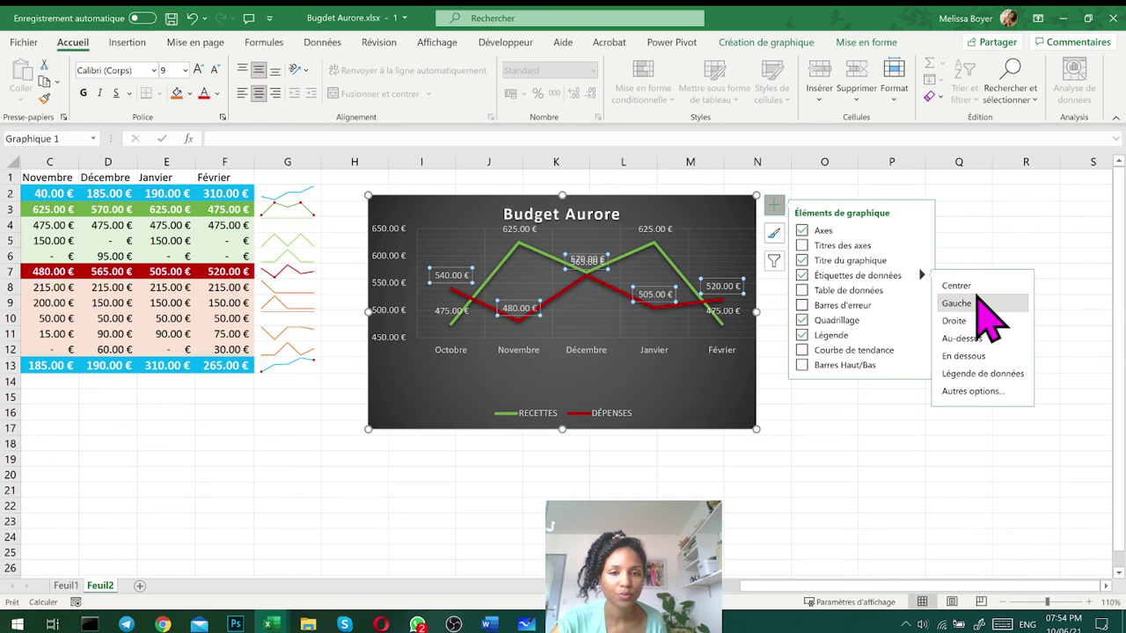
pyautogui.click(968, 287)
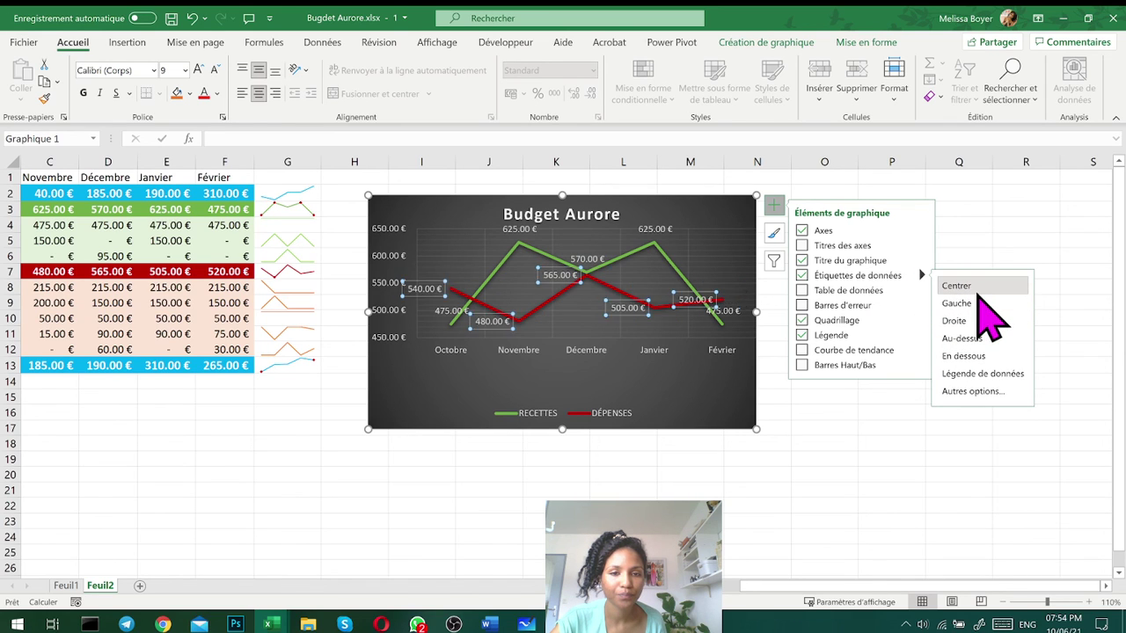
pyautogui.click(970, 361)
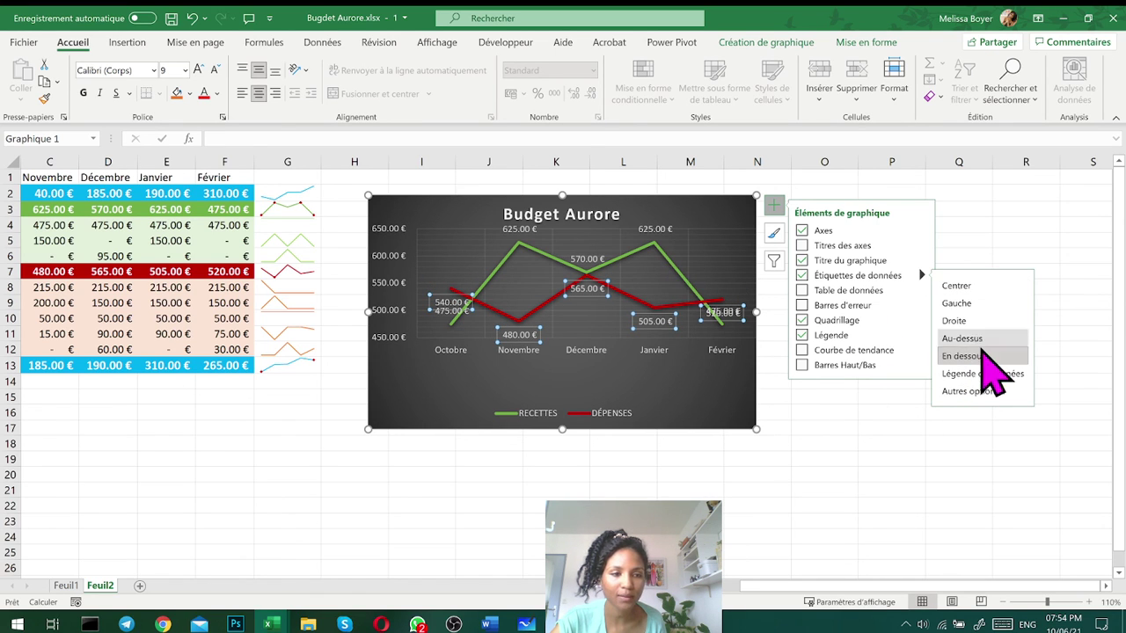
# Give the DÉPENSES data labels a solid fill in the standard dark red
pyautogui.click(1004, 414)
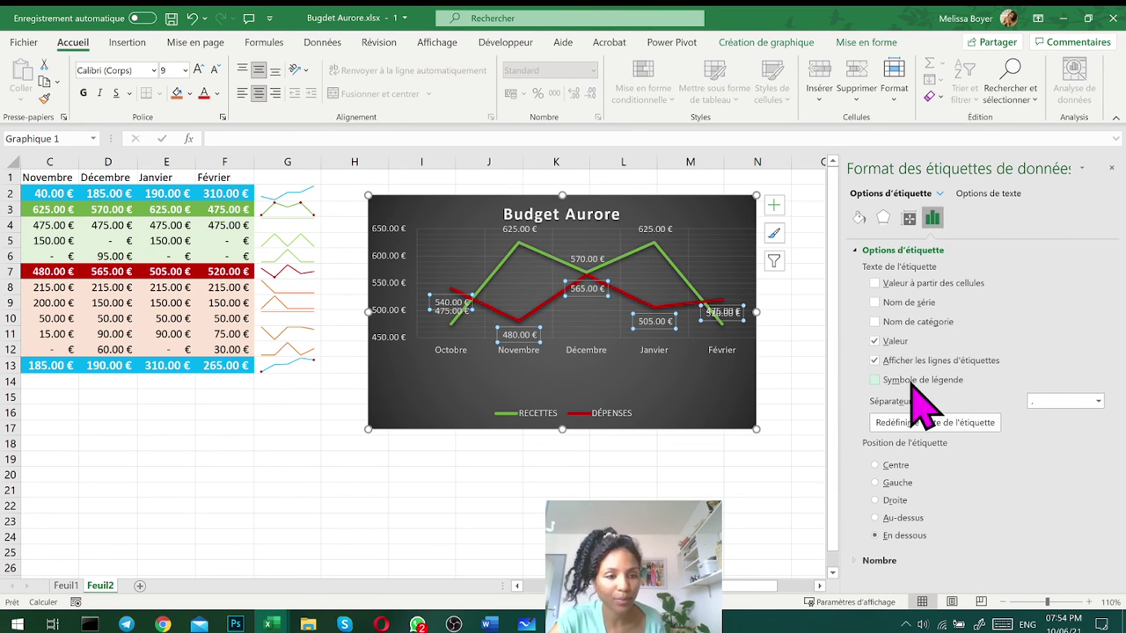
pyautogui.click(861, 217)
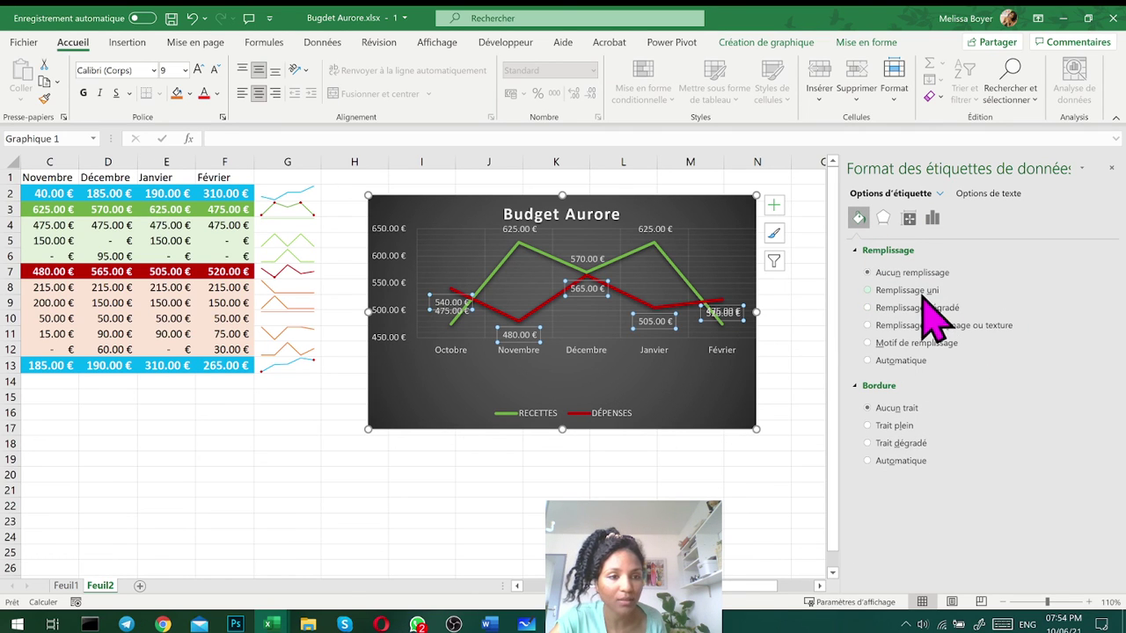
pyautogui.click(1091, 388)
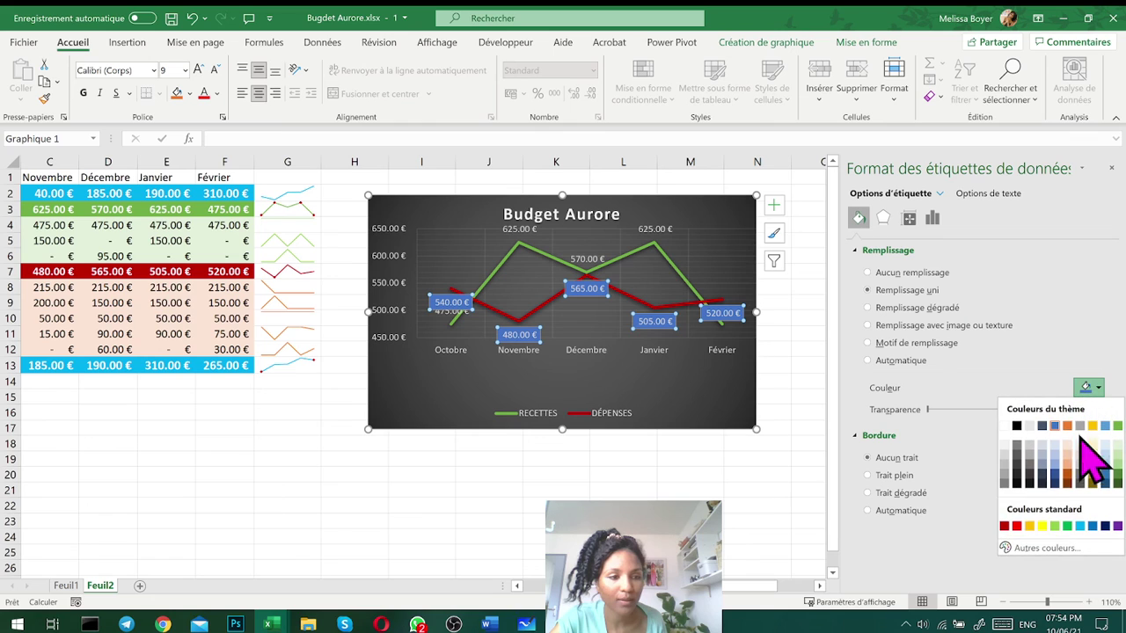
pyautogui.click(1017, 526)
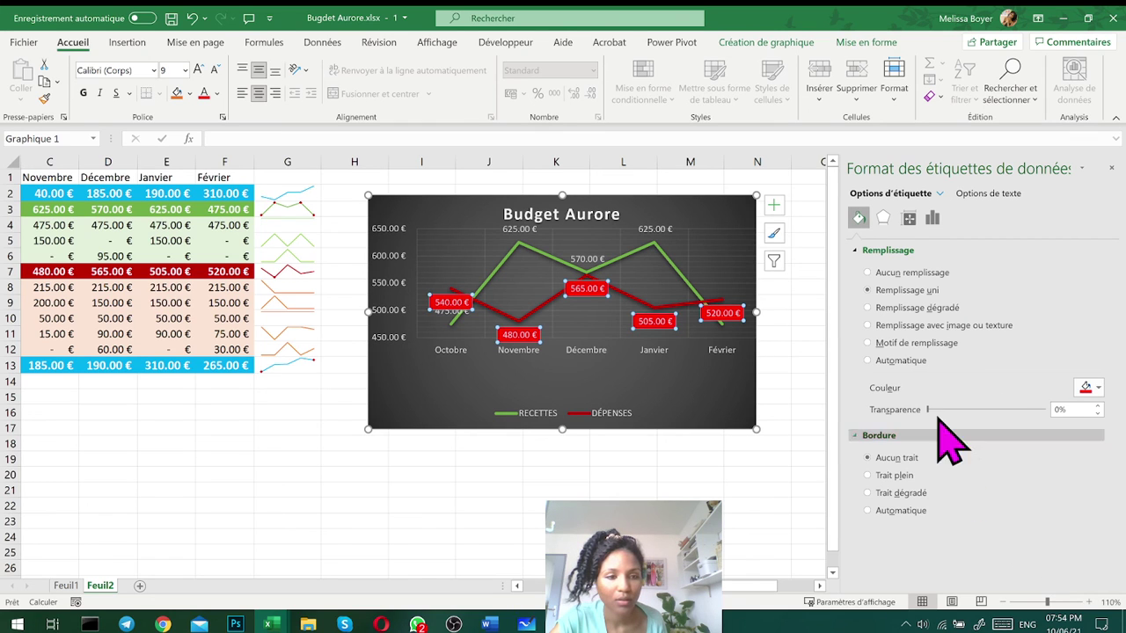
pyautogui.click(1084, 388)
pyautogui.click(1005, 528)
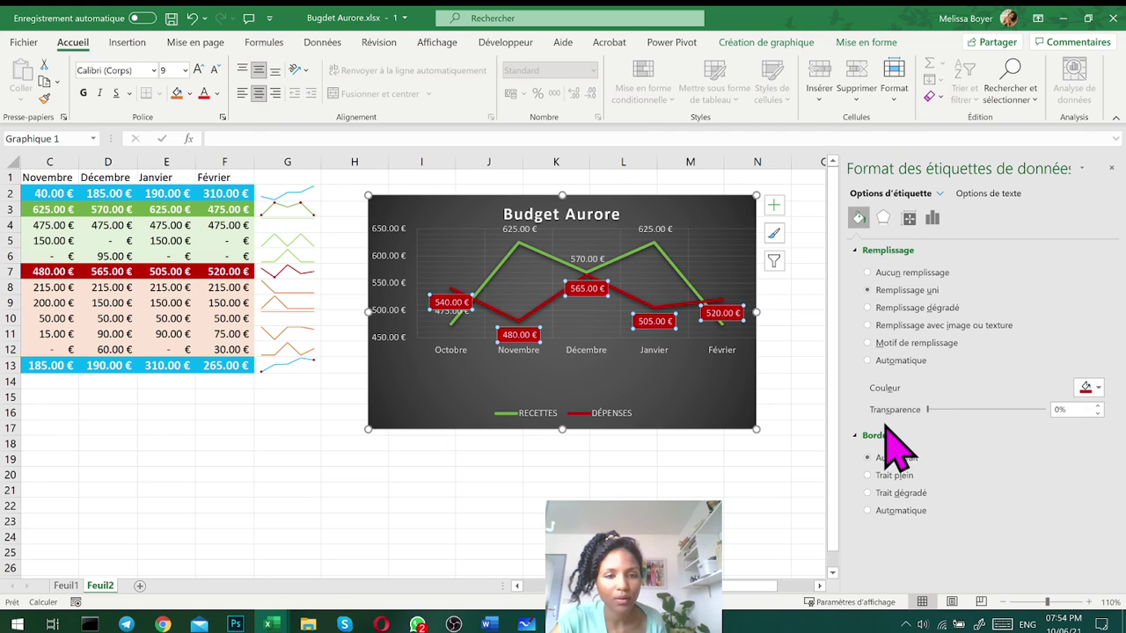
# Give the RECETTES data labels a solid fill in the theme green
pyautogui.click(590, 258)
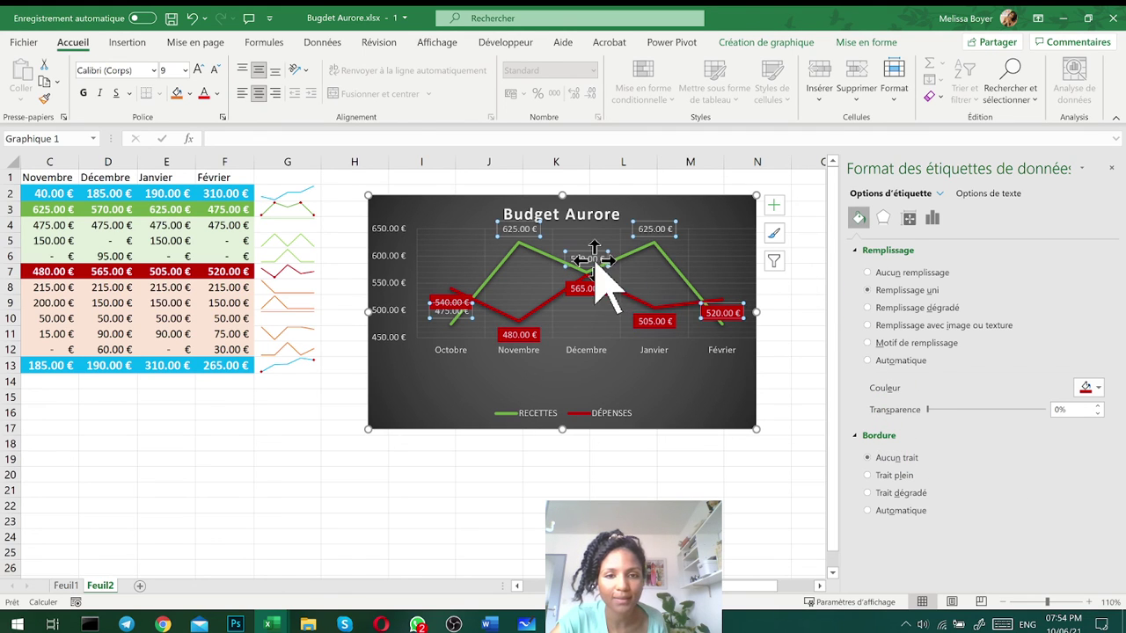
pyautogui.click(880, 293)
pyautogui.click(1091, 387)
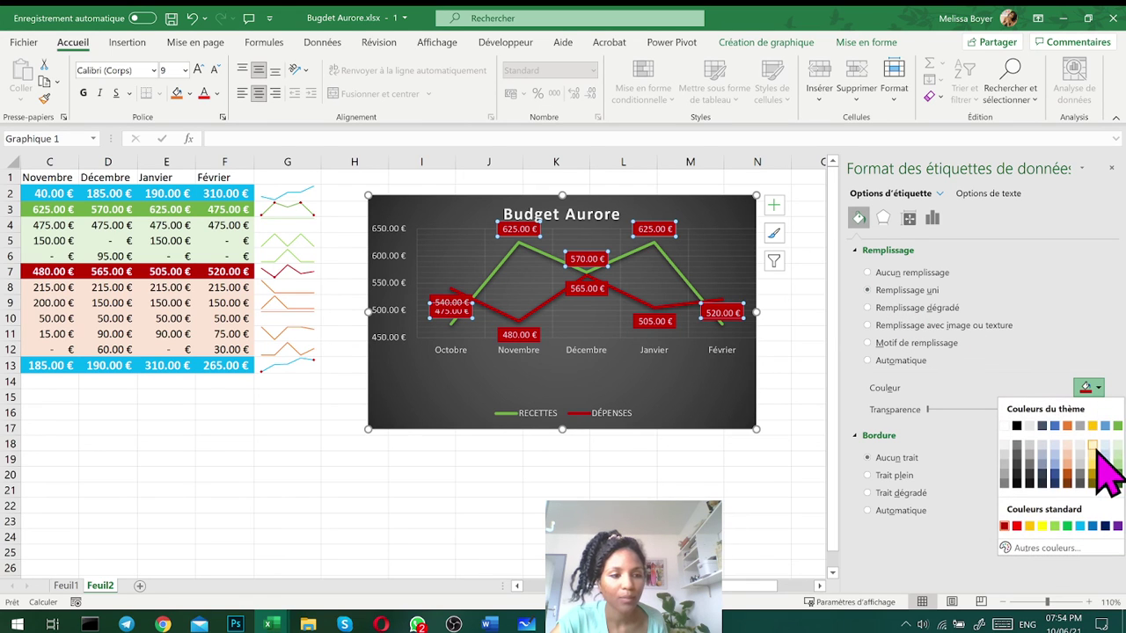
pyautogui.click(1117, 426)
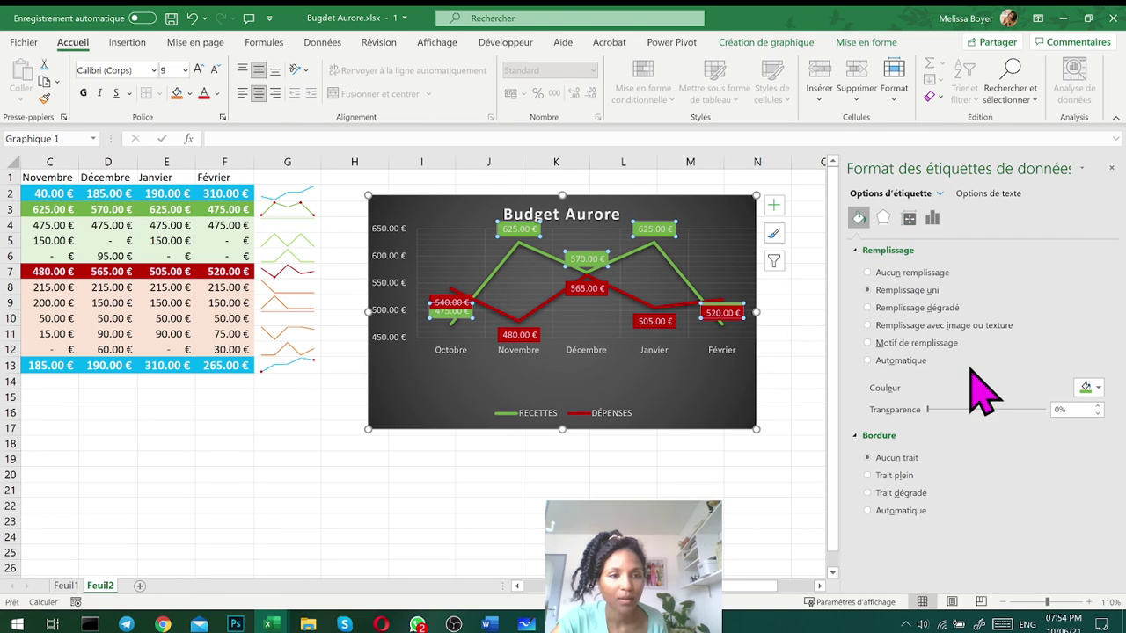
# Set the text fill colour of both the RECETTES and DÉPENSES data labels to white
pyautogui.click(1000, 199)
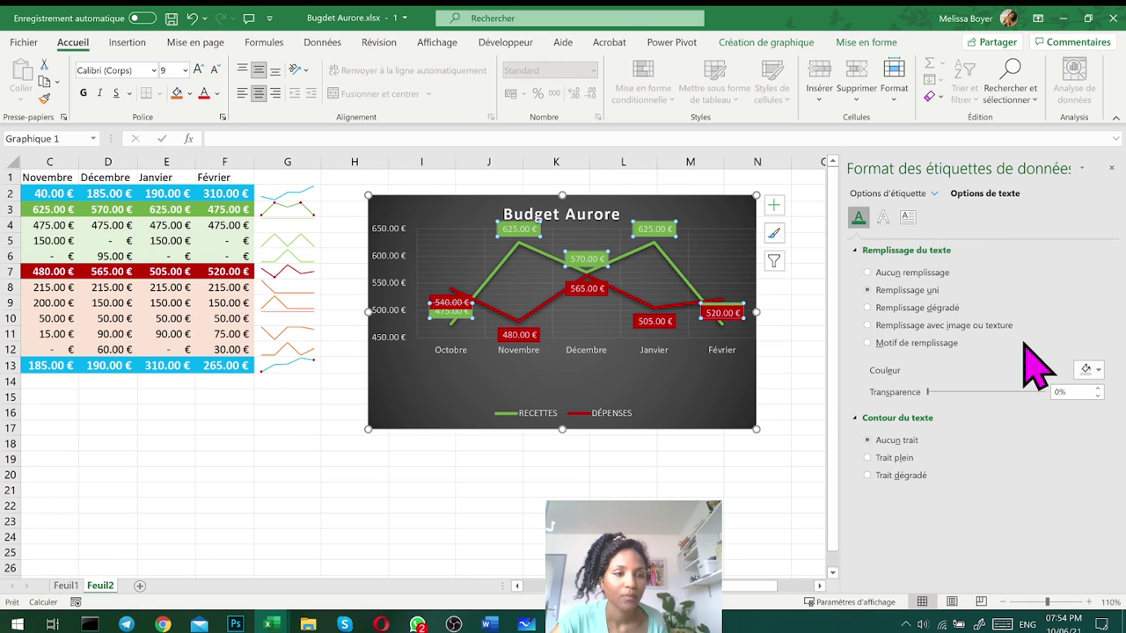
pyautogui.click(1098, 374)
pyautogui.click(1075, 429)
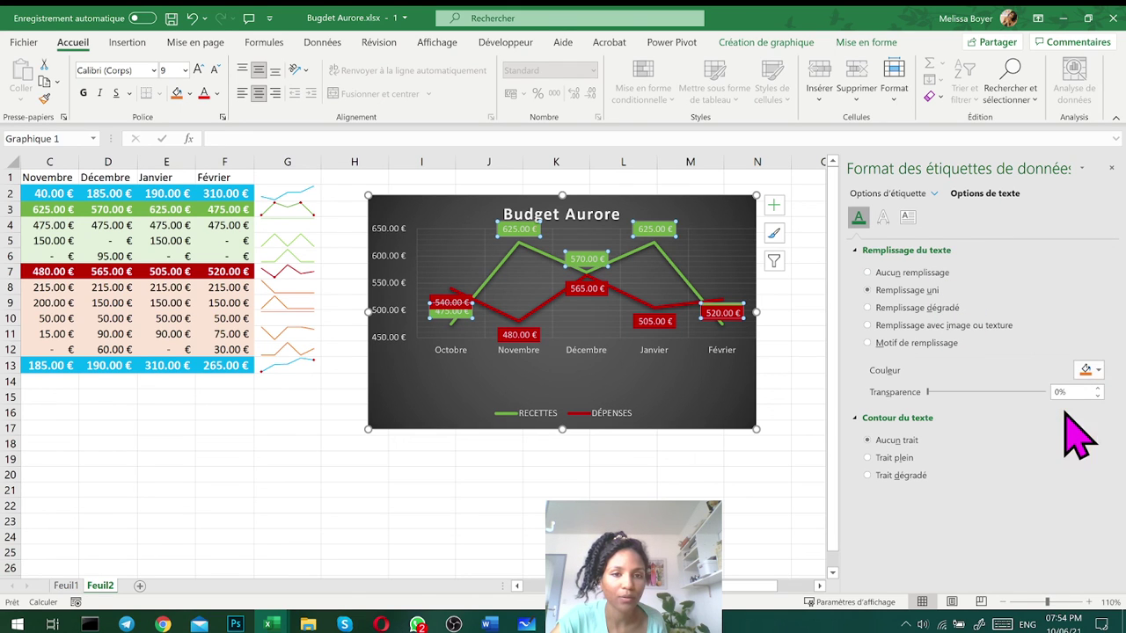
pyautogui.click(1095, 369)
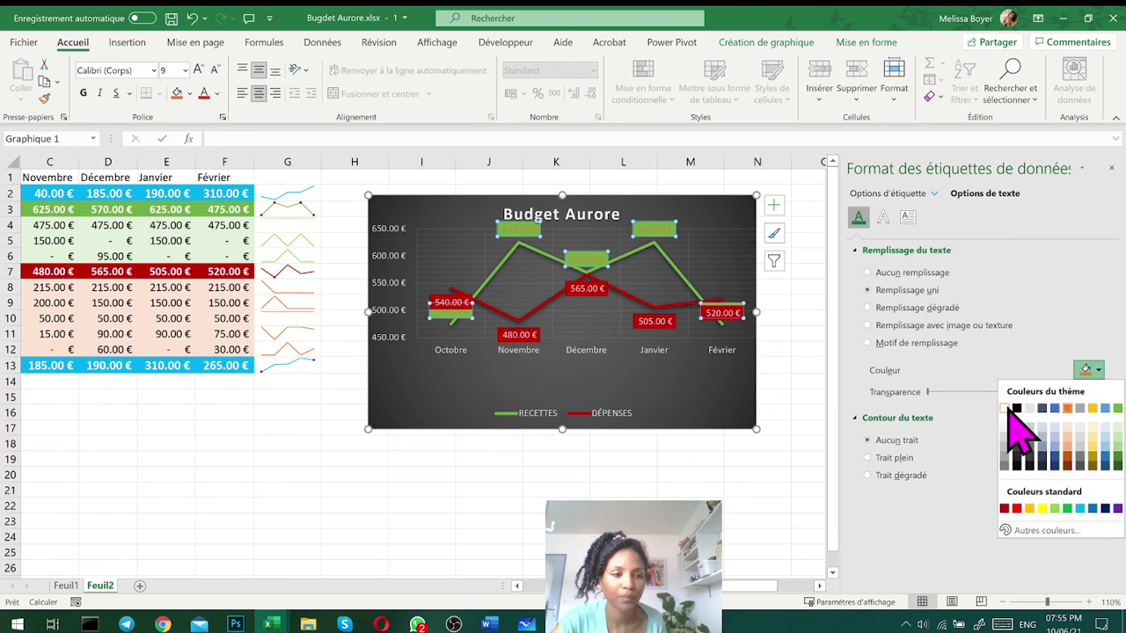
pyautogui.click(1005, 410)
pyautogui.click(723, 314)
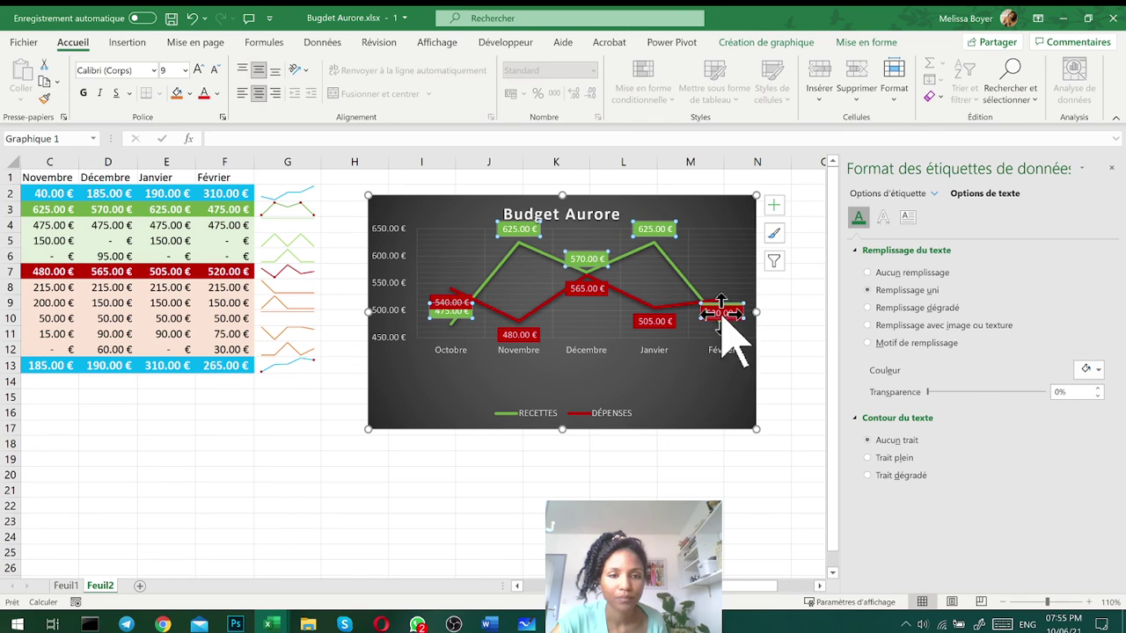
pyautogui.click(1087, 370)
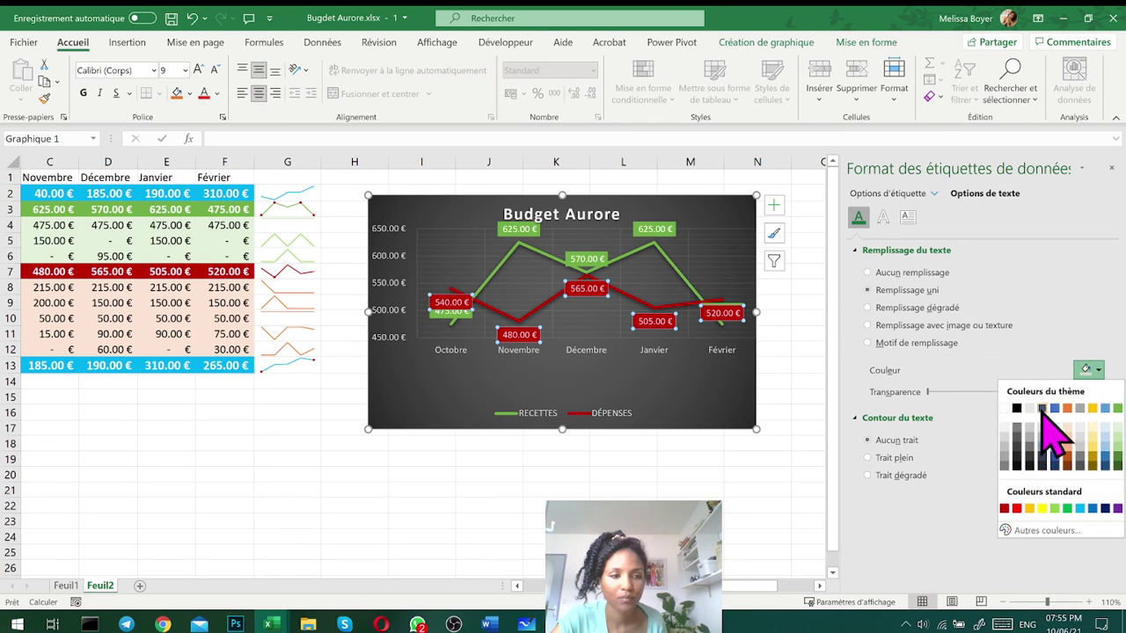
pyautogui.click(1006, 410)
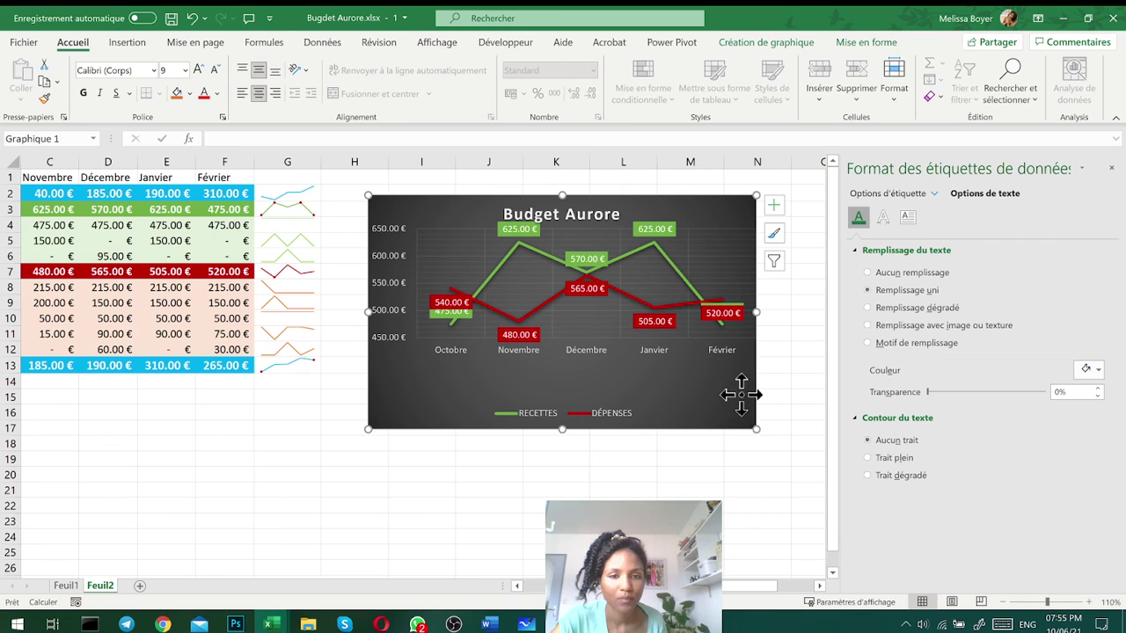
# Move only the Décembre label of the DÉPENSES line slightly lower, clear of the line
pyautogui.click(667, 365)
pyautogui.click(597, 301)
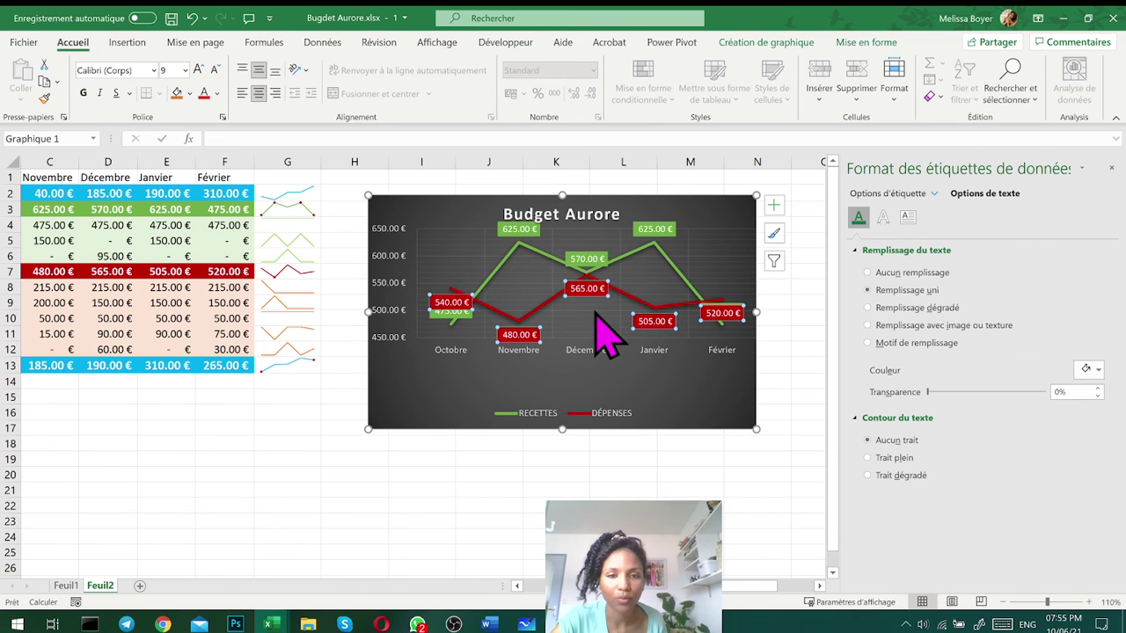
pyautogui.click(583, 290)
pyautogui.click(582, 293)
pyautogui.click(582, 293)
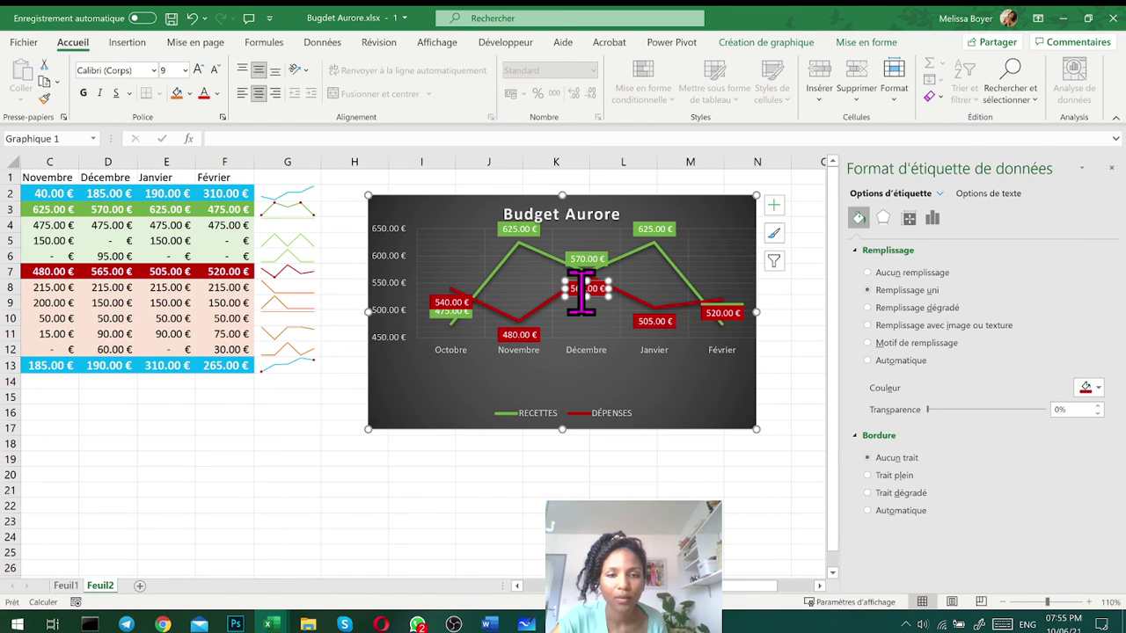
pyautogui.moveTo(594, 281); pyautogui.dragTo(595, 299)
pyautogui.click(629, 387)
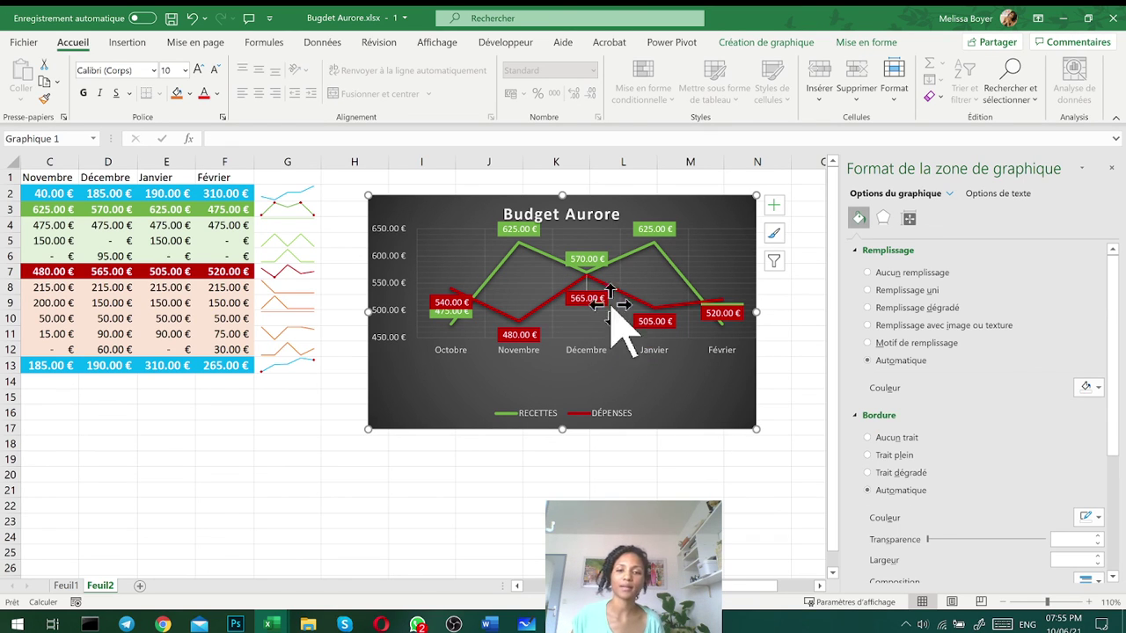
# Enlarge the Octobre label of the DÉPENSES line slightly and move it above the line, clear of the RECETTES label
pyautogui.click(447, 304)
pyautogui.click(456, 302)
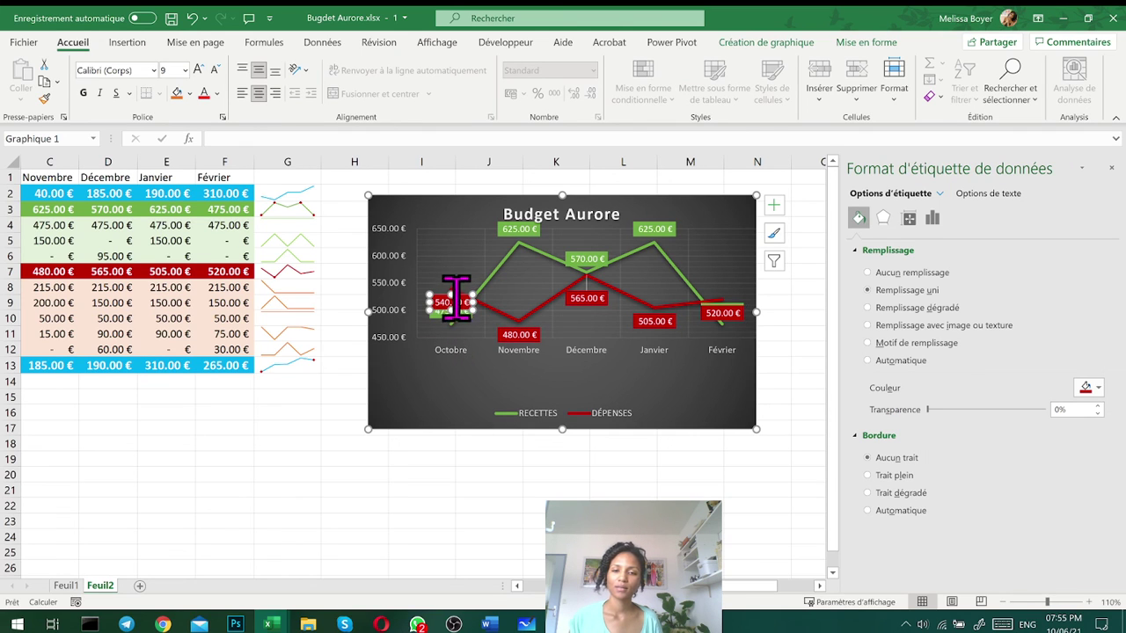
pyautogui.moveTo(451, 311); pyautogui.dragTo(454, 339)
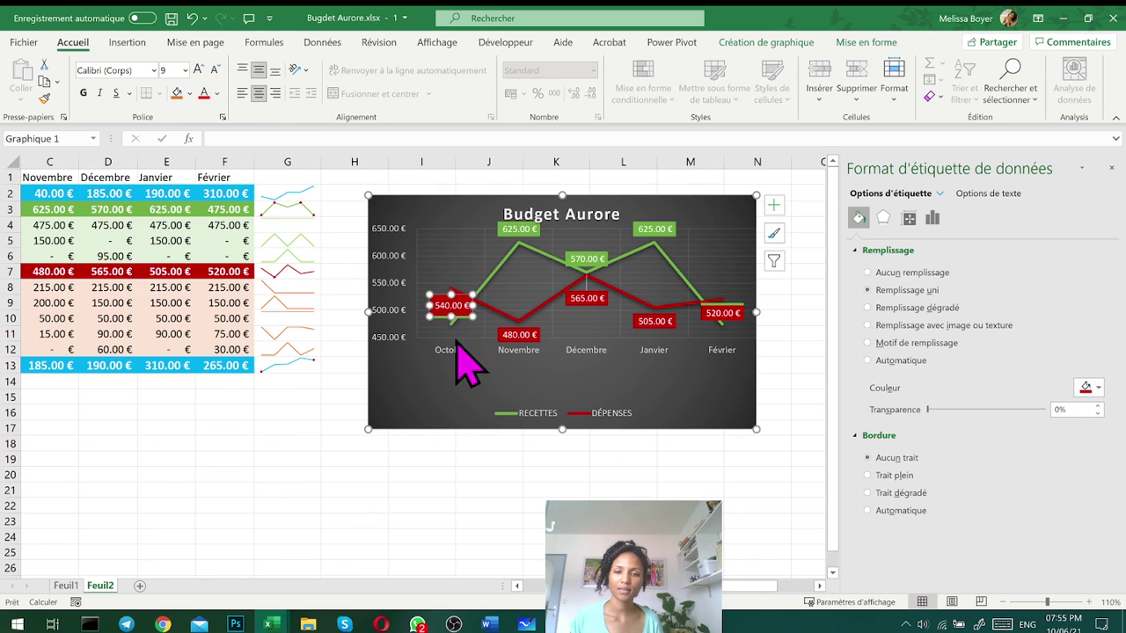
pyautogui.moveTo(448, 311); pyautogui.dragTo(456, 283)
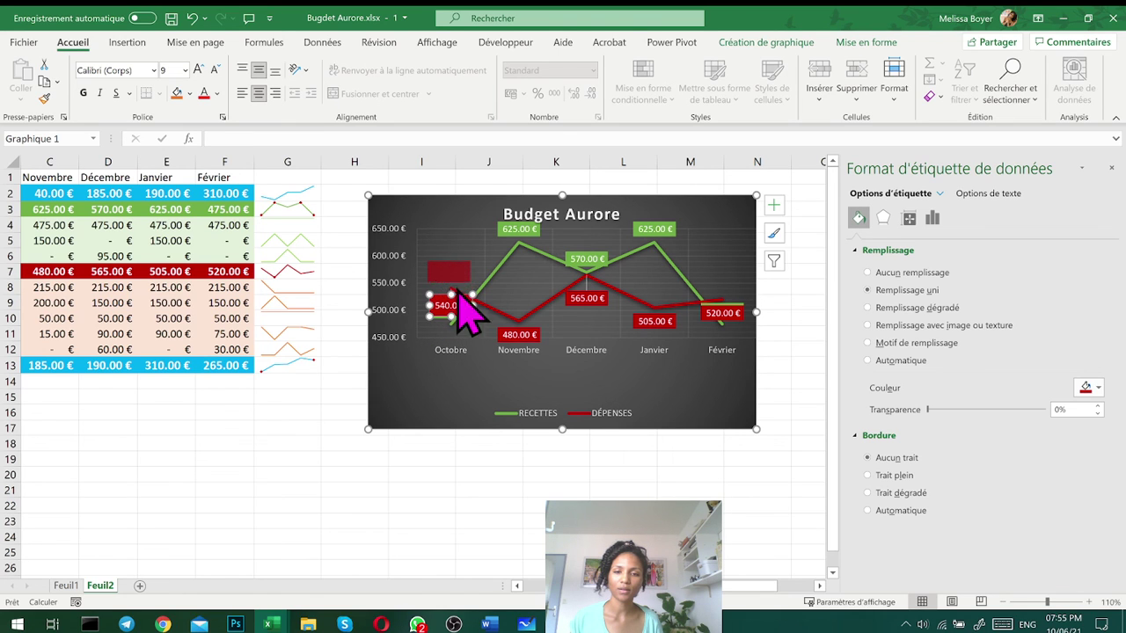
pyautogui.click(666, 454)
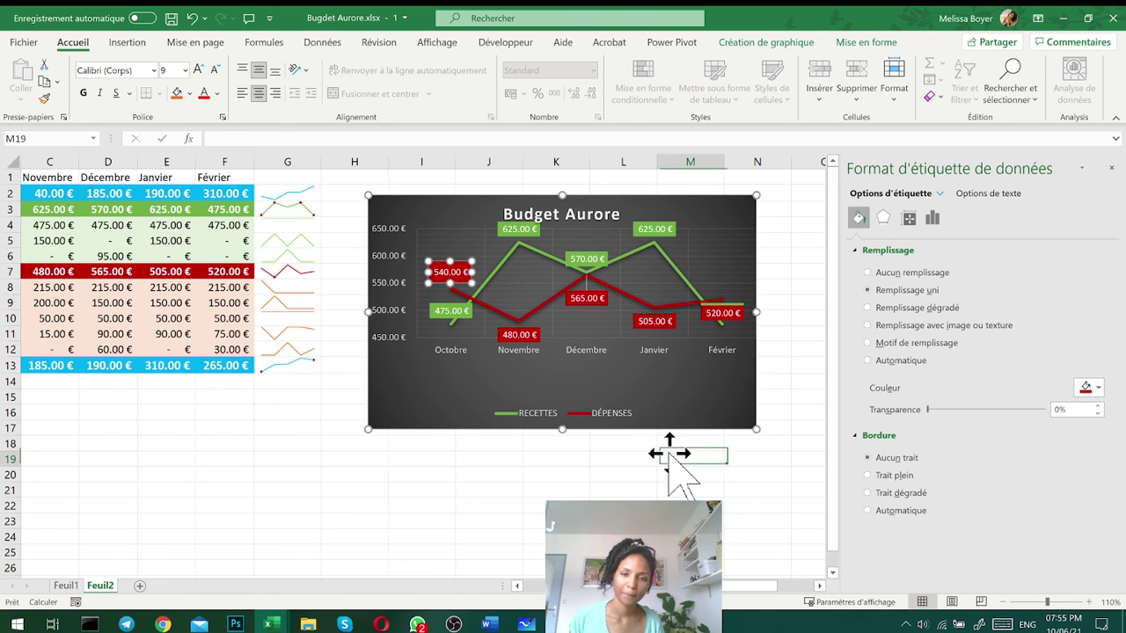
# Move the Février DÉPENSES label above its line and the Février RECETTES label below the end of its line
pyautogui.click(719, 315)
pyautogui.click(721, 315)
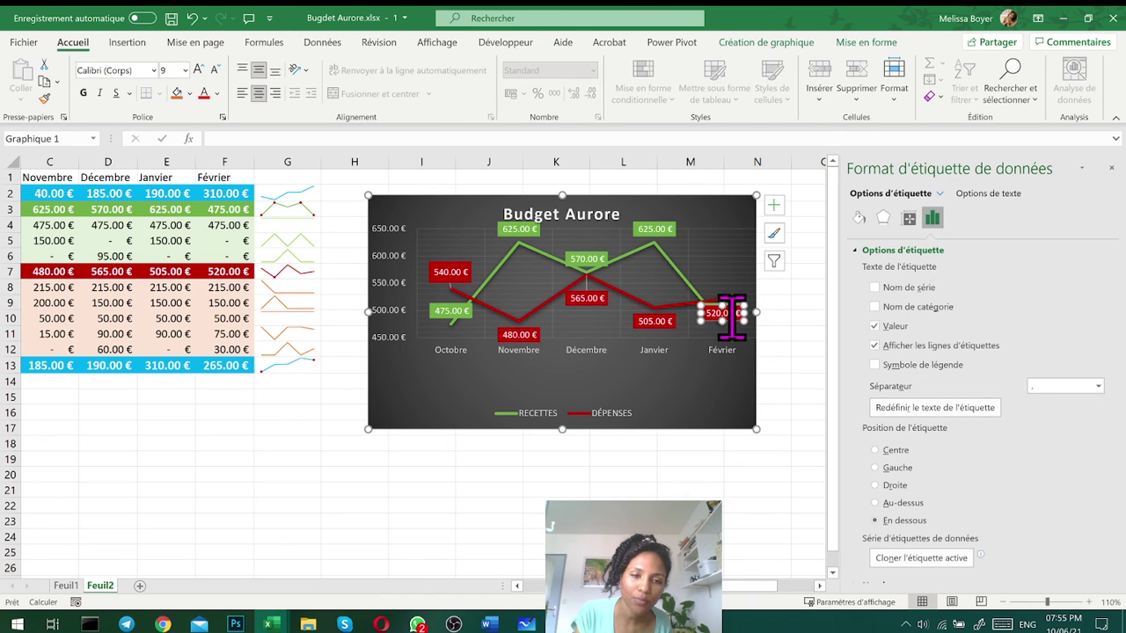
pyautogui.moveTo(733, 312); pyautogui.dragTo(733, 280)
pyautogui.click(723, 311)
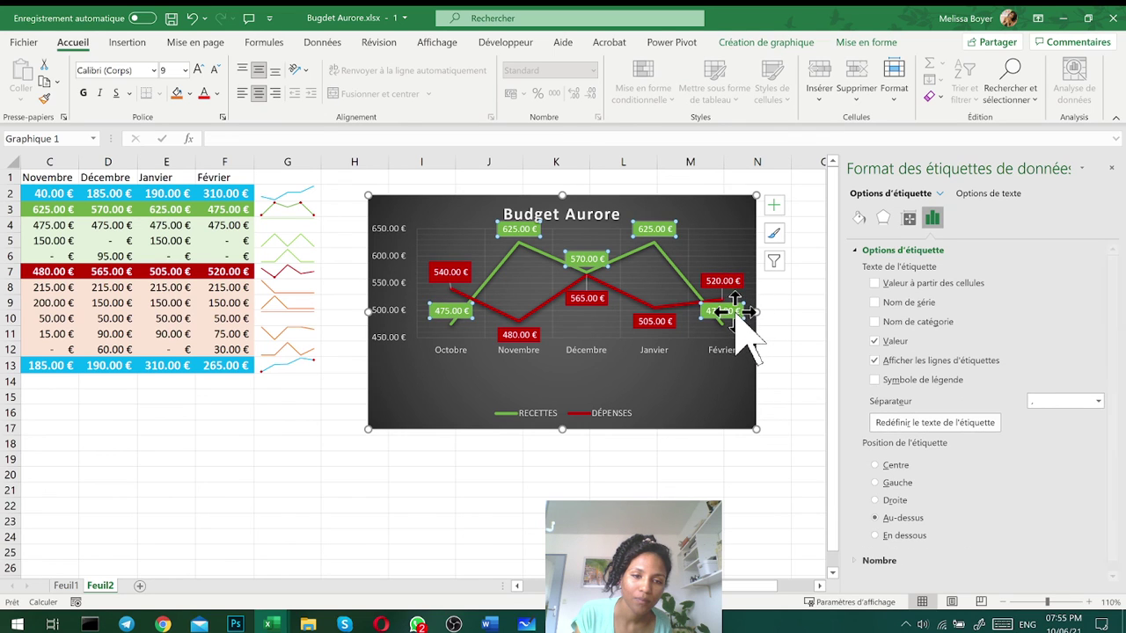
pyautogui.click(728, 315)
pyautogui.moveTo(732, 318); pyautogui.dragTo(732, 343)
pyautogui.click(736, 395)
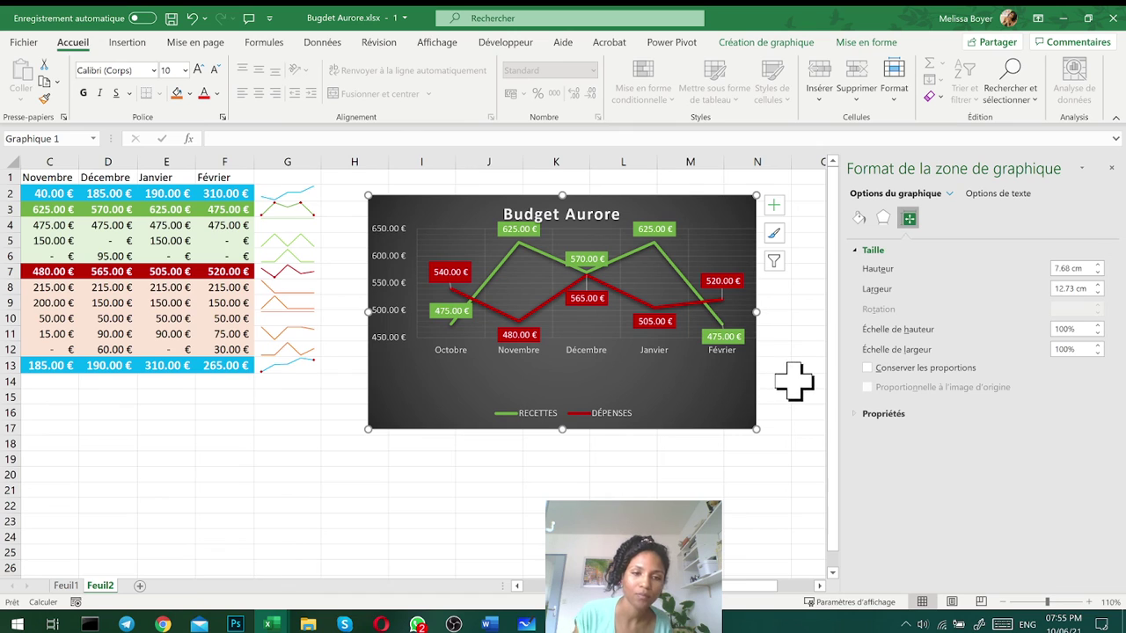